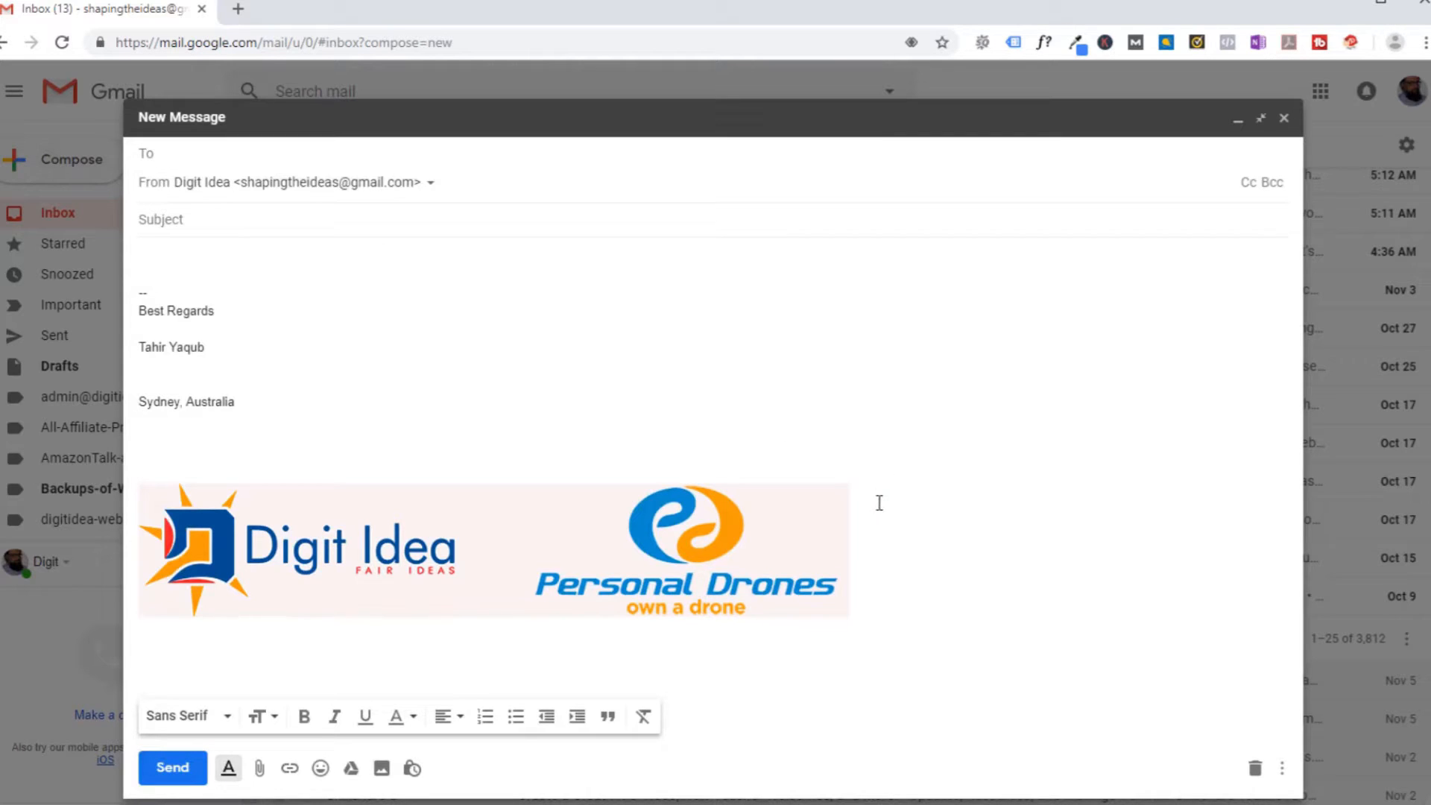
Address the new message to the suggested contact and enter the subject "Hello"
{"action": "type", "text": "dr"}
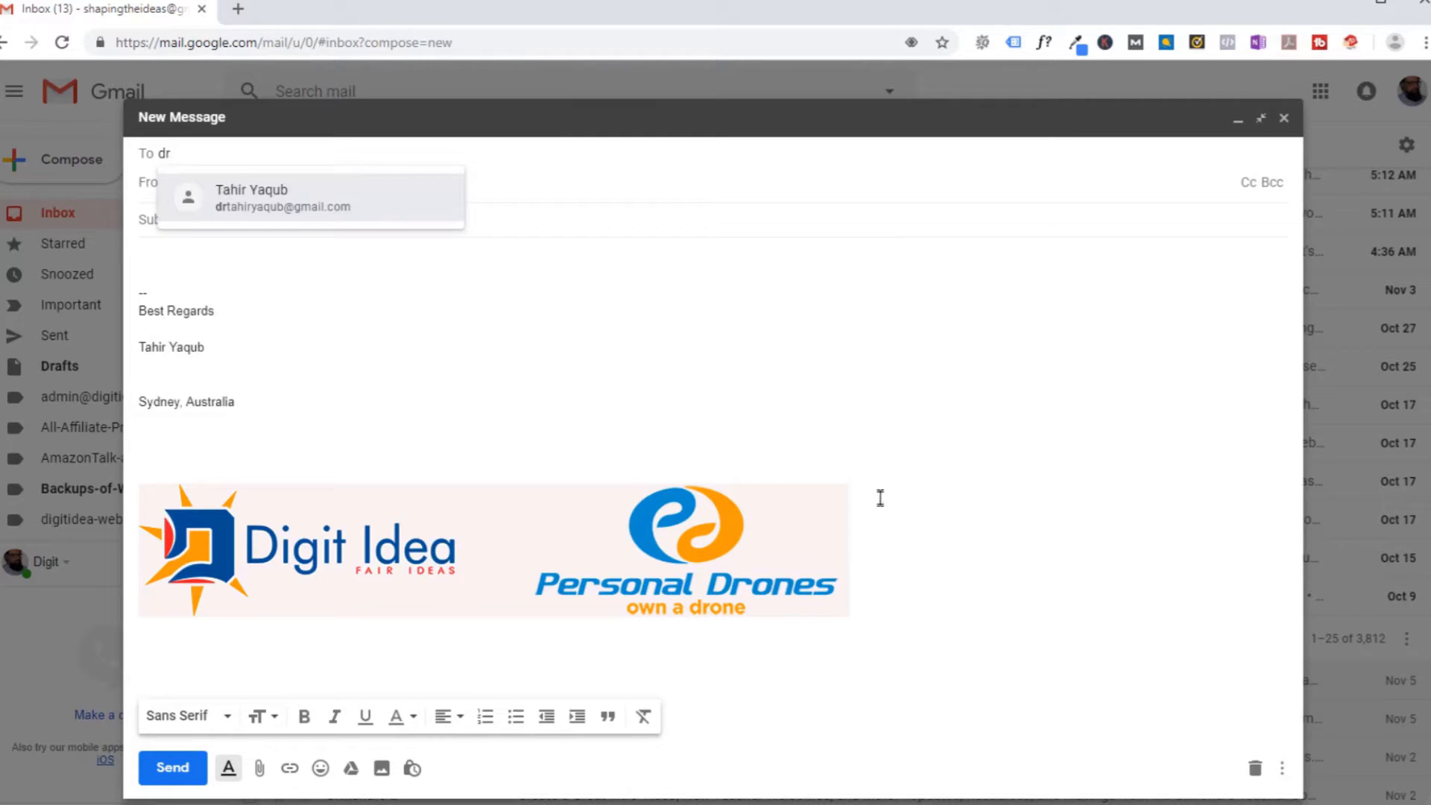
{"action": "left_click", "coordinate": [320, 220]}
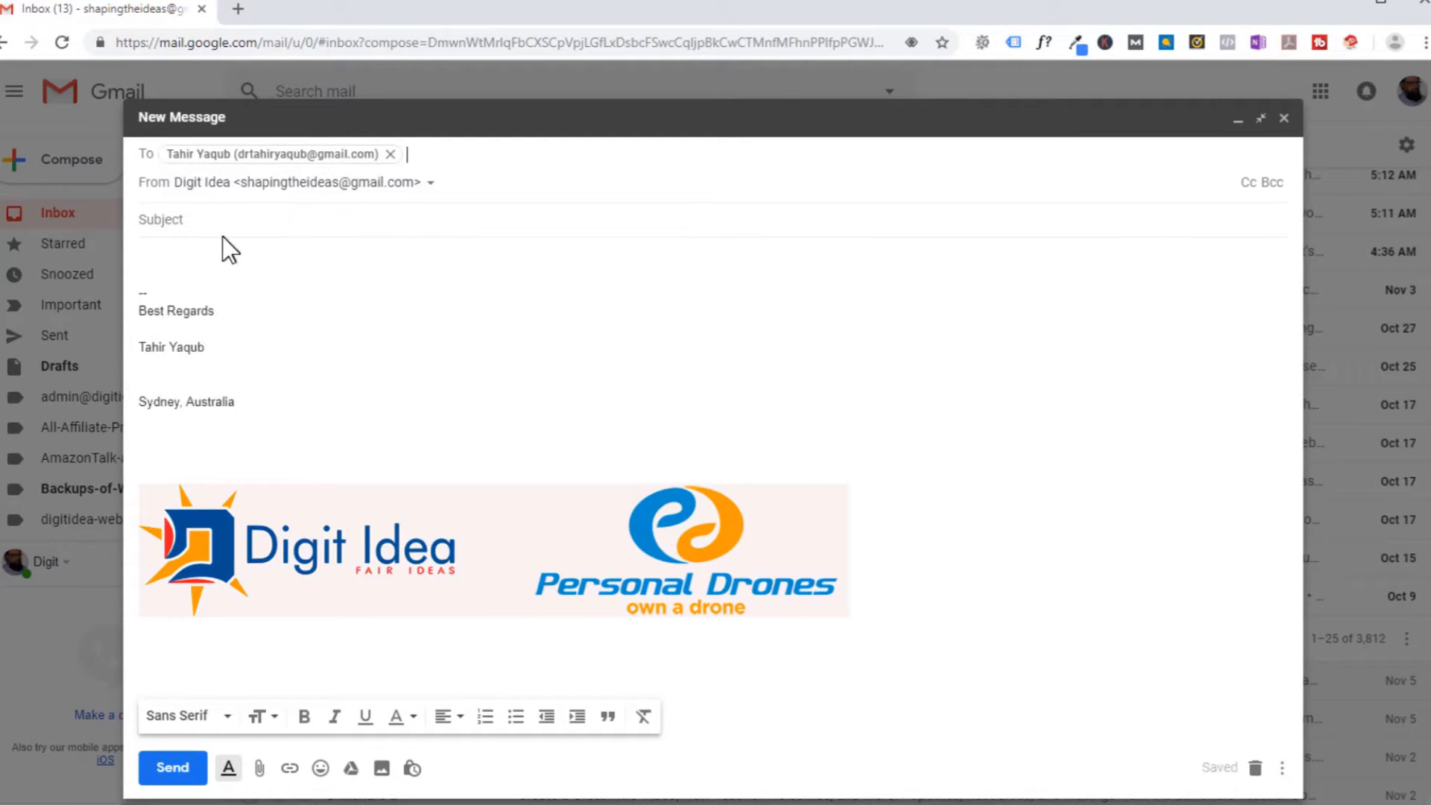
{"action": "left_click", "coordinate": [194, 217]}
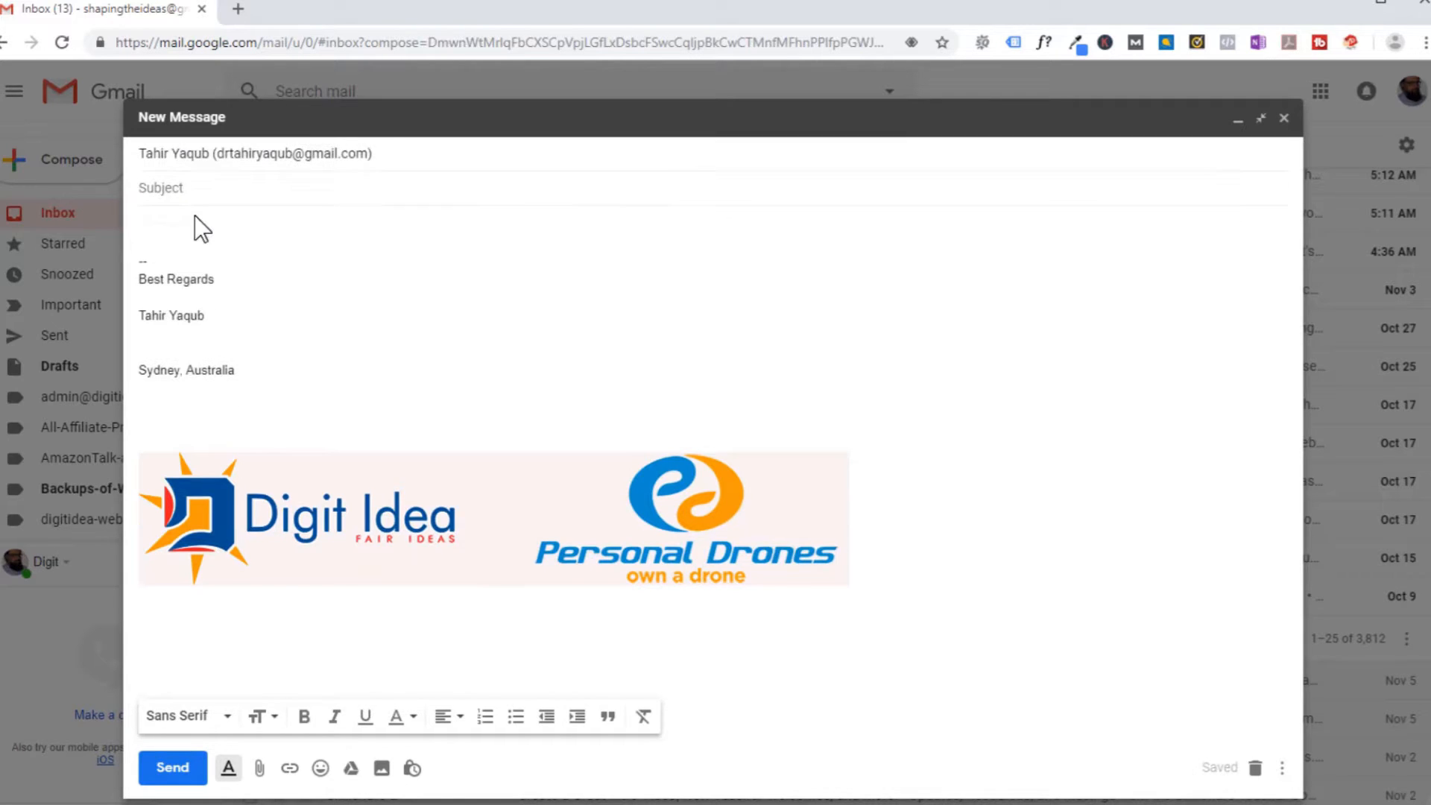
{"action": "type", "text": "Hello"}
Write "Dear Sir" and "How r u" on separate lines in the message body and send the email
{"action": "left_click", "coordinate": [194, 233]}
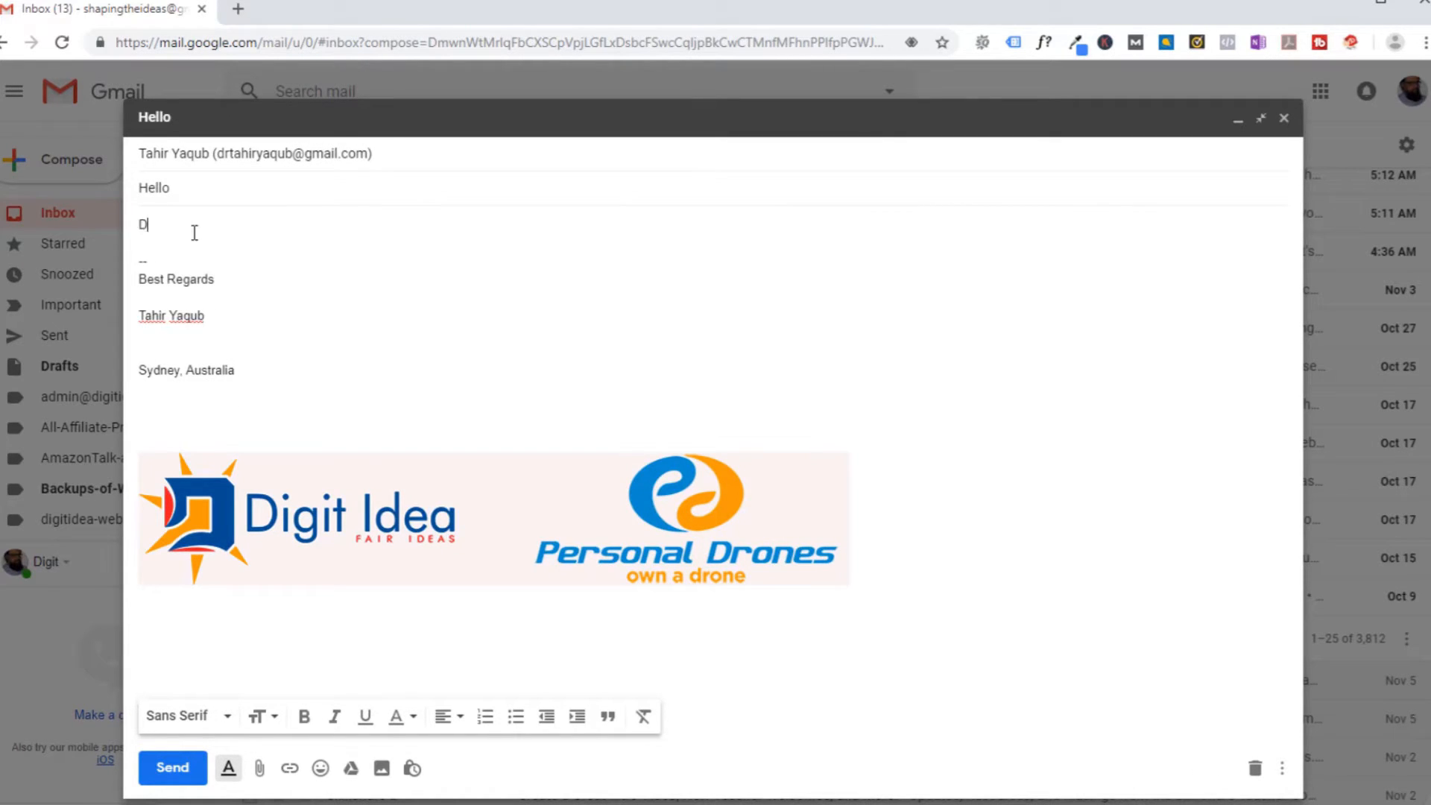
{"action": "type", "text": "Dear Sir"}
{"action": "key", "text": "Return"}
{"action": "type", "text": "How r u"}
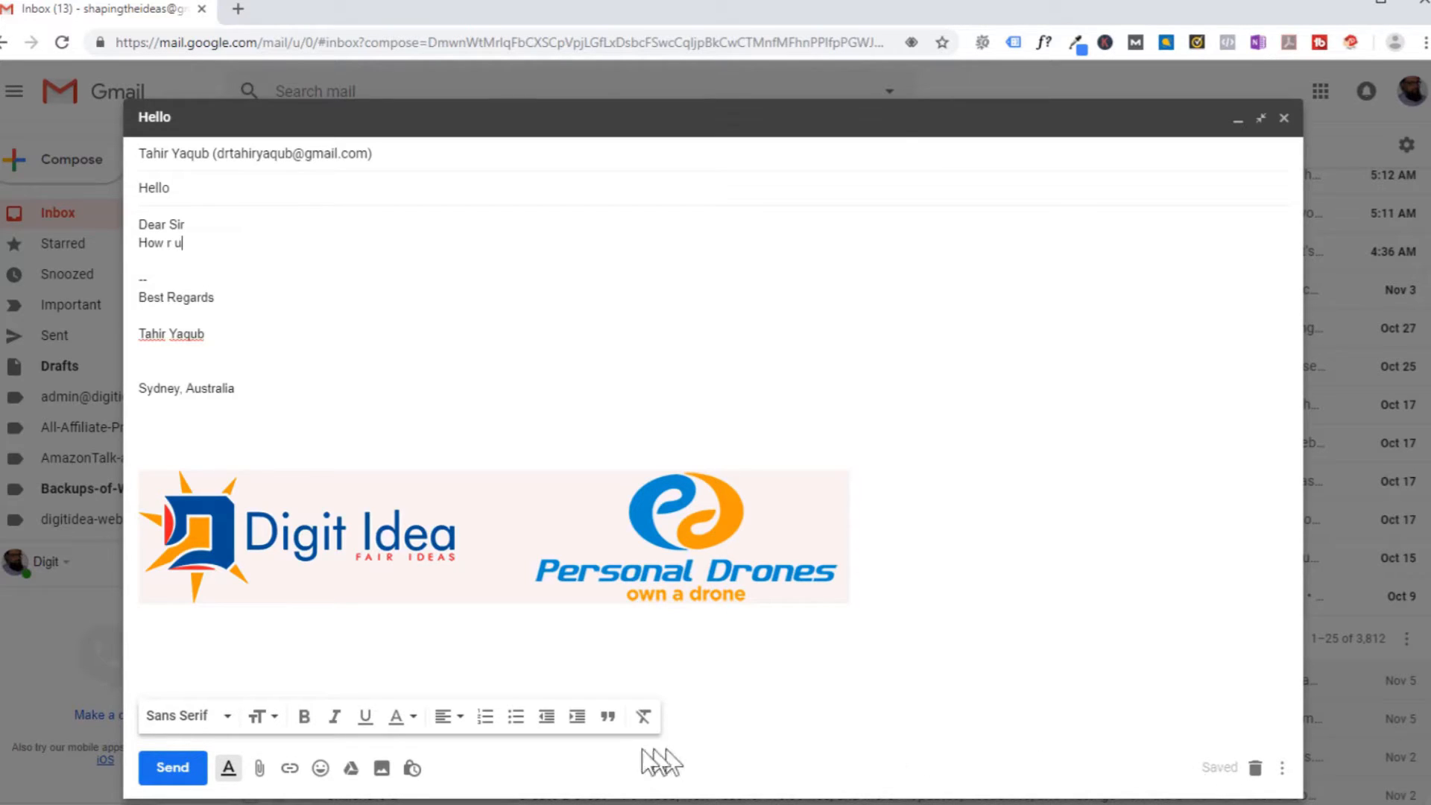
{"action": "left_click", "coordinate": [172, 775]}
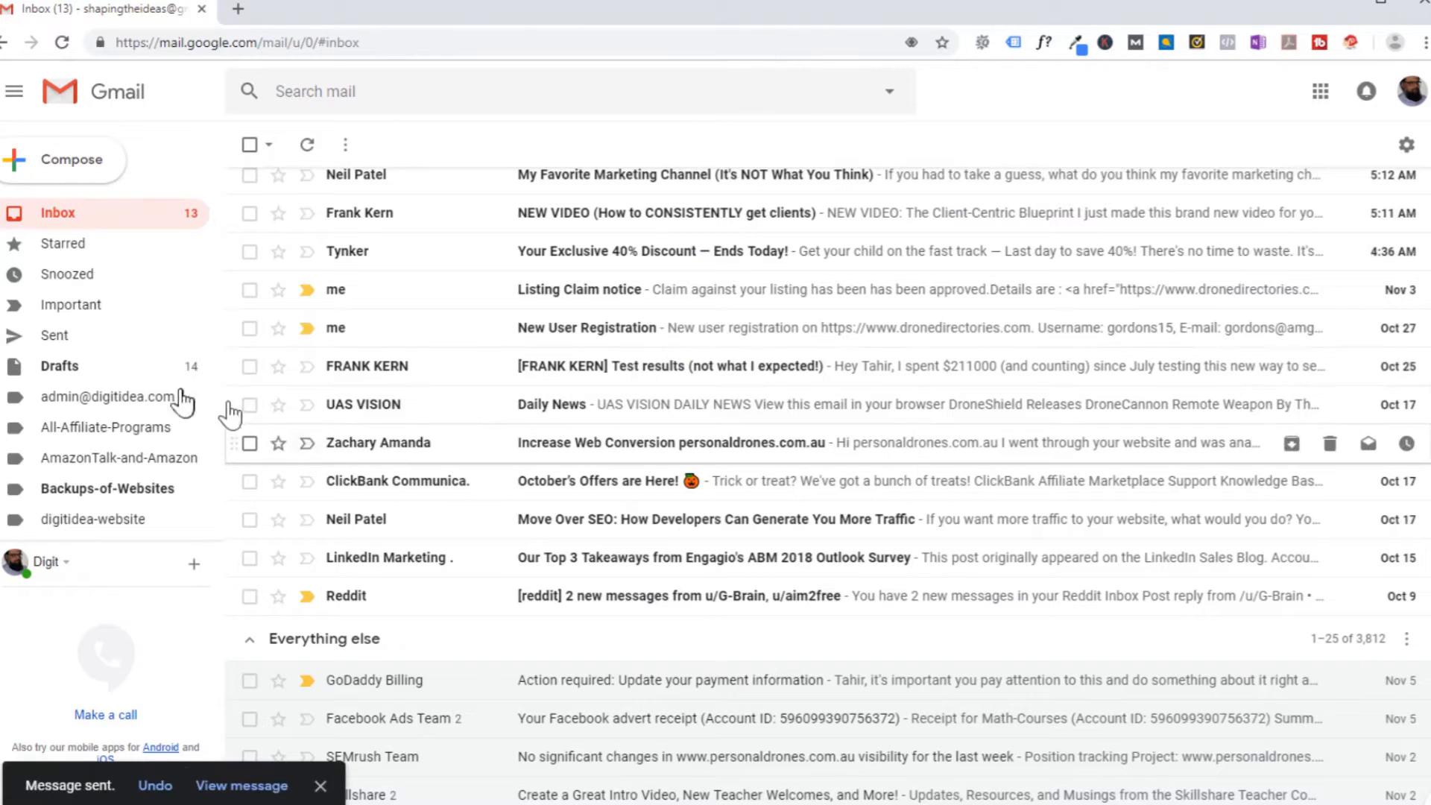
Look through the Sent and Drafts folders and return to the Inbox
{"action": "left_click", "coordinate": [53, 339]}
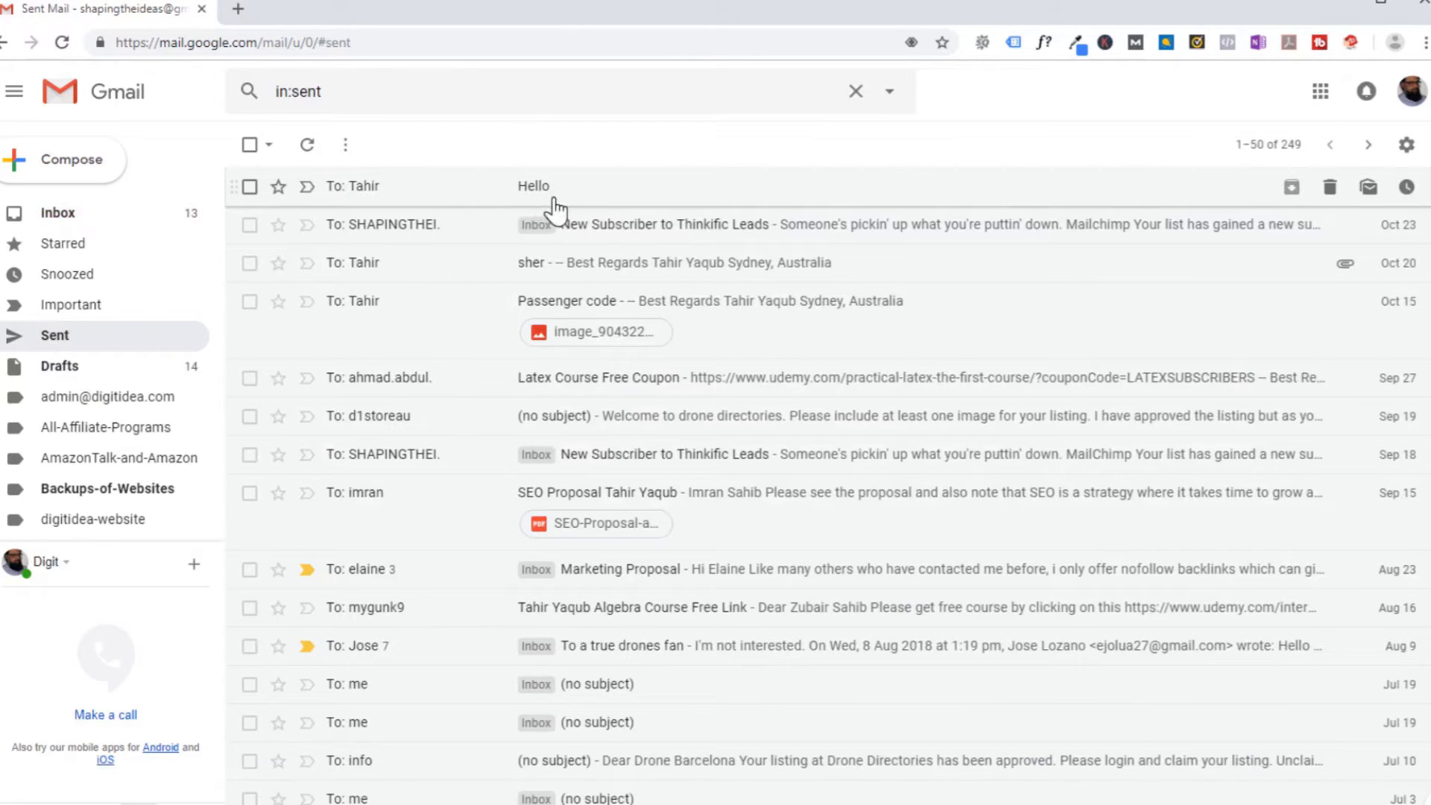
{"action": "left_click", "coordinate": [58, 220]}
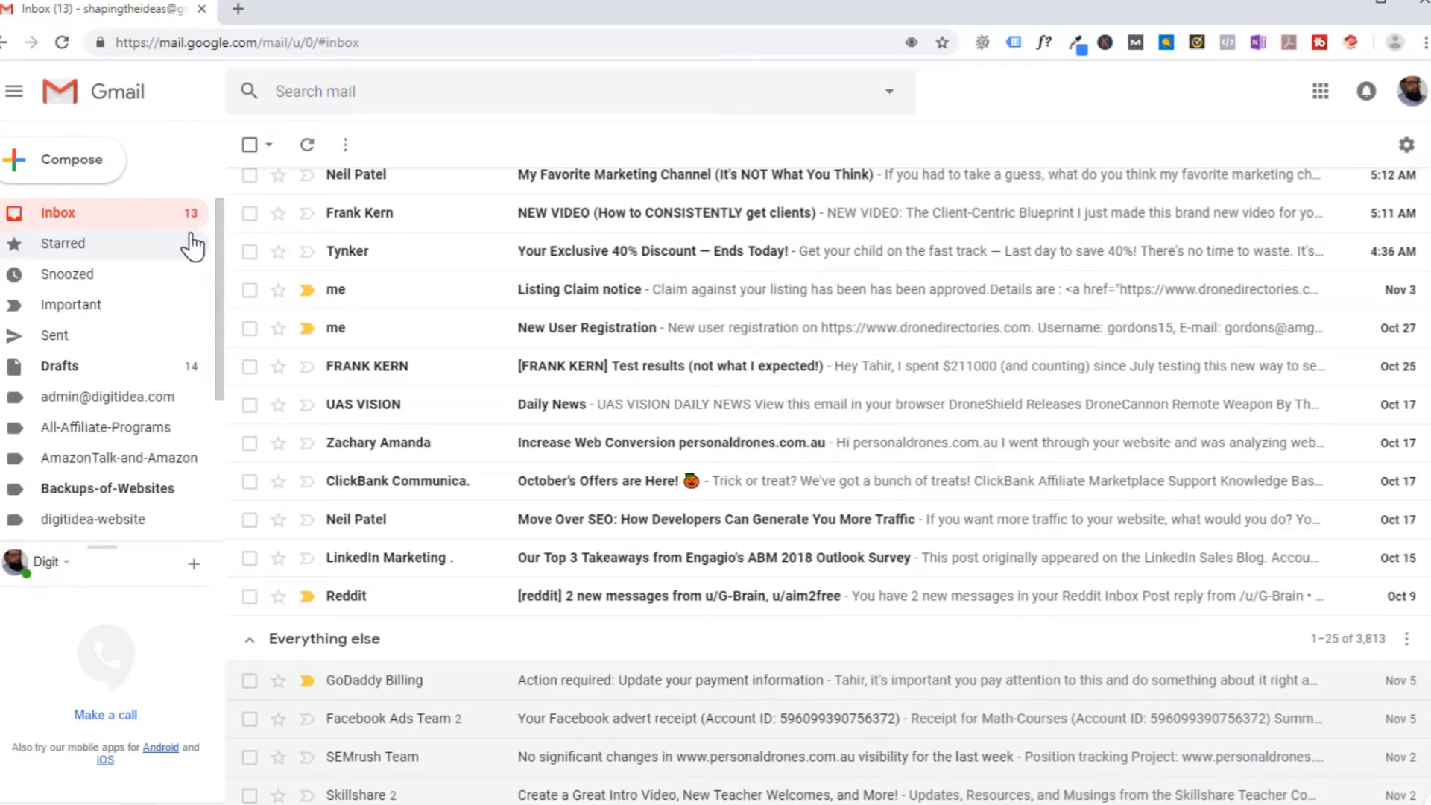
{"action": "left_click", "coordinate": [54, 224]}
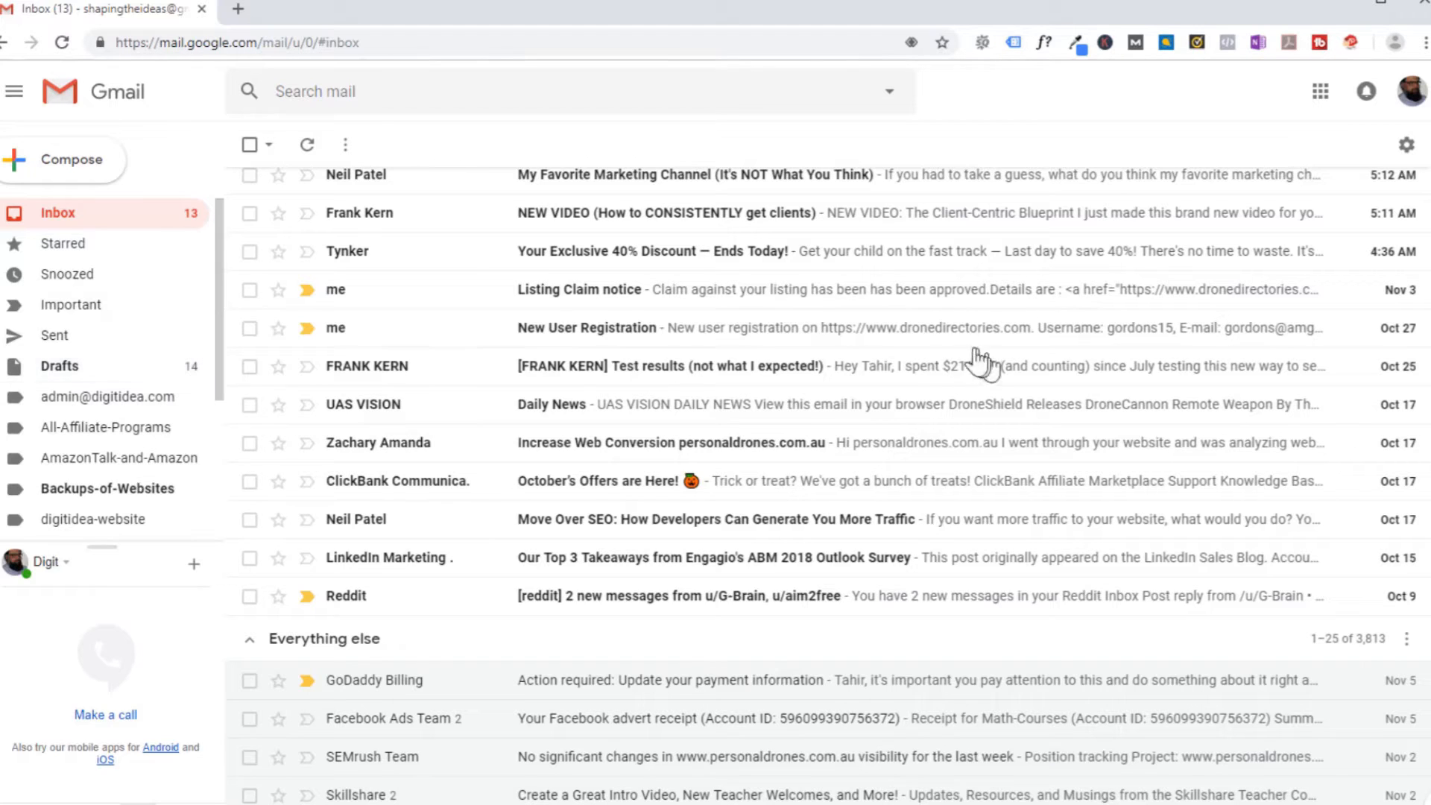
{"action": "left_click", "coordinate": [64, 367]}
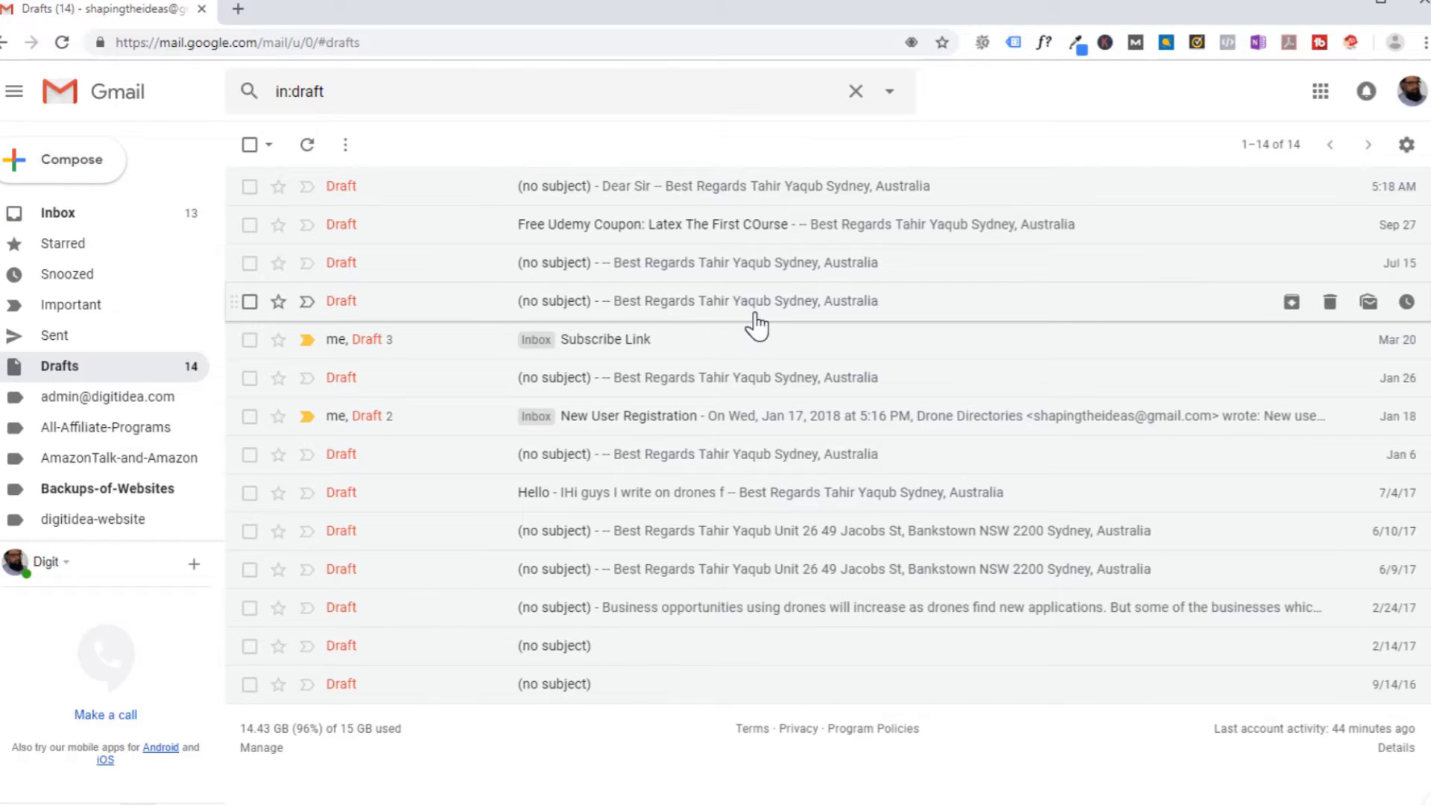
{"action": "left_click", "coordinate": [59, 212]}
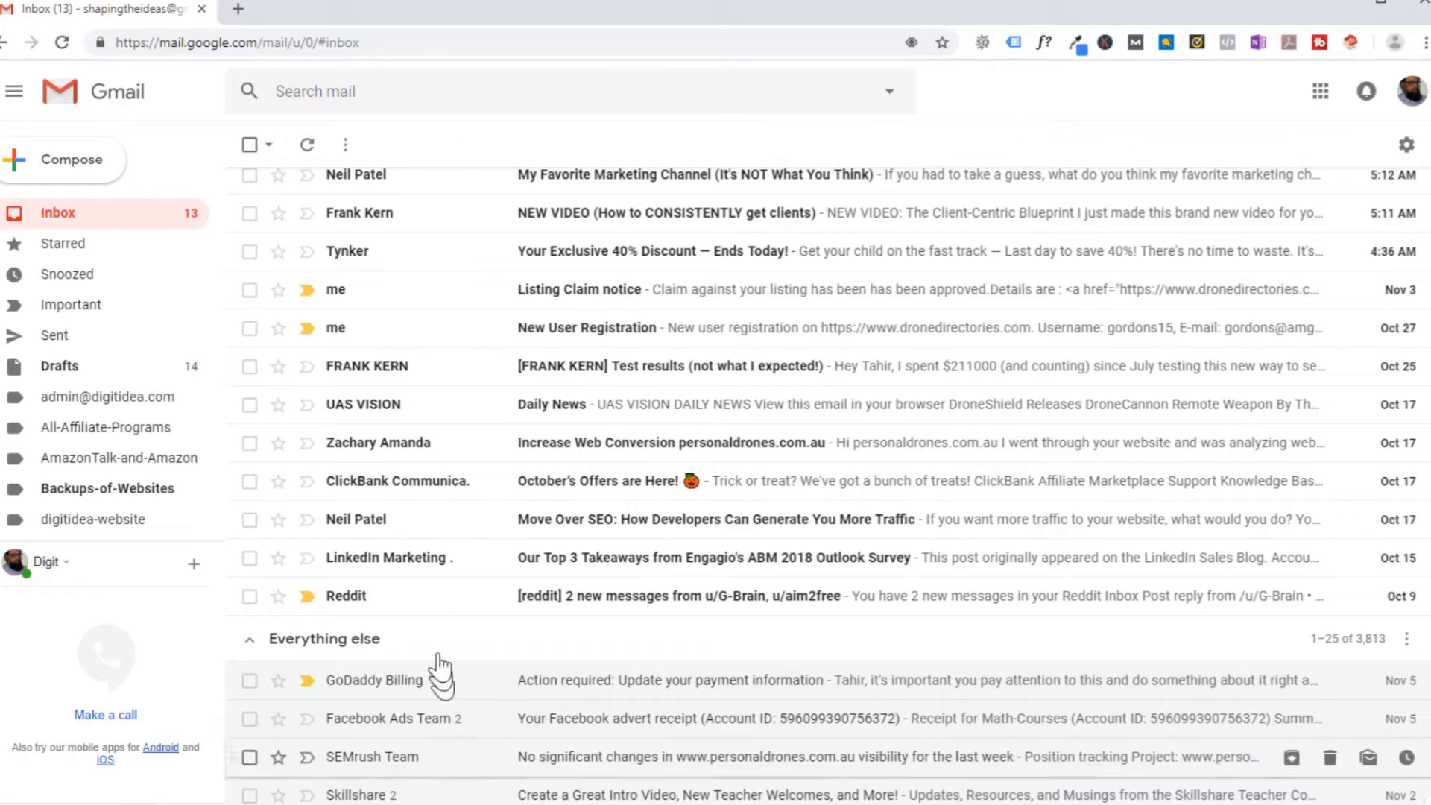
Open the theme picker and examine the built-in image and colour themes and the account's own photos offered as backgrounds
{"action": "left_click", "coordinate": [1406, 146]}
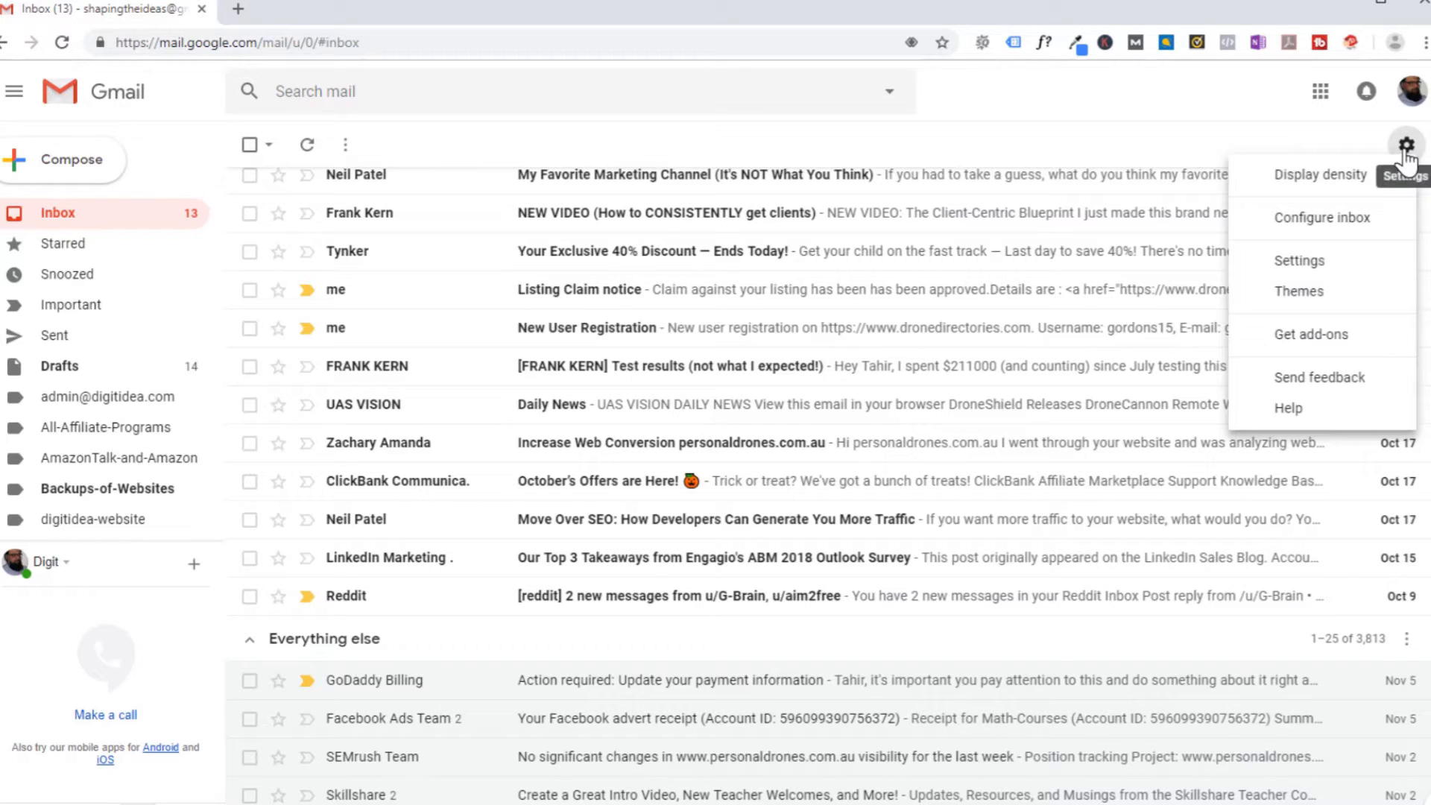
{"action": "left_click", "coordinate": [1300, 295]}
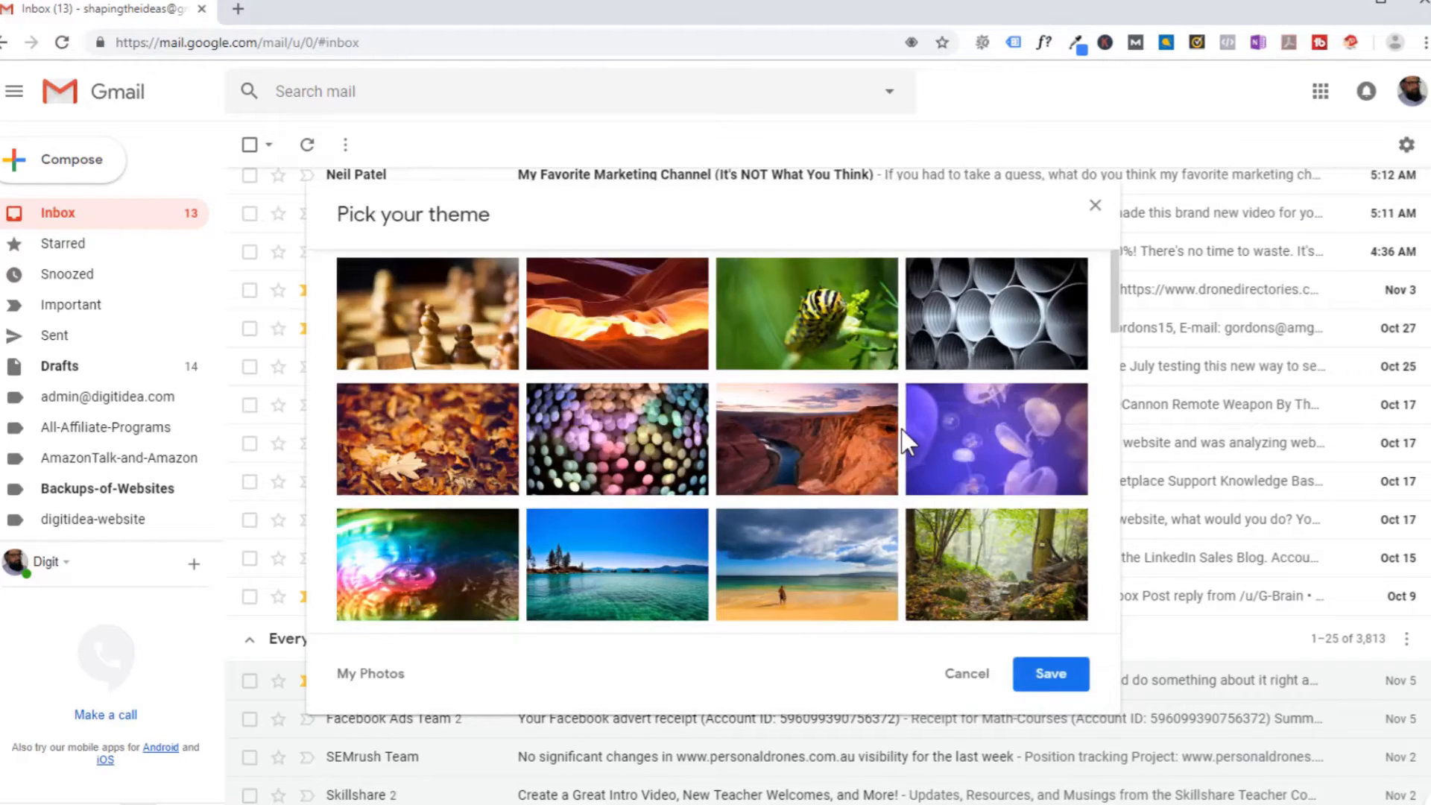
{"action": "scroll", "coordinate": [805, 402], "scroll_direction": "down", "scroll_amount": 10}
{"action": "scroll", "coordinate": [812, 395], "scroll_direction": "up", "scroll_amount": 8}
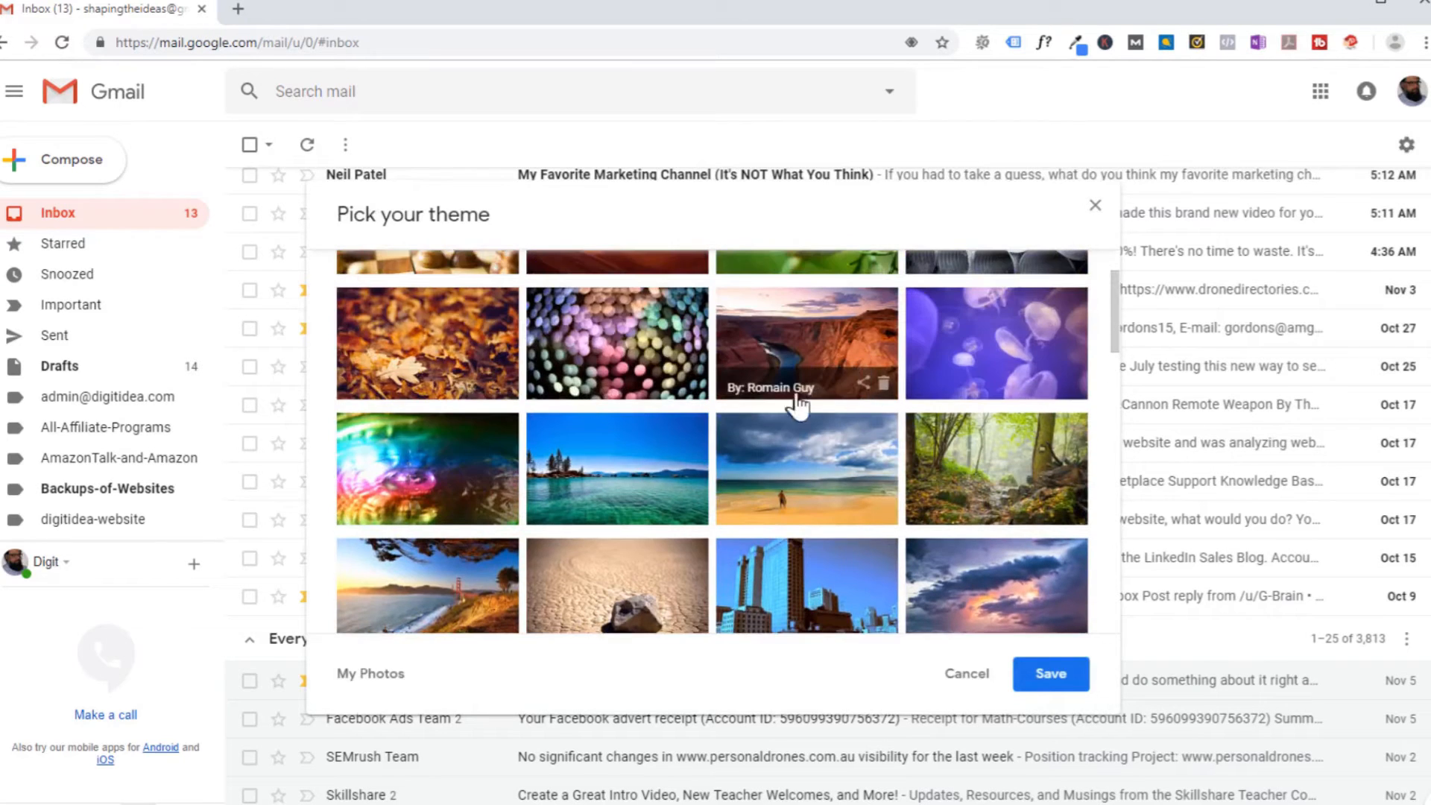
{"action": "scroll", "coordinate": [823, 384], "scroll_direction": "down", "scroll_amount": 3}
{"action": "scroll", "coordinate": [834, 389], "scroll_direction": "down", "scroll_amount": 3}
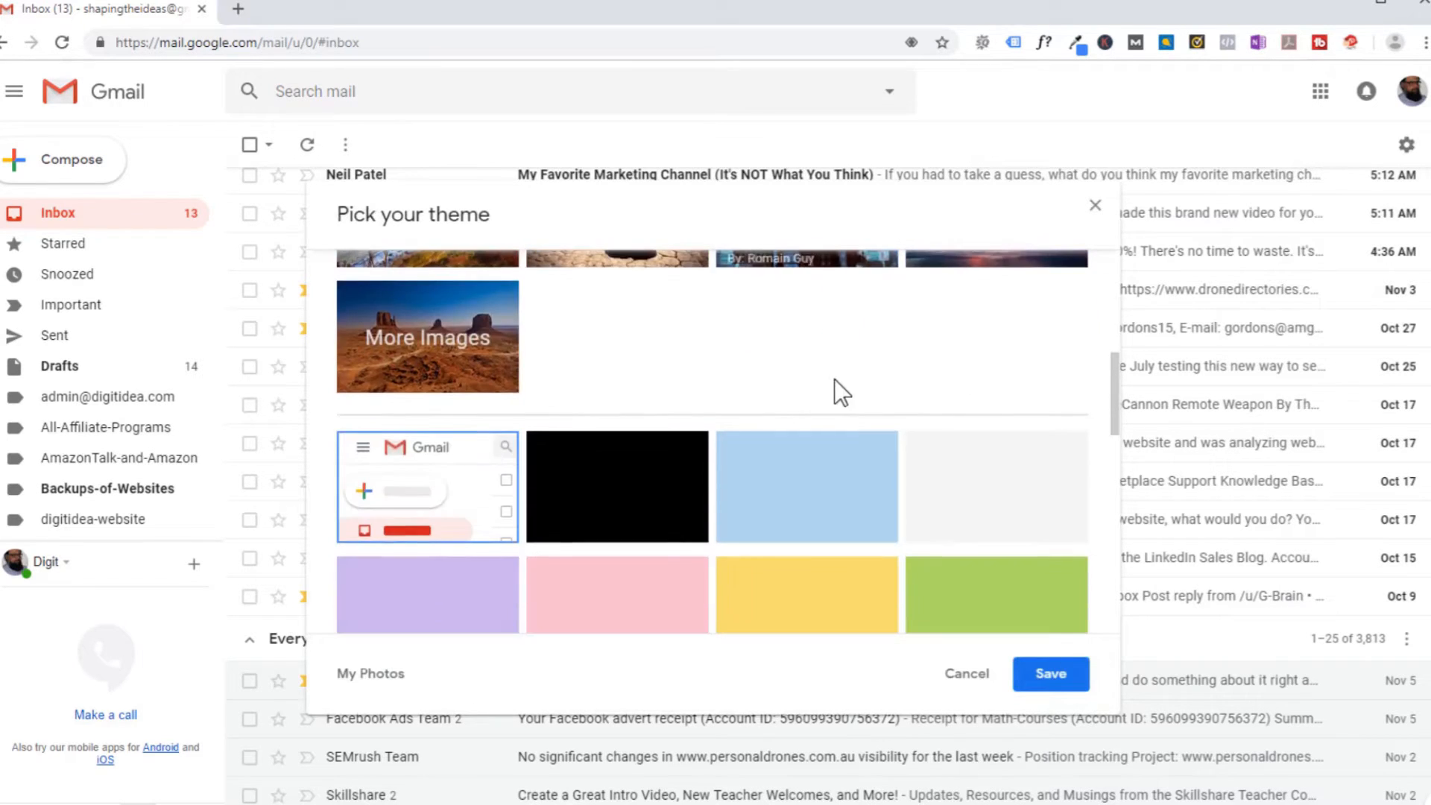
{"action": "scroll", "coordinate": [872, 439], "scroll_direction": "down", "scroll_amount": 4}
{"action": "scroll", "coordinate": [940, 441], "scroll_direction": "up", "scroll_amount": 1}
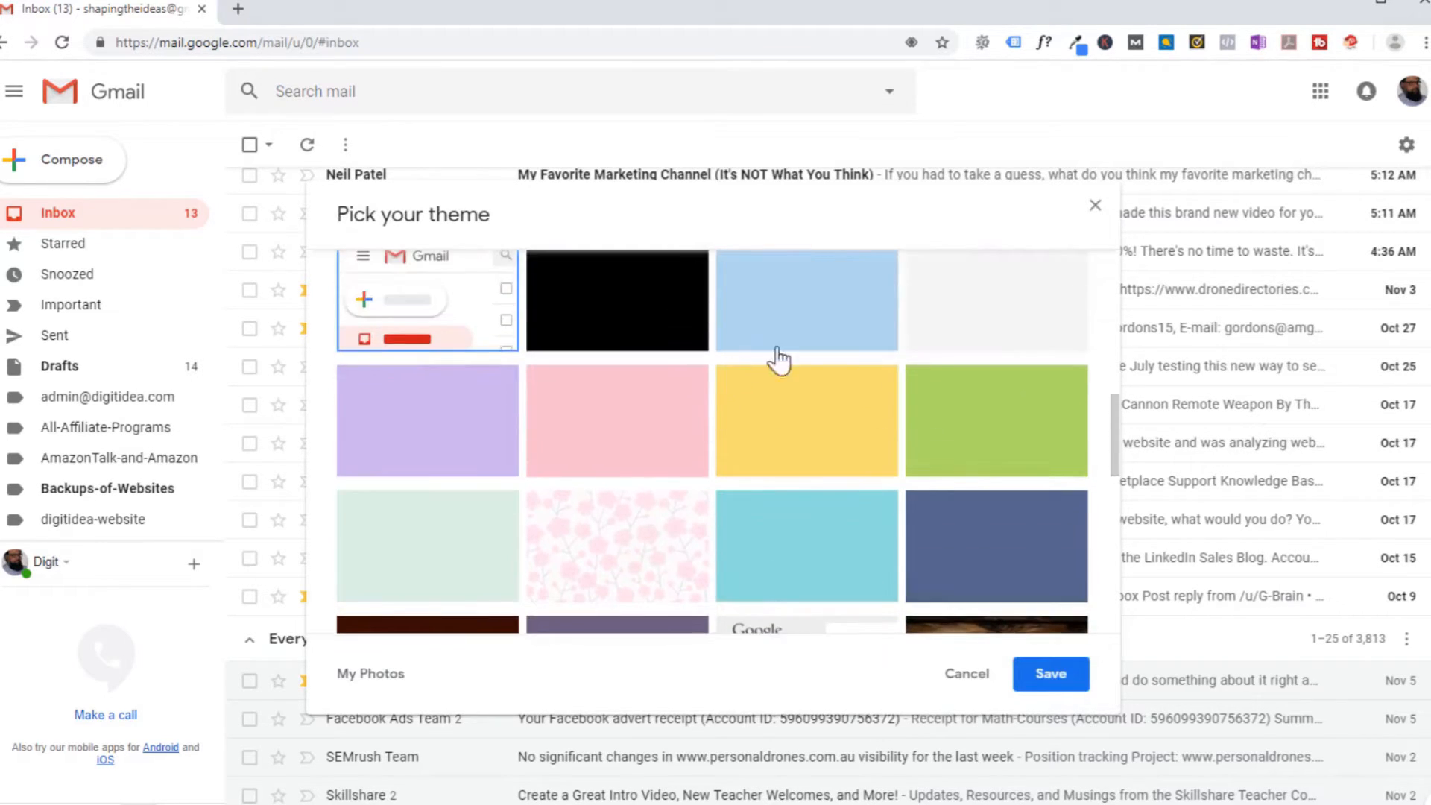
{"action": "scroll", "coordinate": [745, 447], "scroll_direction": "up", "scroll_amount": 2}
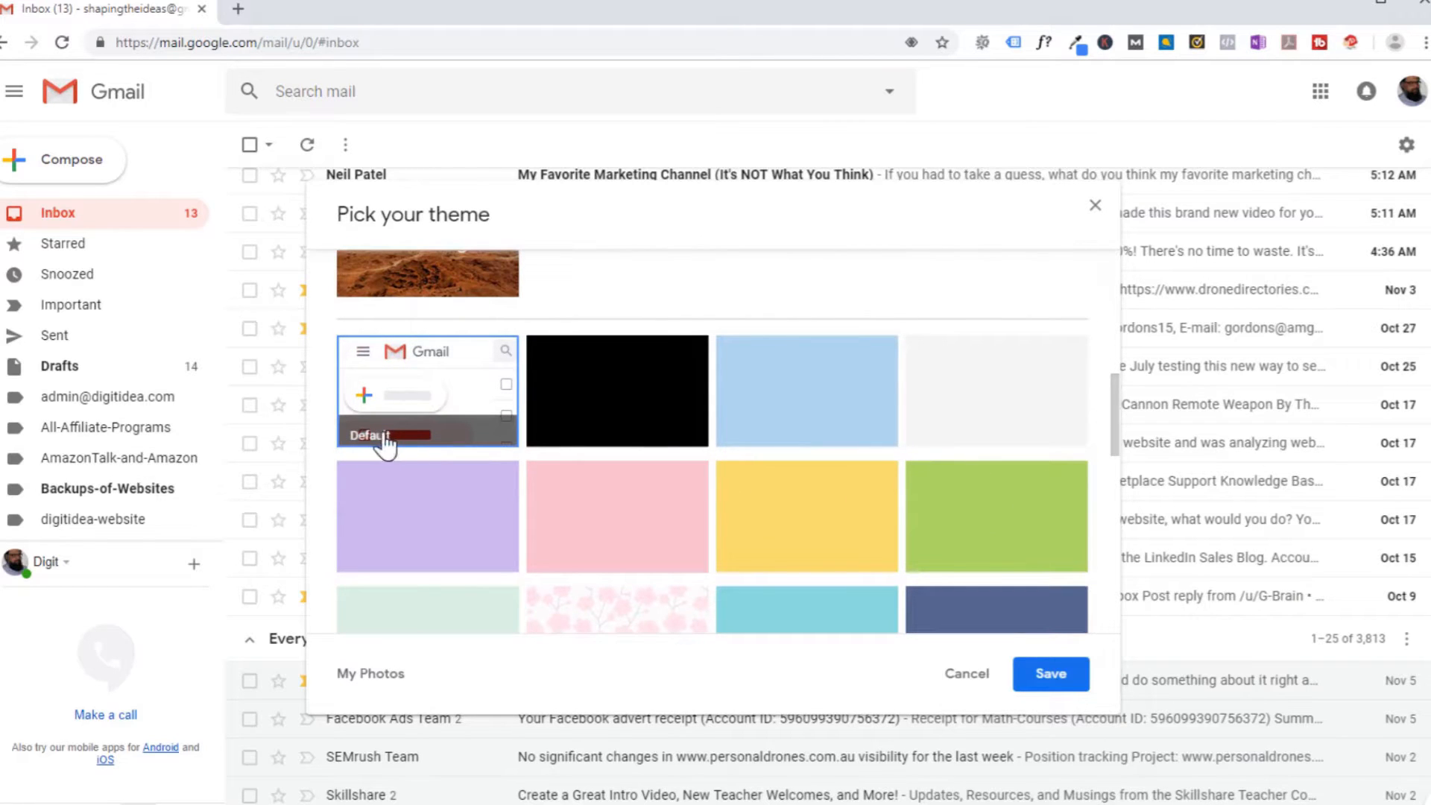
{"action": "scroll", "coordinate": [895, 454], "scroll_direction": "down", "scroll_amount": 3}
{"action": "scroll", "coordinate": [894, 453], "scroll_direction": "down", "scroll_amount": 2}
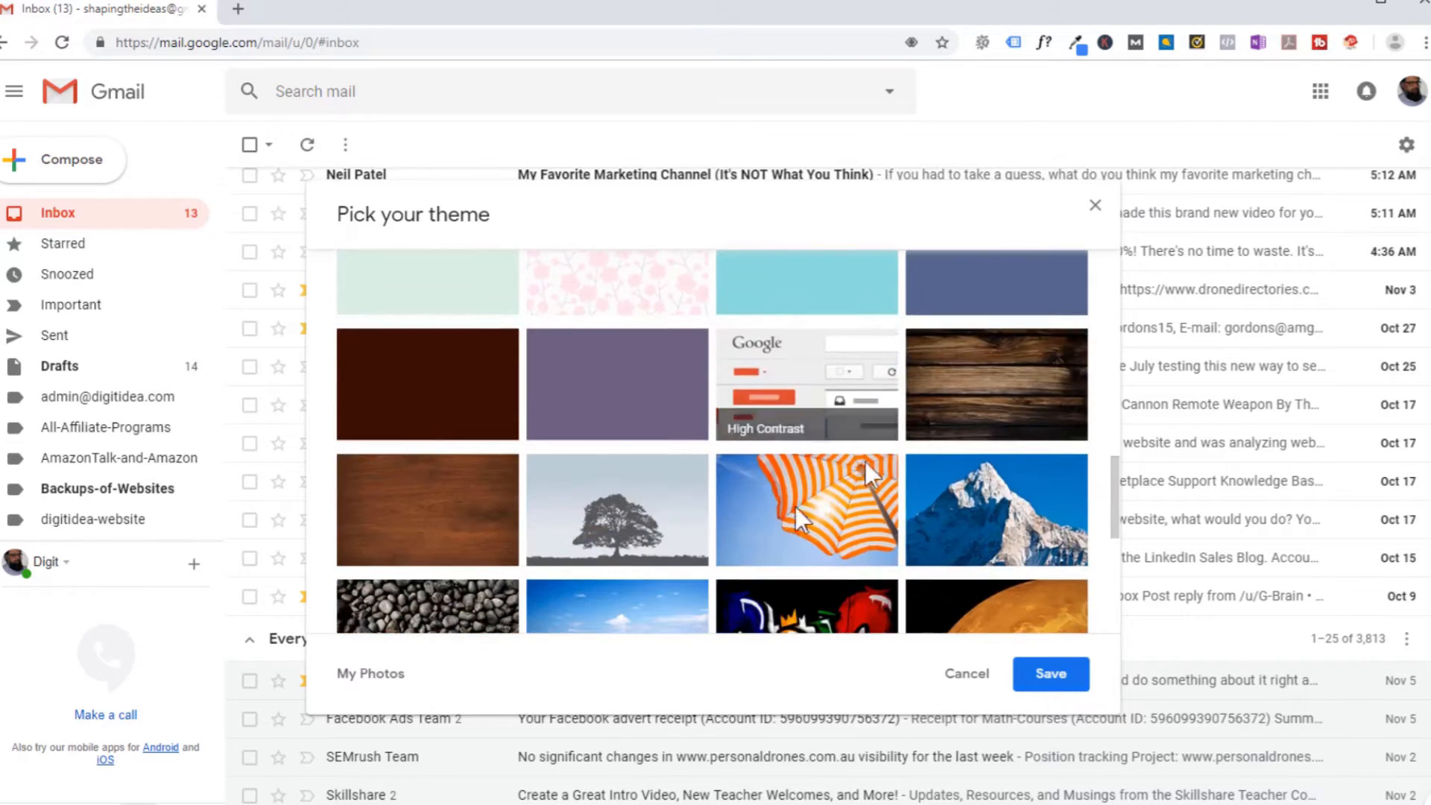
{"action": "left_click", "coordinate": [371, 673]}
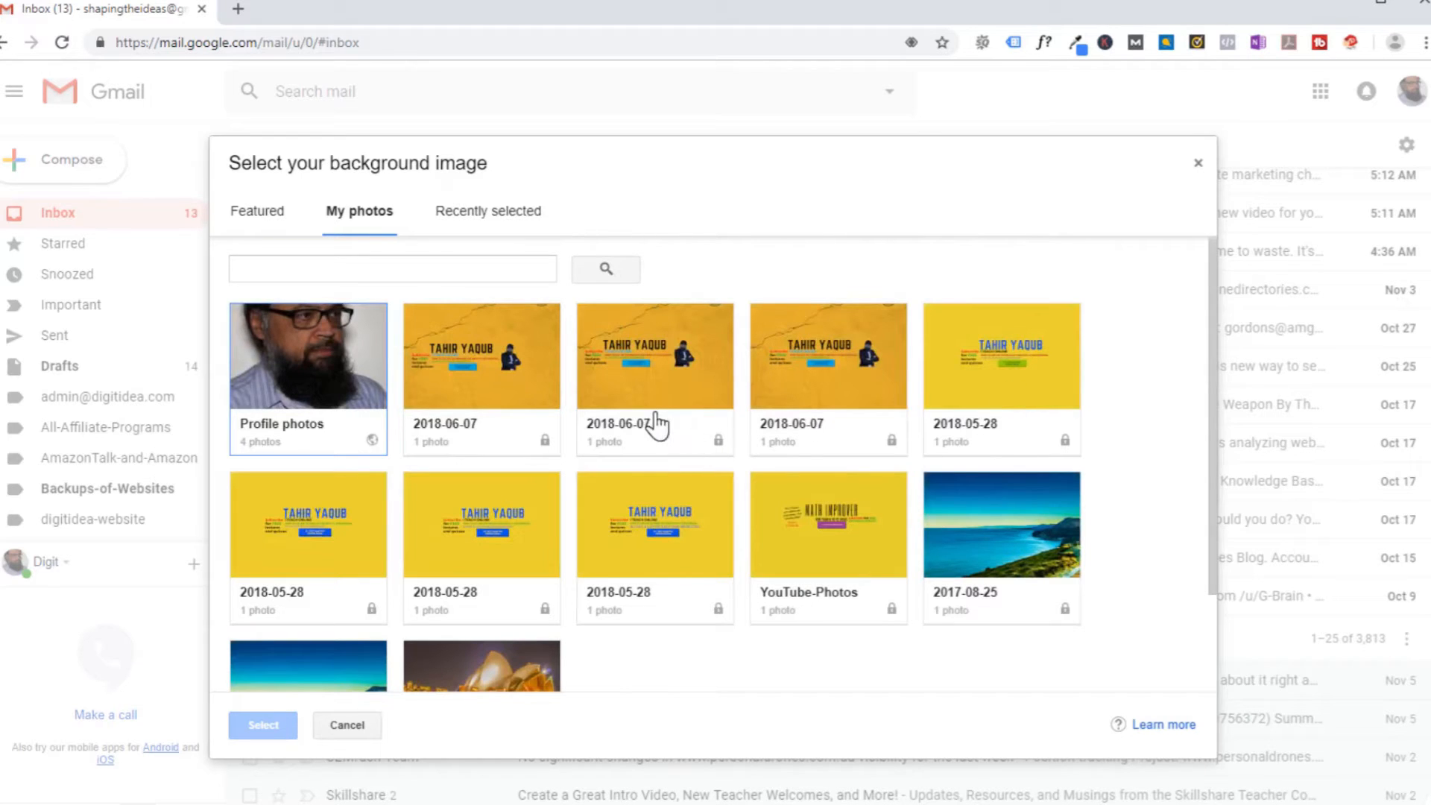
{"action": "left_click", "coordinate": [1197, 163]}
Choose the plain light blue theme for the mailbox and save it
{"action": "scroll", "coordinate": [698, 447], "scroll_direction": "up", "scroll_amount": 5}
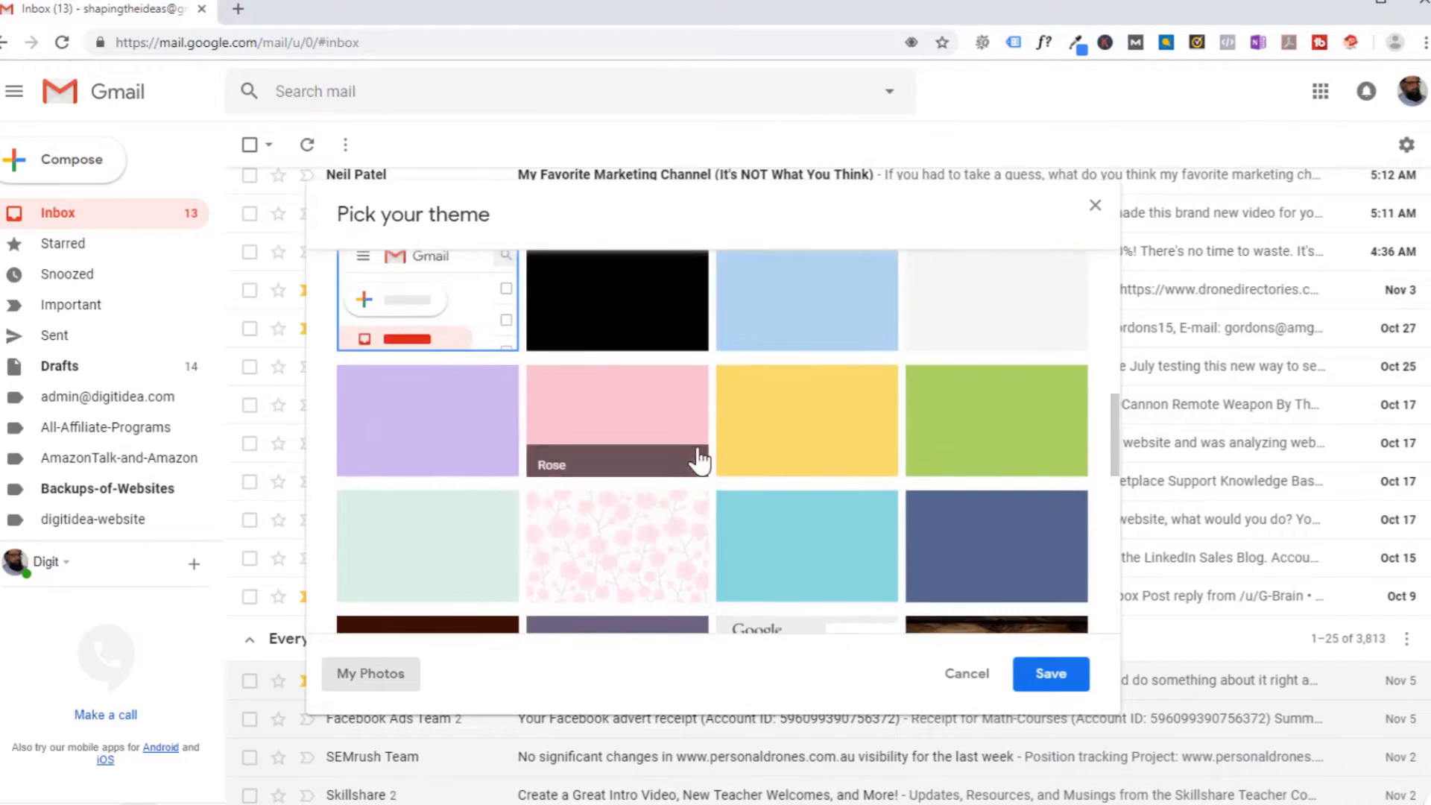
{"action": "scroll", "coordinate": [699, 461], "scroll_direction": "up", "scroll_amount": 3}
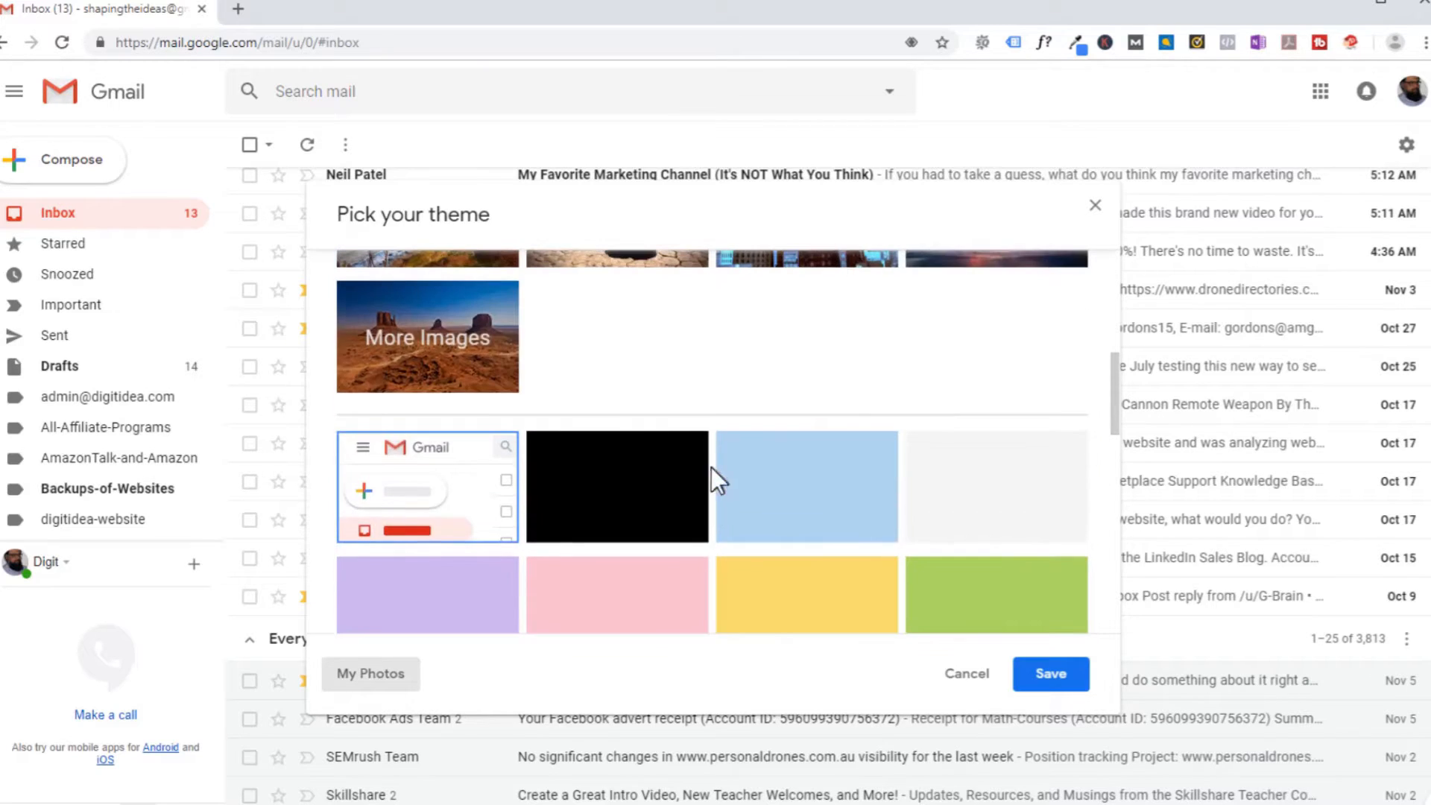
{"action": "left_click", "coordinate": [826, 475]}
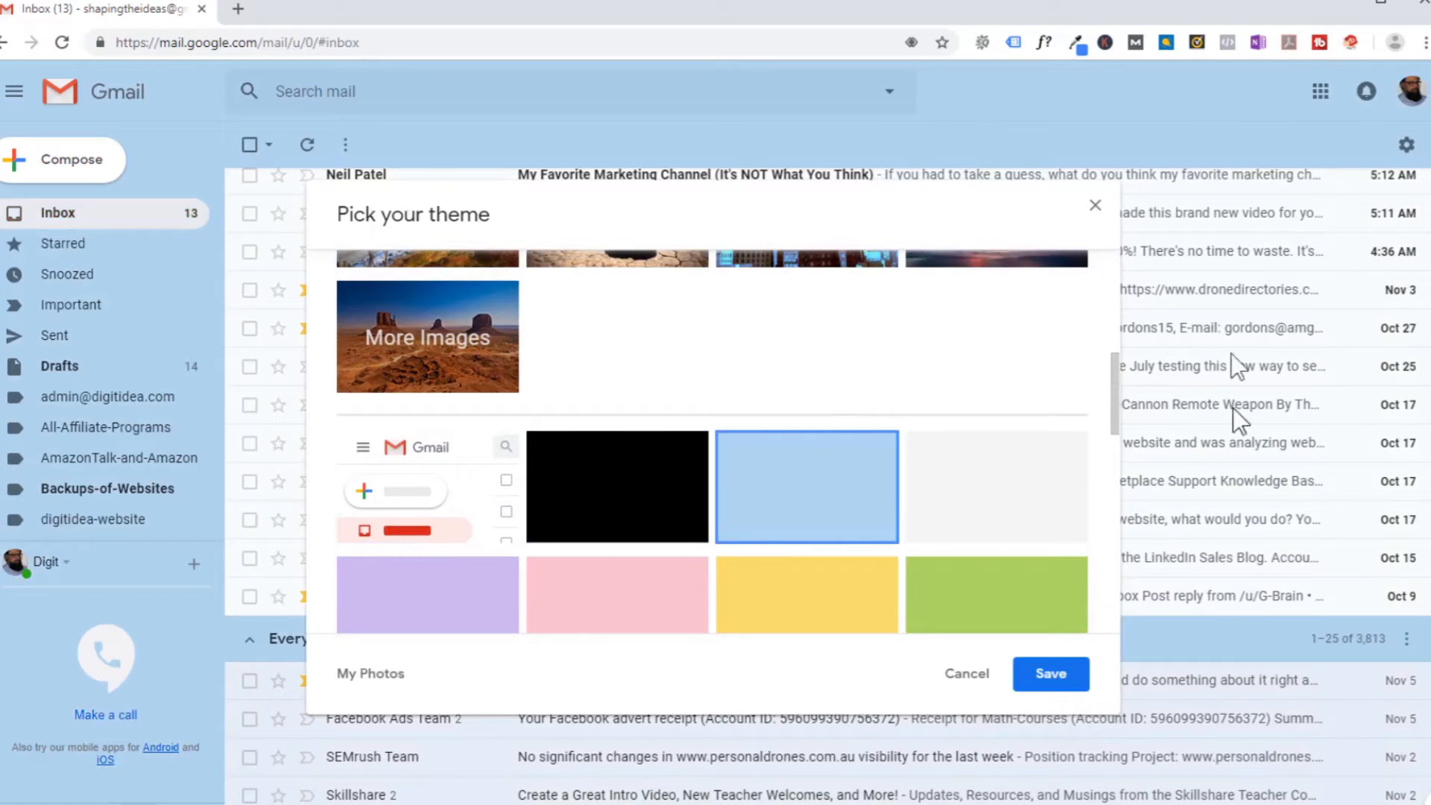
{"action": "left_click", "coordinate": [1058, 675]}
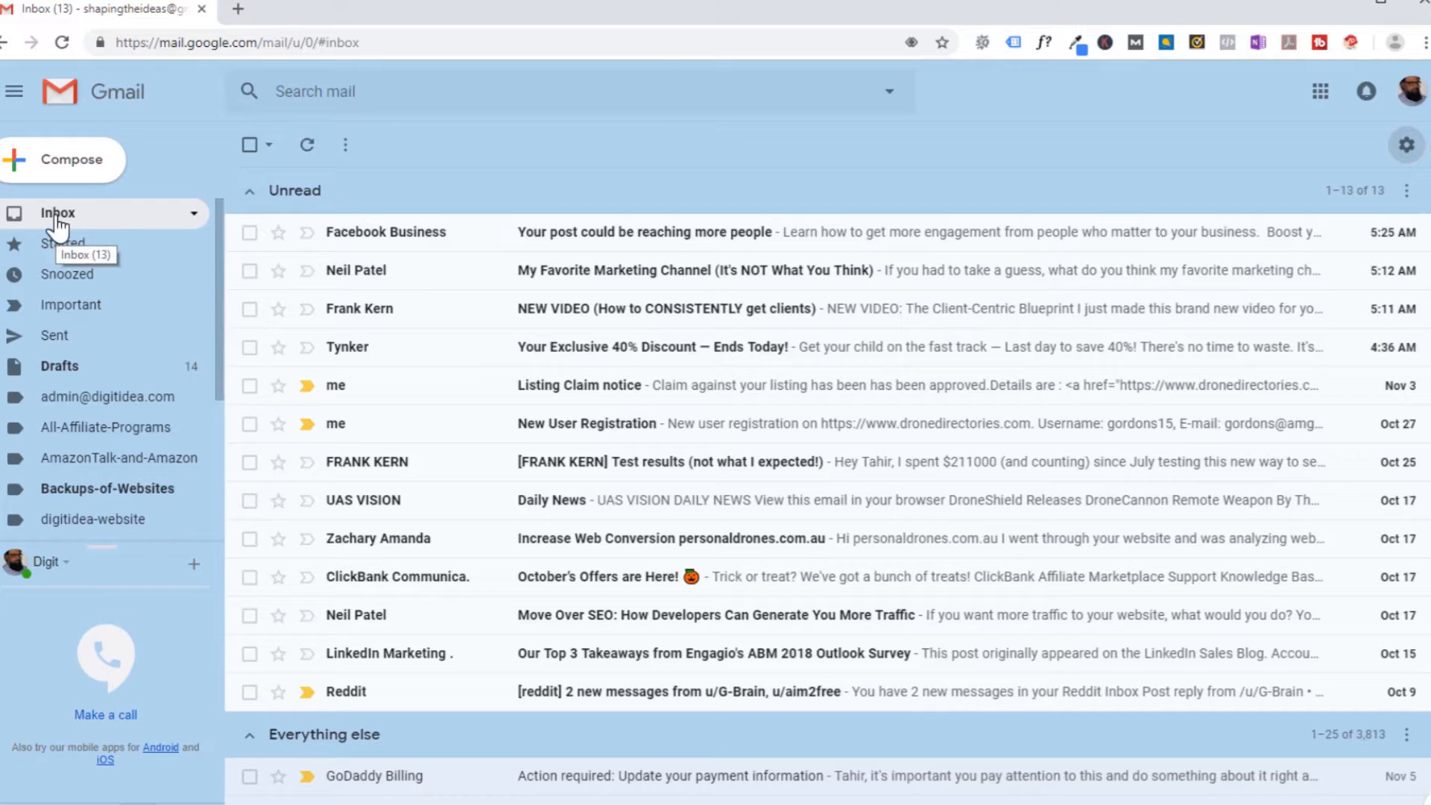
Change the inbox type to Important first
{"action": "left_click", "coordinate": [194, 214]}
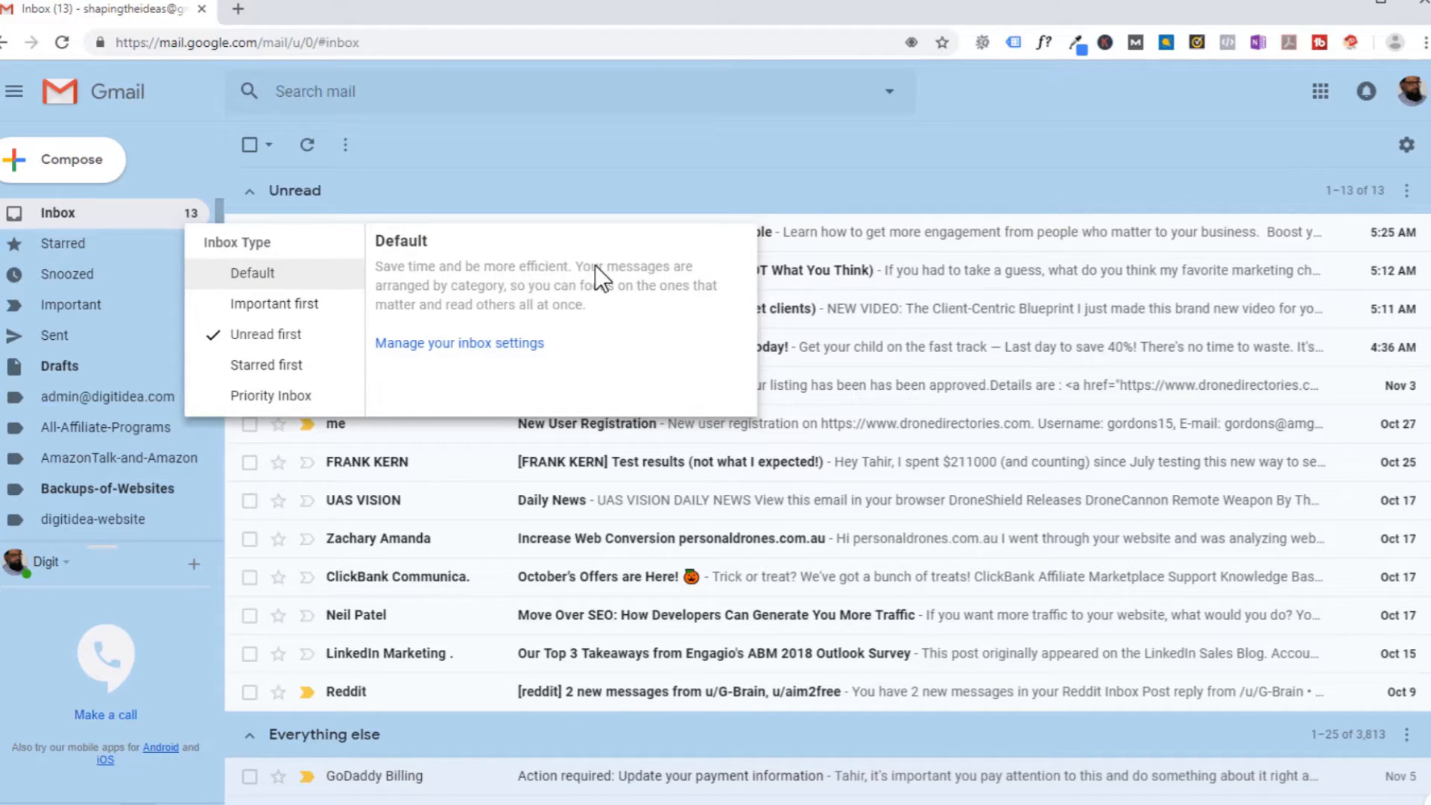
{"action": "left_click", "coordinate": [256, 307]}
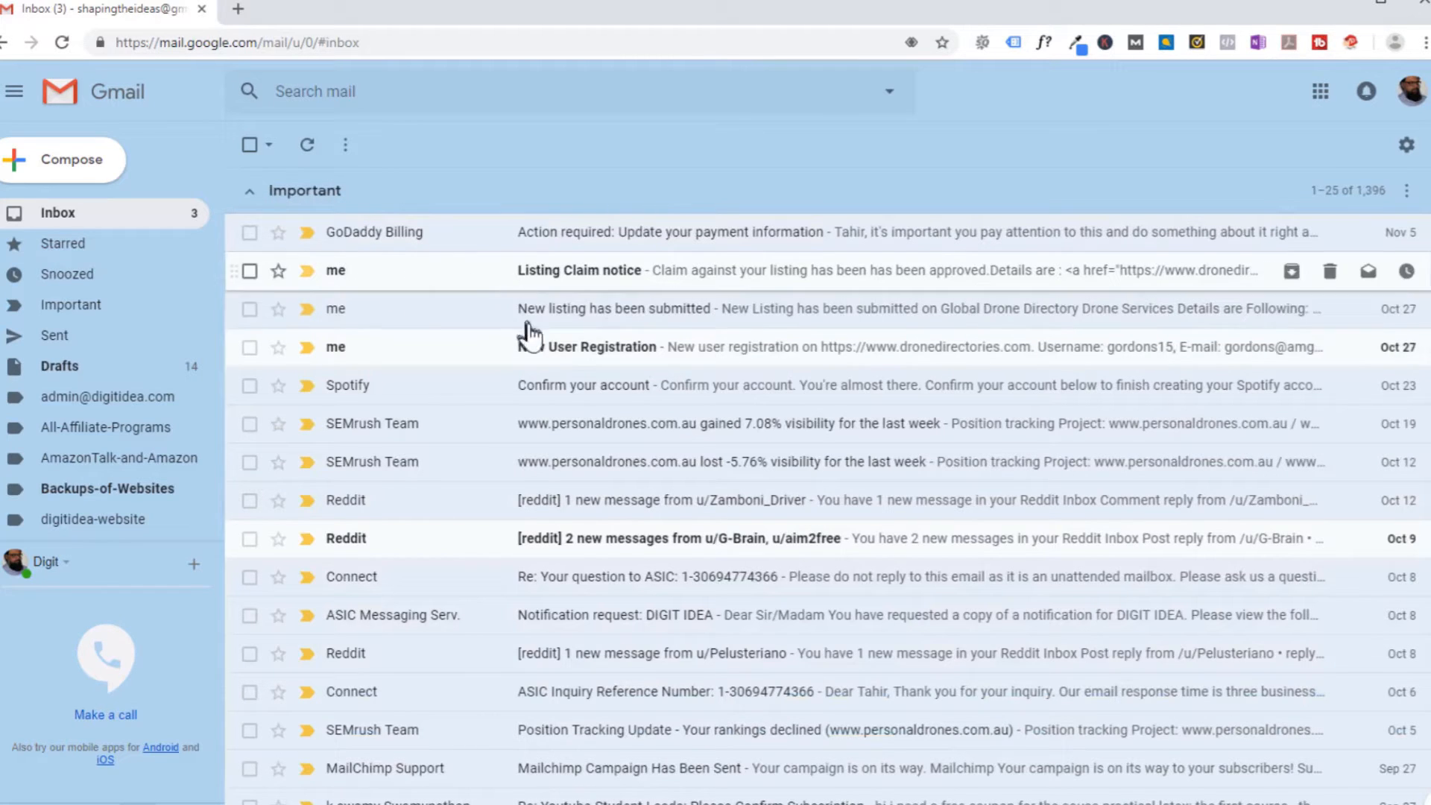
Examine how the inbox messages are divided between the Important and Everything else sections
{"action": "scroll", "coordinate": [529, 350], "scroll_direction": "down", "scroll_amount": 1}
{"action": "scroll", "coordinate": [529, 358], "scroll_direction": "down", "scroll_amount": 6}
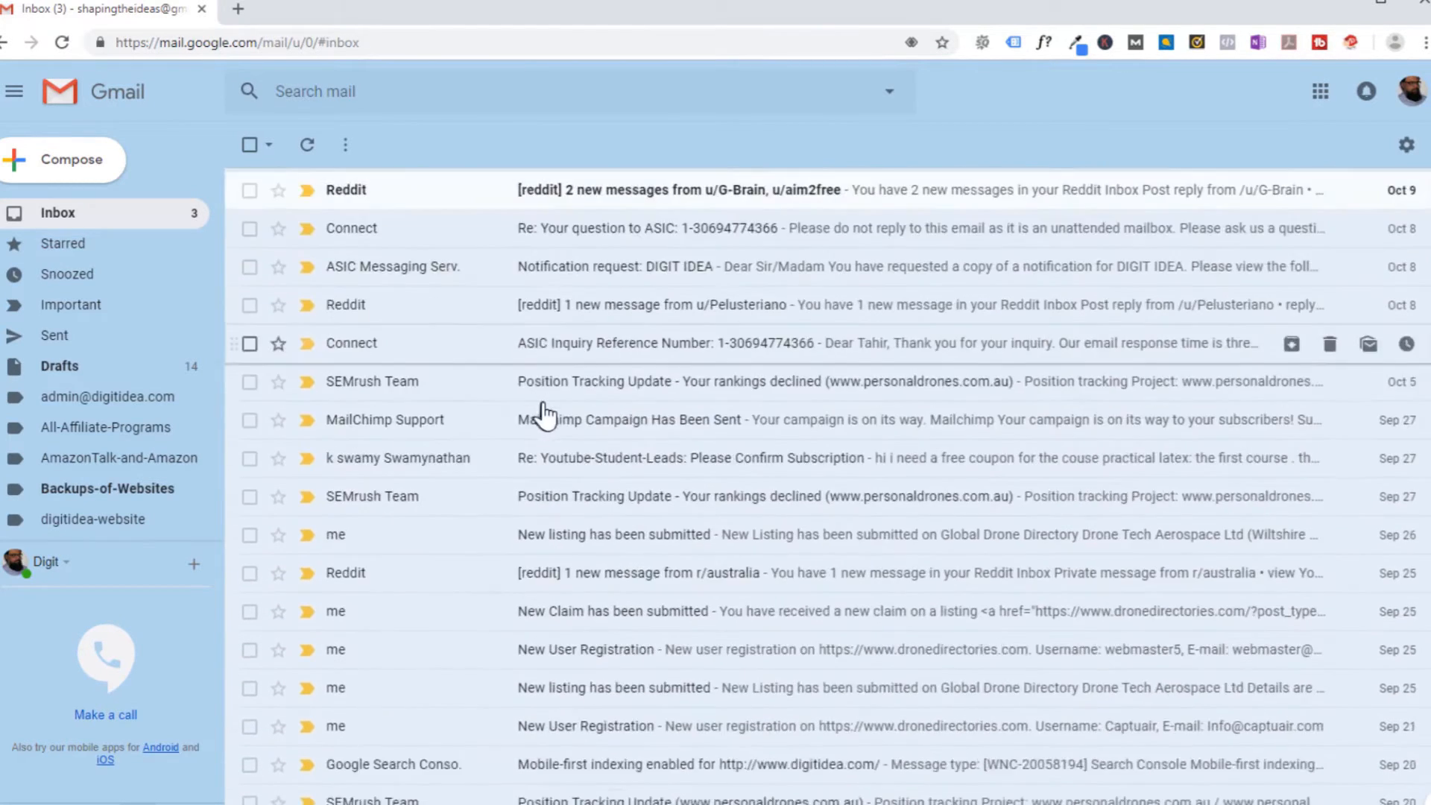
{"action": "scroll", "coordinate": [546, 414], "scroll_direction": "down", "scroll_amount": 5}
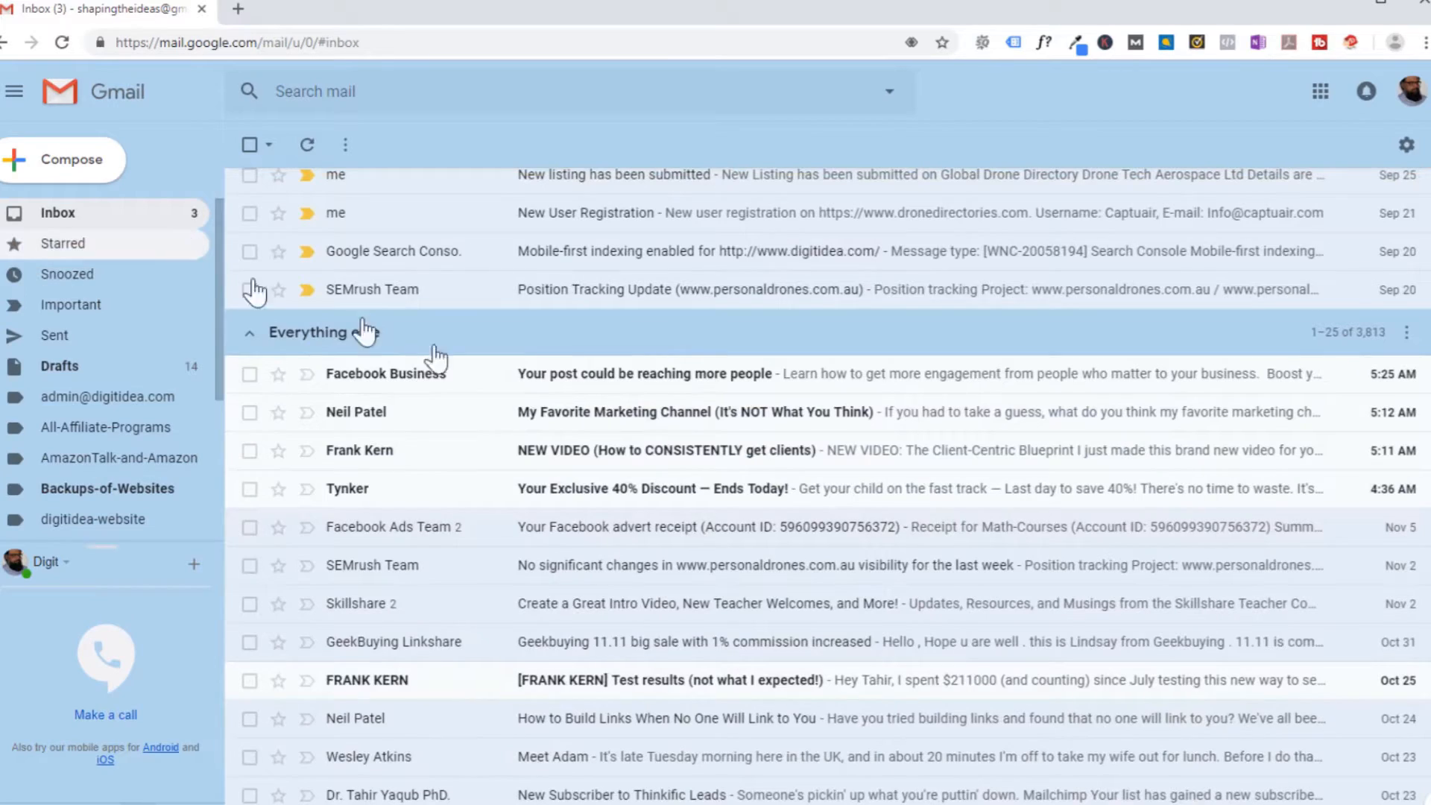
{"action": "scroll", "coordinate": [539, 483], "scroll_direction": "up", "scroll_amount": 5}
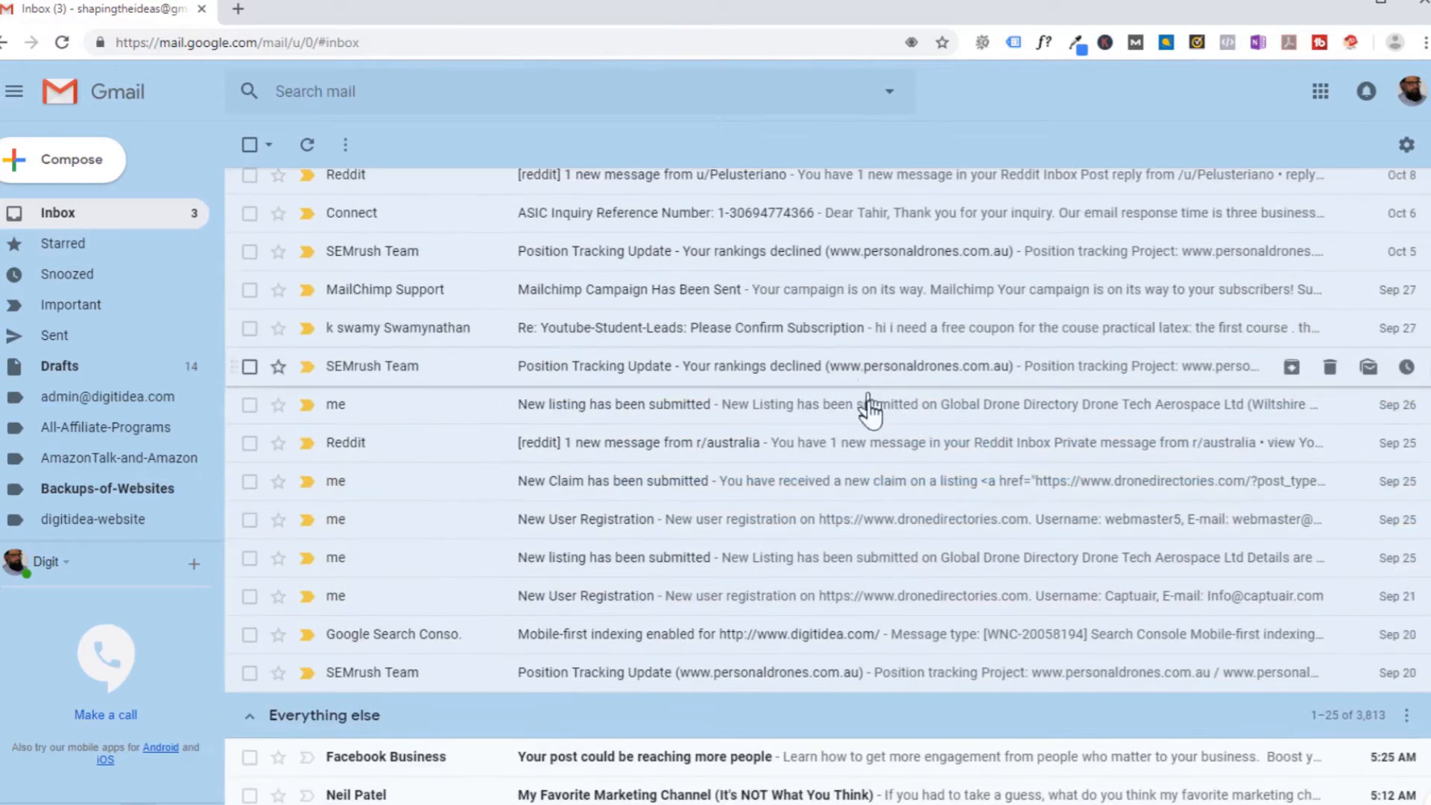
{"action": "scroll", "coordinate": [827, 417], "scroll_direction": "up", "scroll_amount": 4}
{"action": "scroll", "coordinate": [994, 367], "scroll_direction": "down", "scroll_amount": 5}
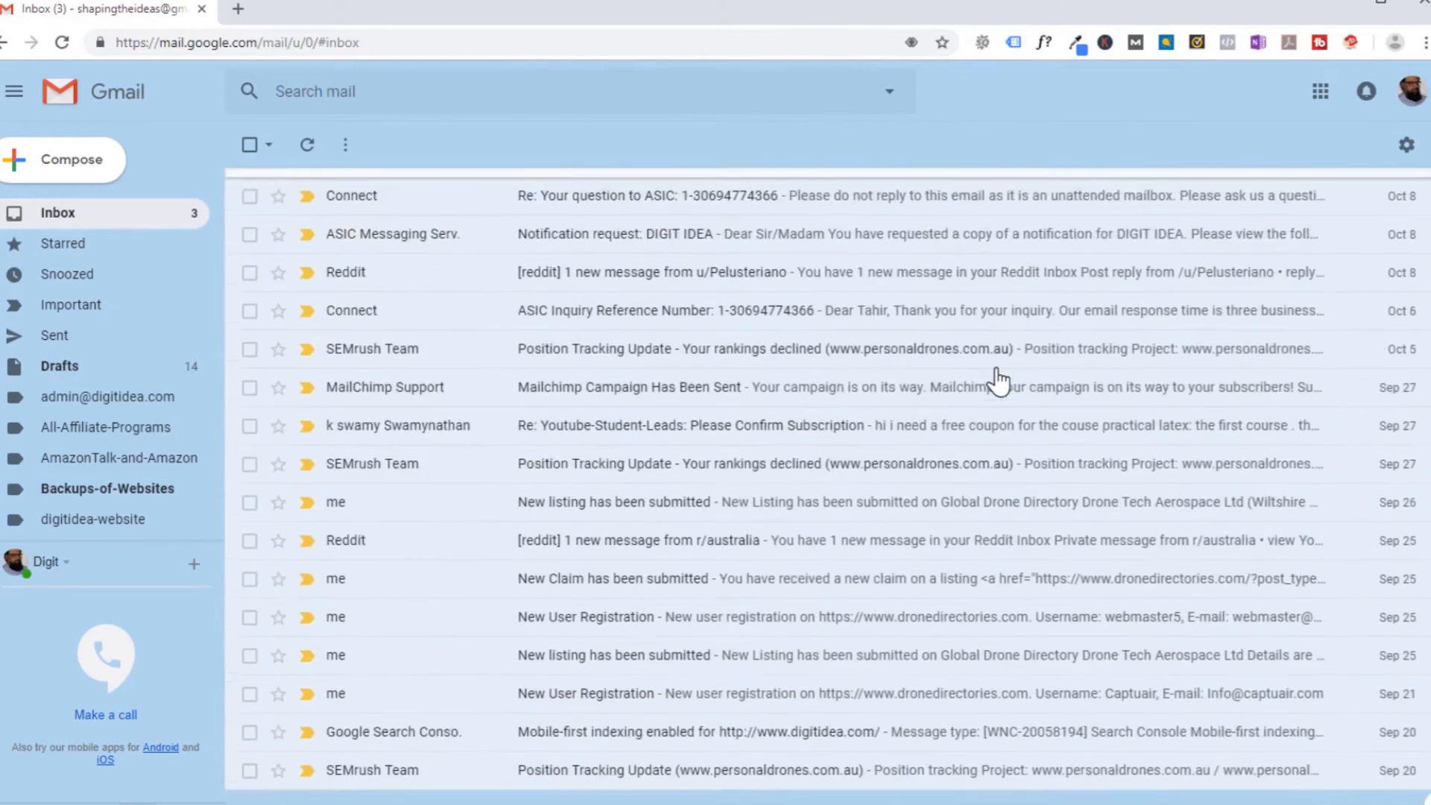
{"action": "scroll", "coordinate": [1000, 377], "scroll_direction": "down", "scroll_amount": 4}
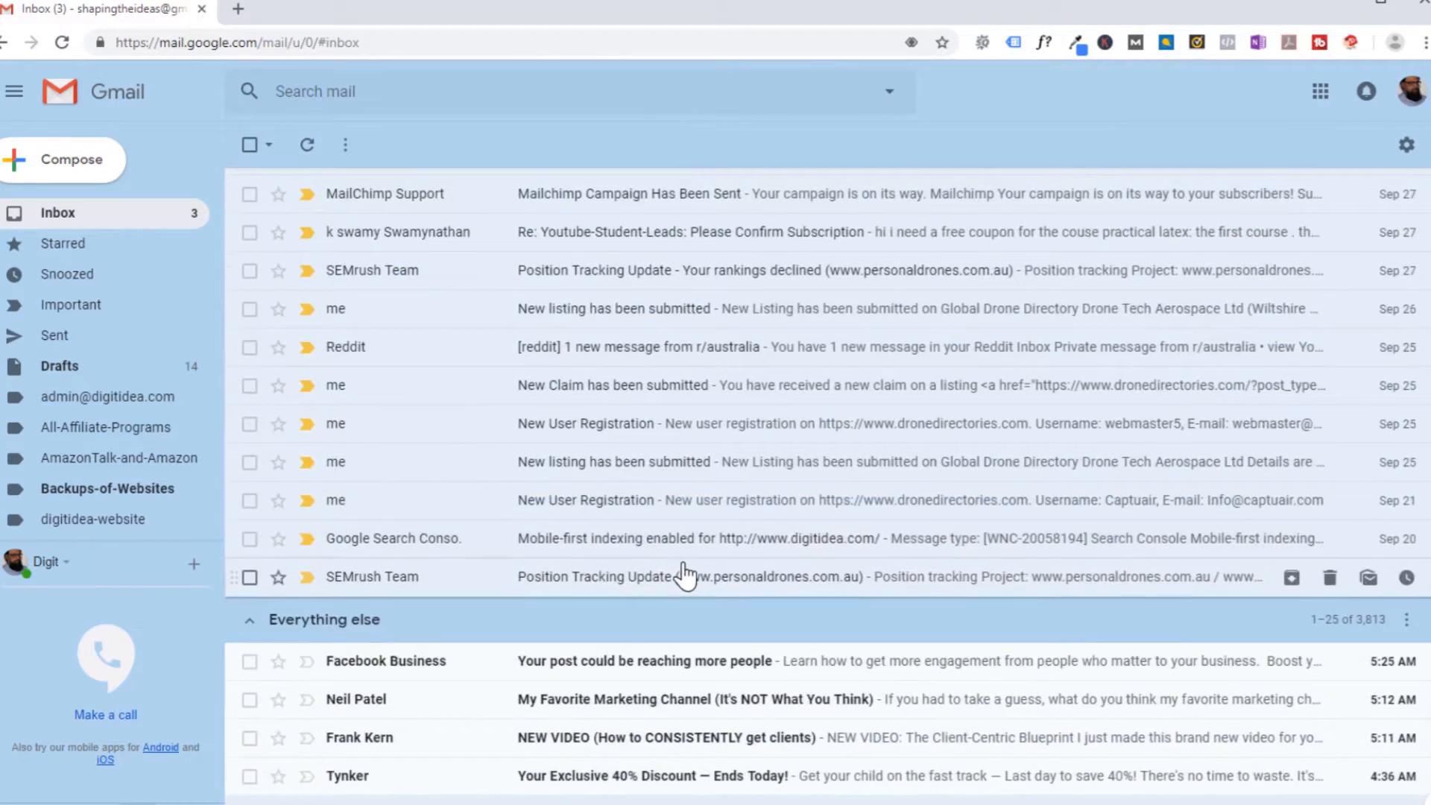
{"action": "scroll", "coordinate": [667, 501], "scroll_direction": "up", "scroll_amount": 6}
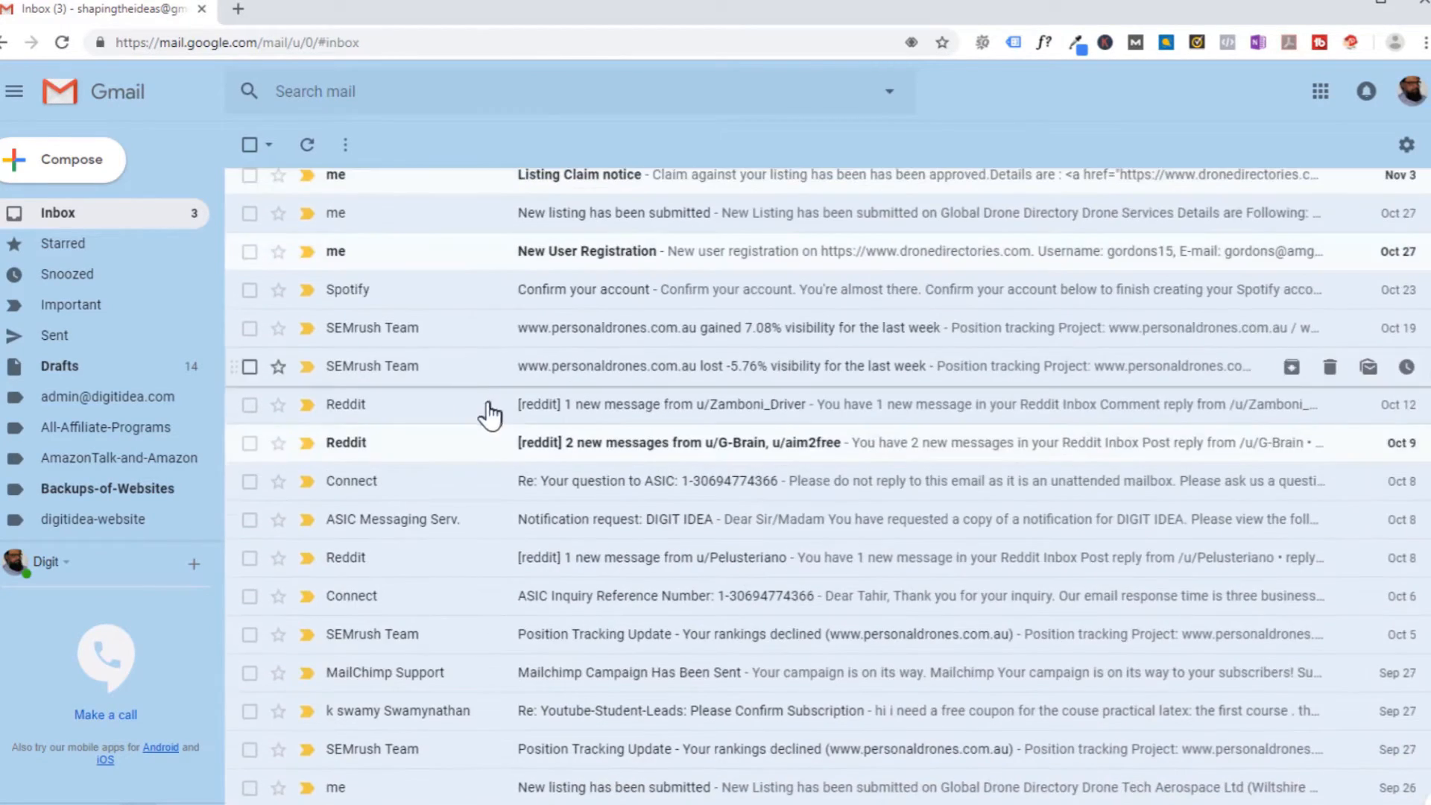
{"action": "scroll", "coordinate": [485, 410], "scroll_direction": "up", "scroll_amount": 3}
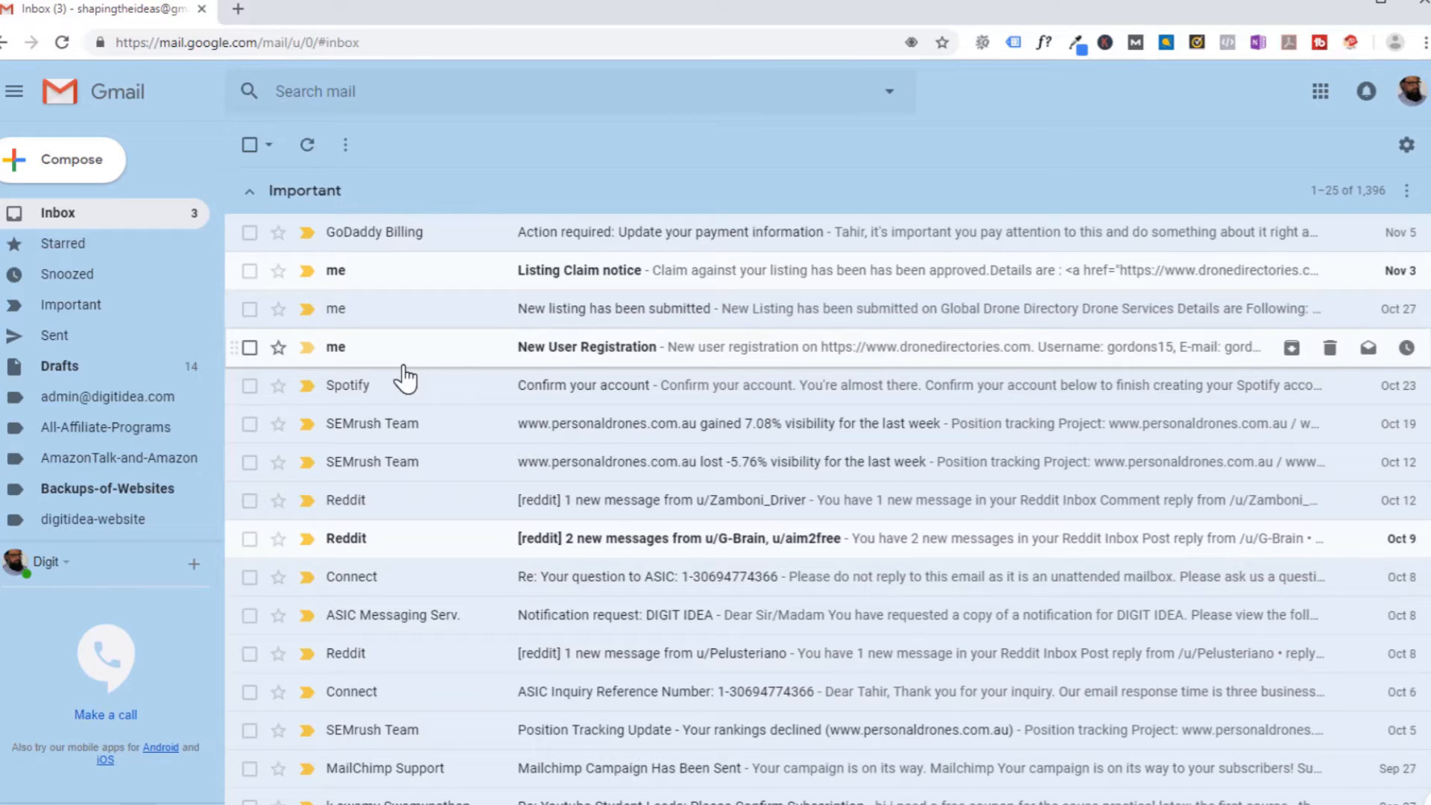
Mark the "My Favorite Marketing Channel (It's NOT What You Think)" email in the Everything else section as important
{"action": "scroll", "coordinate": [406, 378], "scroll_direction": "down", "scroll_amount": 10}
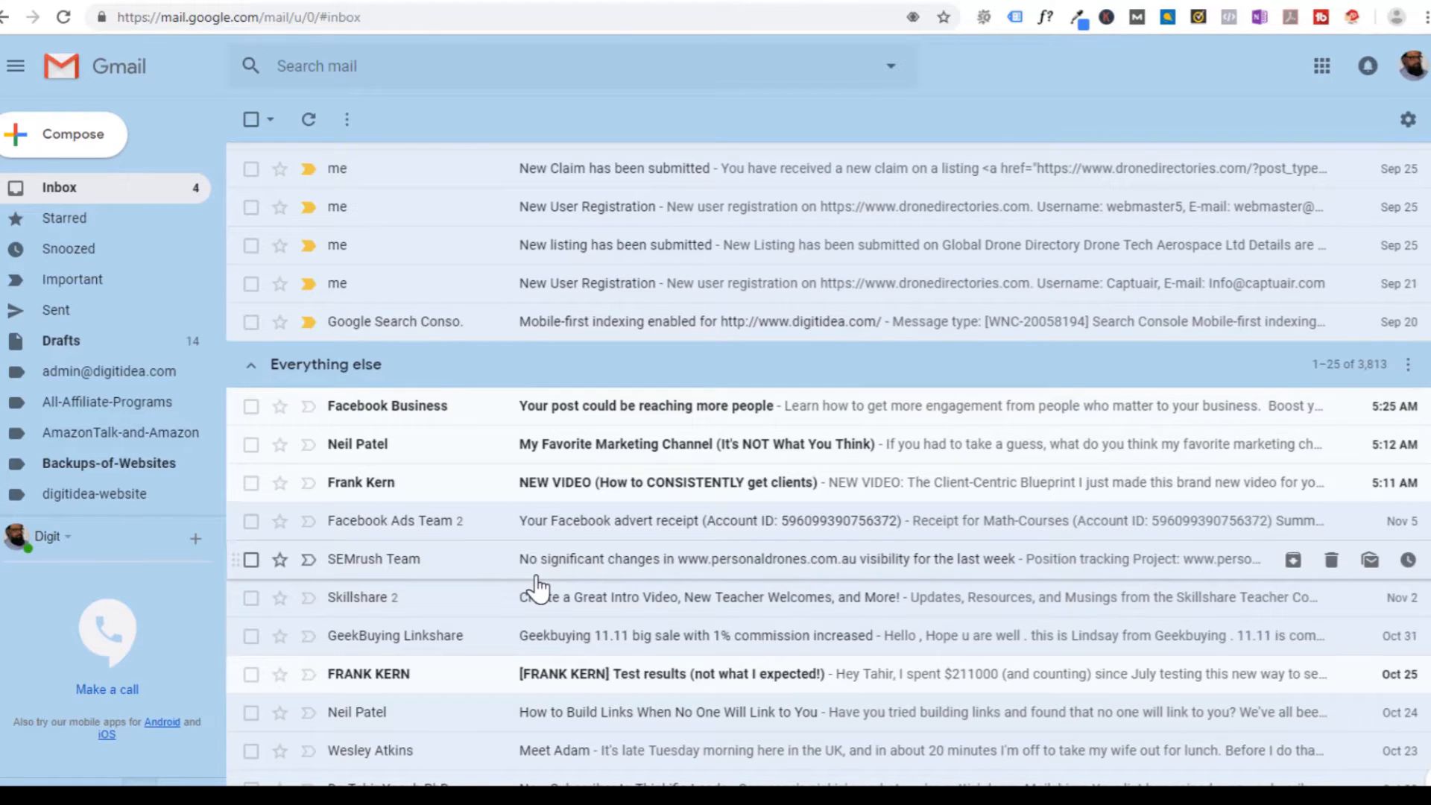
{"action": "left_click", "coordinate": [308, 445]}
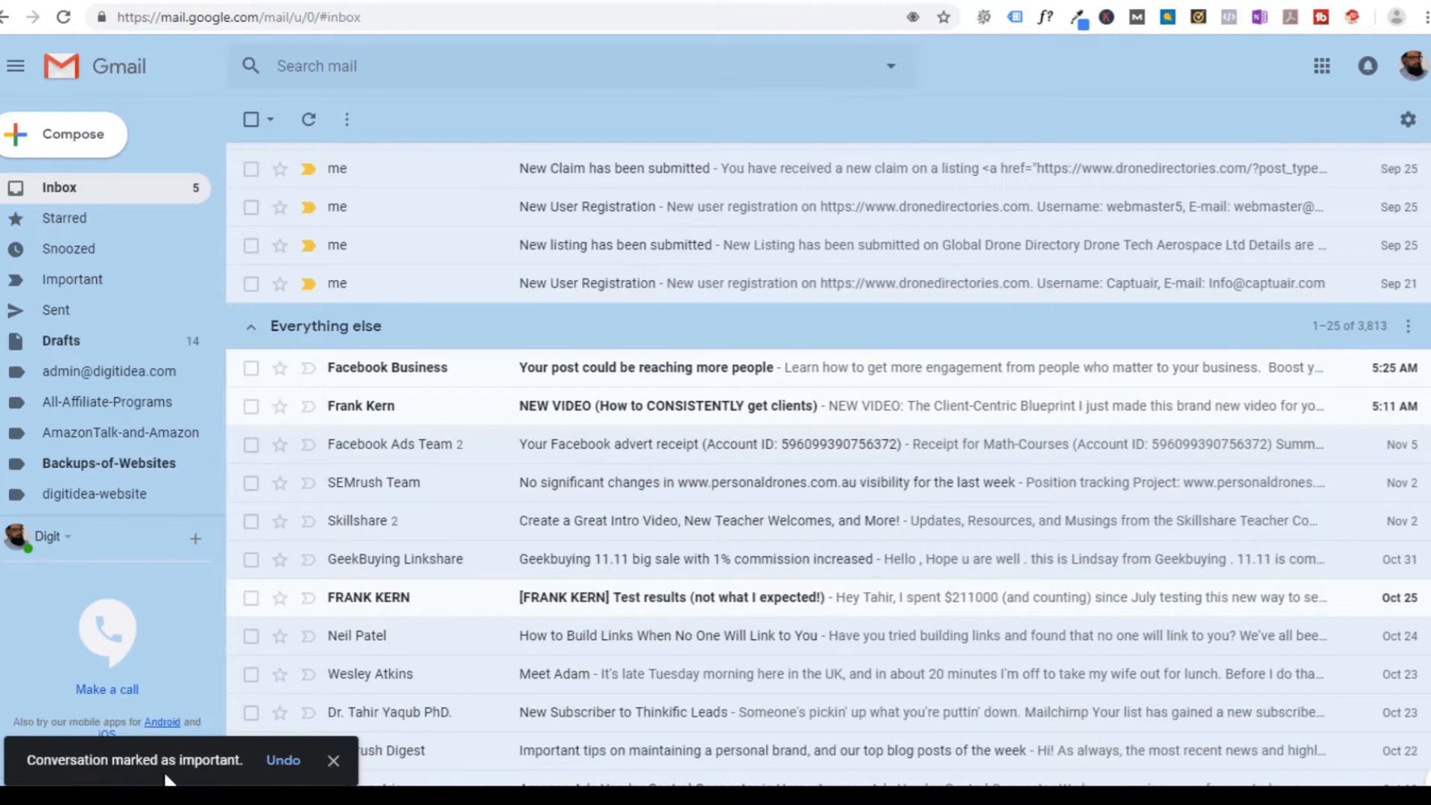
{"action": "scroll", "coordinate": [388, 501], "scroll_direction": "up", "scroll_amount": 5}
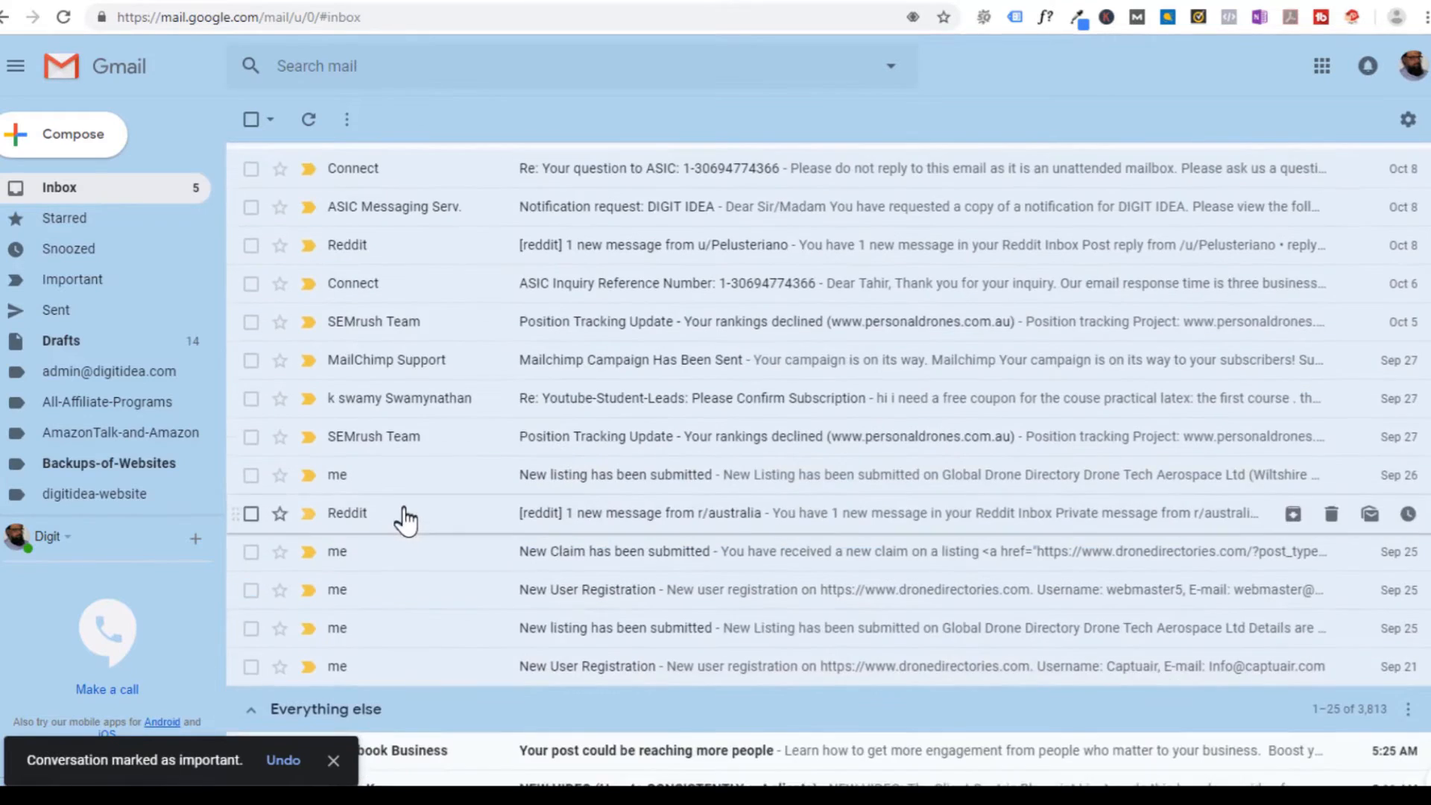
Examine the messages listed in the Important section, down to where the Everything else section begins
{"action": "scroll", "coordinate": [406, 521], "scroll_direction": "up", "scroll_amount": 1}
{"action": "scroll", "coordinate": [533, 485], "scroll_direction": "up", "scroll_amount": 2}
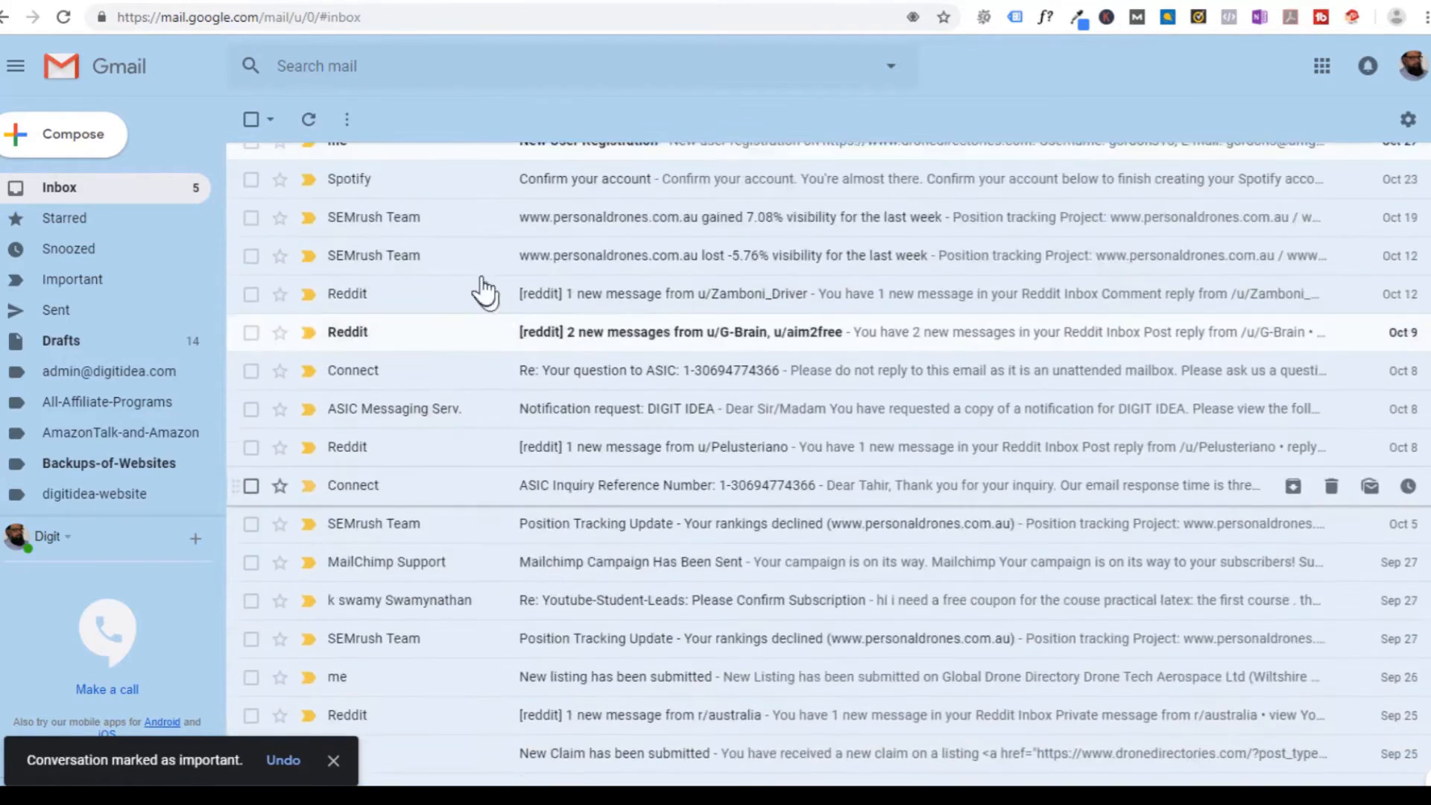
{"action": "scroll", "coordinate": [482, 291], "scroll_direction": "up", "scroll_amount": 1}
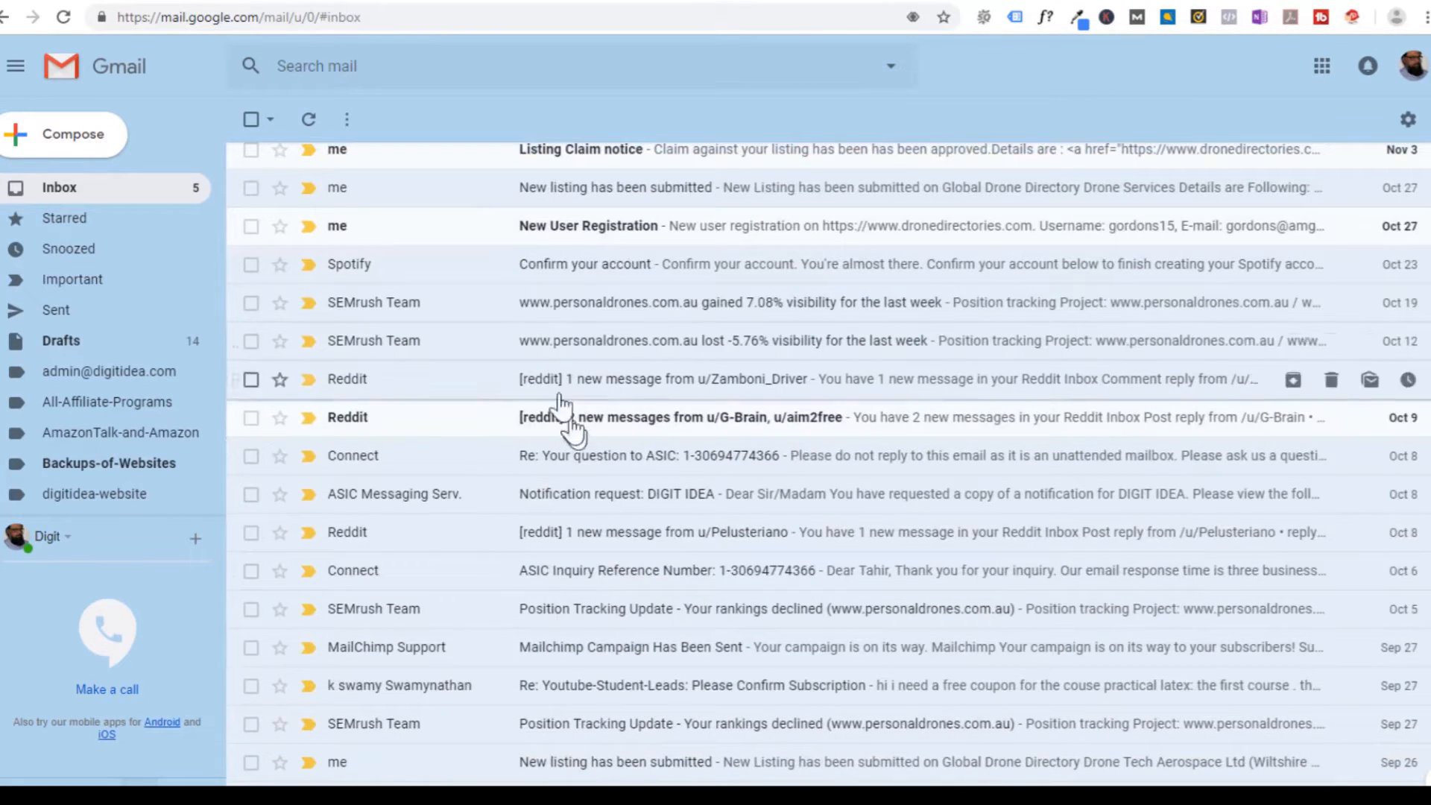
{"action": "scroll", "coordinate": [530, 370], "scroll_direction": "up", "scroll_amount": 2}
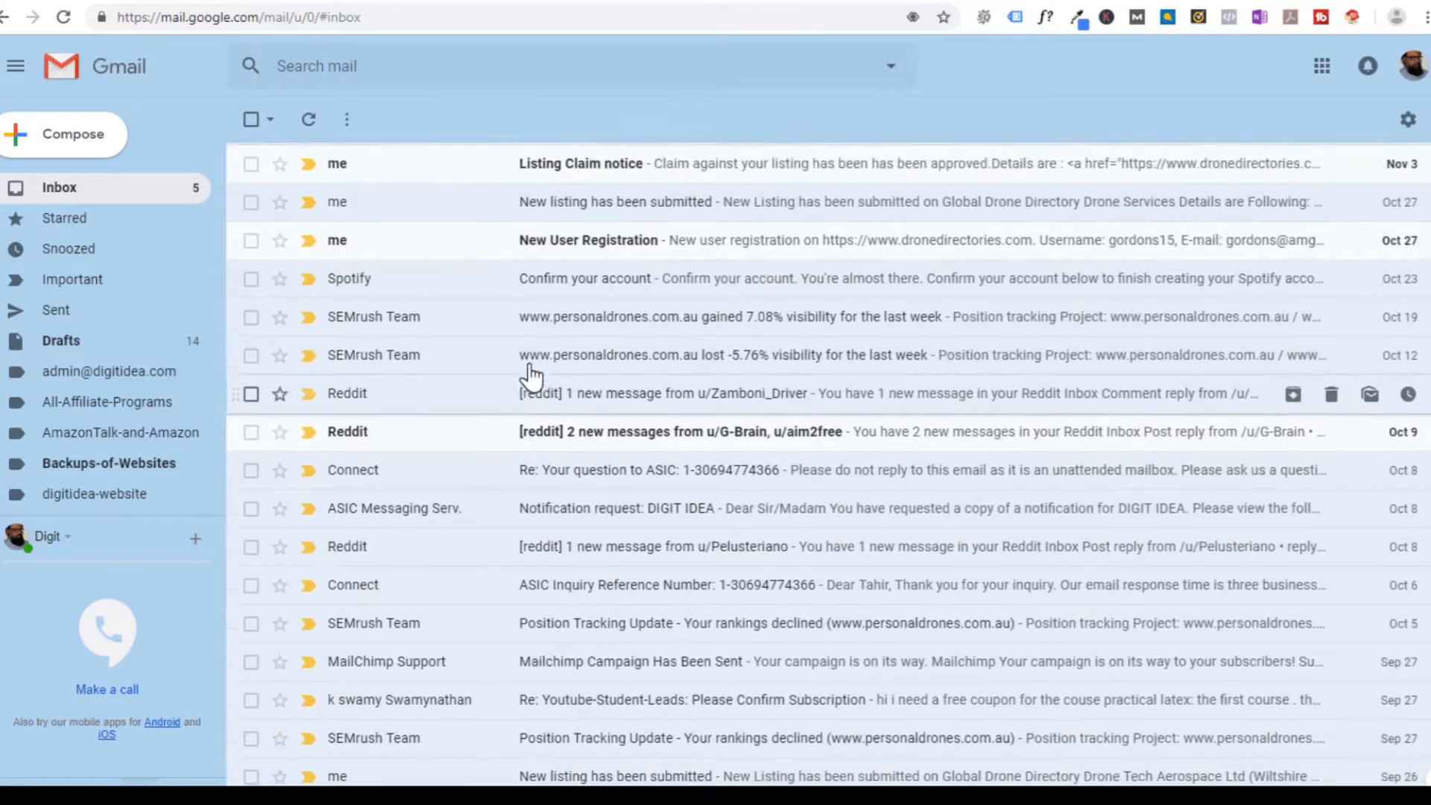
{"action": "scroll", "coordinate": [517, 396], "scroll_direction": "down", "scroll_amount": 3}
{"action": "scroll", "coordinate": [547, 403], "scroll_direction": "down", "scroll_amount": 4}
{"action": "scroll", "coordinate": [477, 670], "scroll_direction": "up", "scroll_amount": 1}
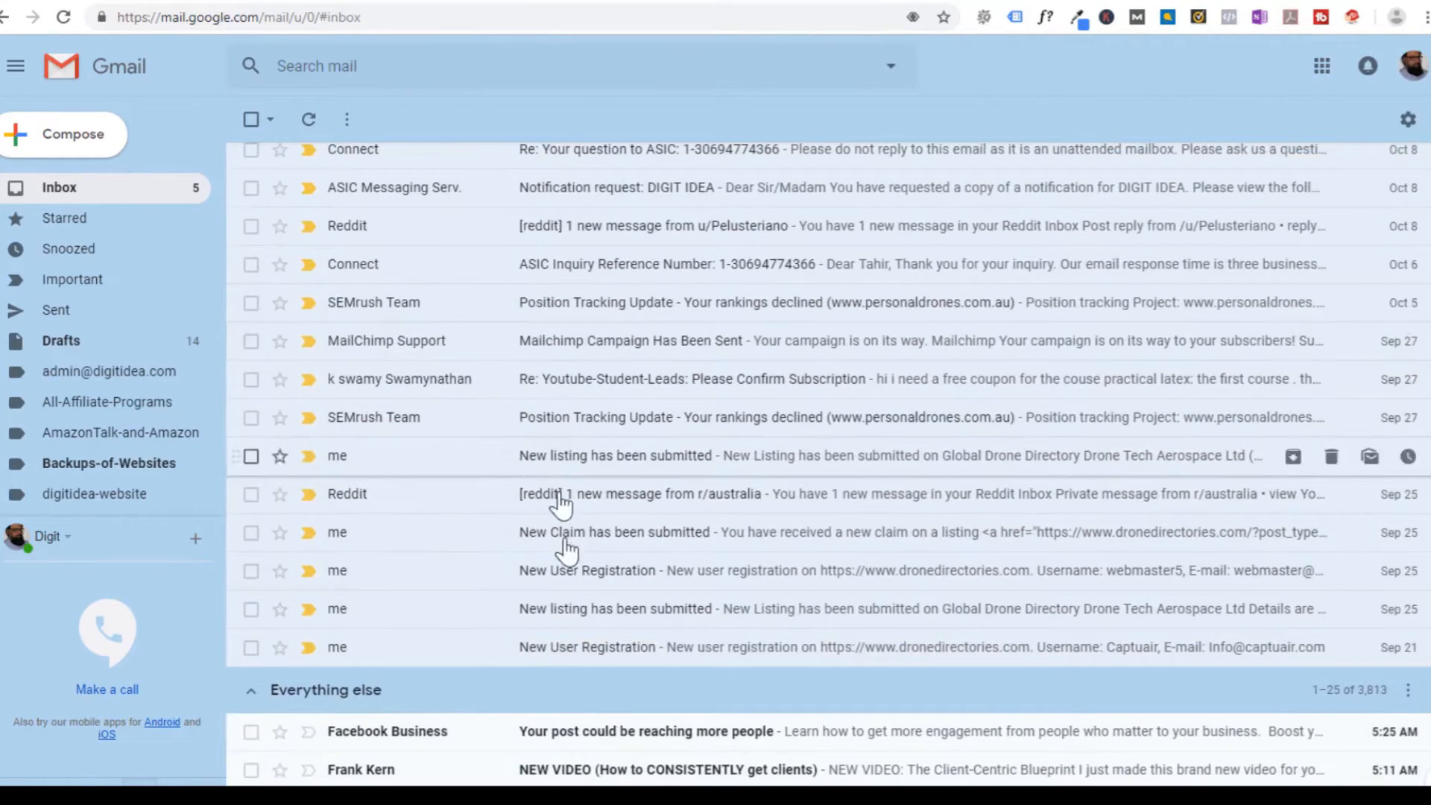
{"action": "scroll", "coordinate": [545, 389], "scroll_direction": "up", "scroll_amount": 3}
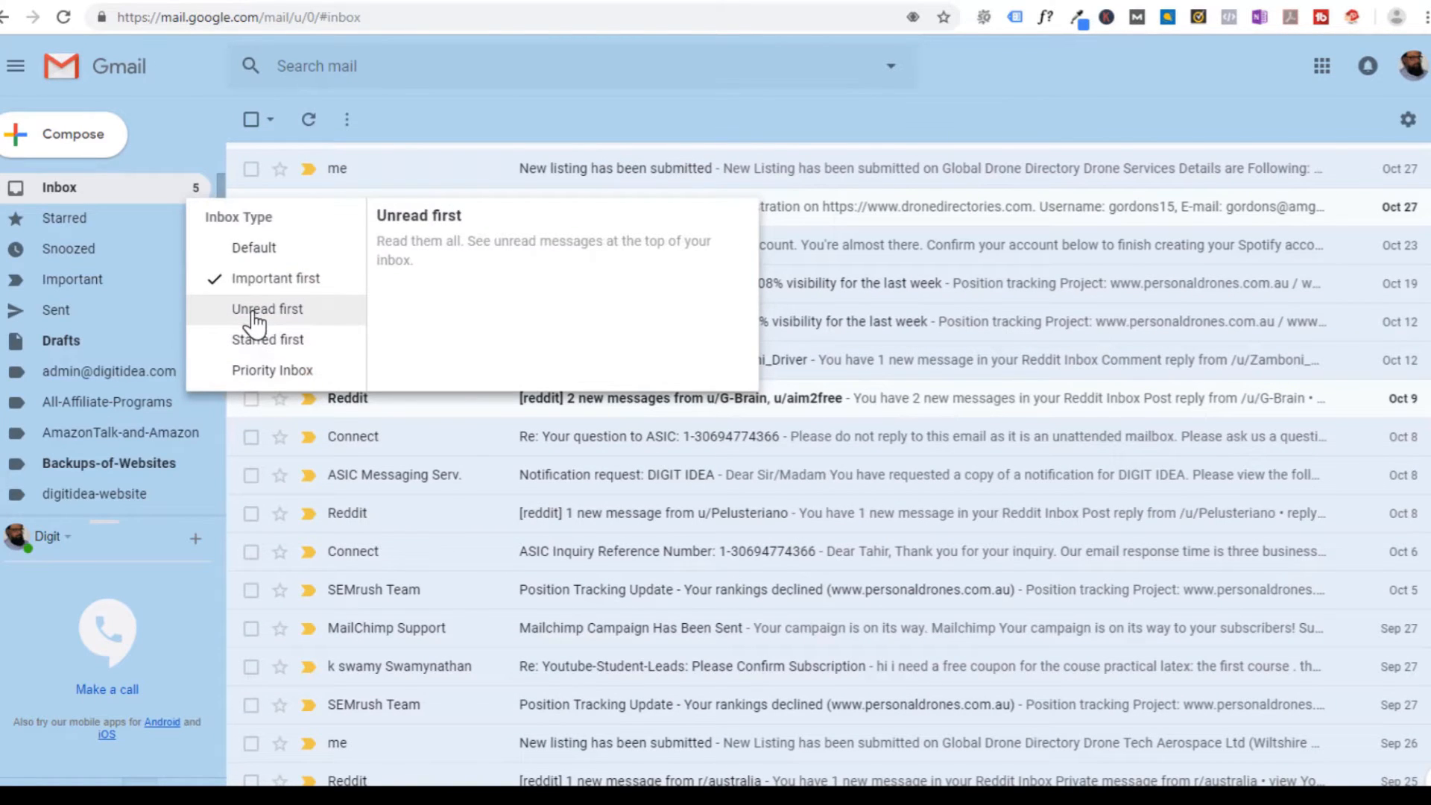
Change the inbox type to Unread first and review the Unread and Everything else sections
{"action": "left_click", "coordinate": [254, 313]}
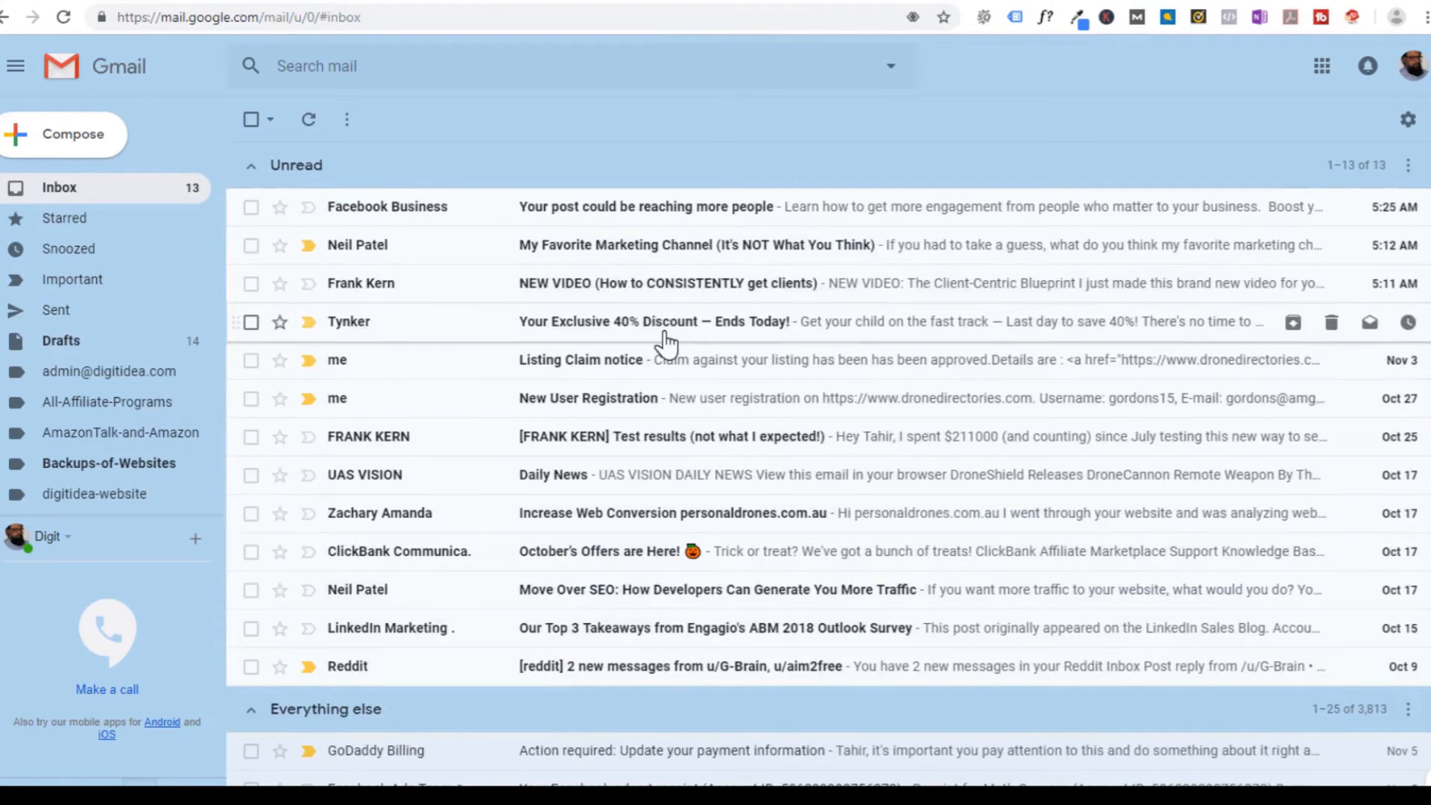
{"action": "scroll", "coordinate": [671, 409], "scroll_direction": "down", "scroll_amount": 6}
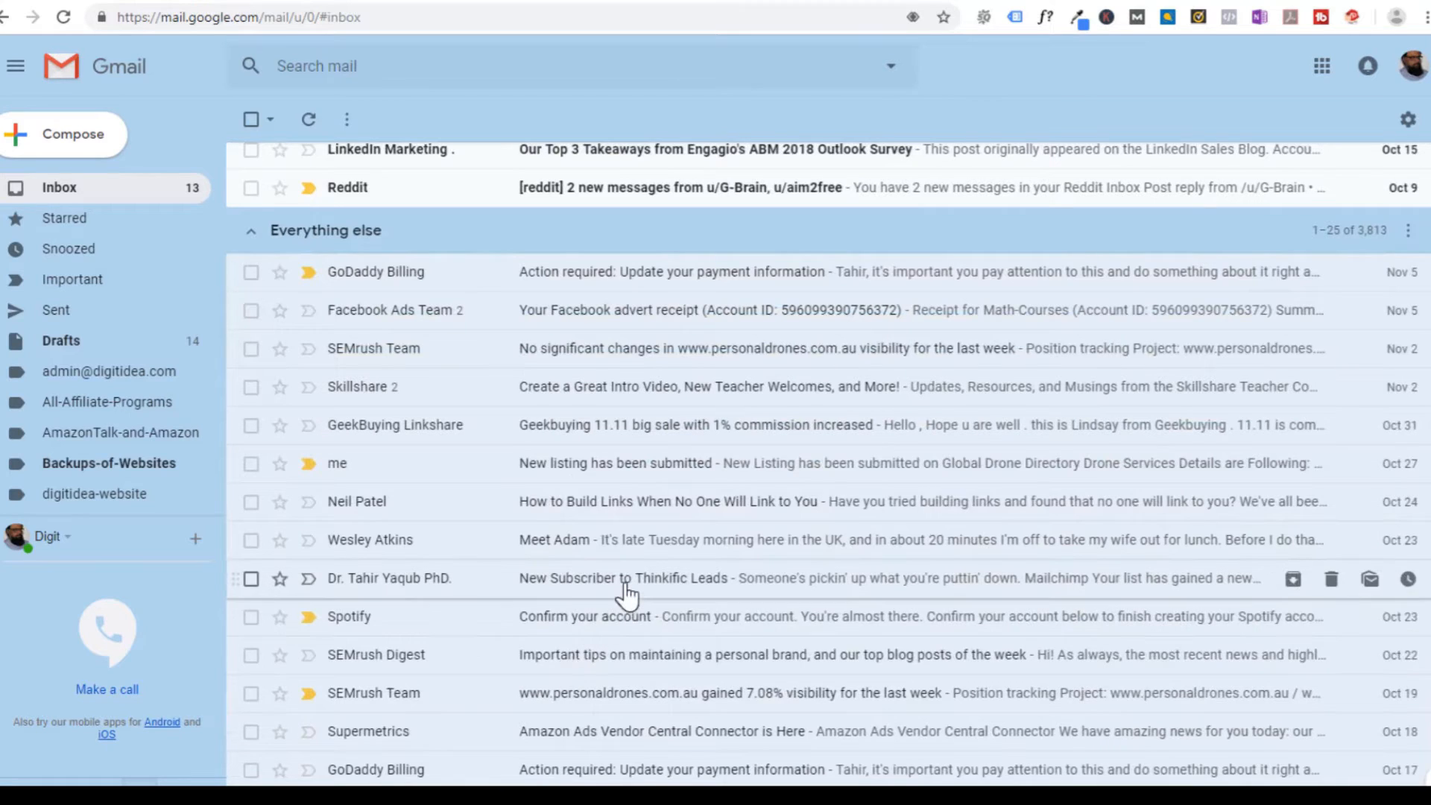
{"action": "scroll", "coordinate": [626, 592], "scroll_direction": "up", "scroll_amount": 6}
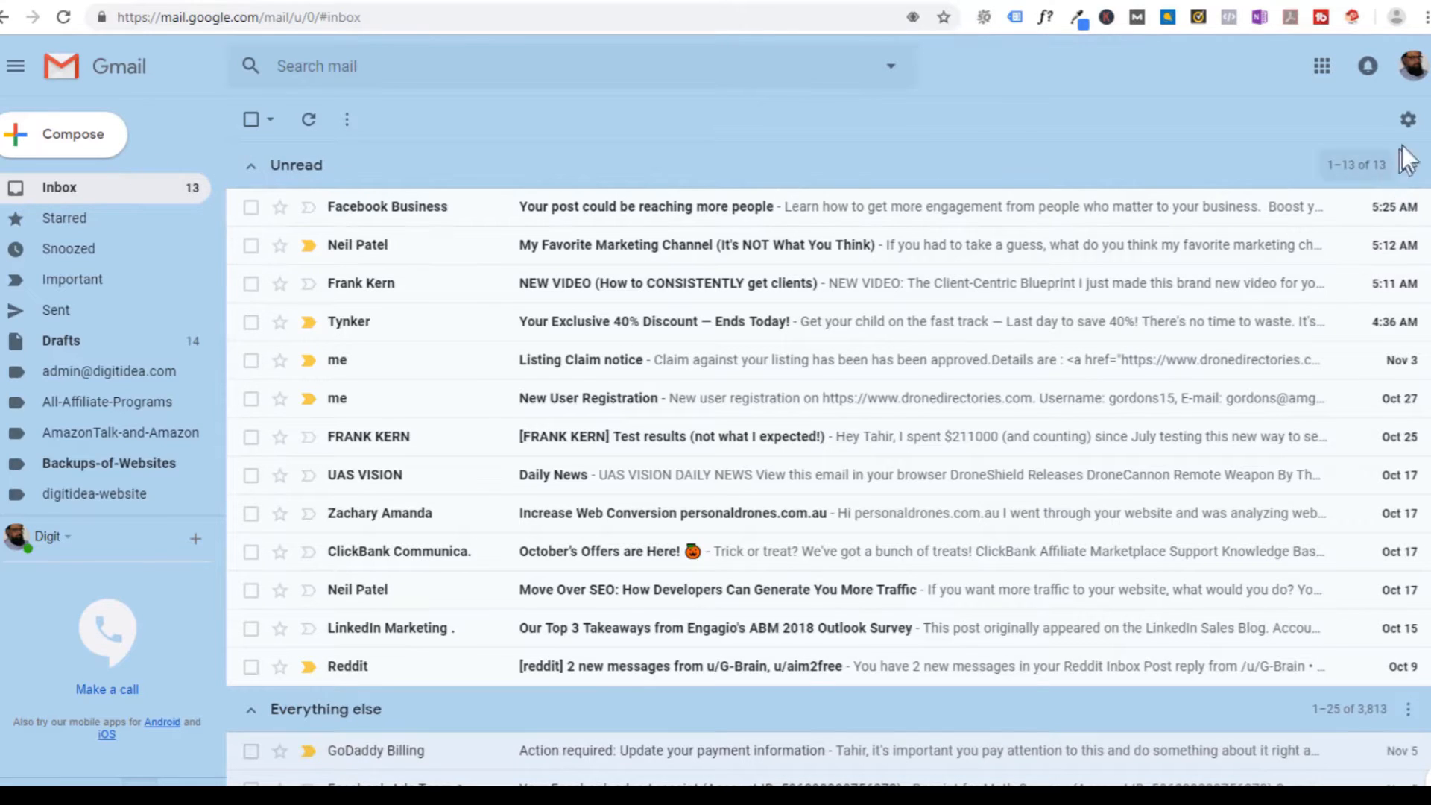
Open the inbox settings and set the inbox type to Priority Inbox
{"action": "left_click", "coordinate": [1408, 120]}
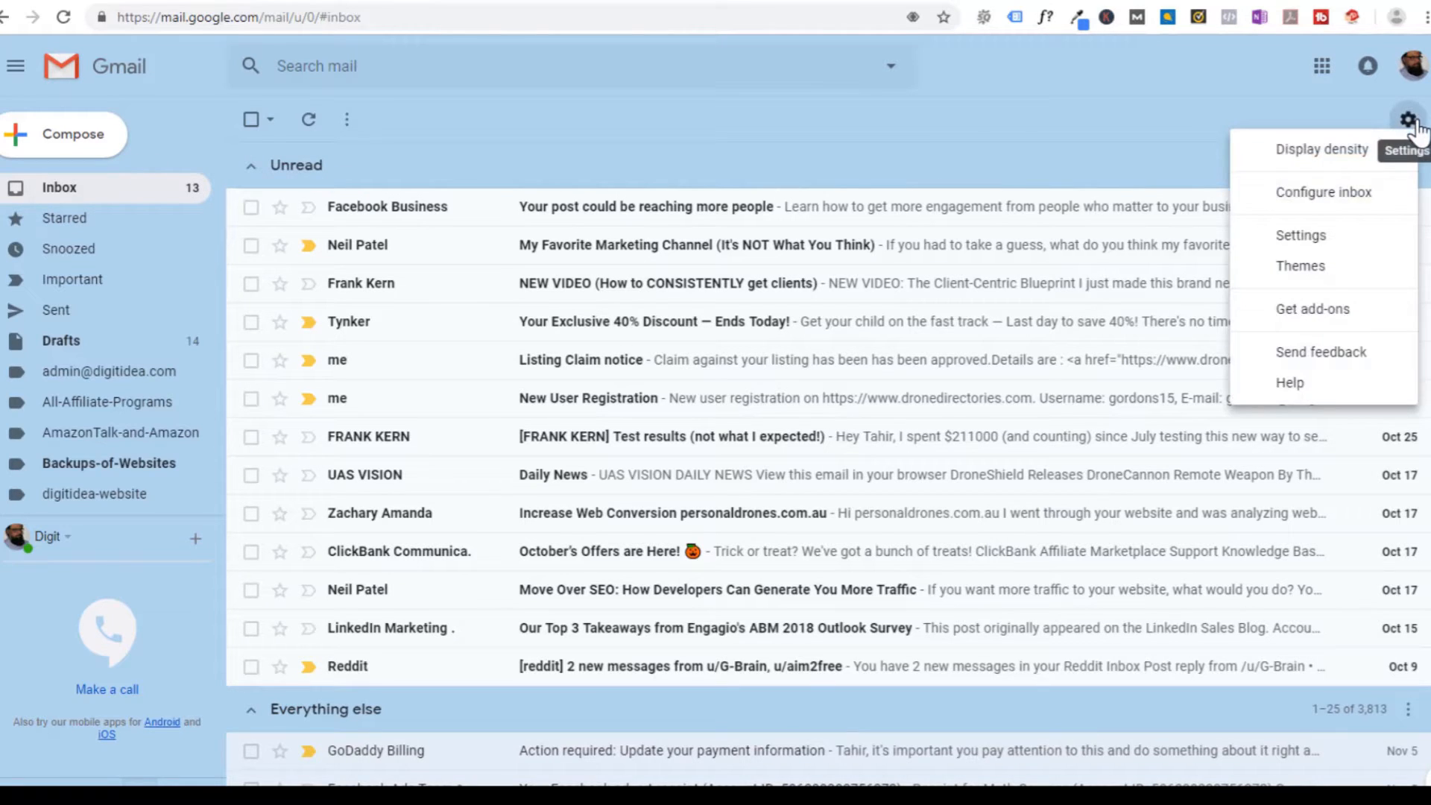
{"action": "left_click", "coordinate": [1295, 238]}
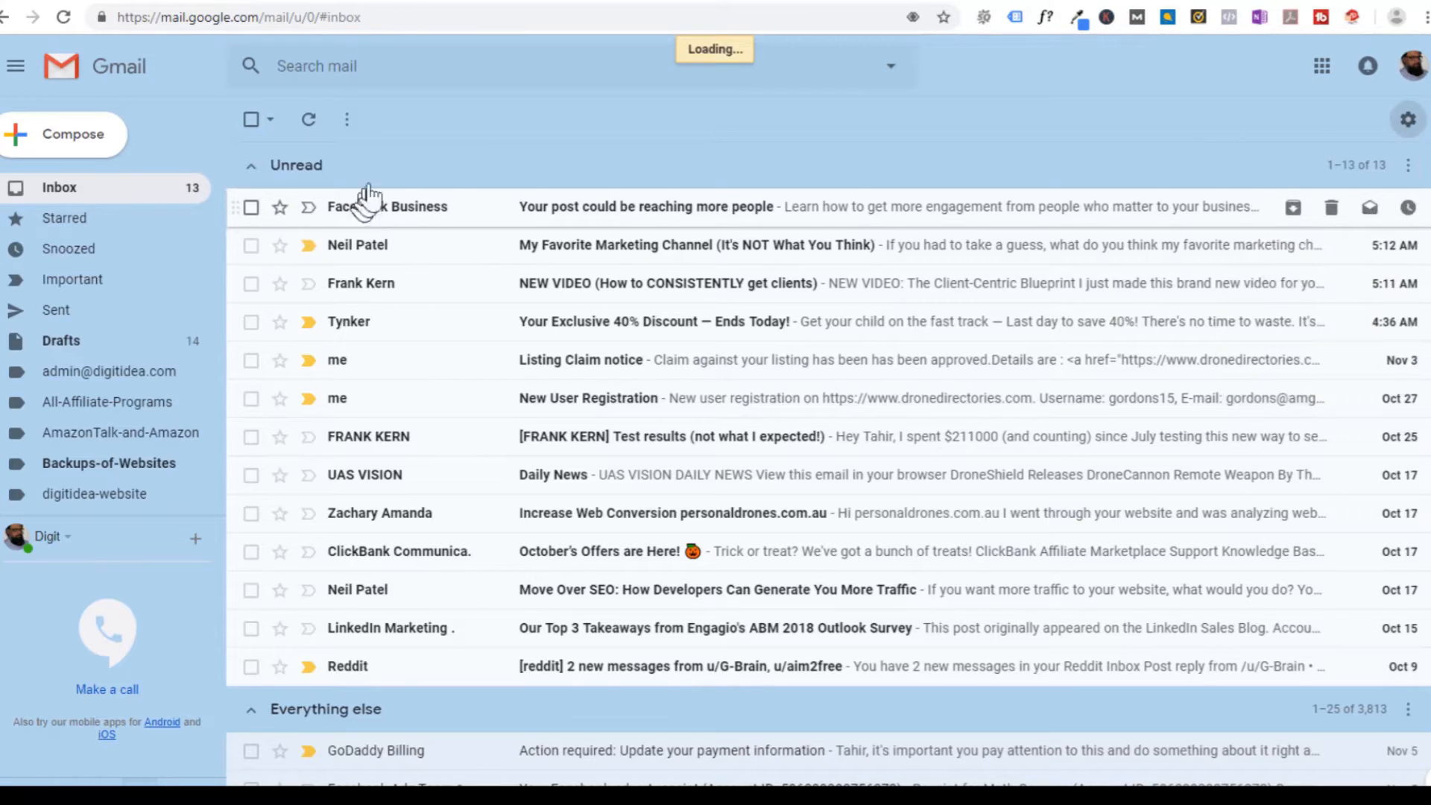
{"action": "left_click", "coordinate": [399, 170]}
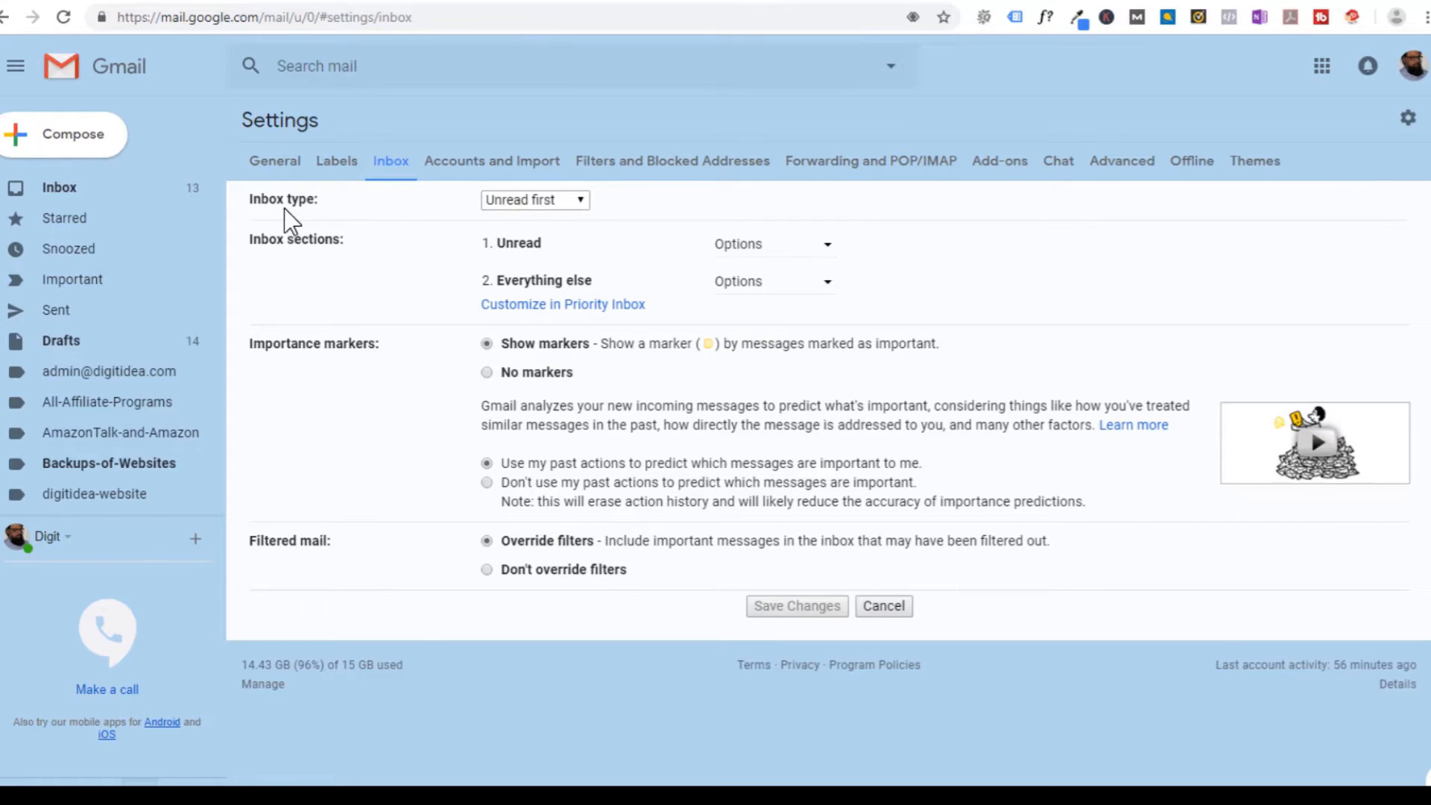
{"action": "left_click", "coordinate": [581, 199]}
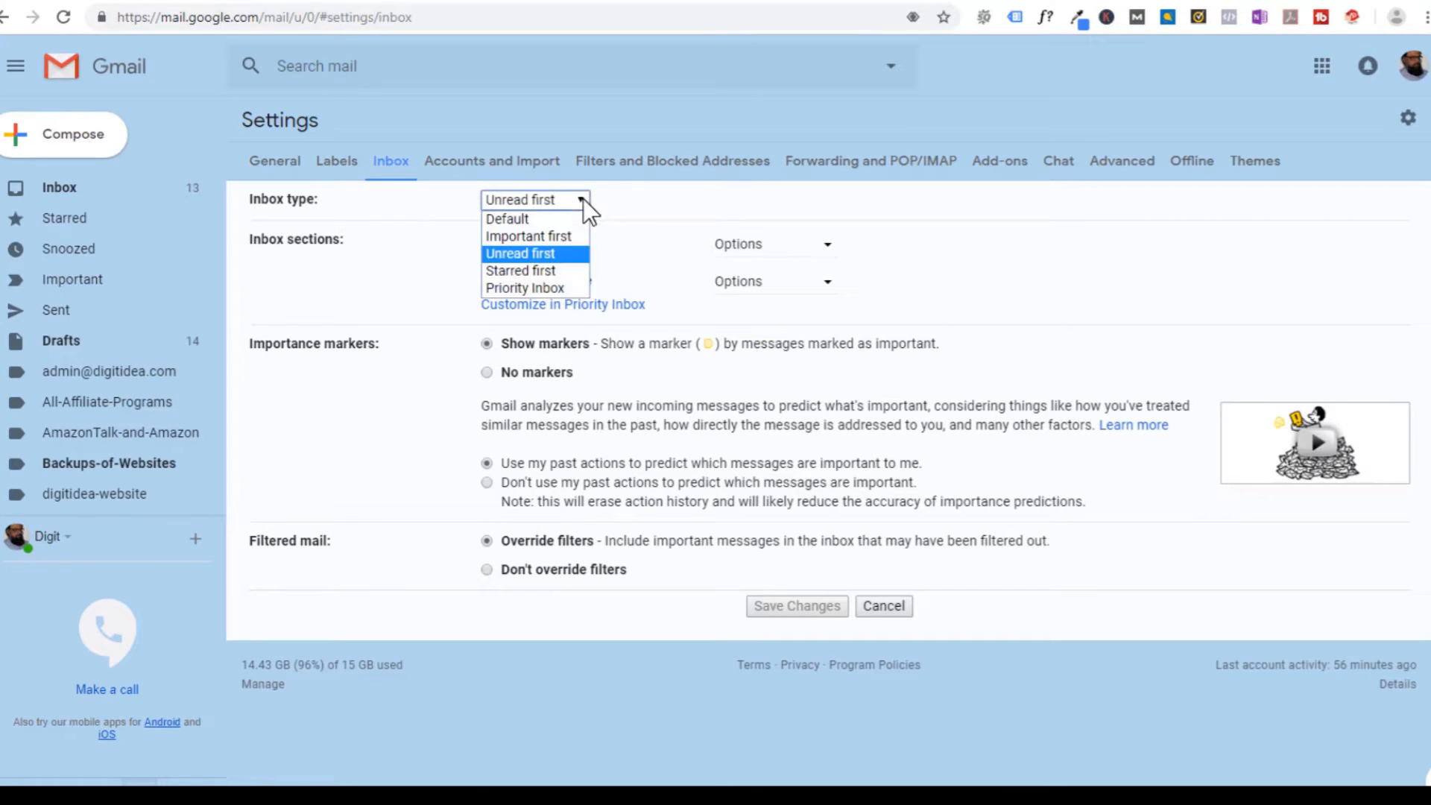
{"action": "left_click", "coordinate": [542, 290]}
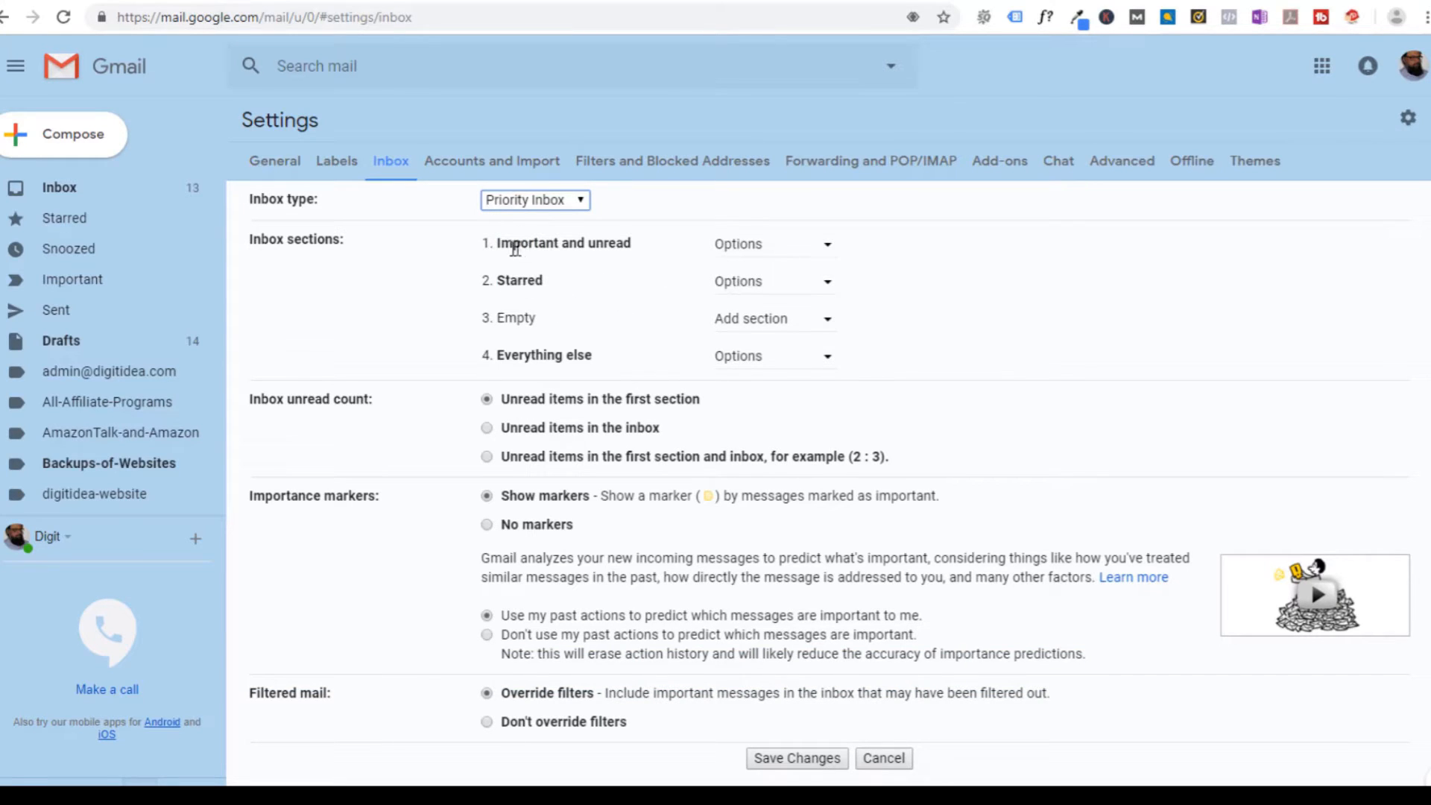
Set the first Priority Inbox section to Unread and review the options available for the Starred section
{"action": "left_click", "coordinate": [829, 247]}
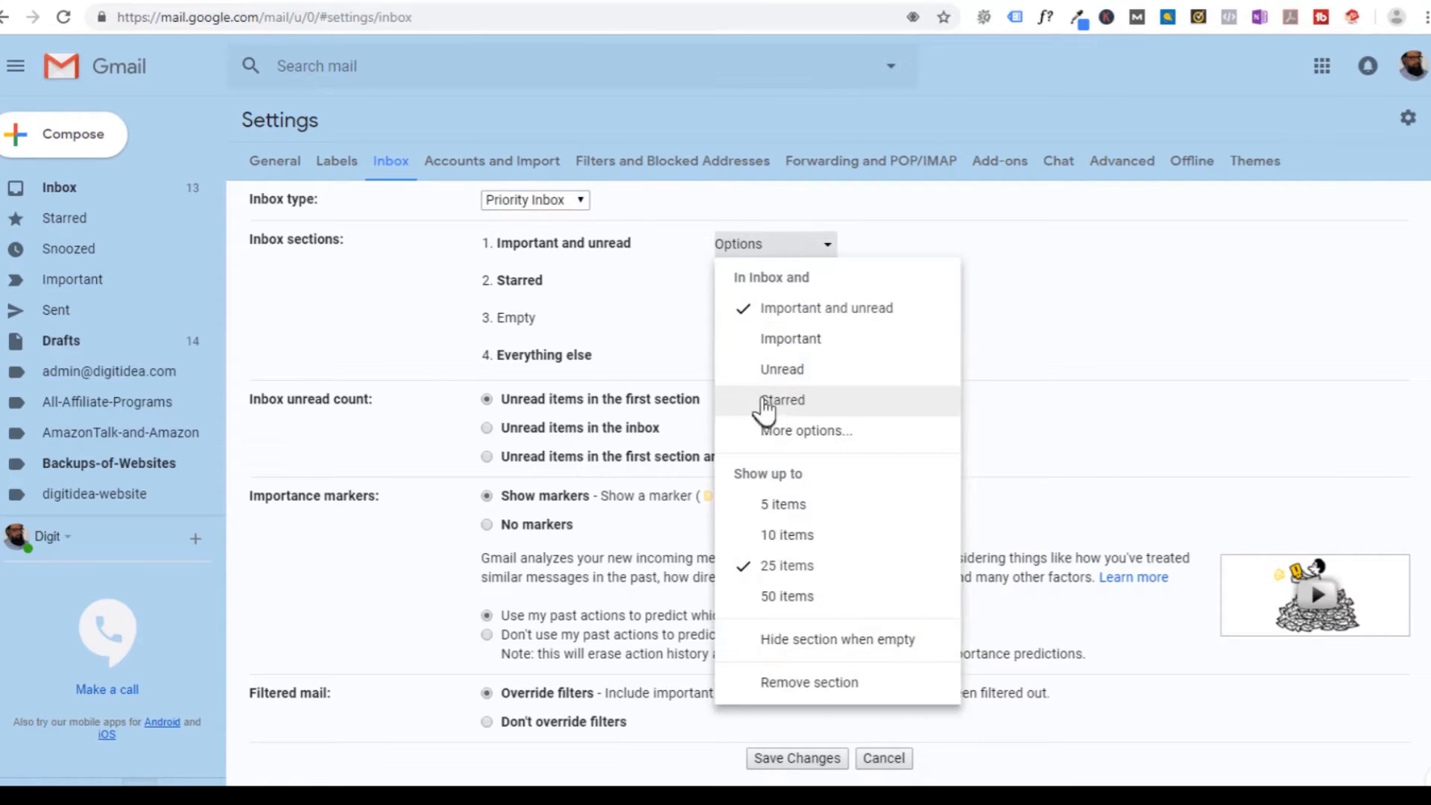
{"action": "left_click", "coordinate": [782, 371]}
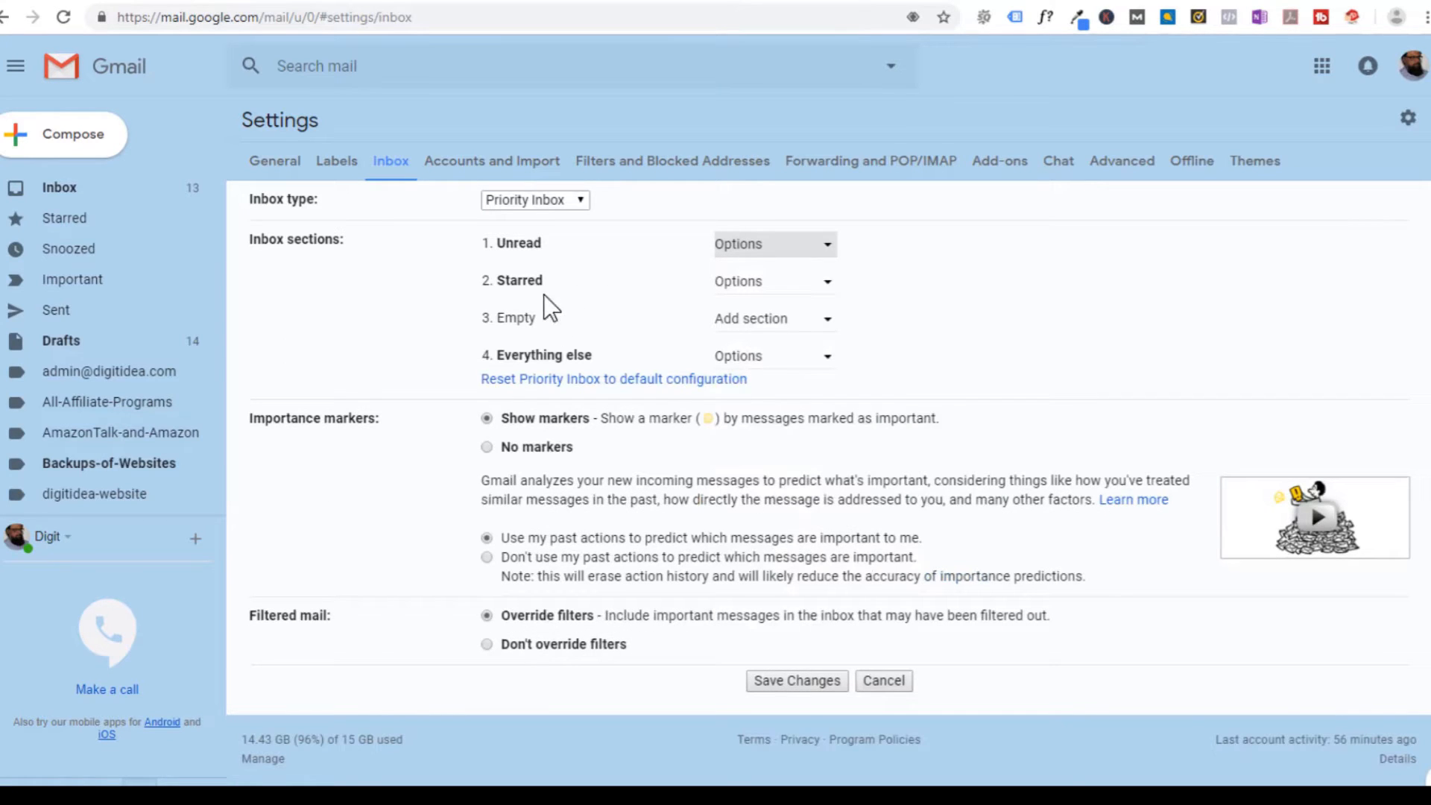
{"action": "left_click", "coordinate": [825, 283]}
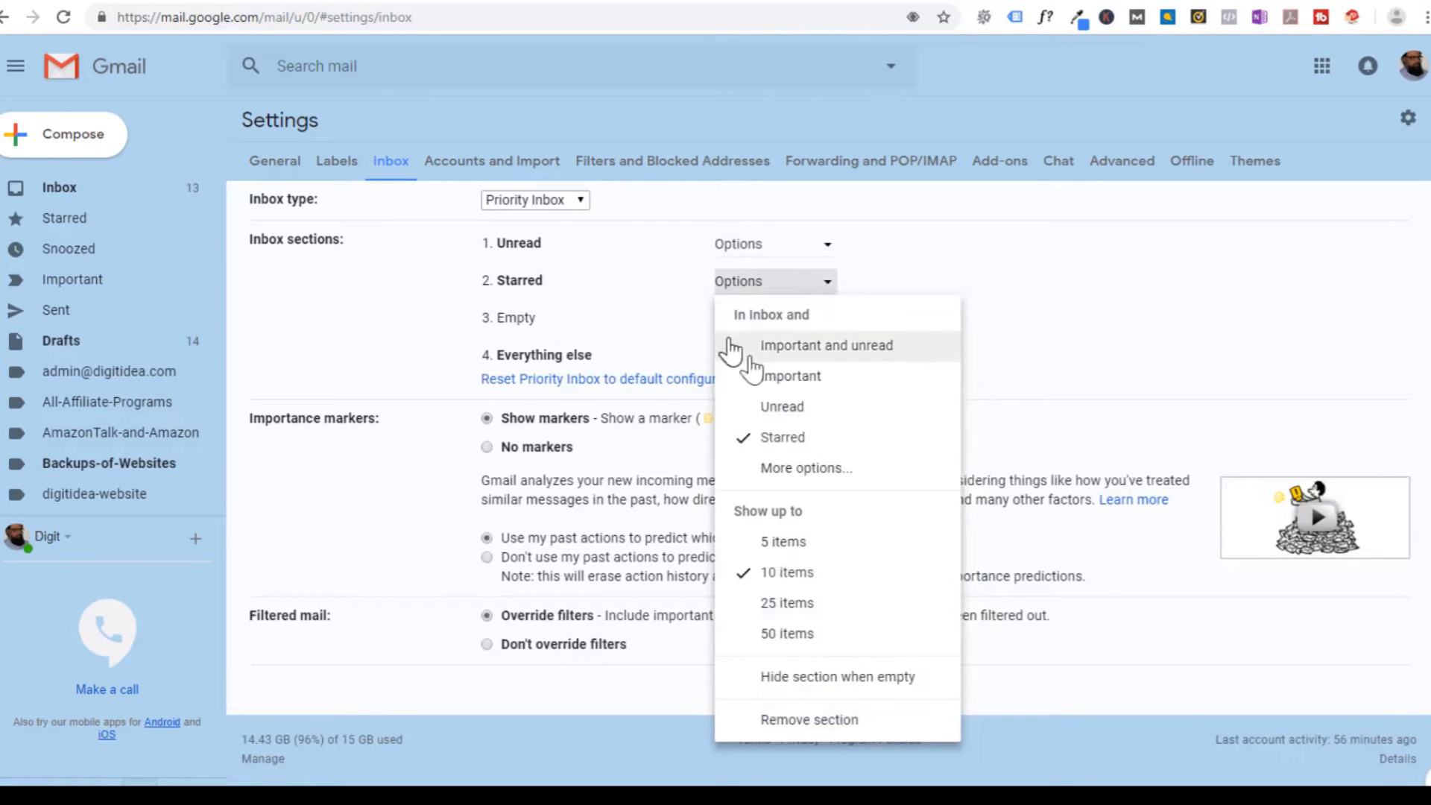
{"action": "left_click", "coordinate": [996, 281]}
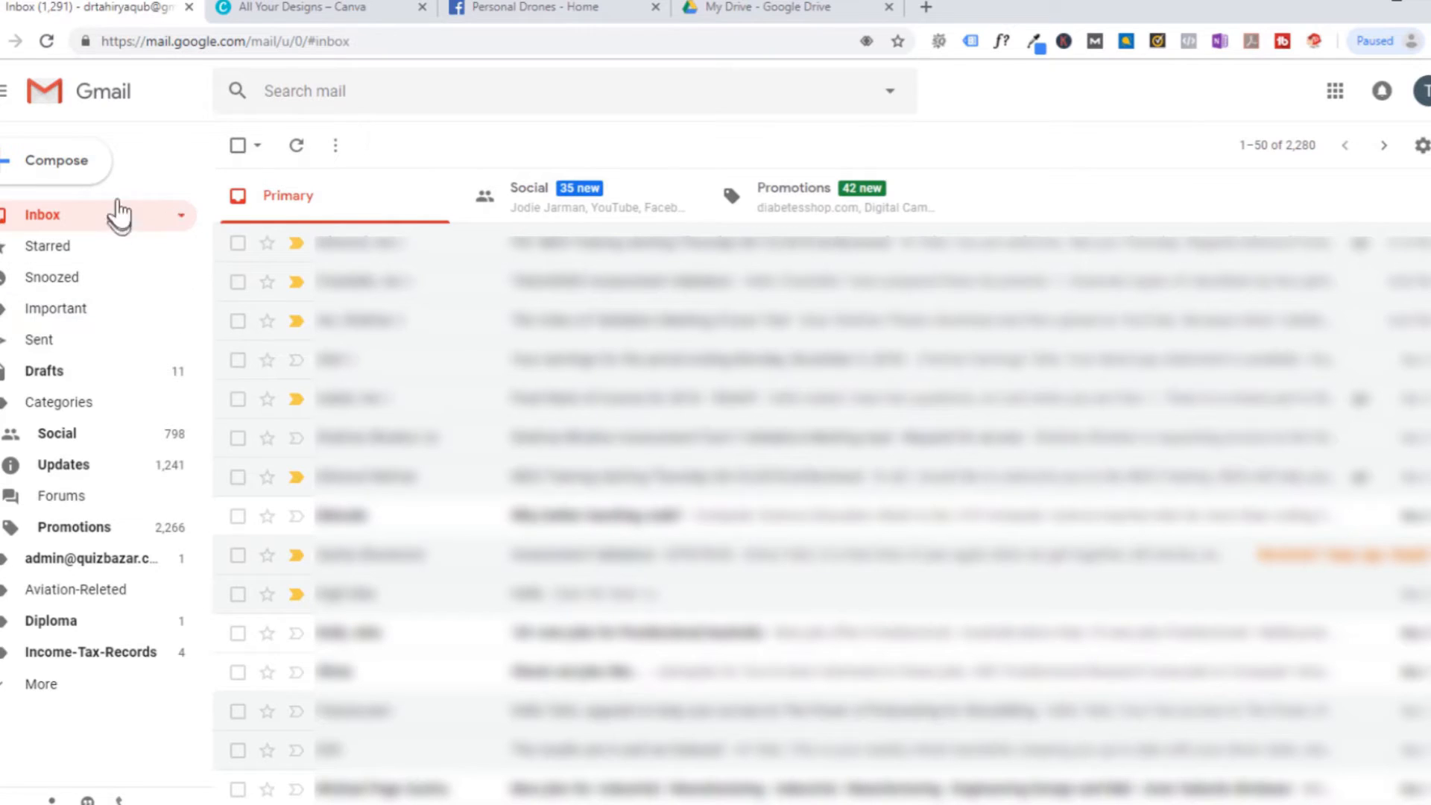
{"action": "left_click", "coordinate": [69, 170]}
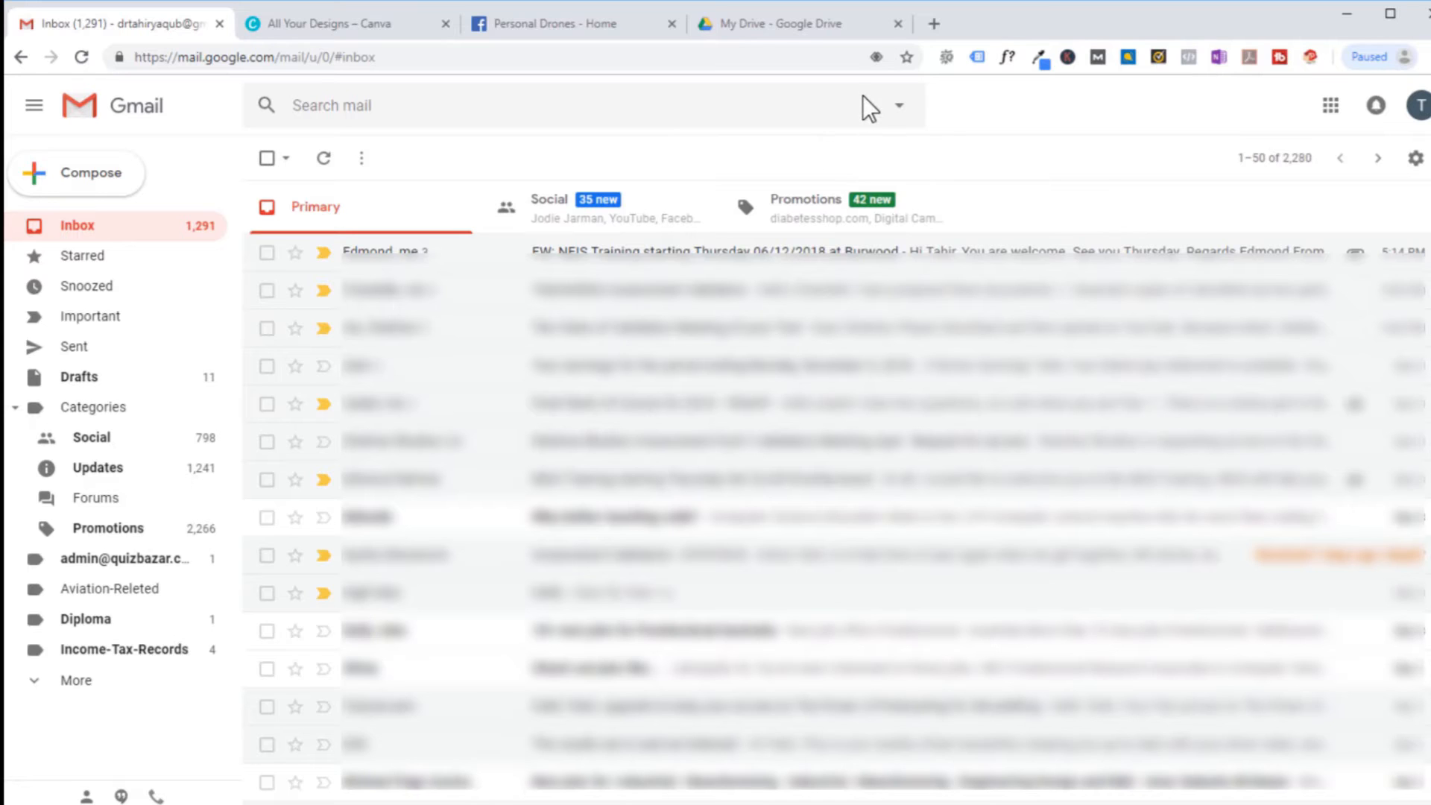
Search Google Images for "professional gmail signatures" in a new browser tab
{"action": "key", "text": "ctrl+t"}
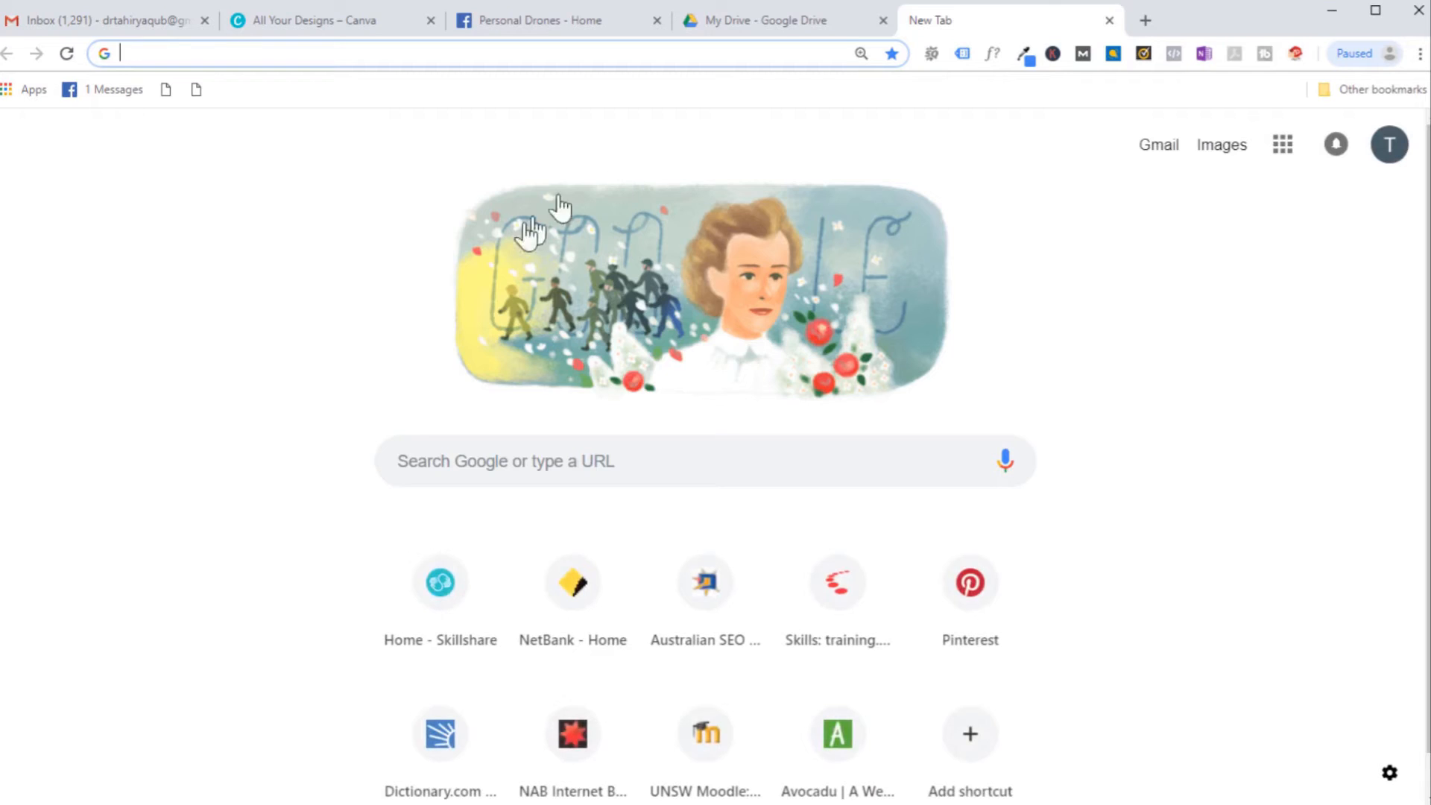
{"action": "left_click", "coordinate": [492, 468]}
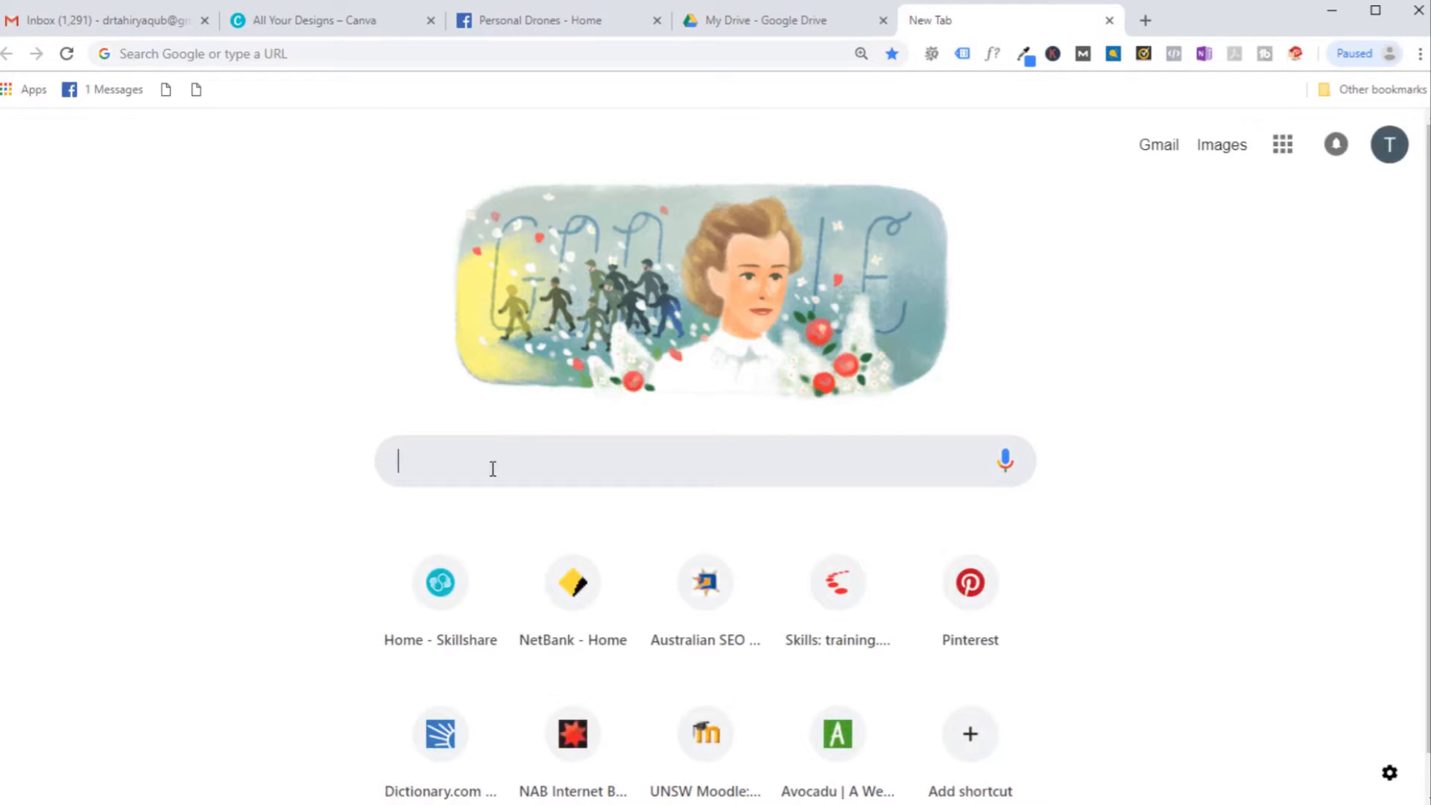
{"action": "type", "text": "professional g"}
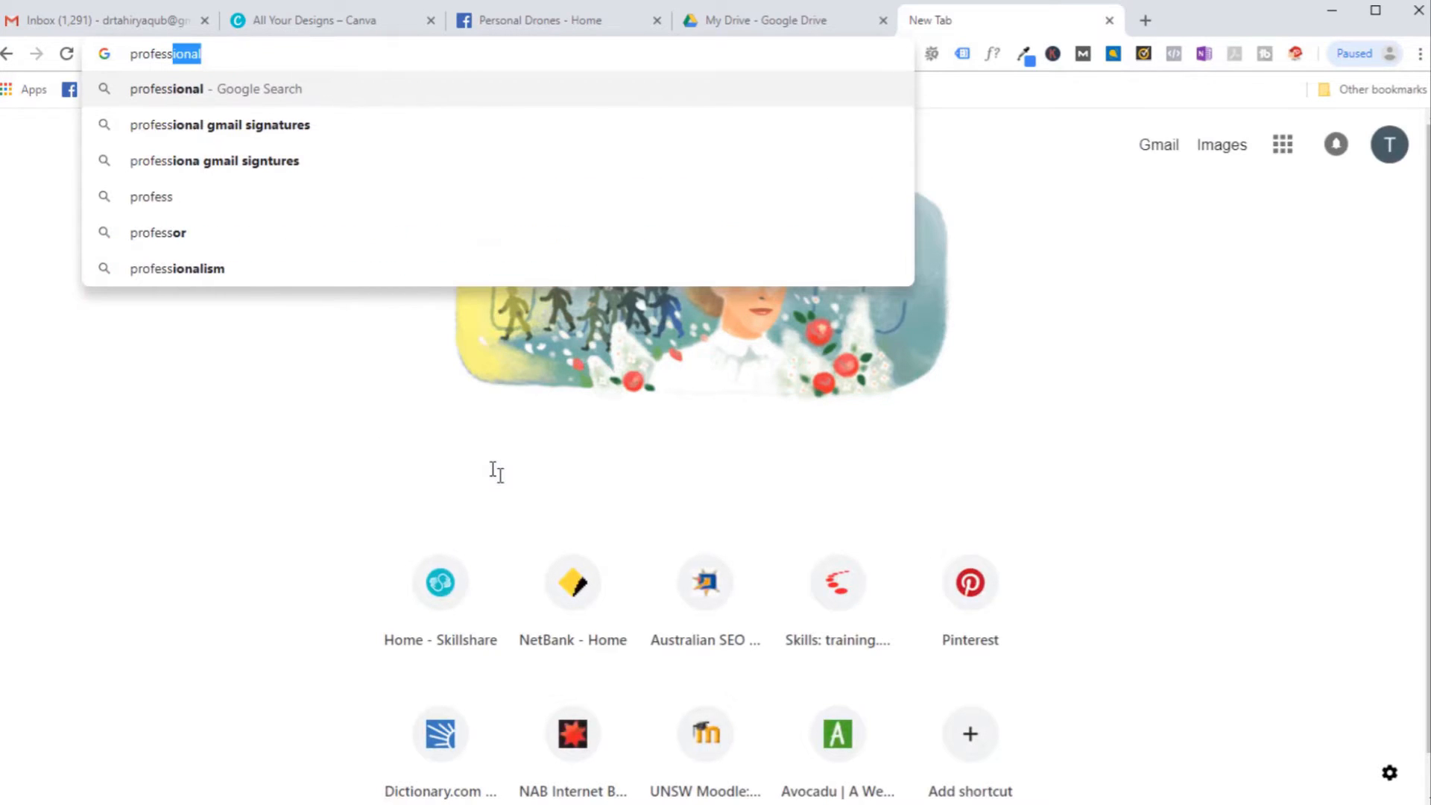
{"action": "type", "text": "mail signature"}
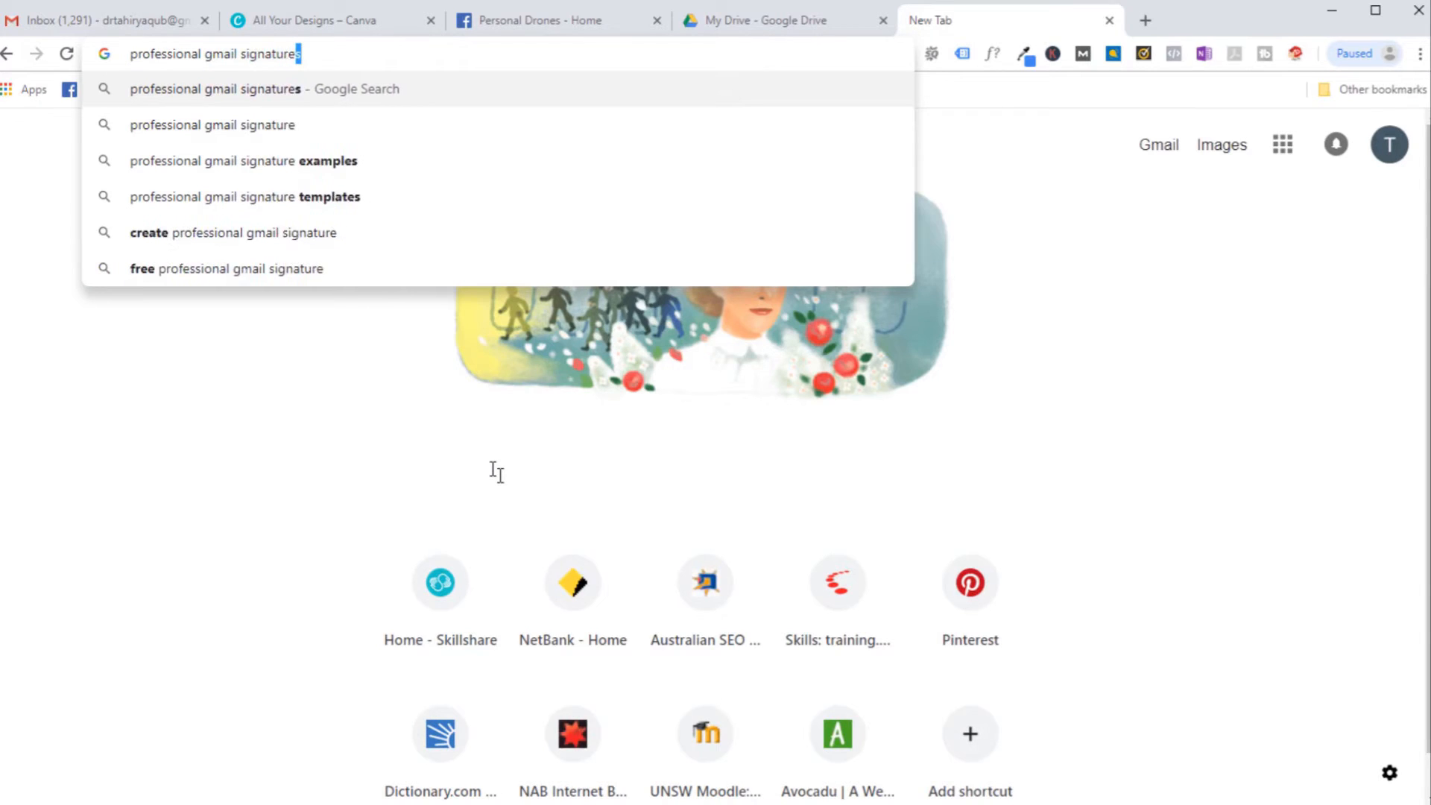
{"action": "key", "text": "Return"}
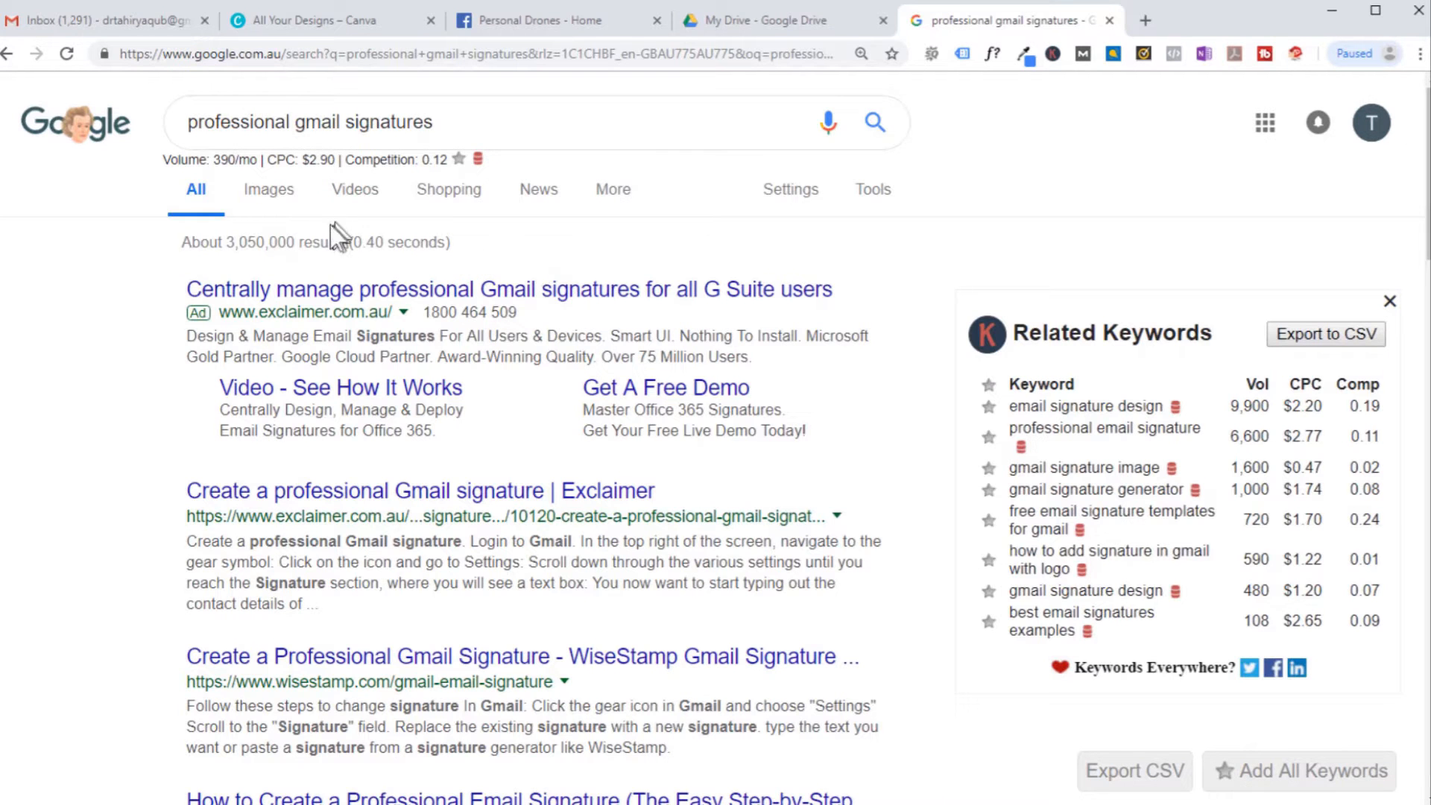
{"action": "left_click", "coordinate": [272, 197]}
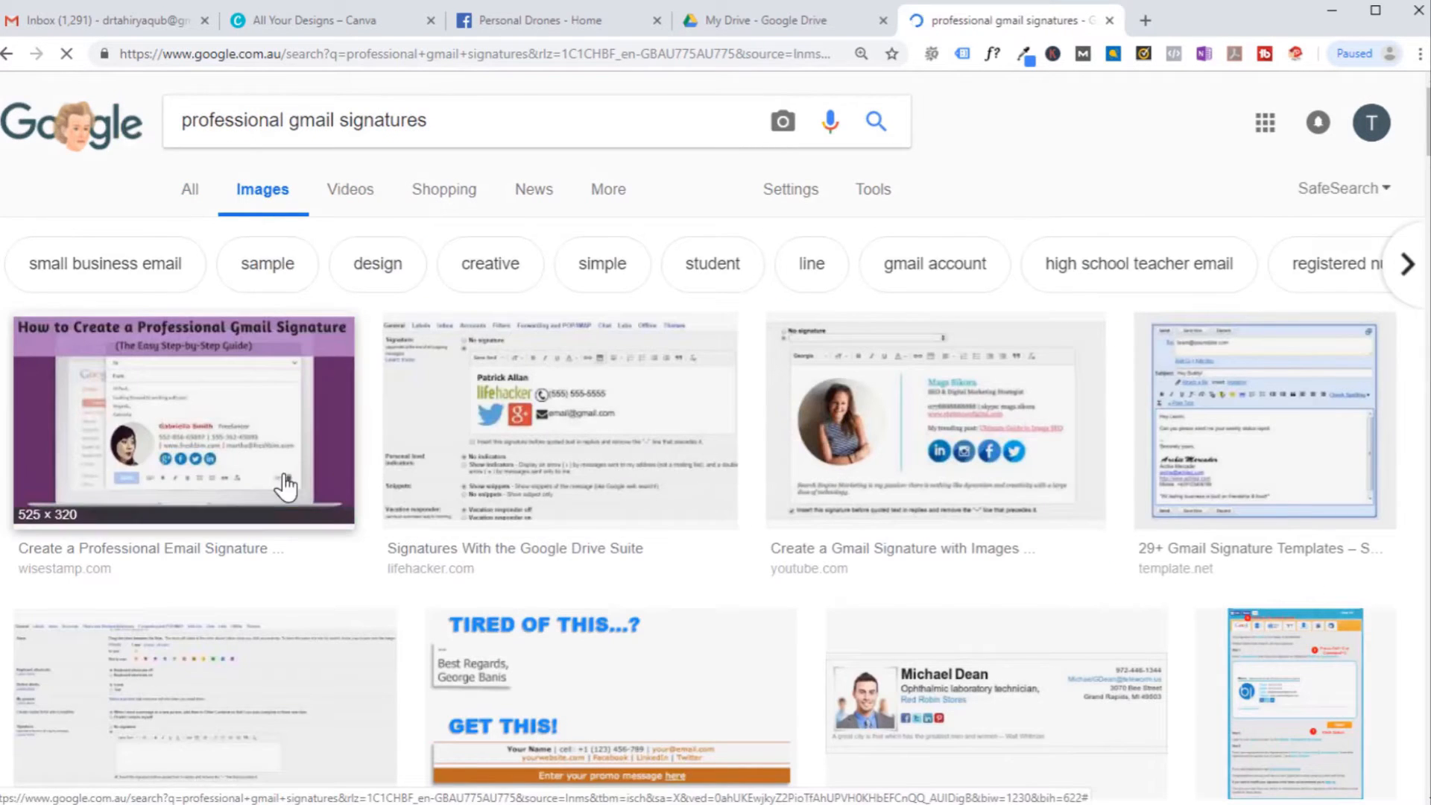
Look through the example signature images for layout ideas, and close the search results tab
{"action": "scroll", "coordinate": [298, 468], "scroll_direction": "down", "scroll_amount": 4}
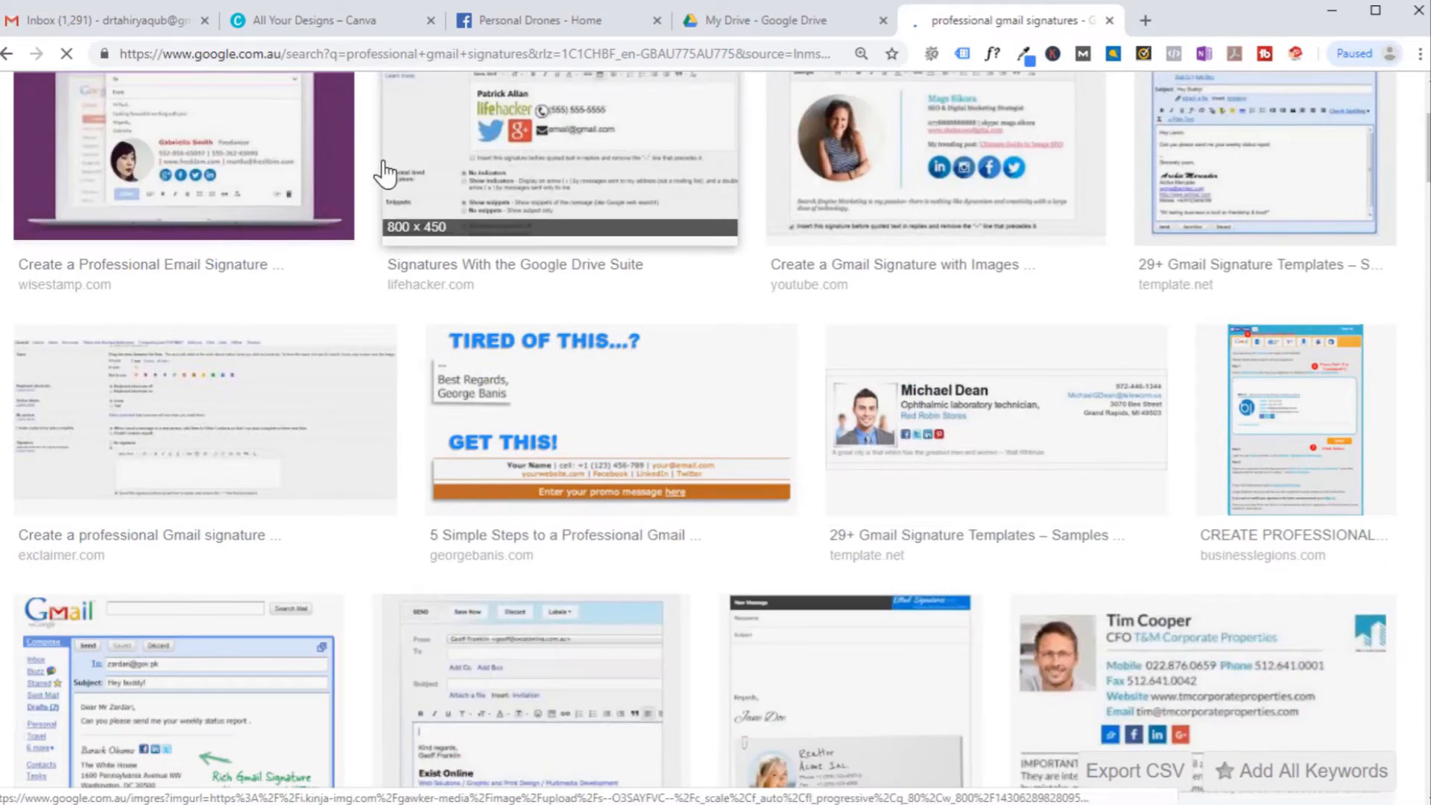
{"action": "scroll", "coordinate": [969, 447], "scroll_direction": "down", "scroll_amount": 18}
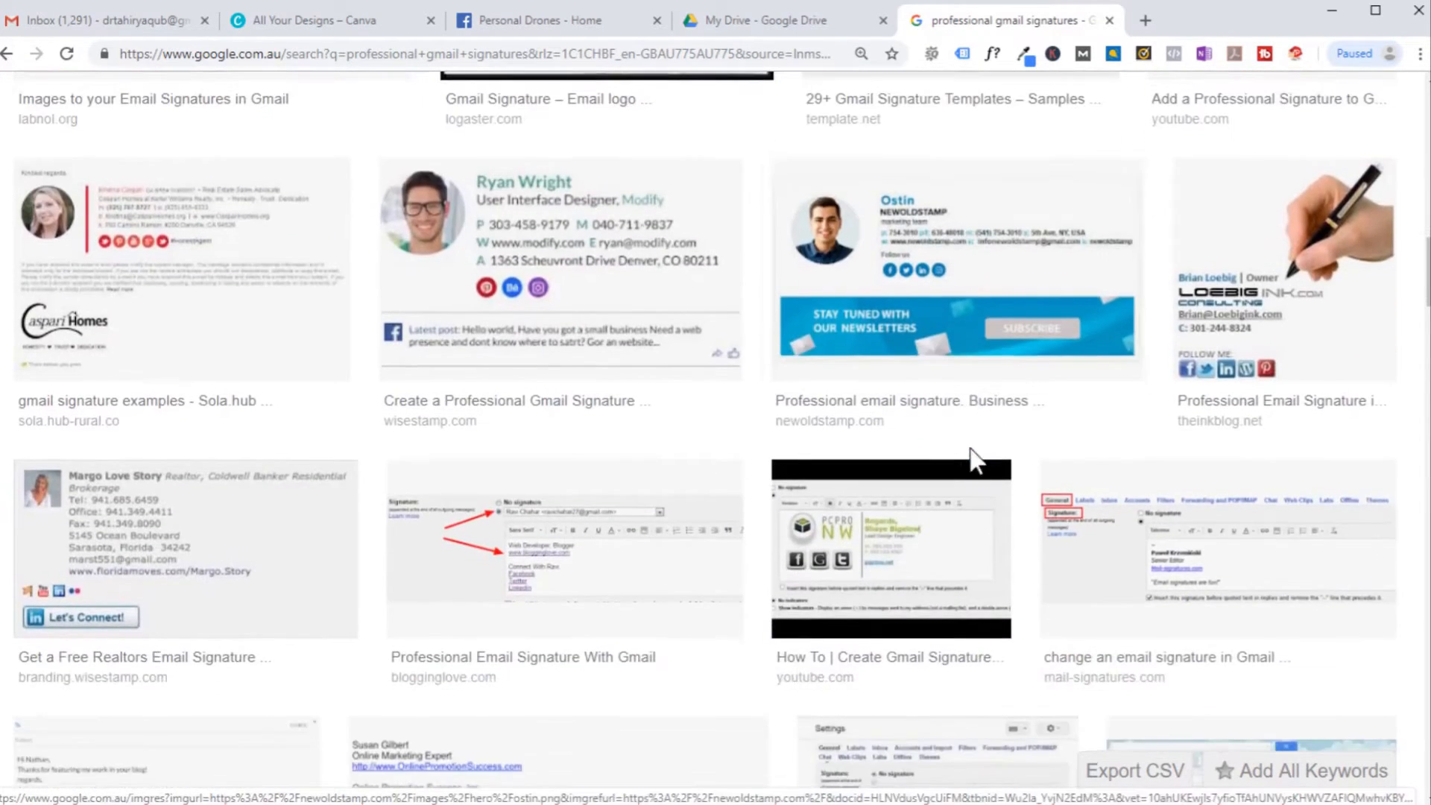
{"action": "scroll", "coordinate": [936, 409], "scroll_direction": "down", "scroll_amount": 9}
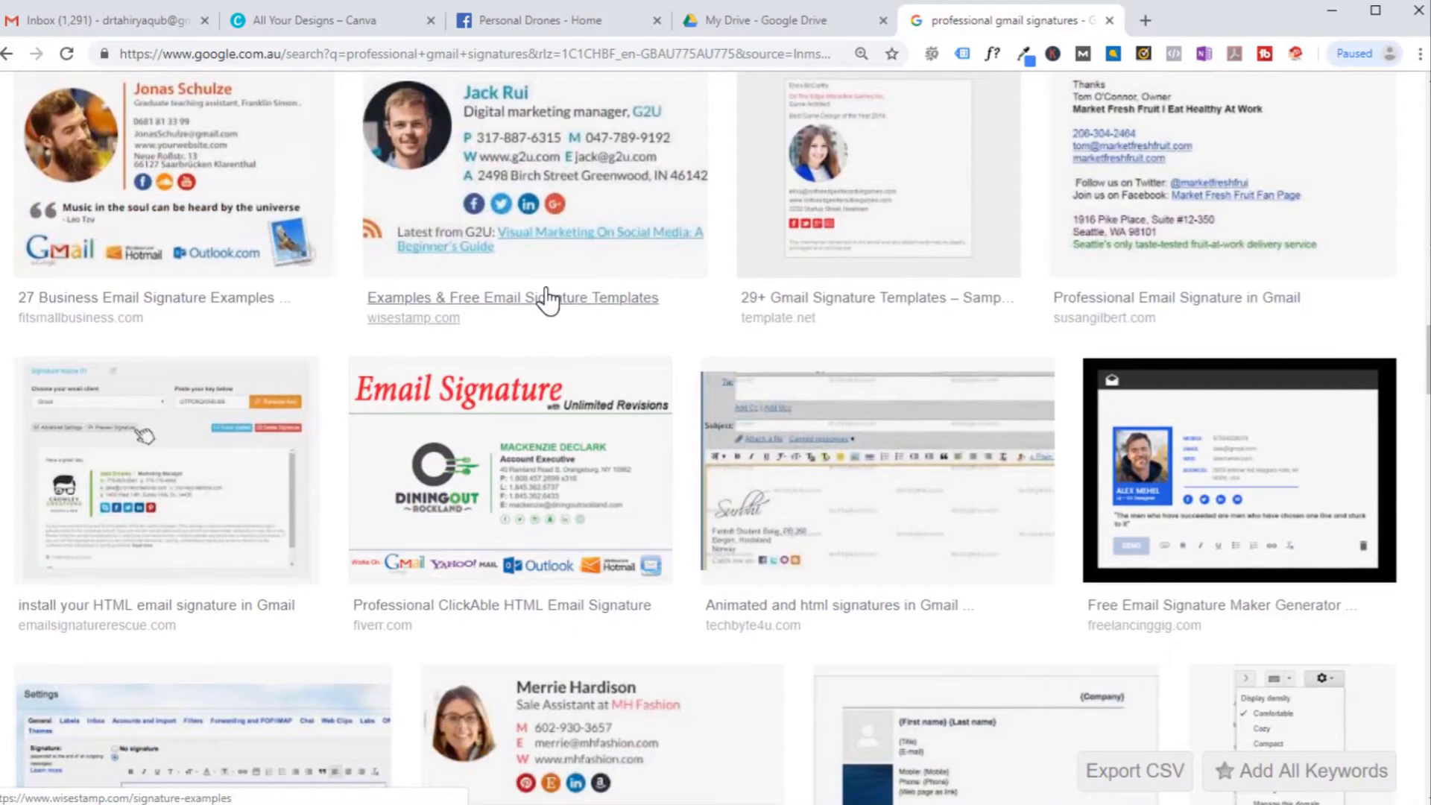
{"action": "key", "text": "ctrl+w"}
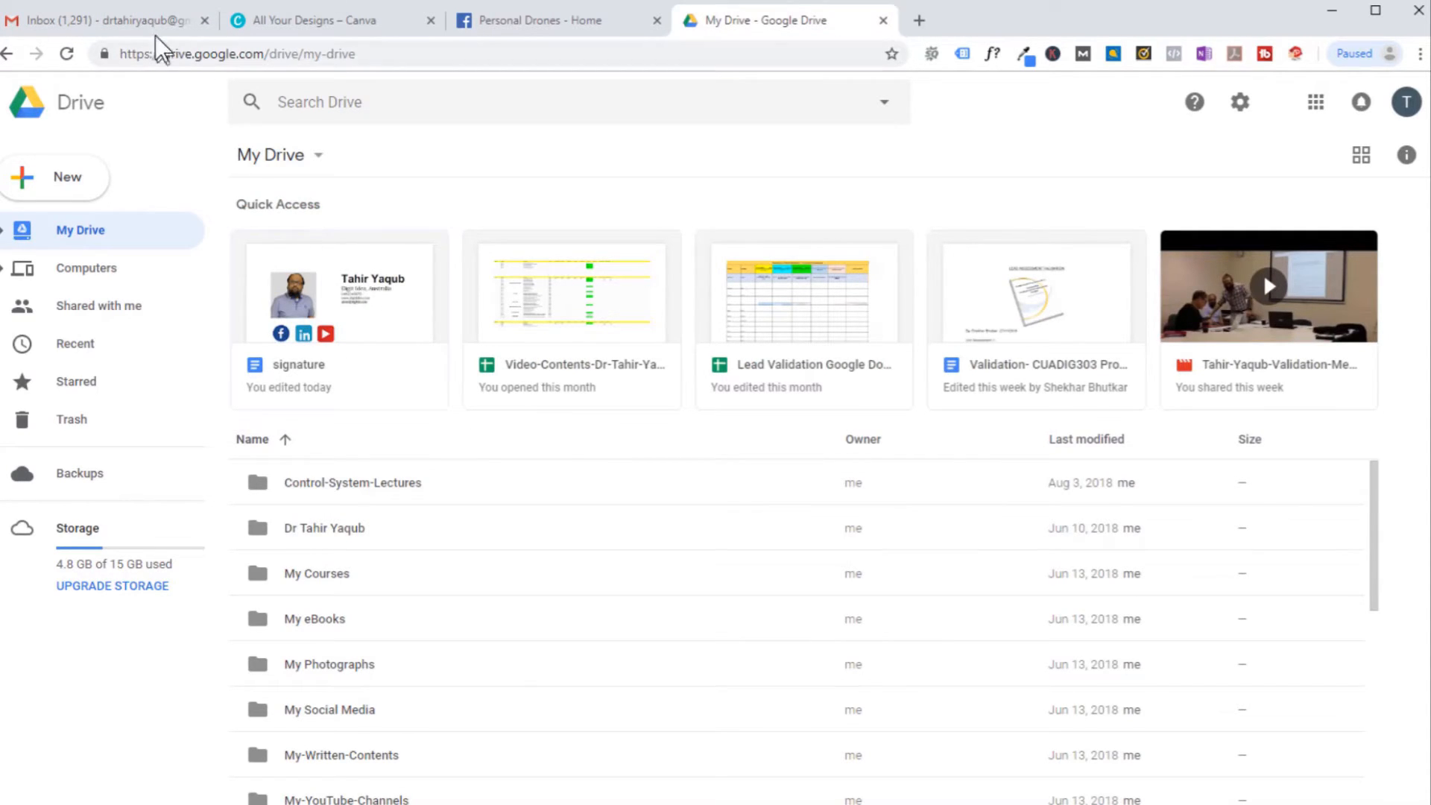
Switch back to Gmail, open the Signature section of the general settings, and select the account's signature option instead of No signature
{"action": "left_click", "coordinate": [147, 18]}
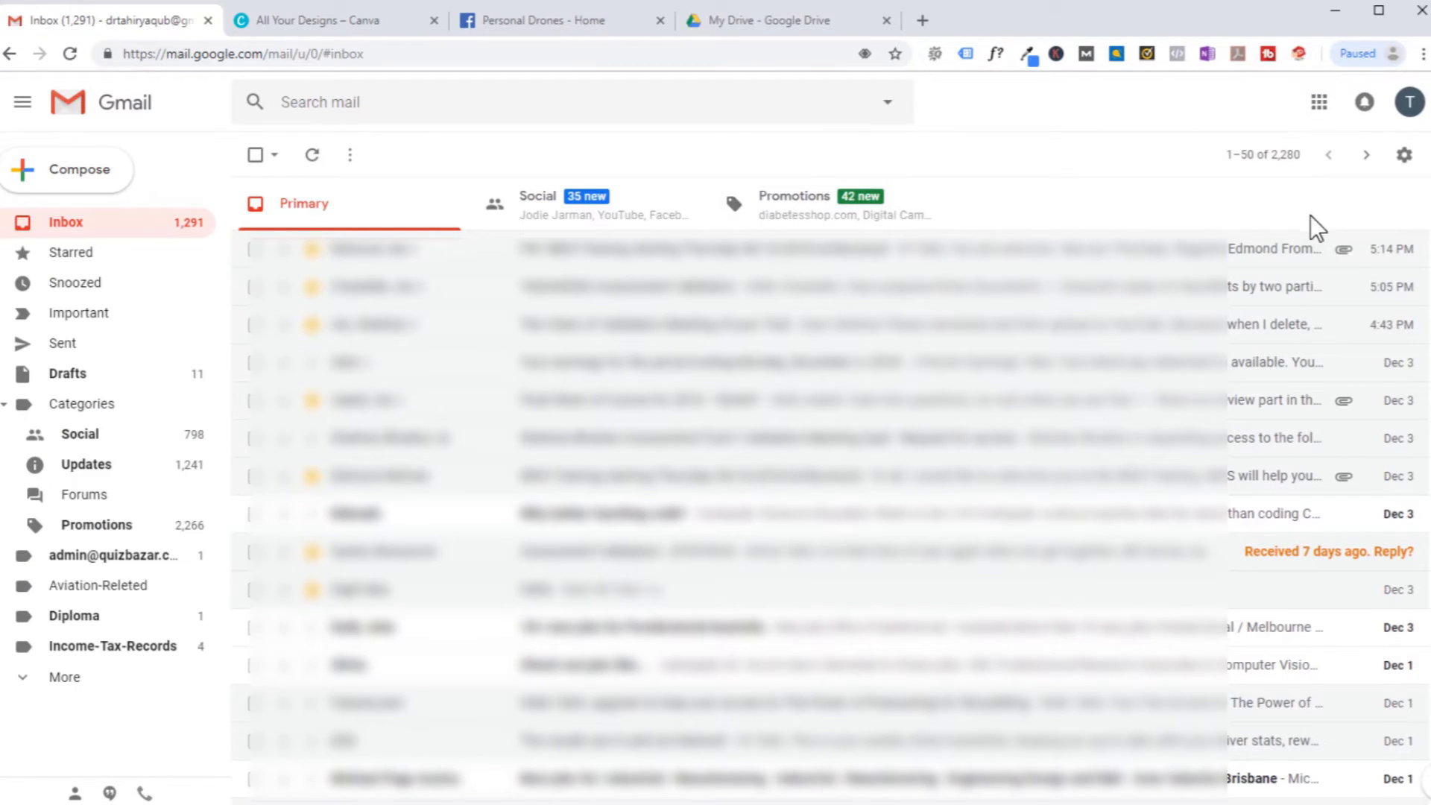
{"action": "left_click", "coordinate": [1406, 158]}
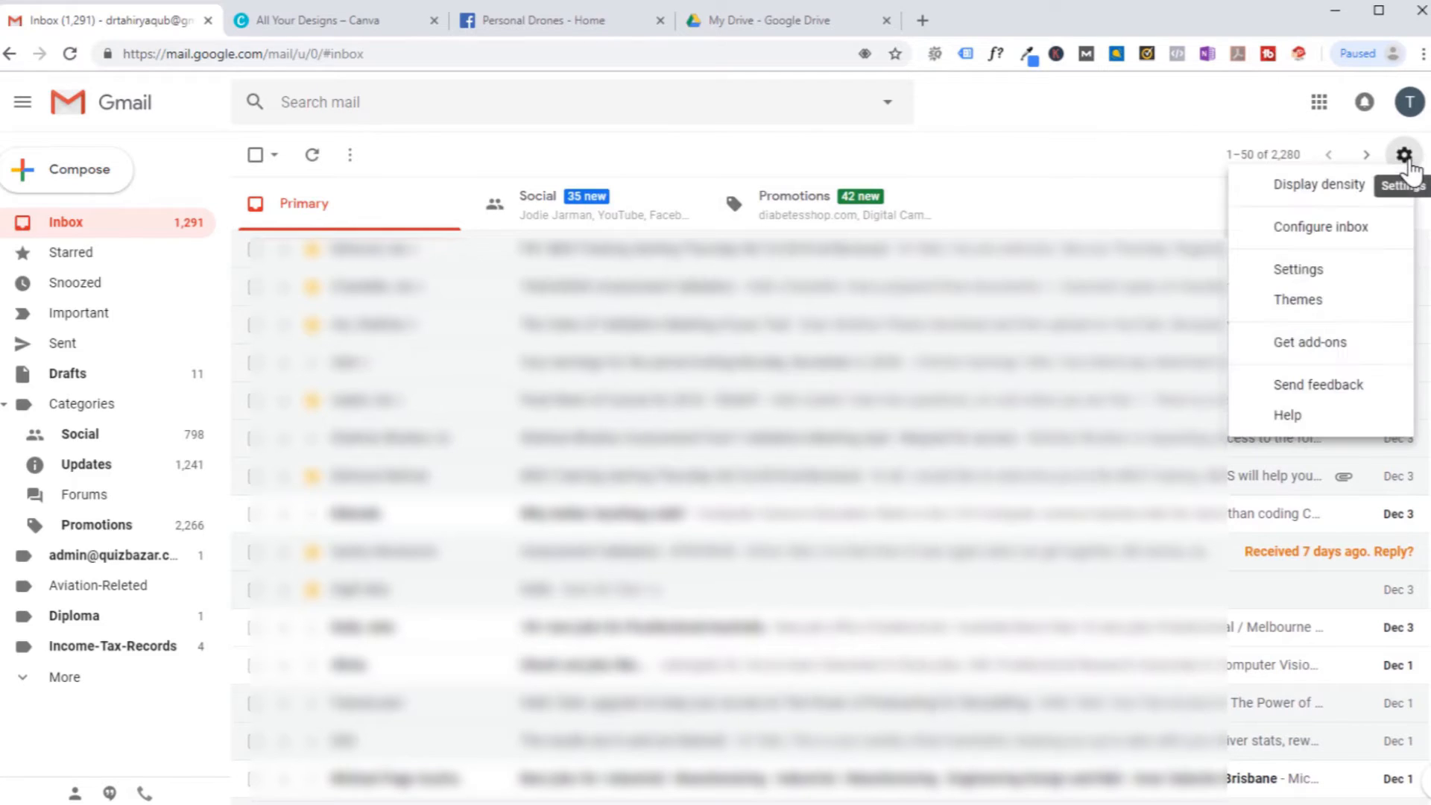
{"action": "left_click", "coordinate": [1287, 280]}
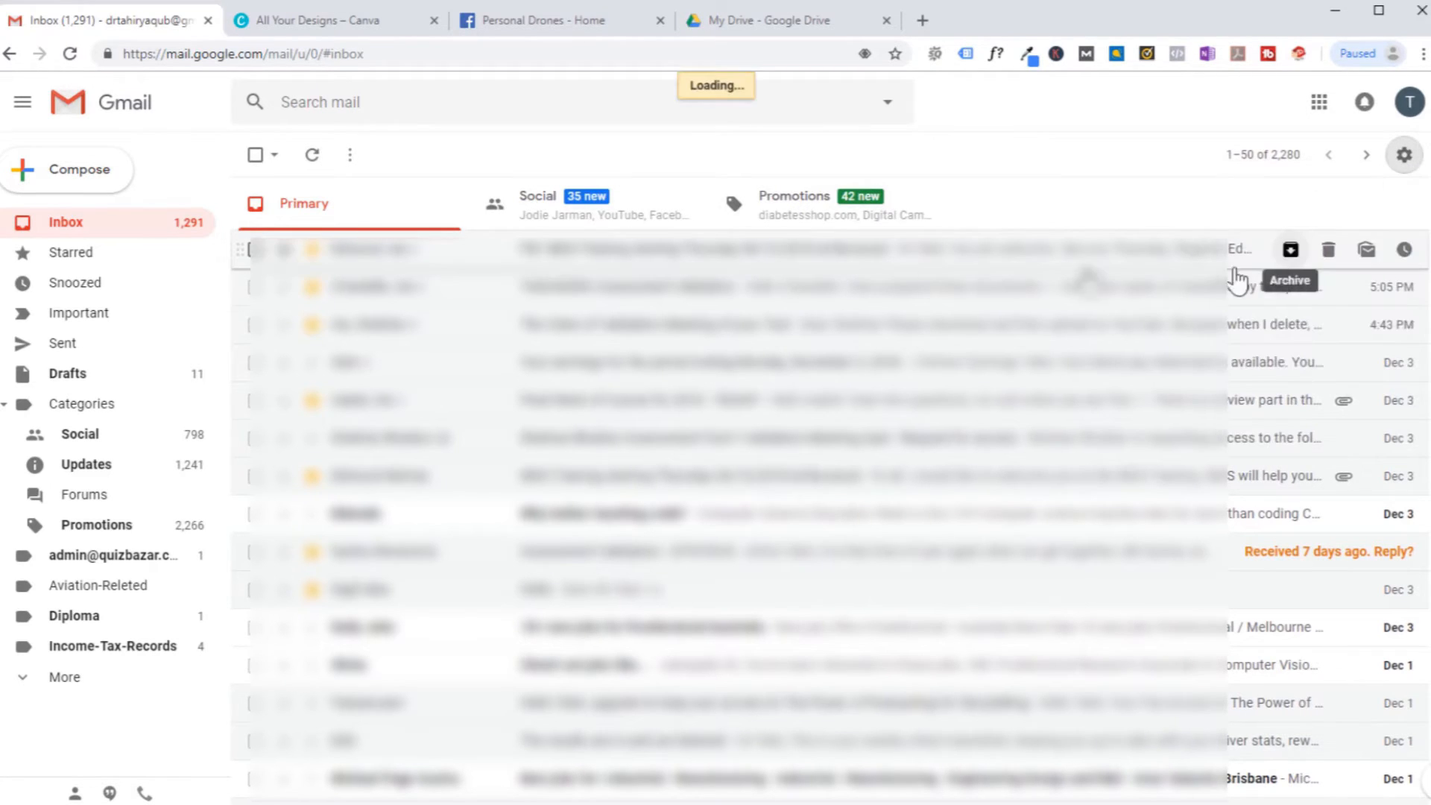
{"action": "scroll", "coordinate": [807, 388], "scroll_direction": "down", "scroll_amount": 15}
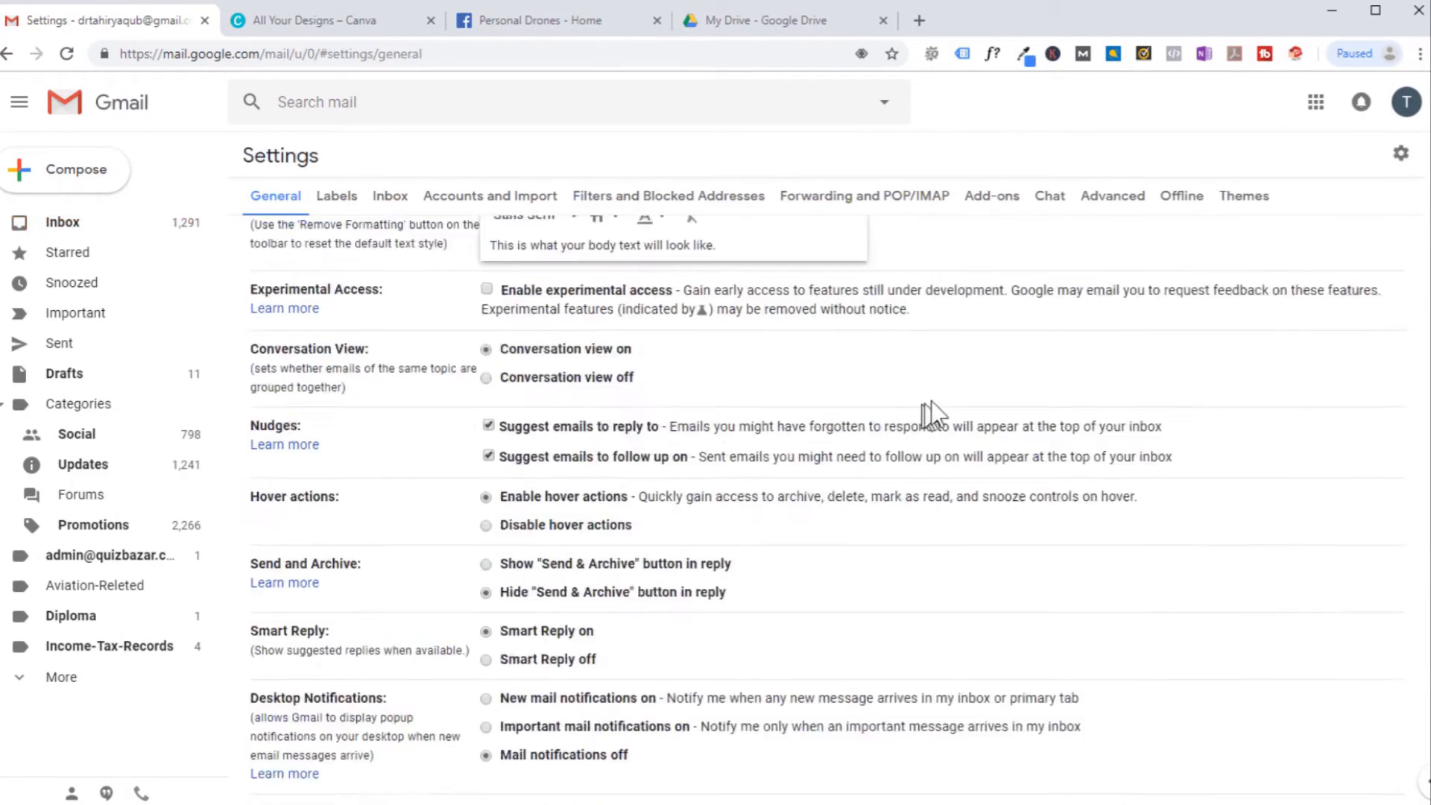
{"action": "scroll", "coordinate": [940, 392], "scroll_direction": "down", "scroll_amount": 3}
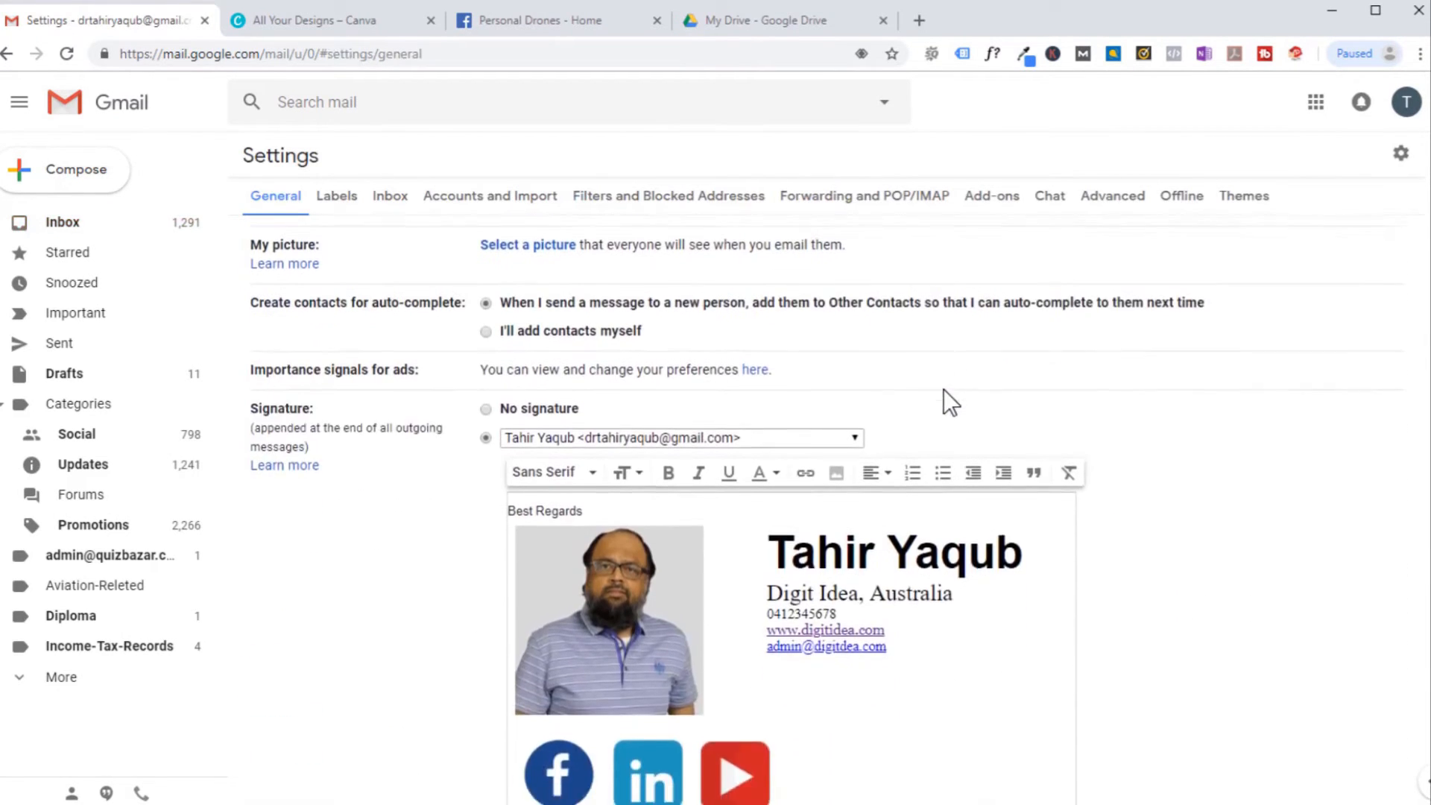
{"action": "scroll", "coordinate": [502, 549], "scroll_direction": "down", "scroll_amount": 3}
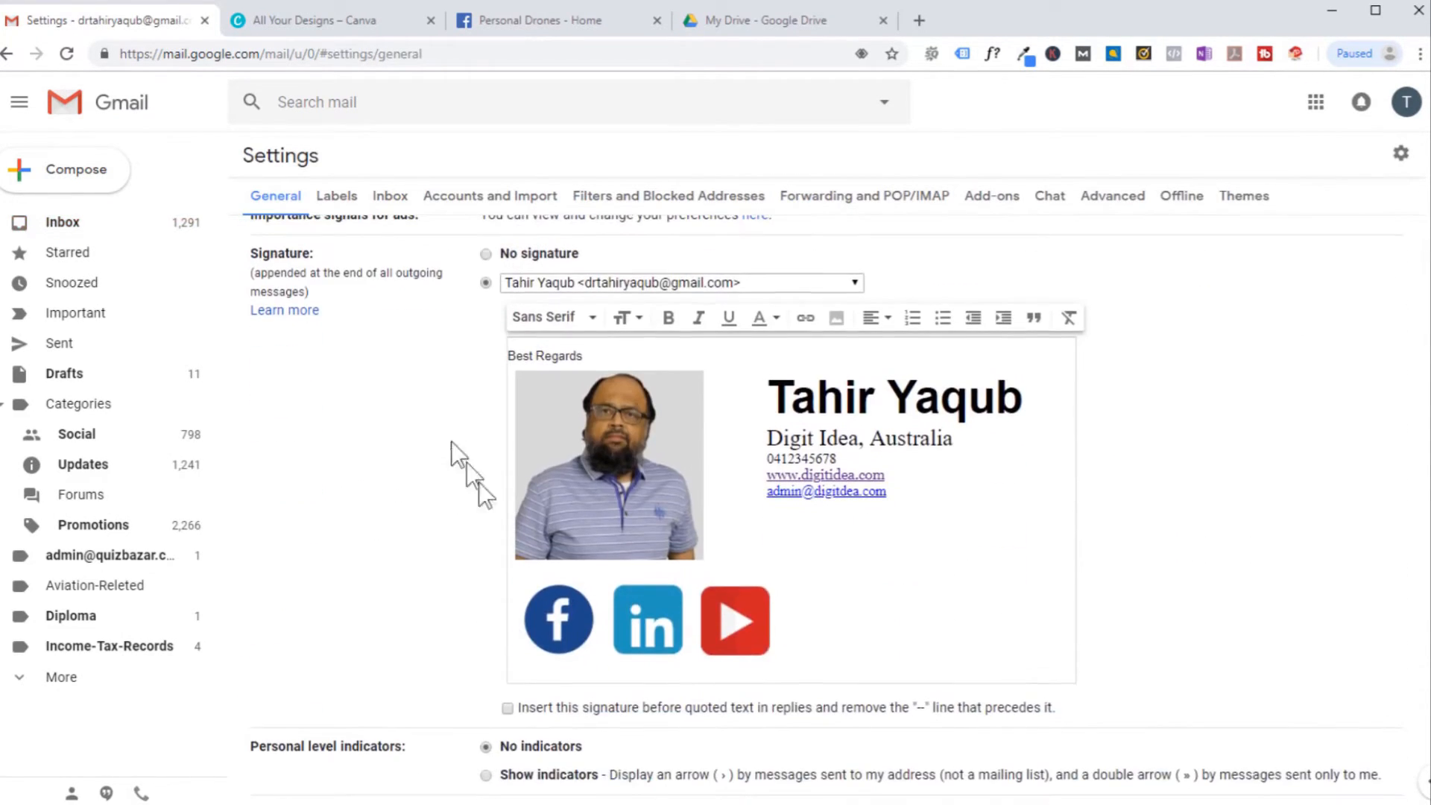
{"action": "left_click", "coordinate": [485, 284]}
{"action": "left_click", "coordinate": [929, 257]}
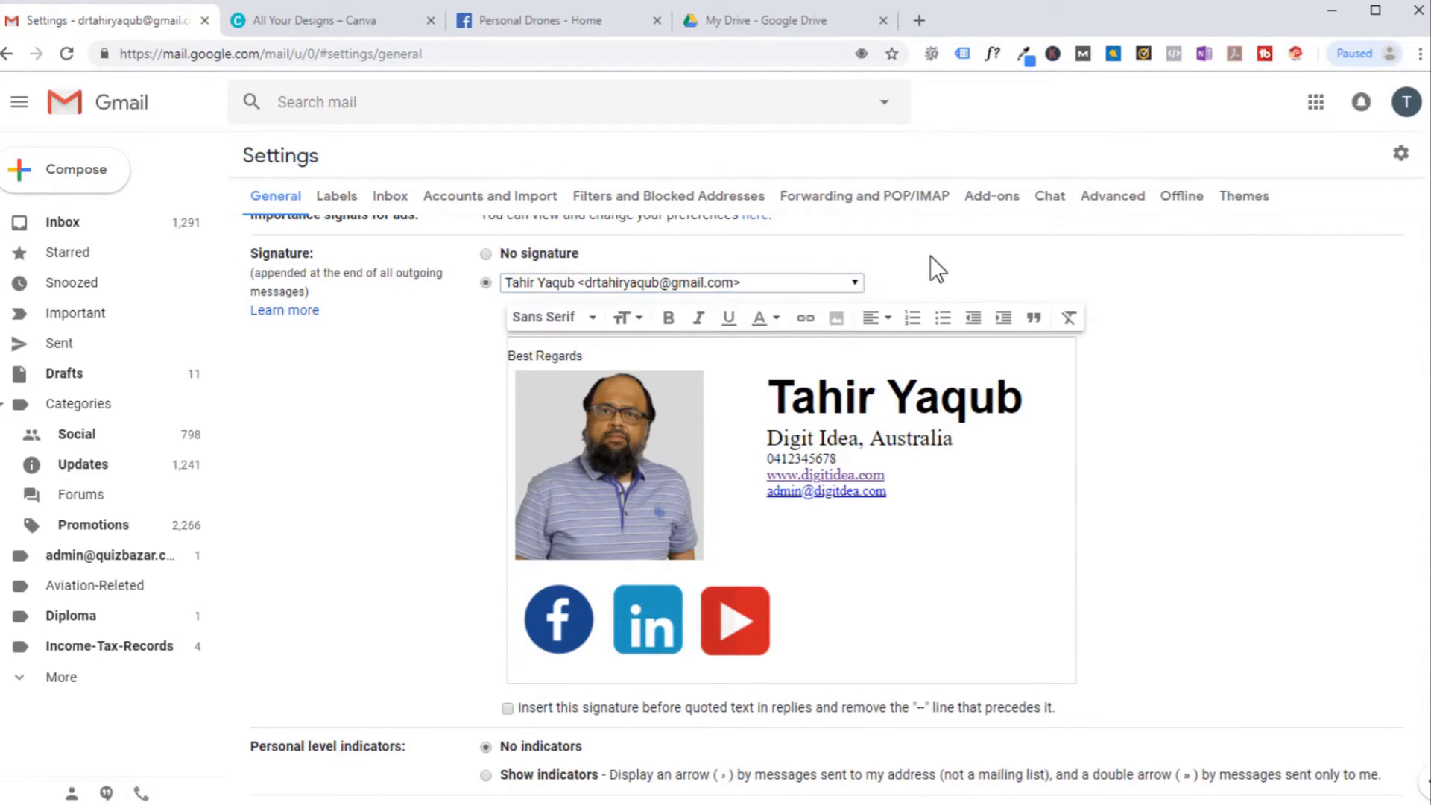
Delete the social icons, photo and all contact text from the account's existing signature
{"action": "left_click", "coordinate": [751, 285]}
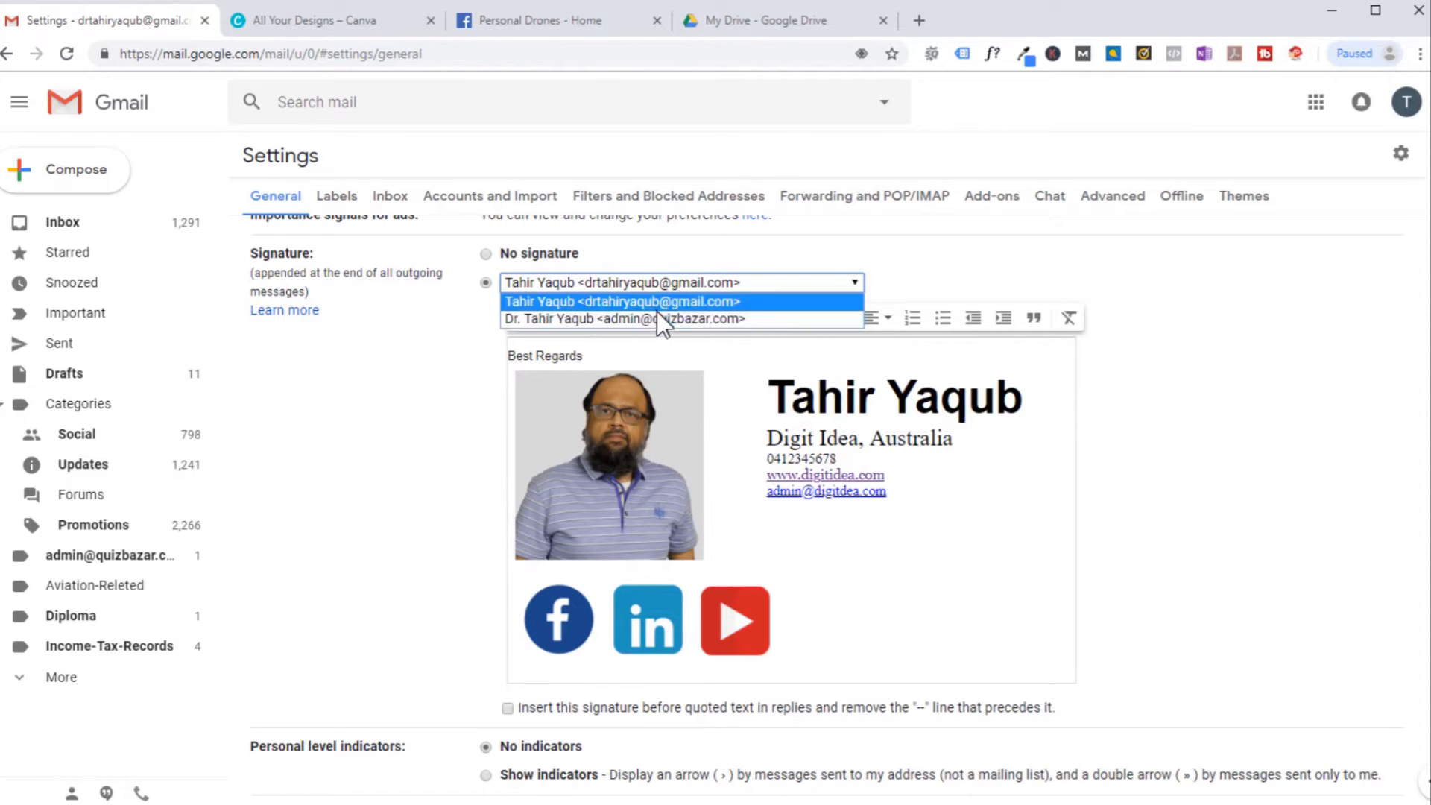
{"action": "left_click", "coordinate": [923, 261]}
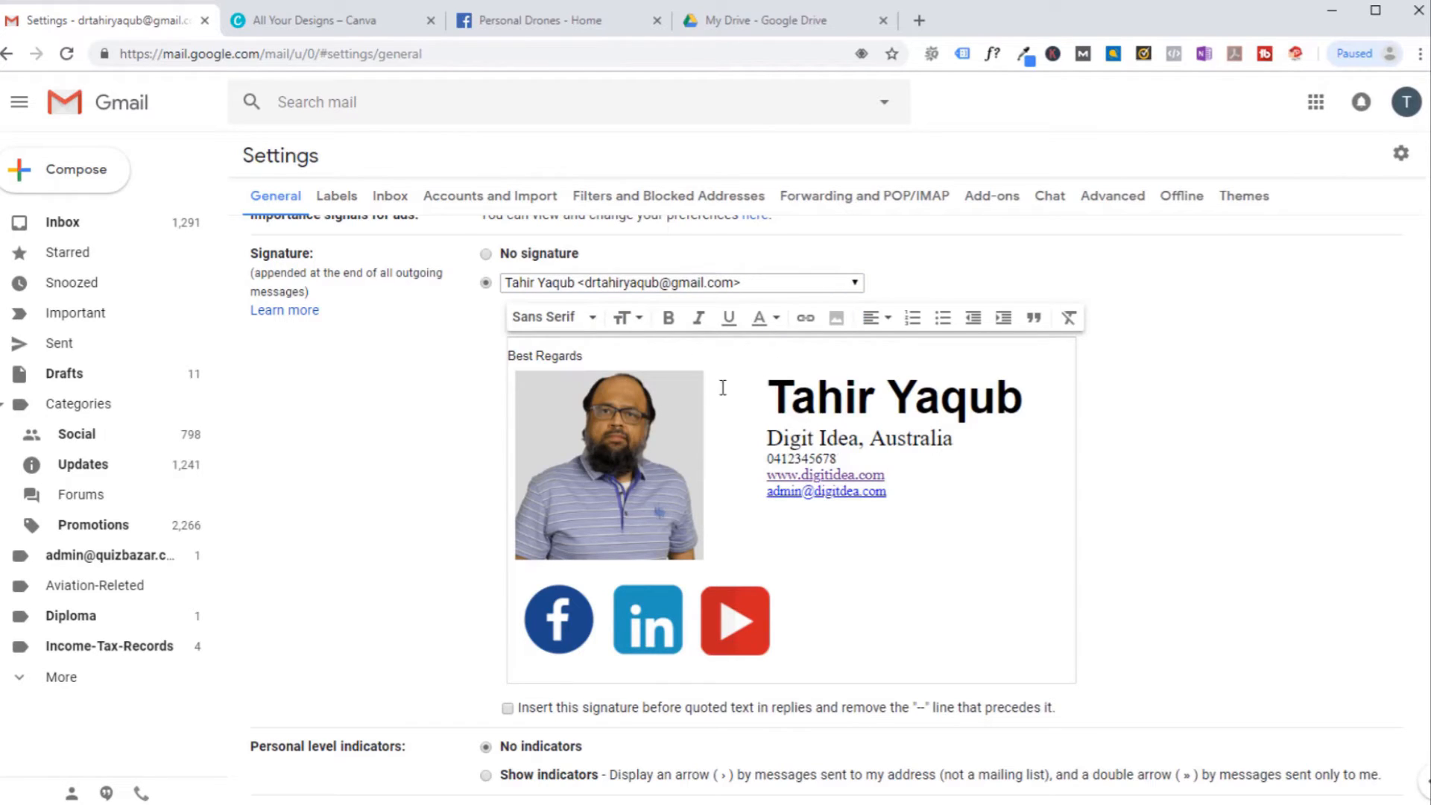
{"action": "left_click", "coordinate": [920, 594]}
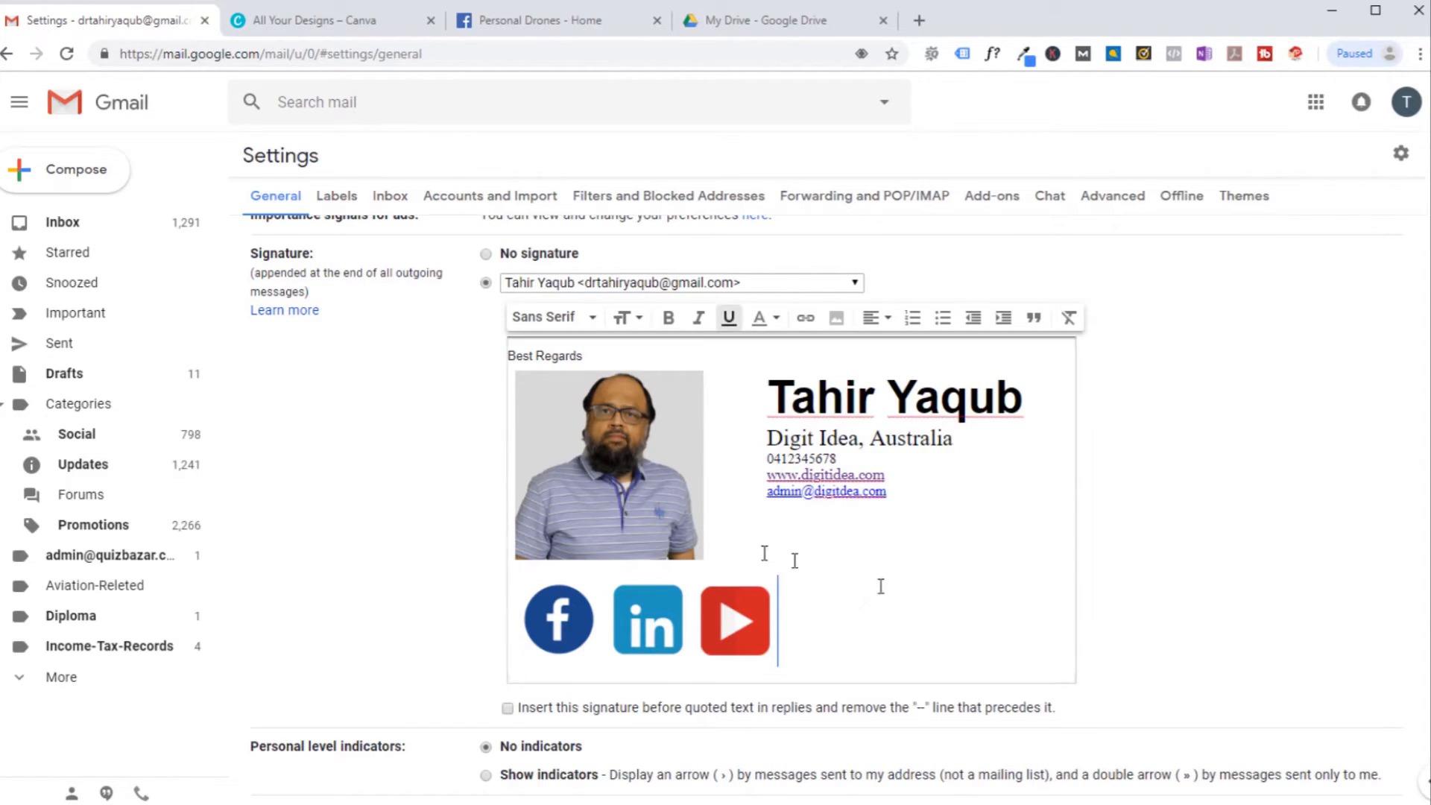
{"action": "key", "text": "BackSpace"}
{"action": "key", "text": "BackSpace"}
{"action": "key", "text": "BackSpace"}
{"action": "key", "text": "BackSpace"}
{"action": "left_click_drag", "start_coordinate": [887, 493], "coordinate": [438, 337]}
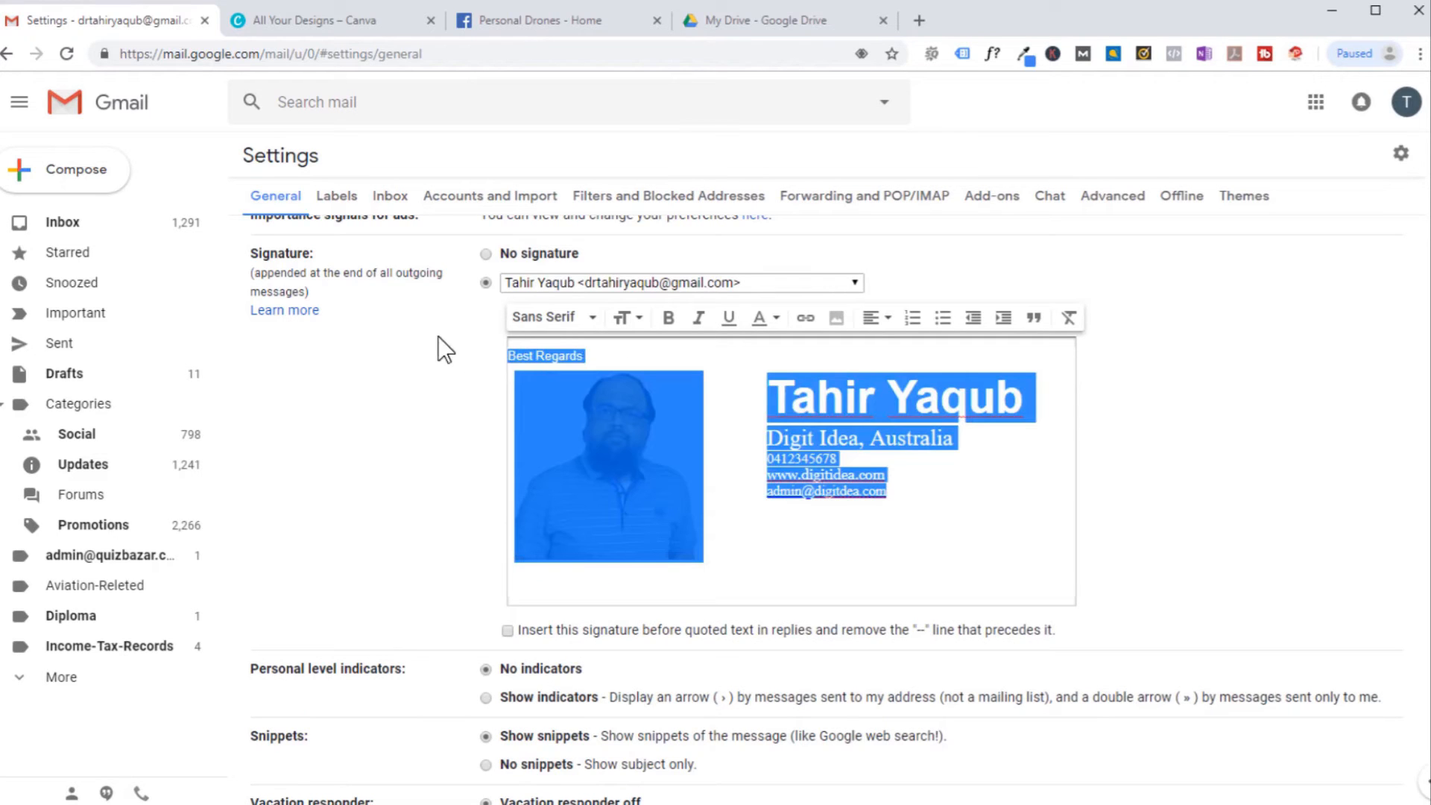
{"action": "key", "text": "BackSpace"}
Save the changed Gmail settings and check the signature area of a new blank message before closing it
{"action": "scroll", "coordinate": [467, 343], "scroll_direction": "down", "scroll_amount": 4}
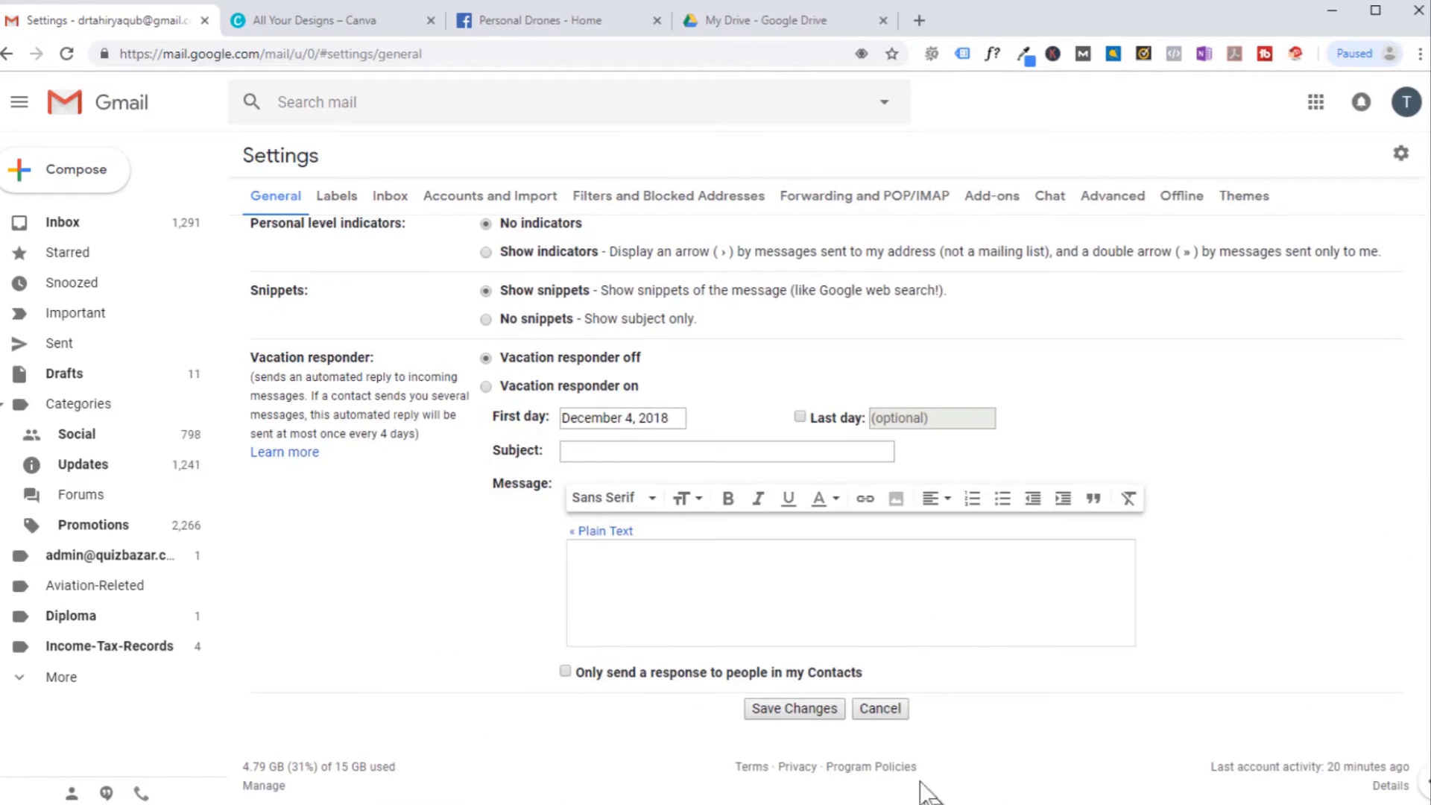
{"action": "left_click", "coordinate": [794, 708]}
{"action": "scroll", "coordinate": [1285, 361], "scroll_direction": "up", "scroll_amount": 11}
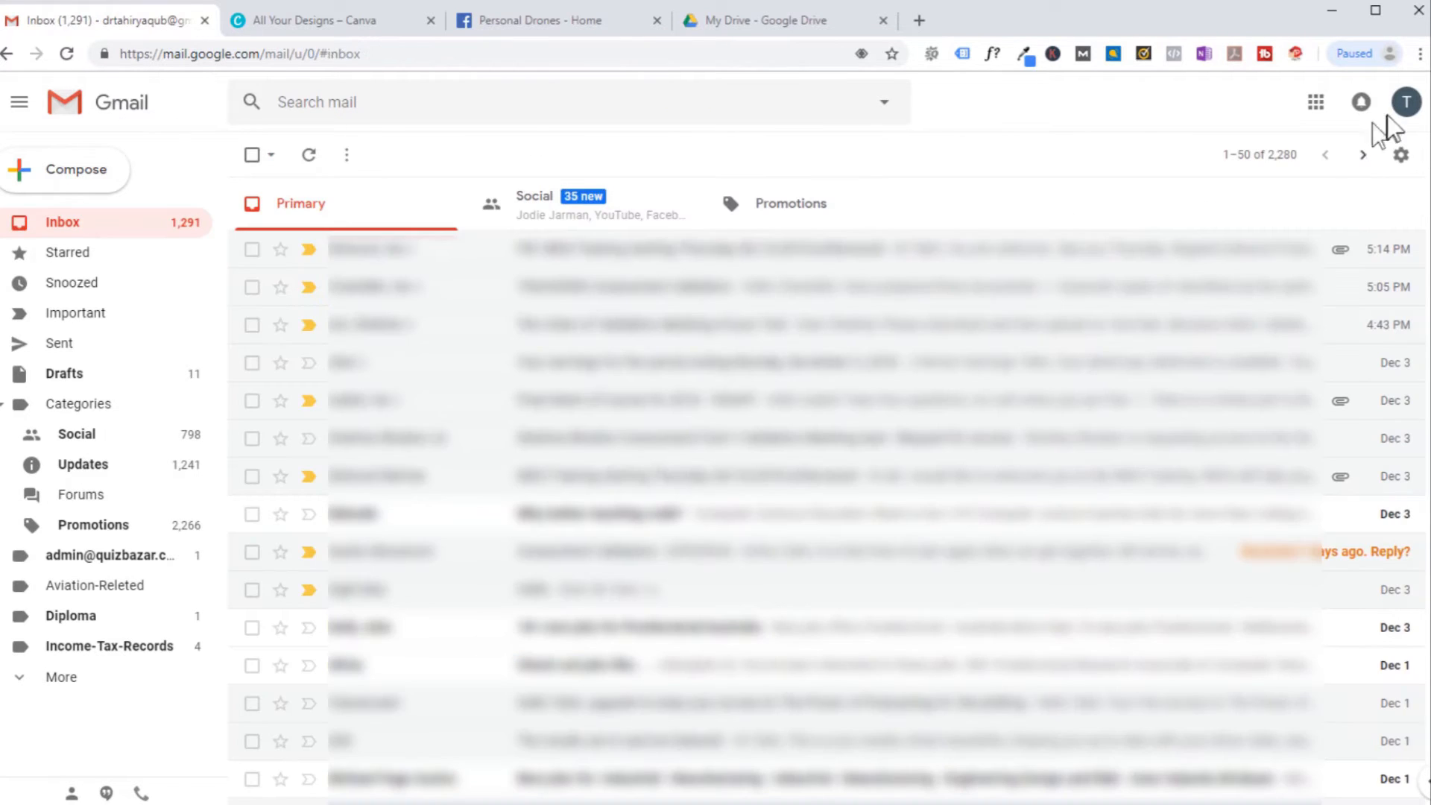
{"action": "left_click", "coordinate": [75, 179]}
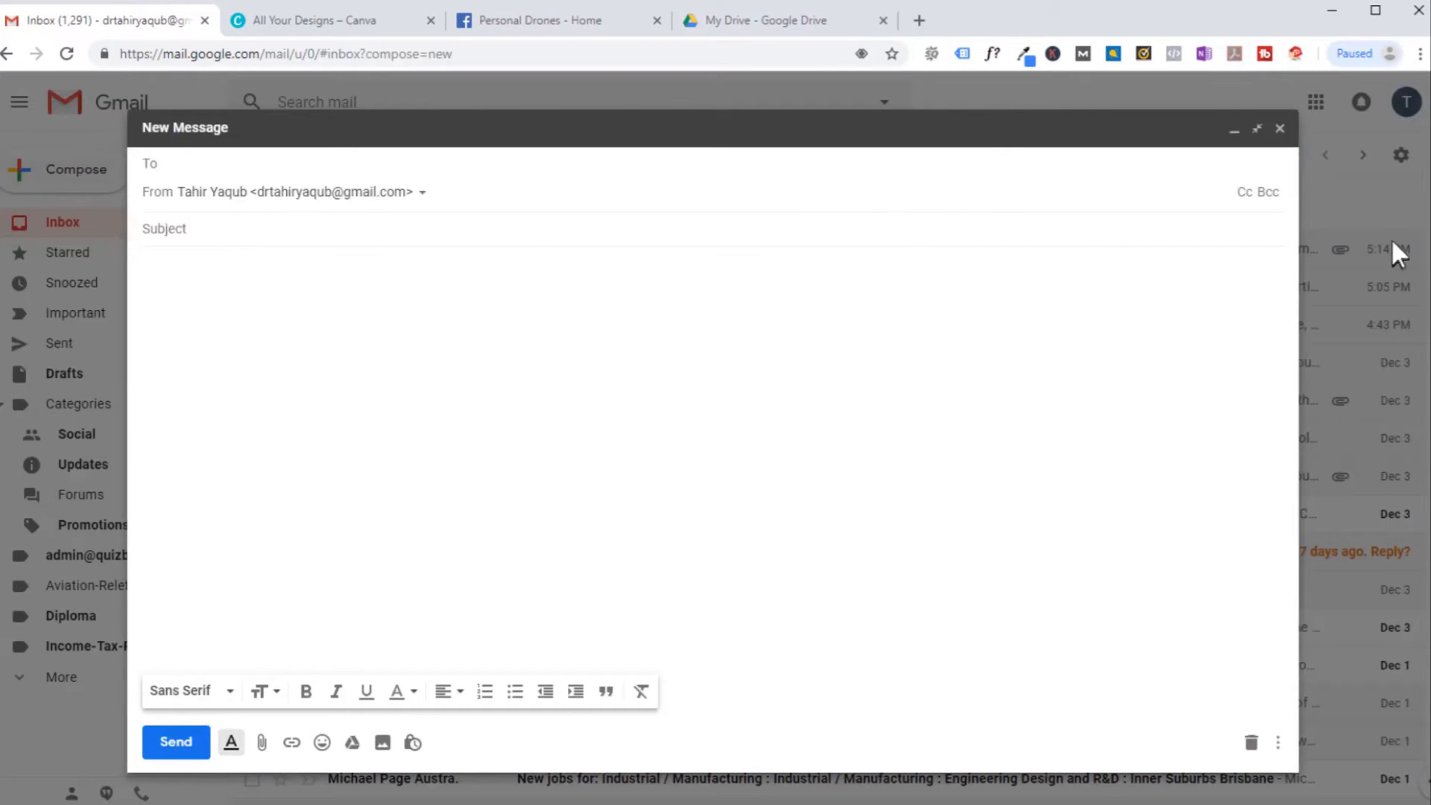
{"action": "left_click", "coordinate": [1279, 130]}
Switch to Google Drive and remove the existing signature document
{"action": "key", "text": "ctrl+4"}
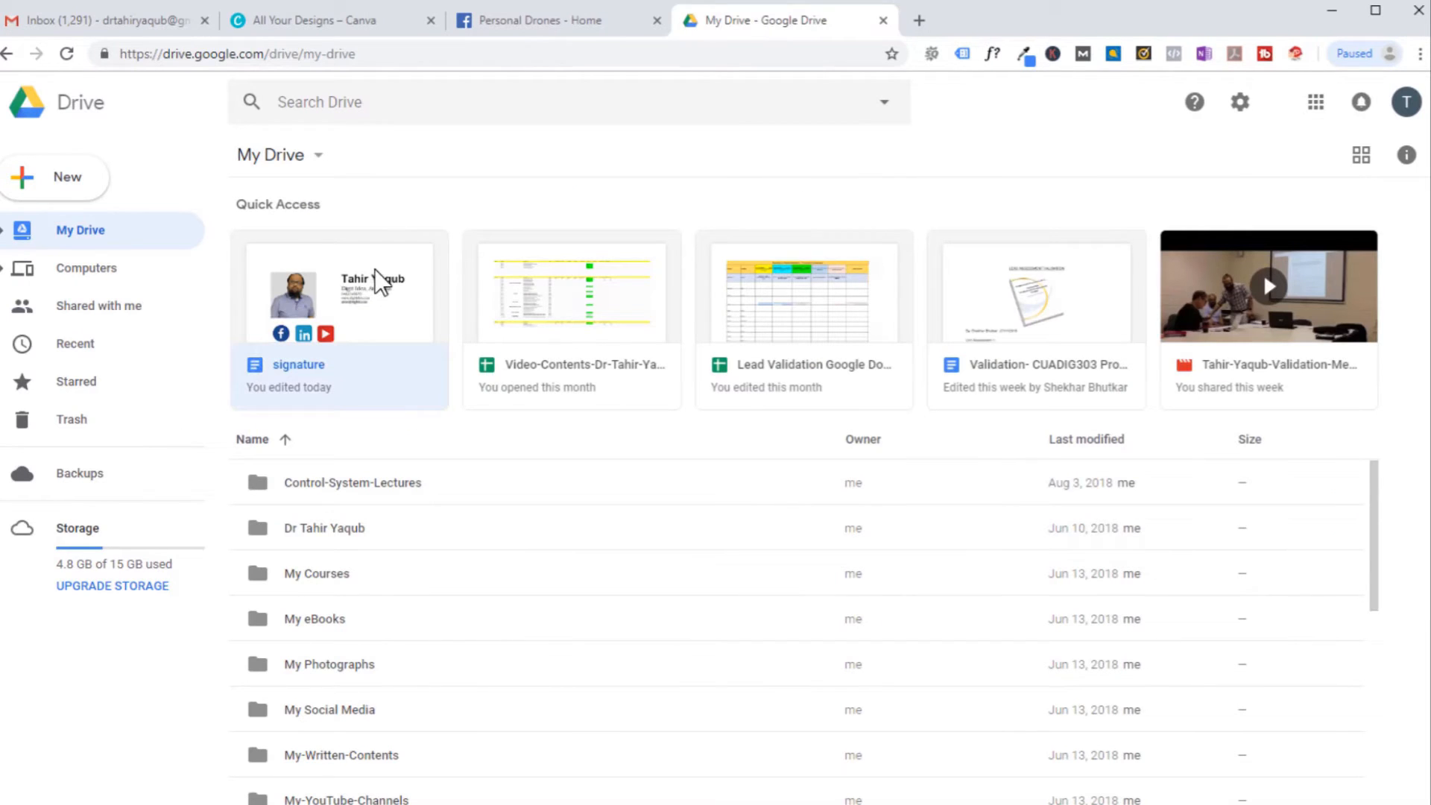
{"action": "right_click", "coordinate": [375, 283]}
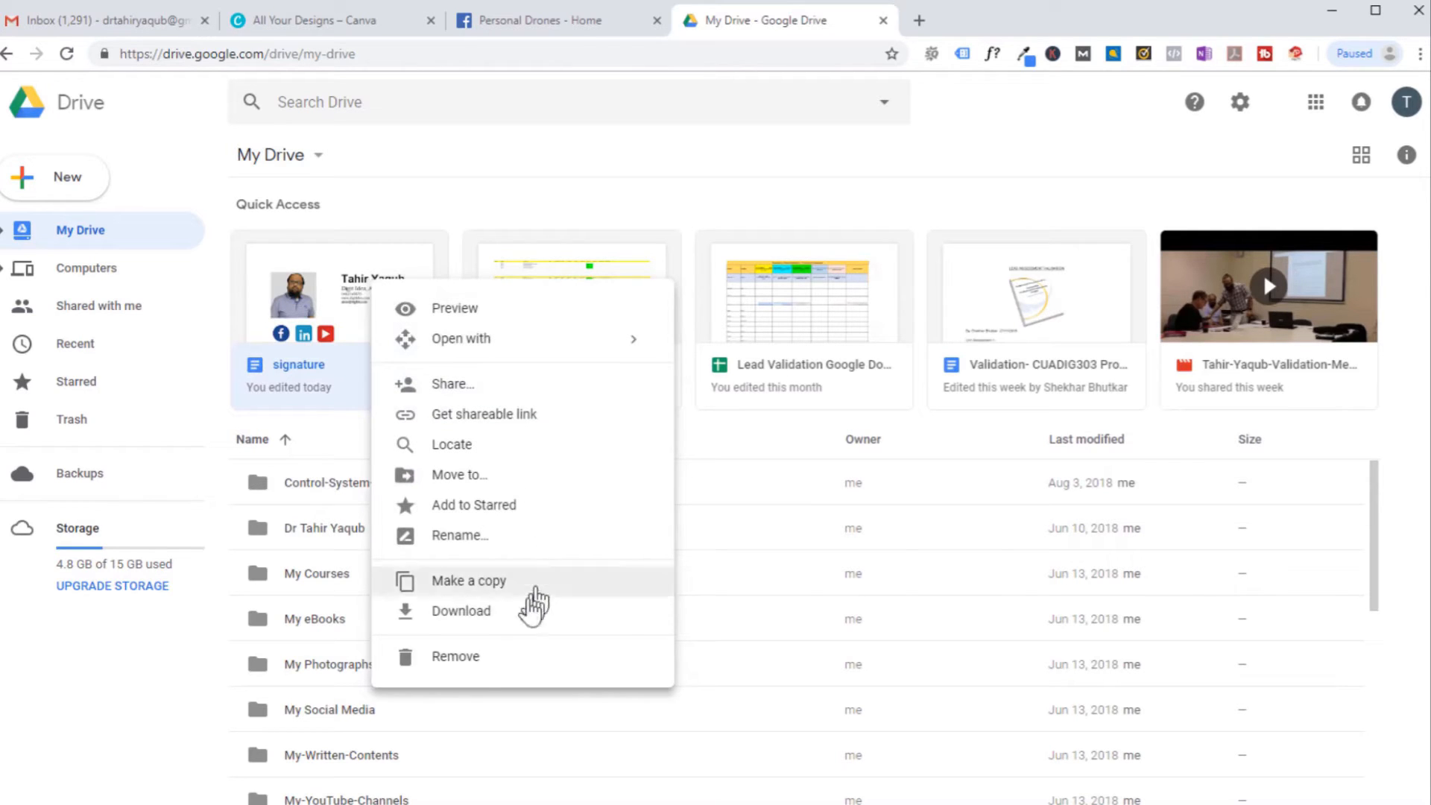
{"action": "left_click", "coordinate": [479, 658]}
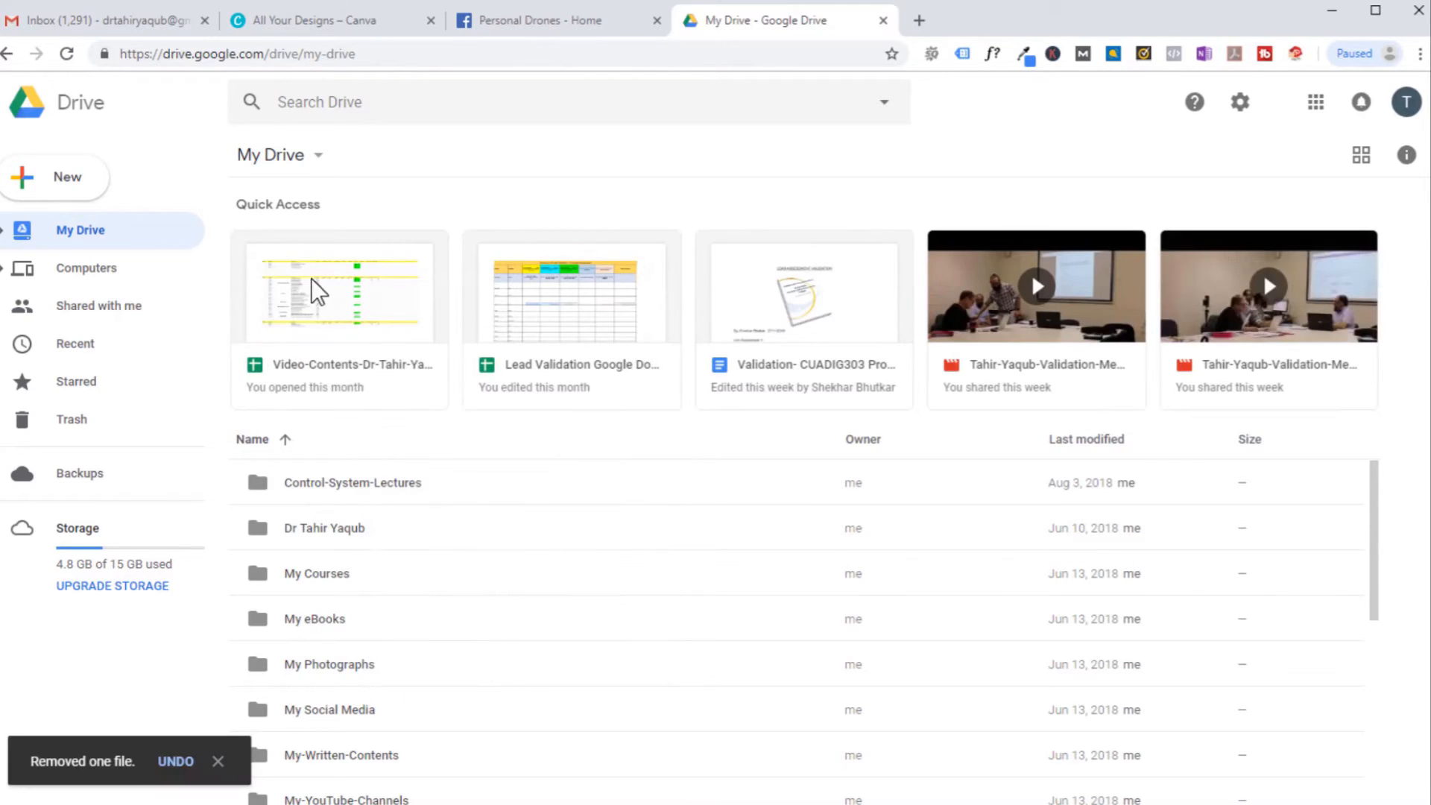
Create a new Google Docs document and name it gmail-signature
{"action": "left_click", "coordinate": [73, 185]}
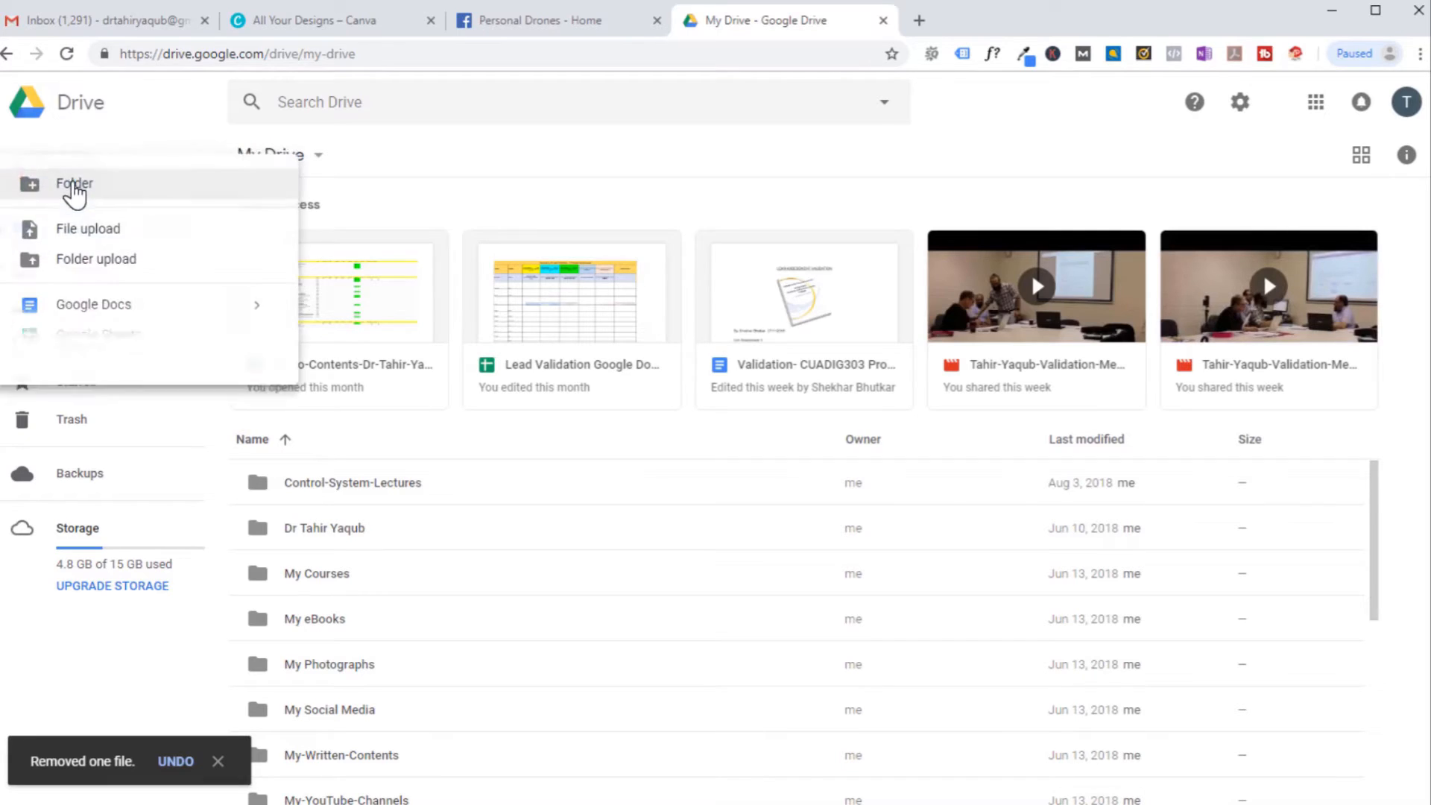
{"action": "left_click", "coordinate": [120, 307]}
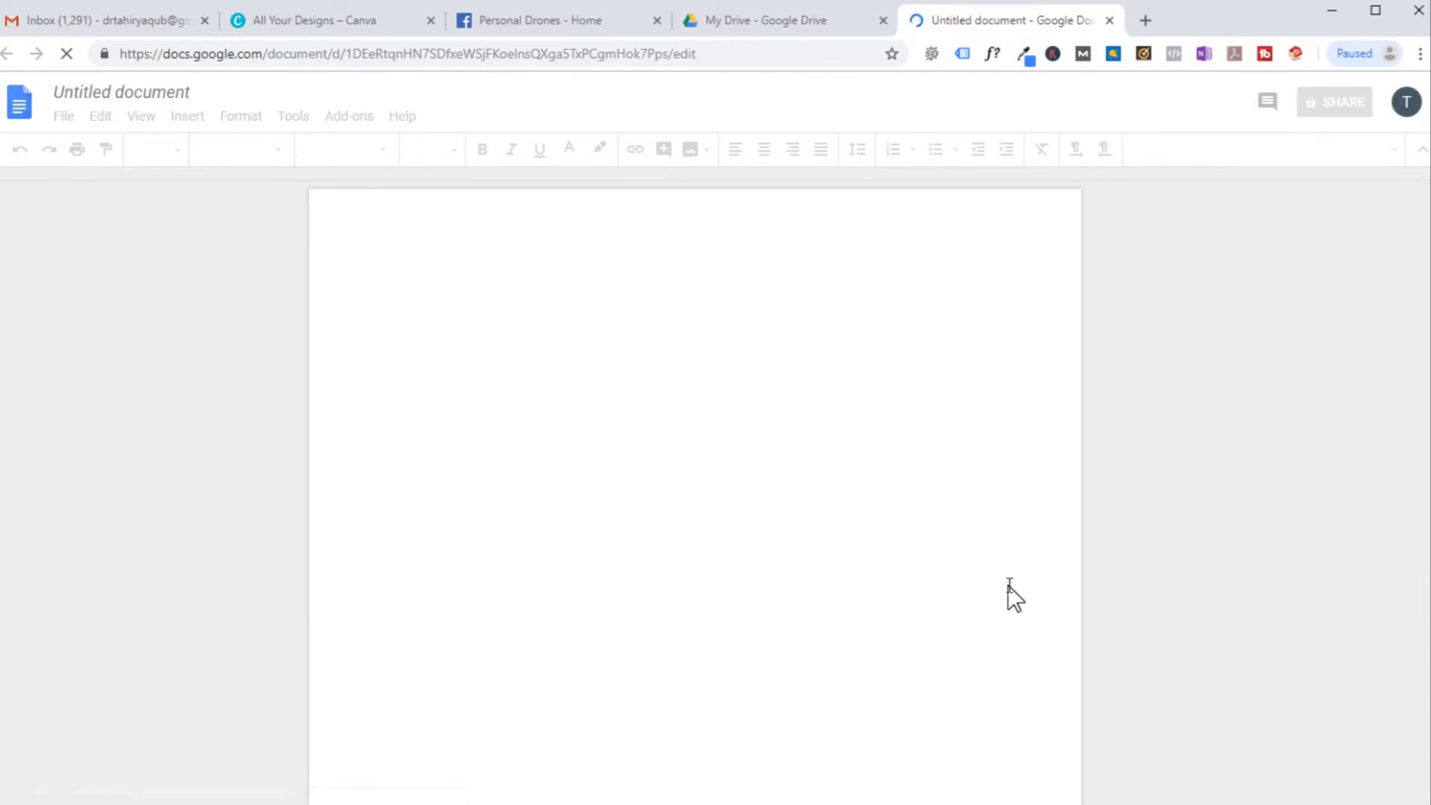
{"action": "left_click", "coordinate": [194, 93]}
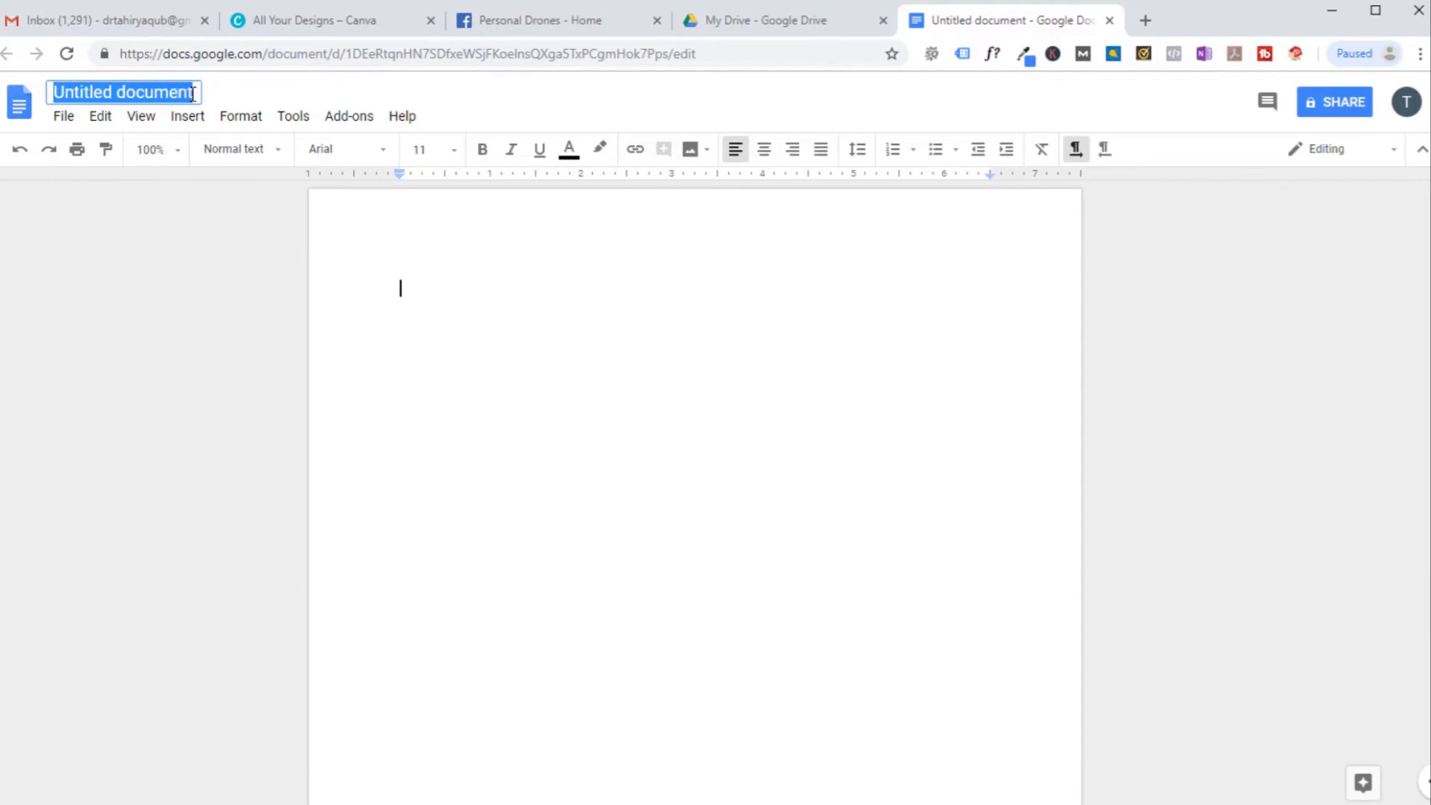
{"action": "type", "text": "gm"}
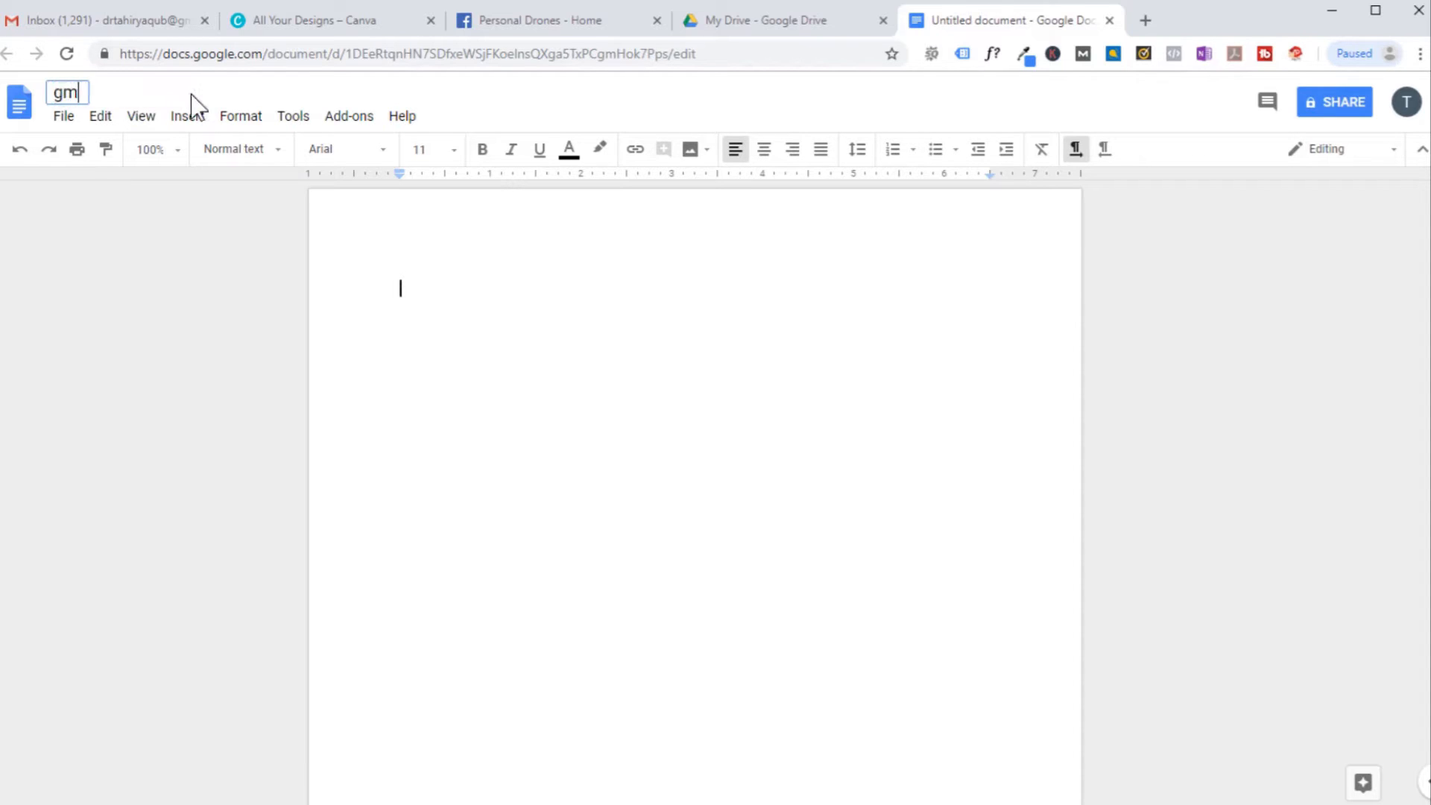
{"action": "type", "text": "ail-signature"}
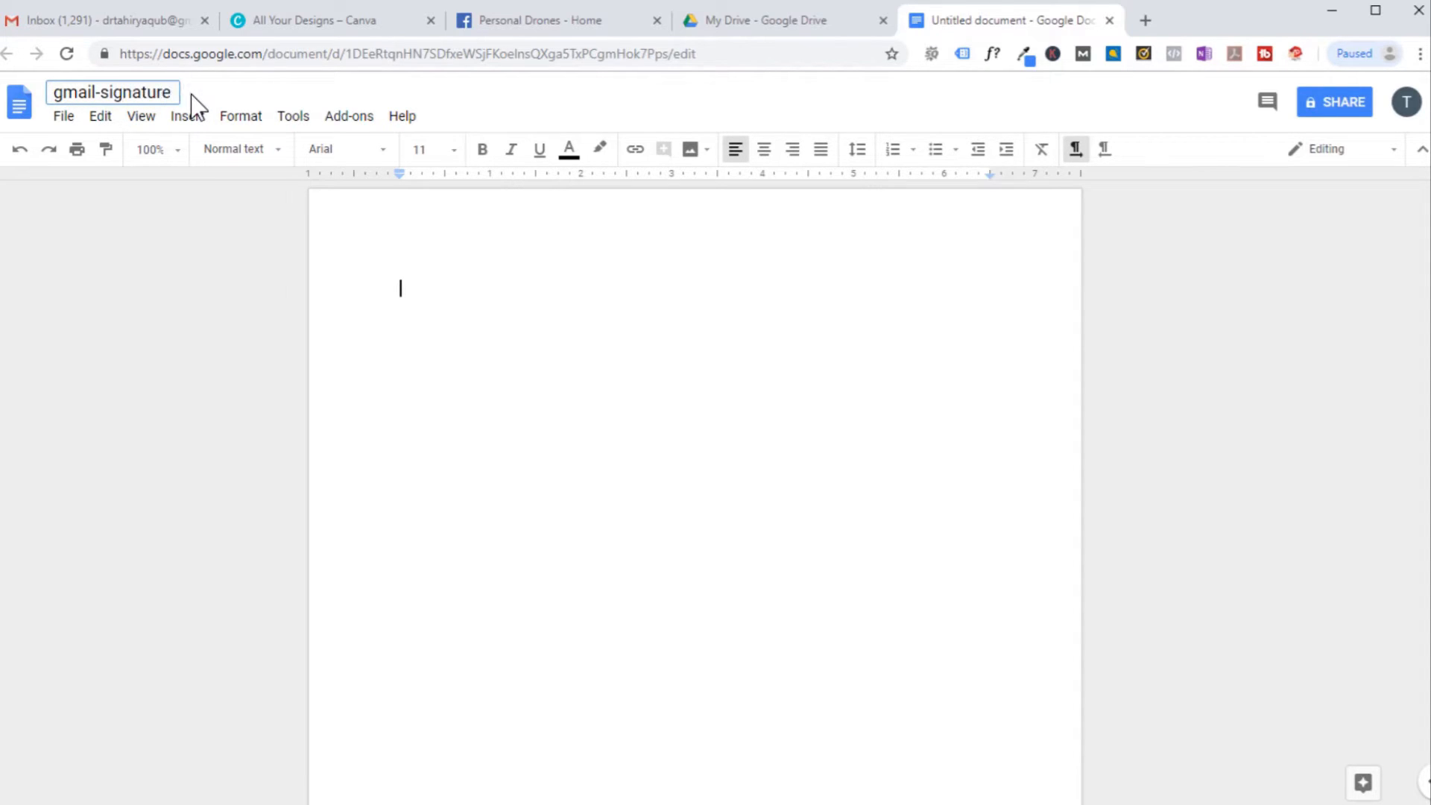
{"action": "key", "text": "Return"}
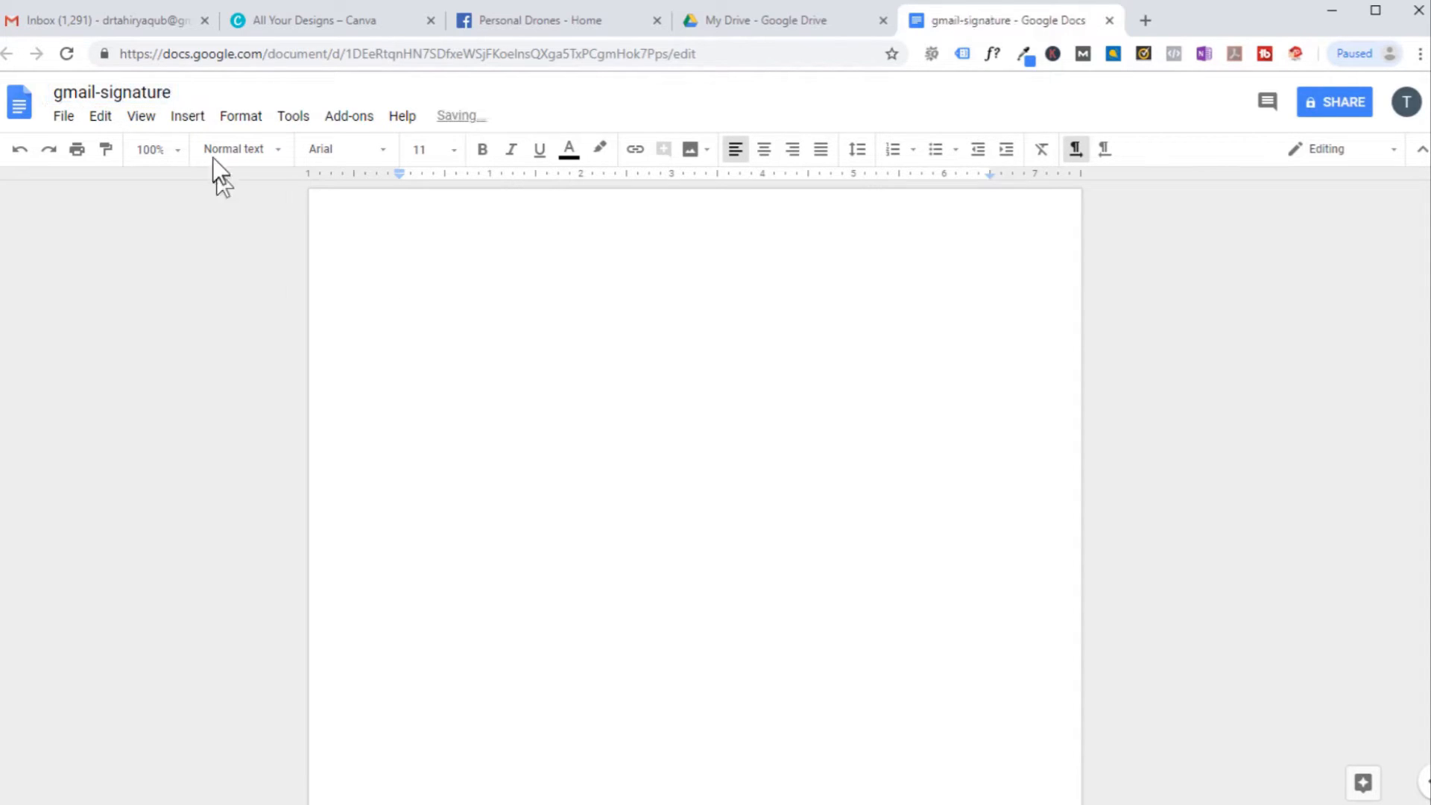
Insert a table with two columns and two rows into the blank document
{"action": "left_click", "coordinate": [191, 115]}
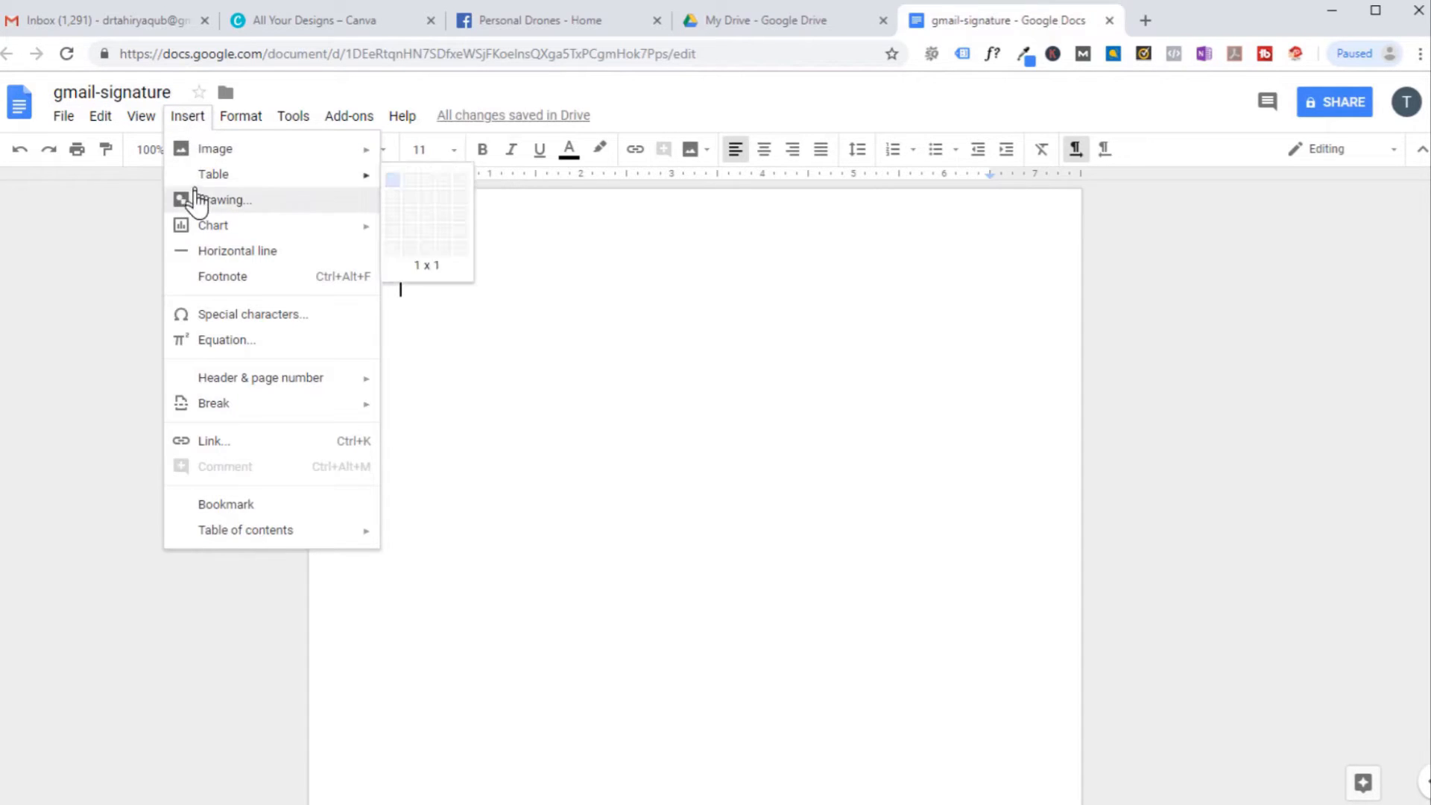
{"action": "mouse_move", "coordinate": [228, 184]}
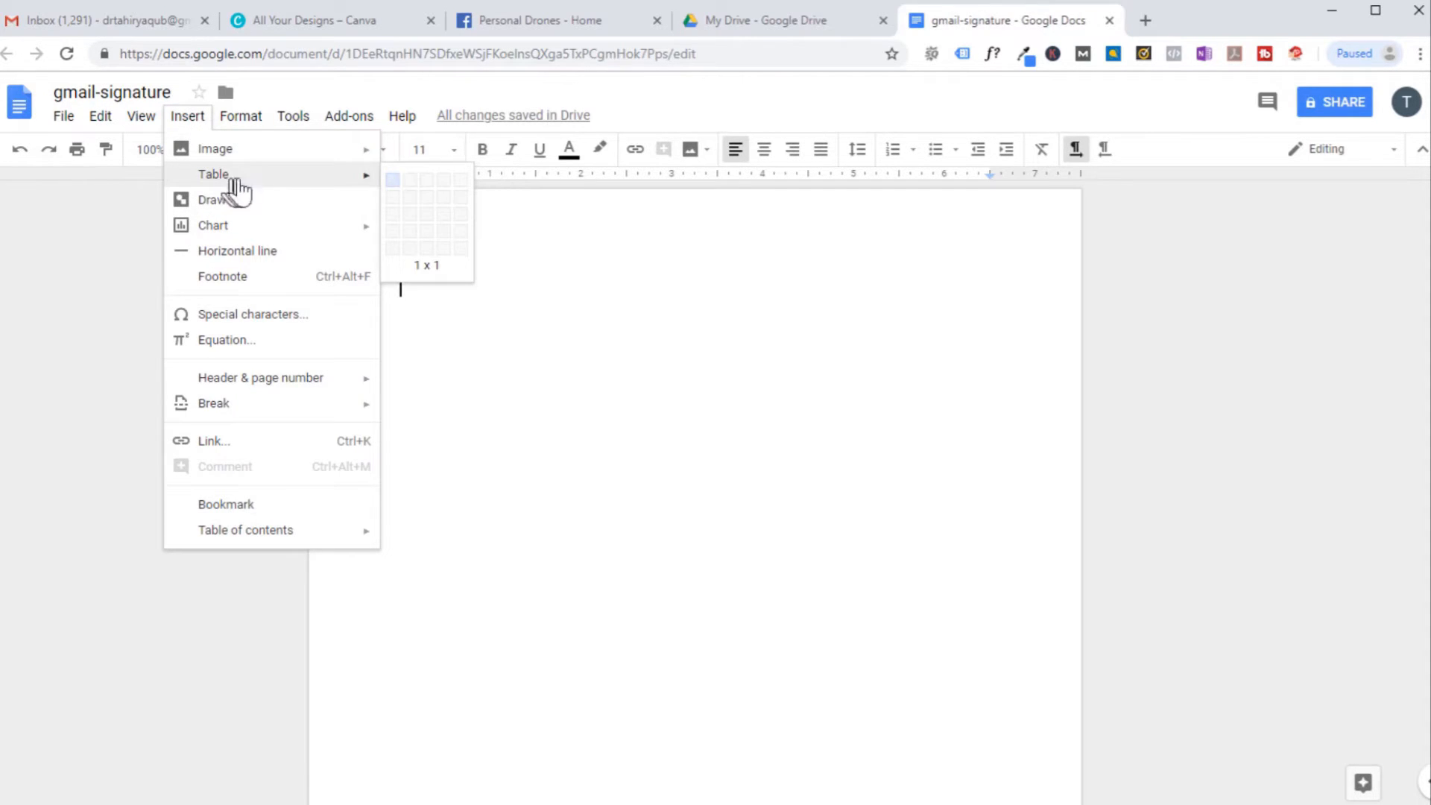
{"action": "left_click", "coordinate": [406, 195]}
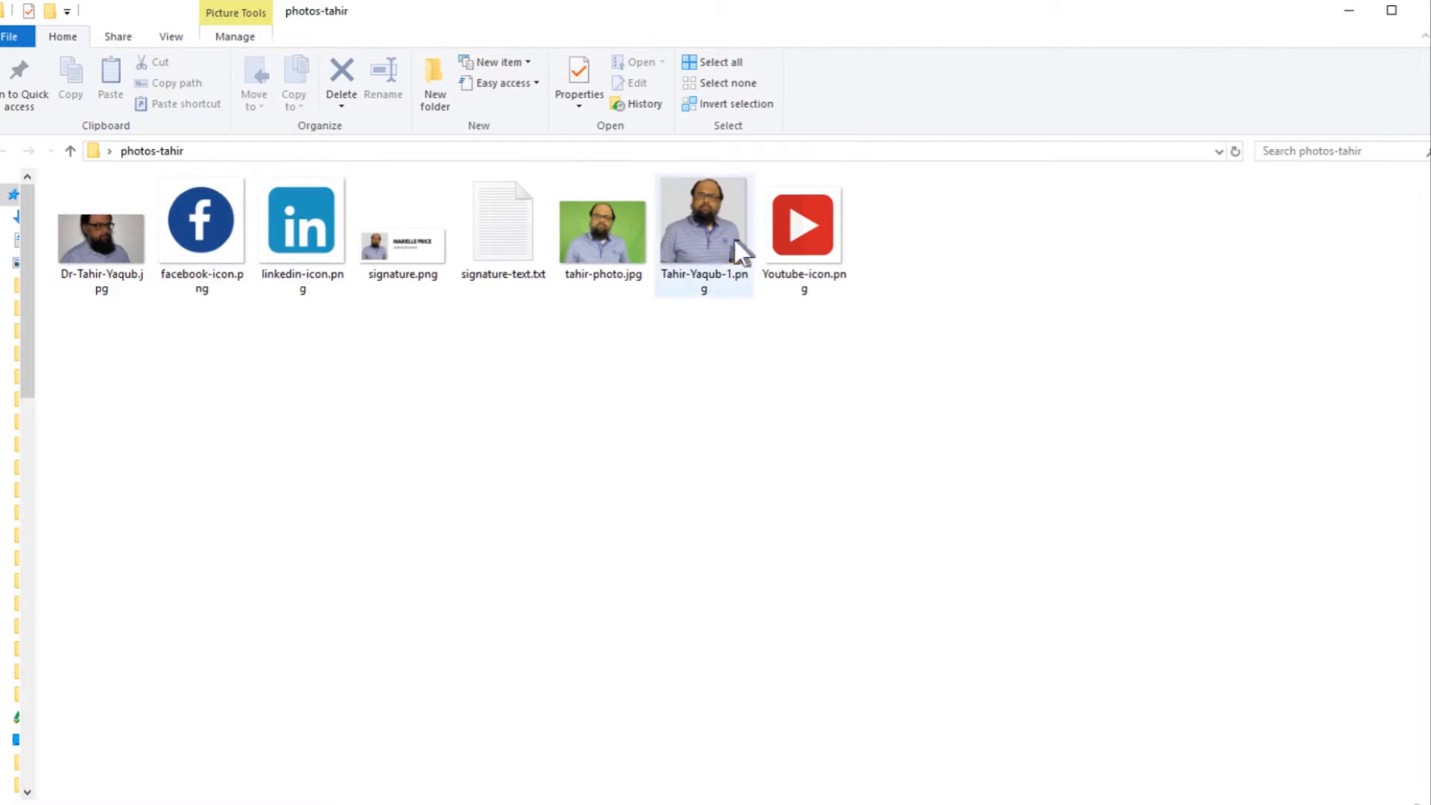
Review the contact lines in signature-text.txt and the prepared image files in the photos folder, and return to the document
{"action": "double_click", "coordinate": [510, 226]}
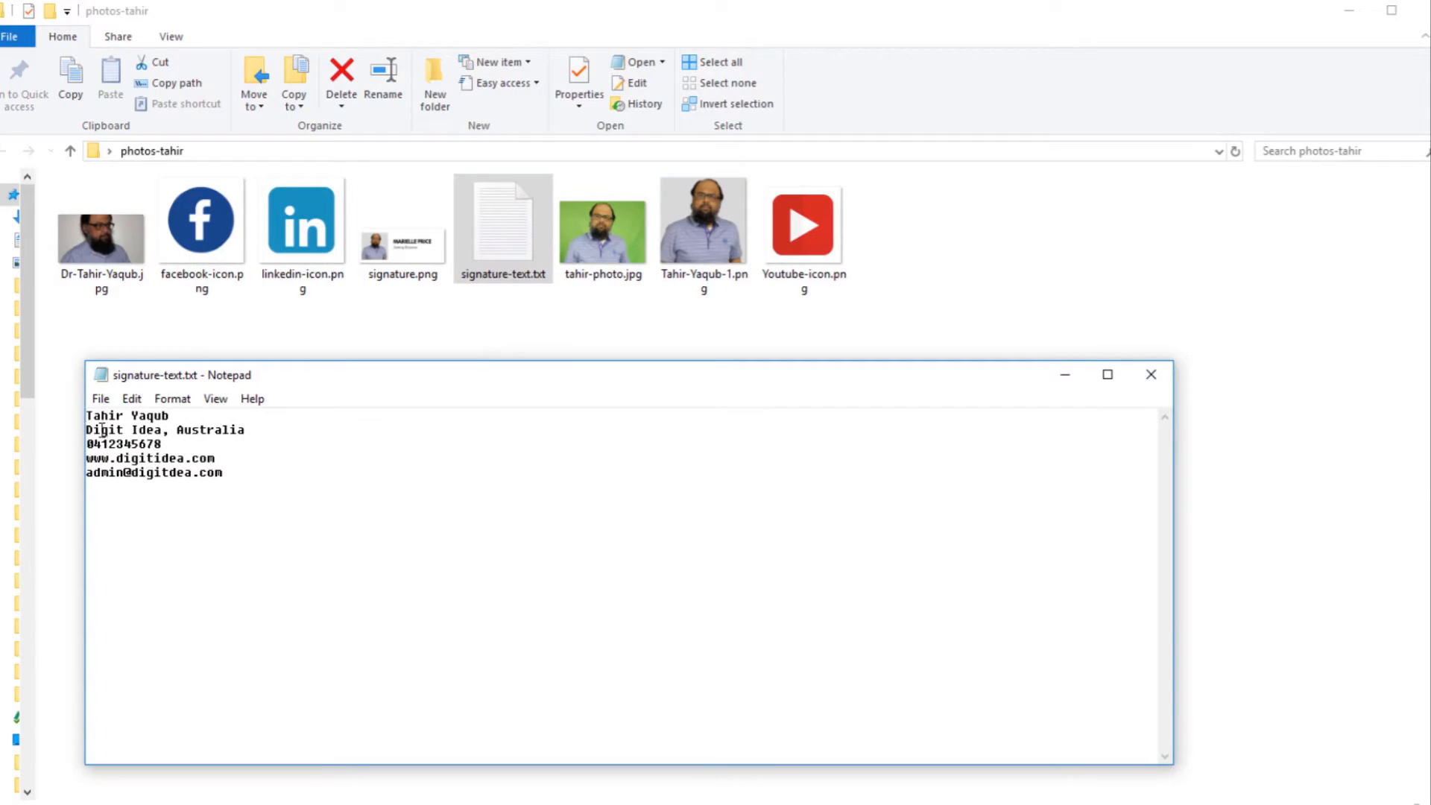
{"action": "left_click", "coordinate": [1253, 514]}
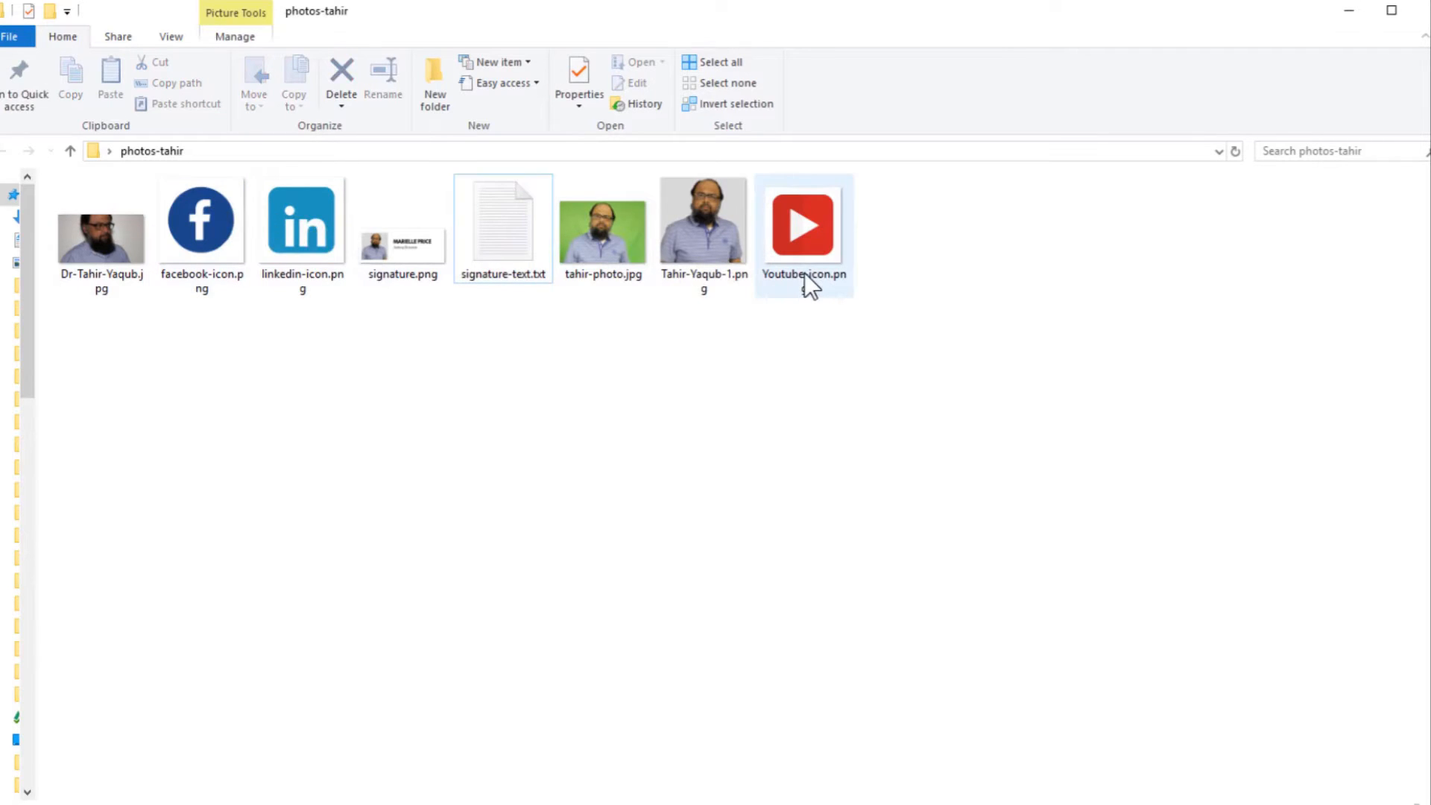
{"action": "mouse_move", "coordinate": [804, 274]}
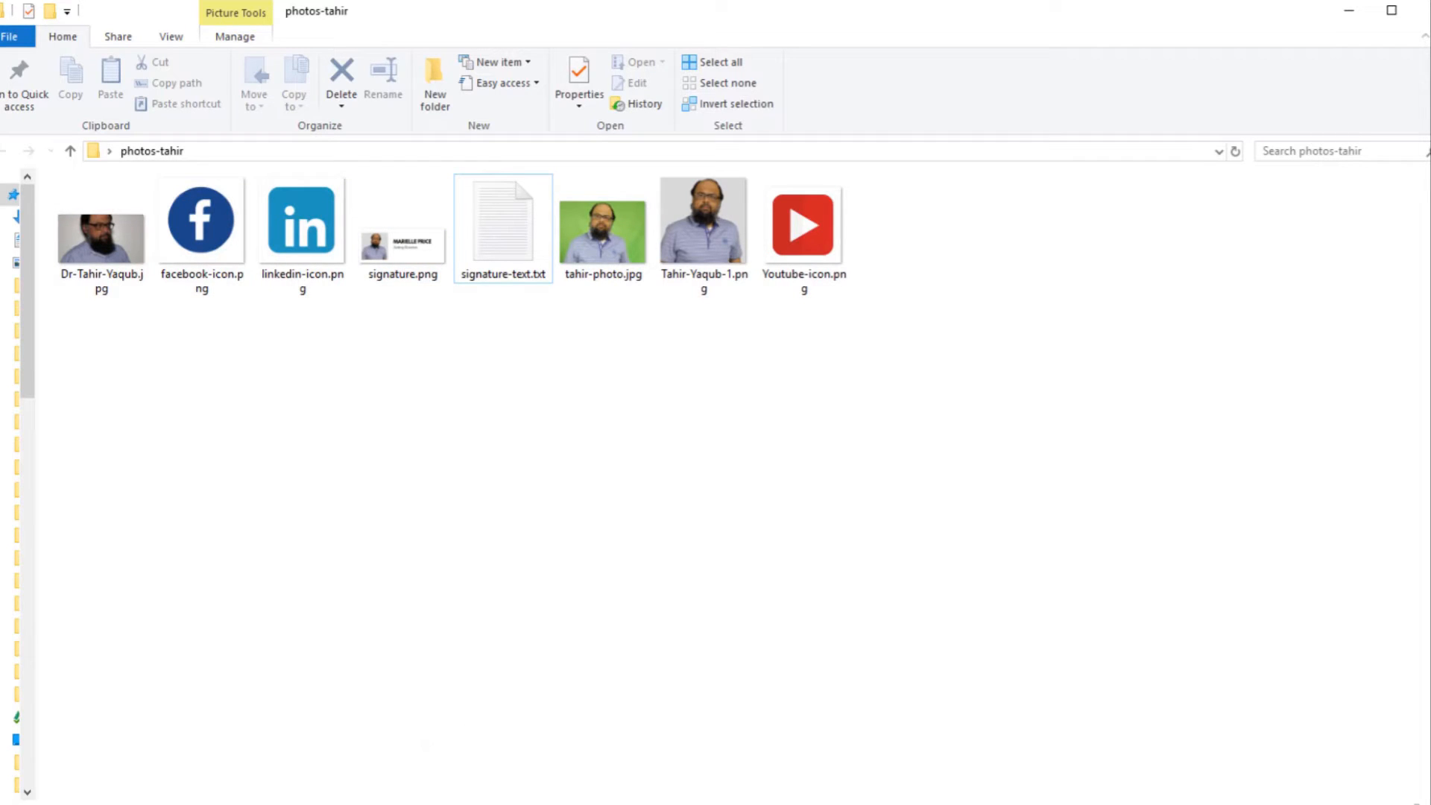
{"action": "key", "text": "alt+Tab"}
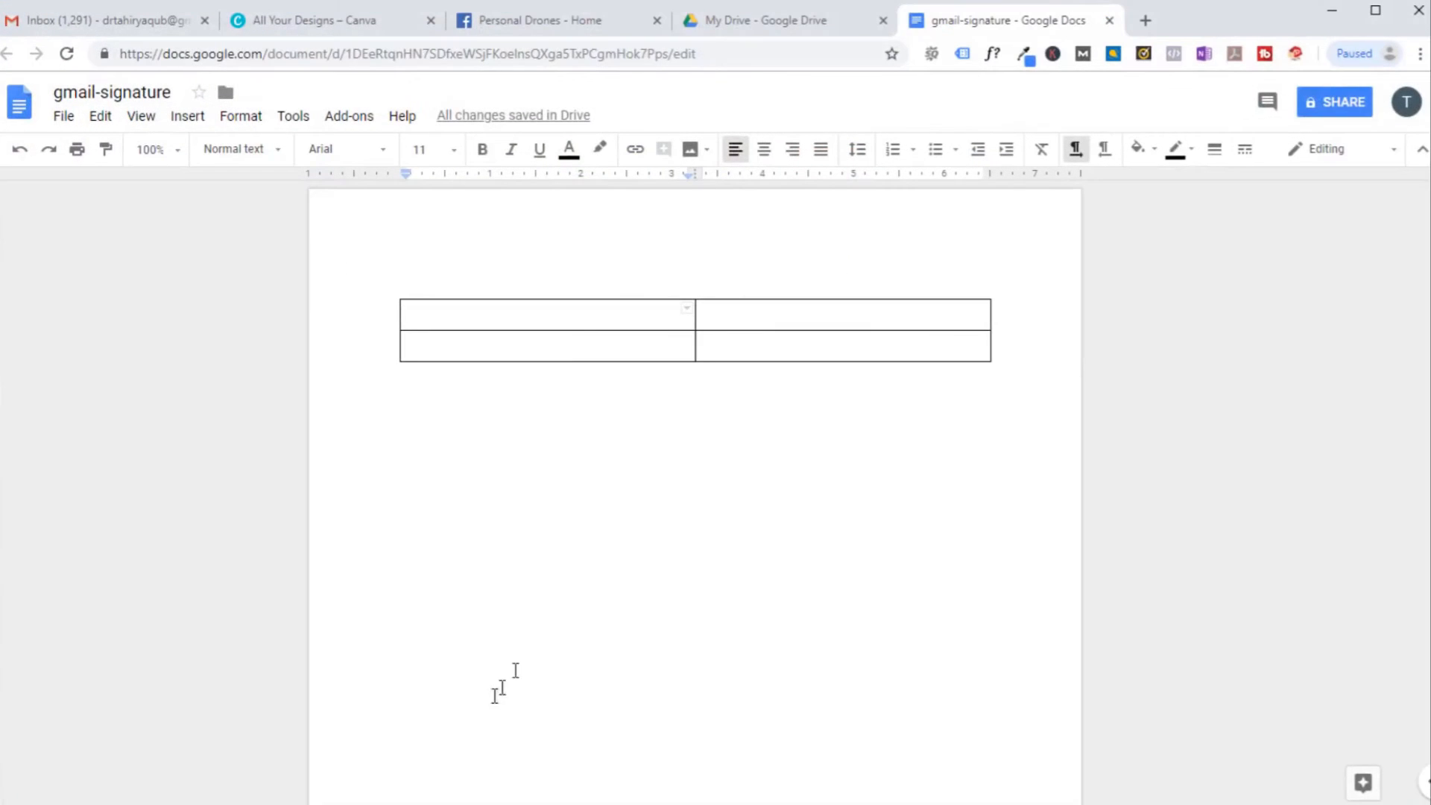
Open canva.com in a new browser tab
{"action": "key", "text": "ctrl+t"}
{"action": "type", "text": "canva.c"}
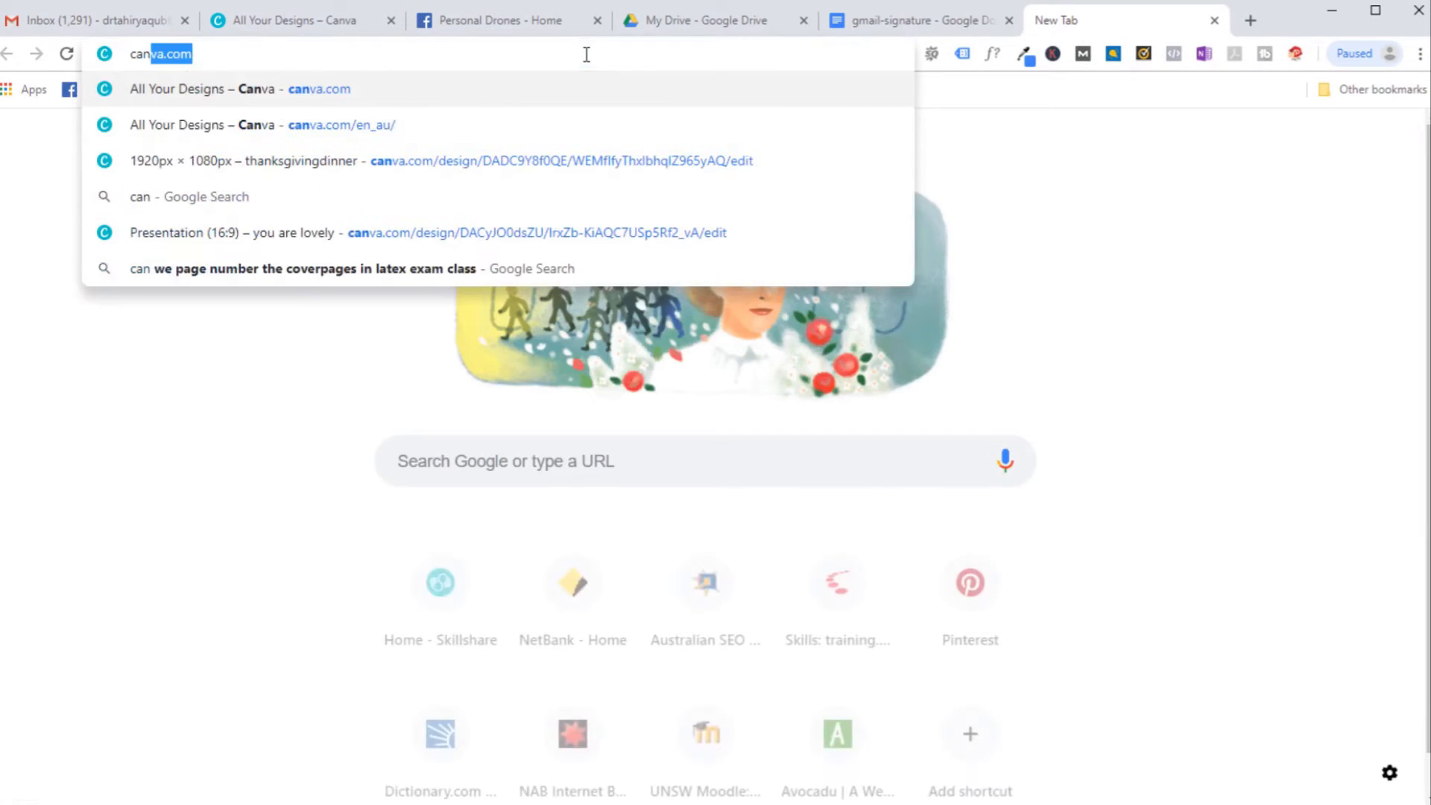
{"action": "type", "text": "om"}
{"action": "key", "text": "Return"}
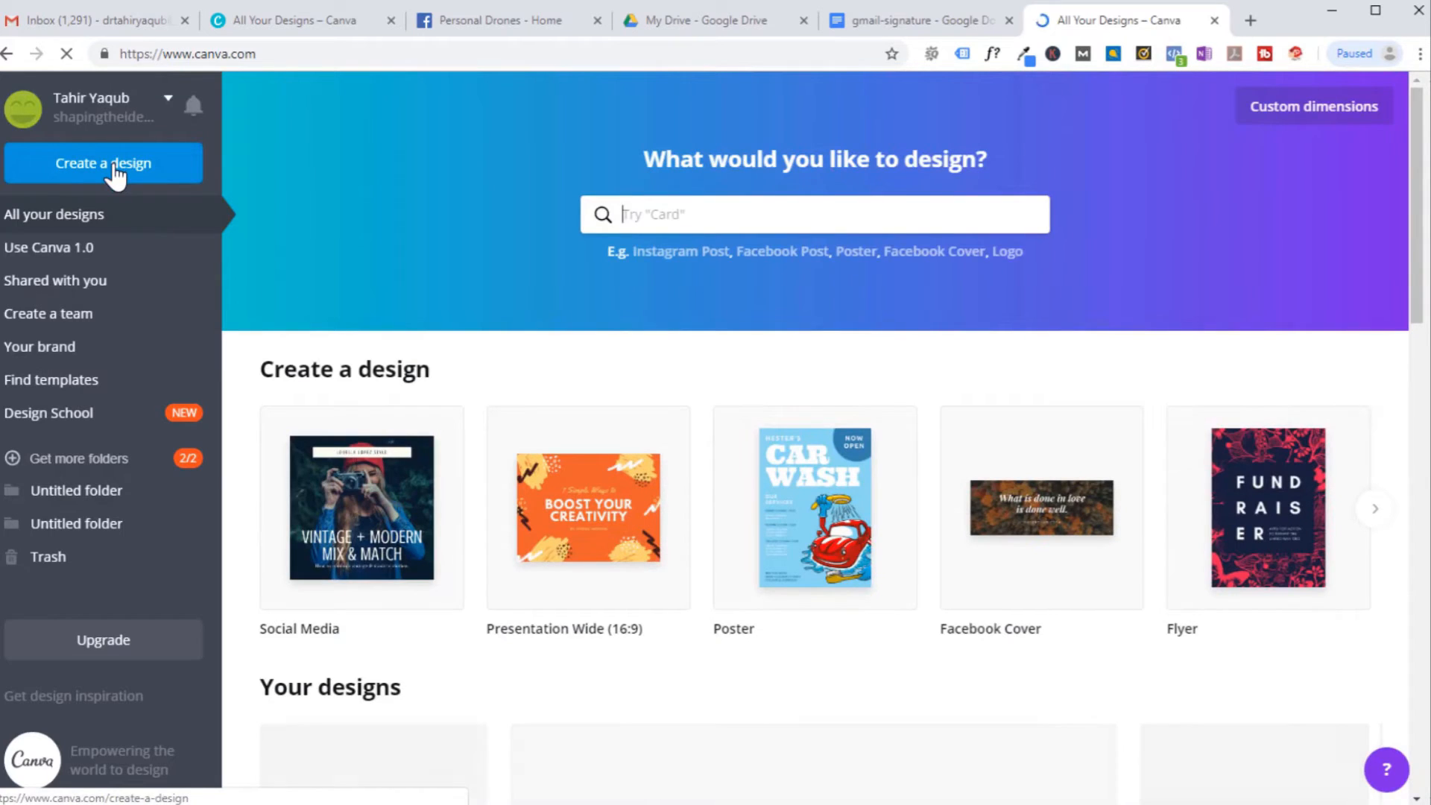
Create a new Canva design with custom dimensions of 200 × 200 px
{"action": "left_click", "coordinate": [1266, 118]}
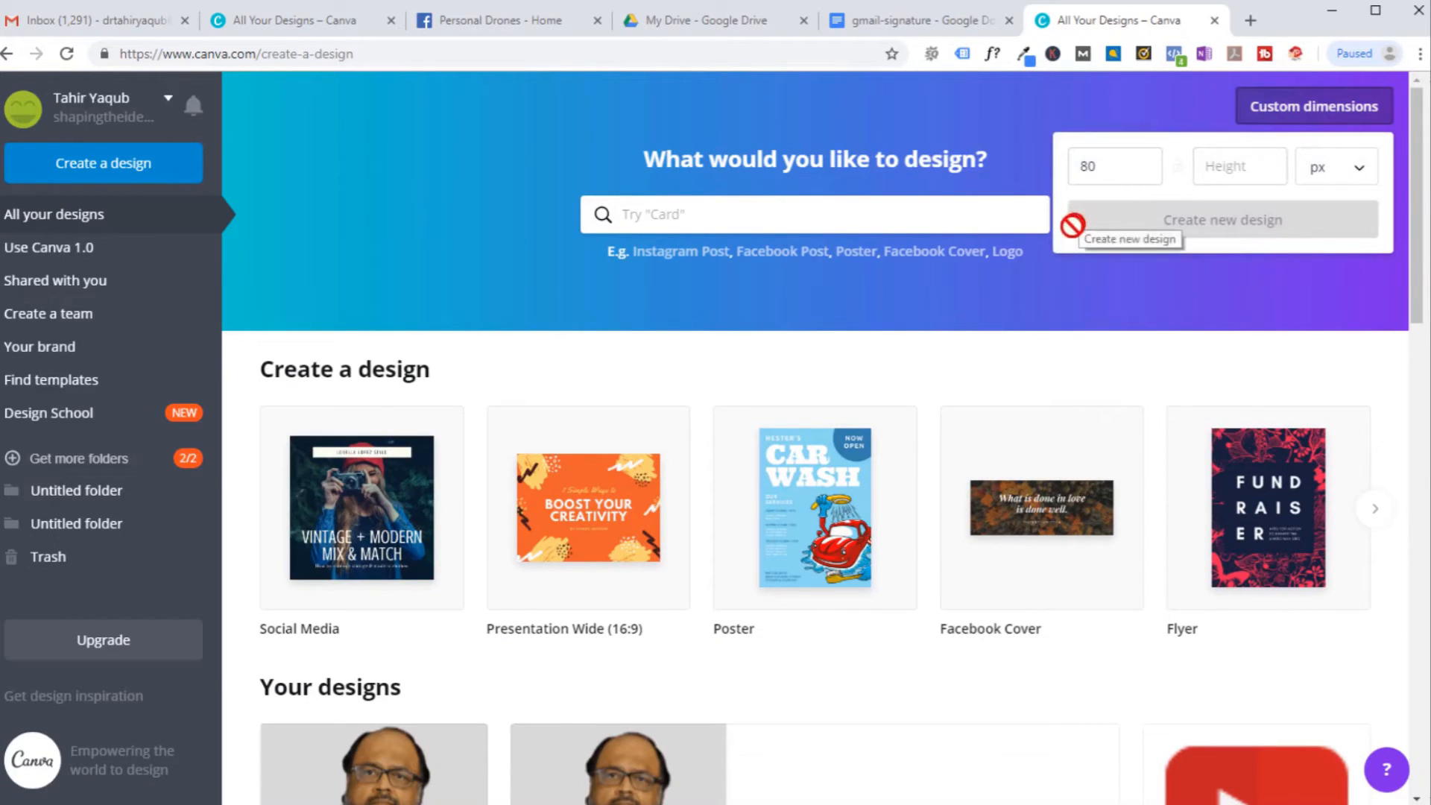
{"action": "left_click", "coordinate": [1122, 170]}
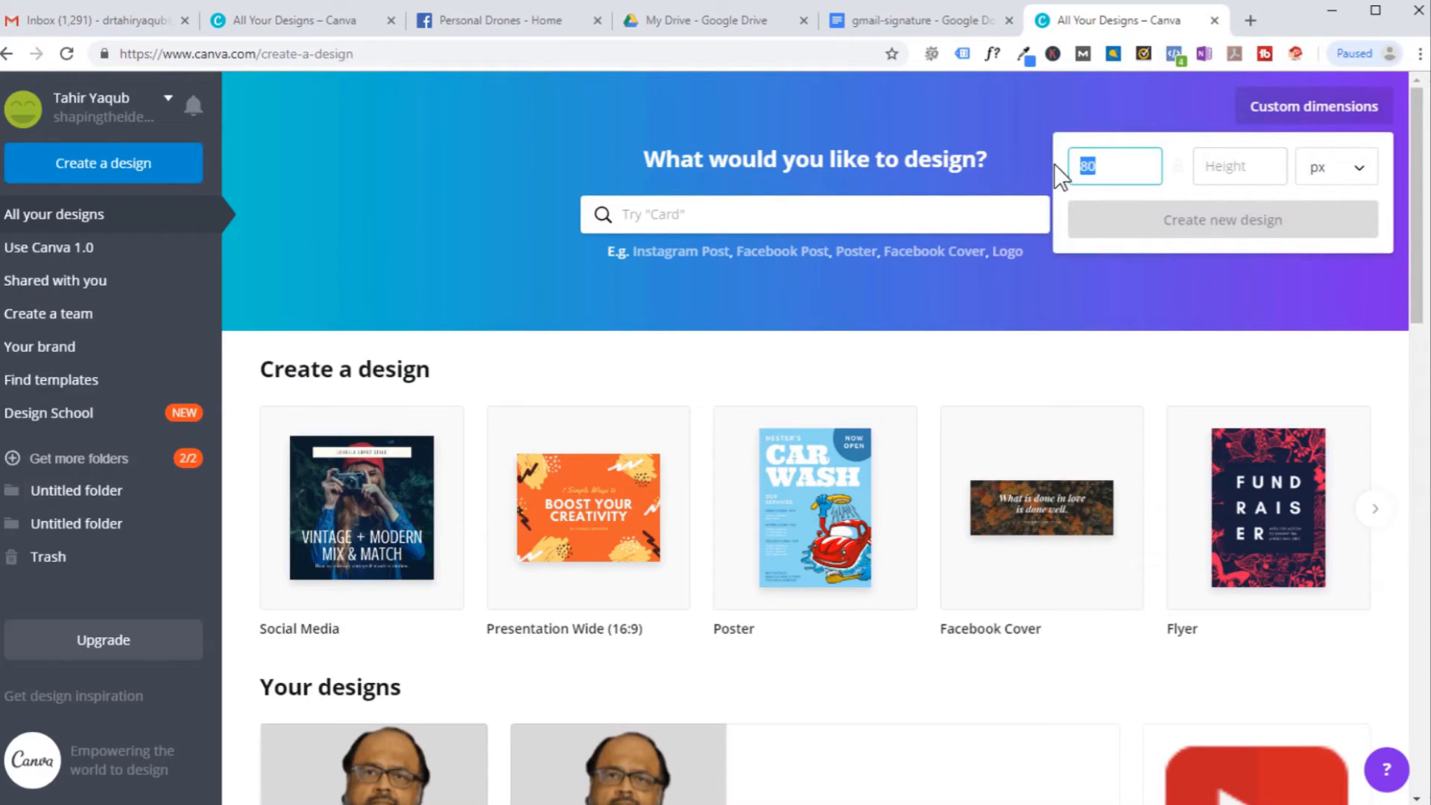
{"action": "type", "text": "200"}
{"action": "left_click", "coordinate": [1255, 165]}
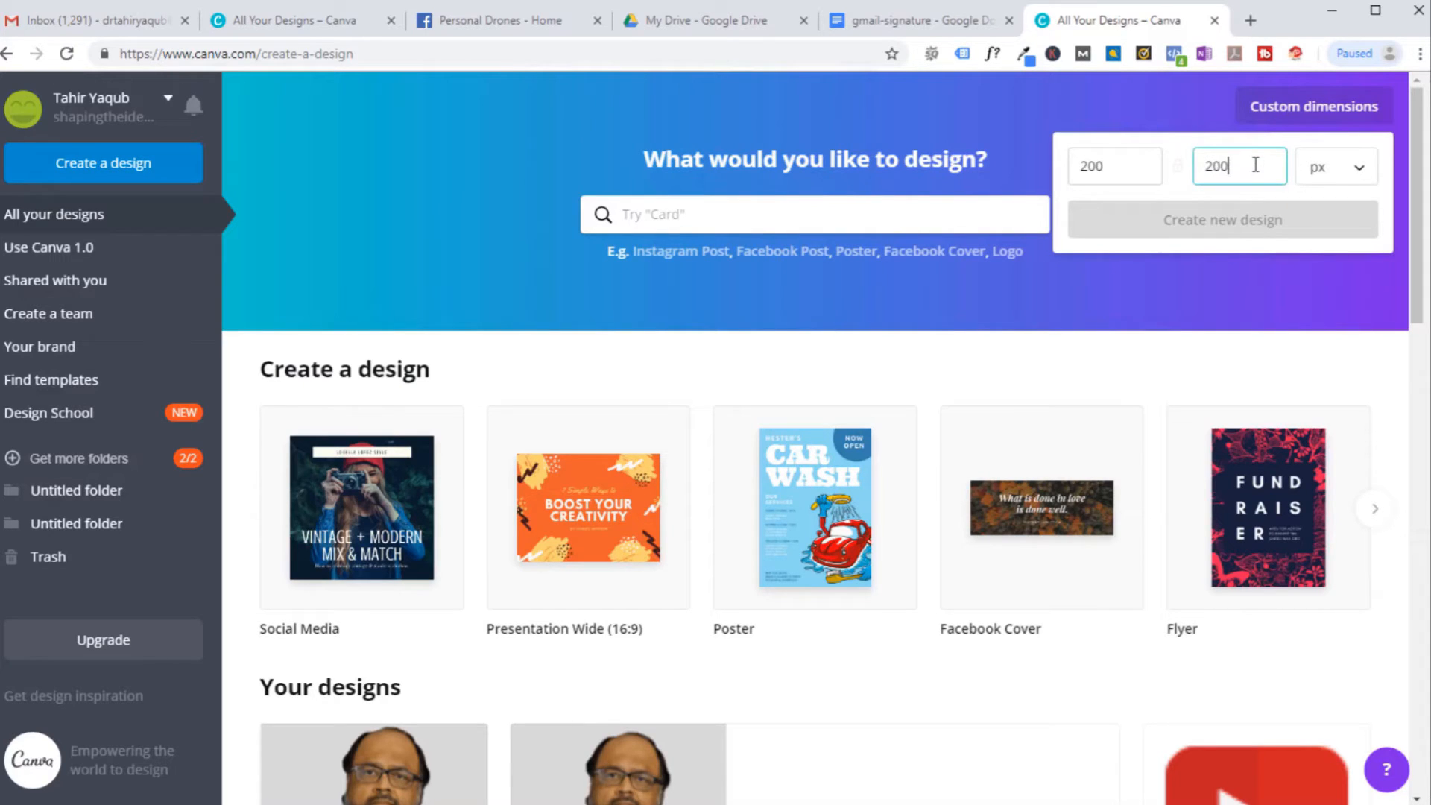
{"action": "type", "text": "200"}
{"action": "left_click", "coordinate": [1204, 221]}
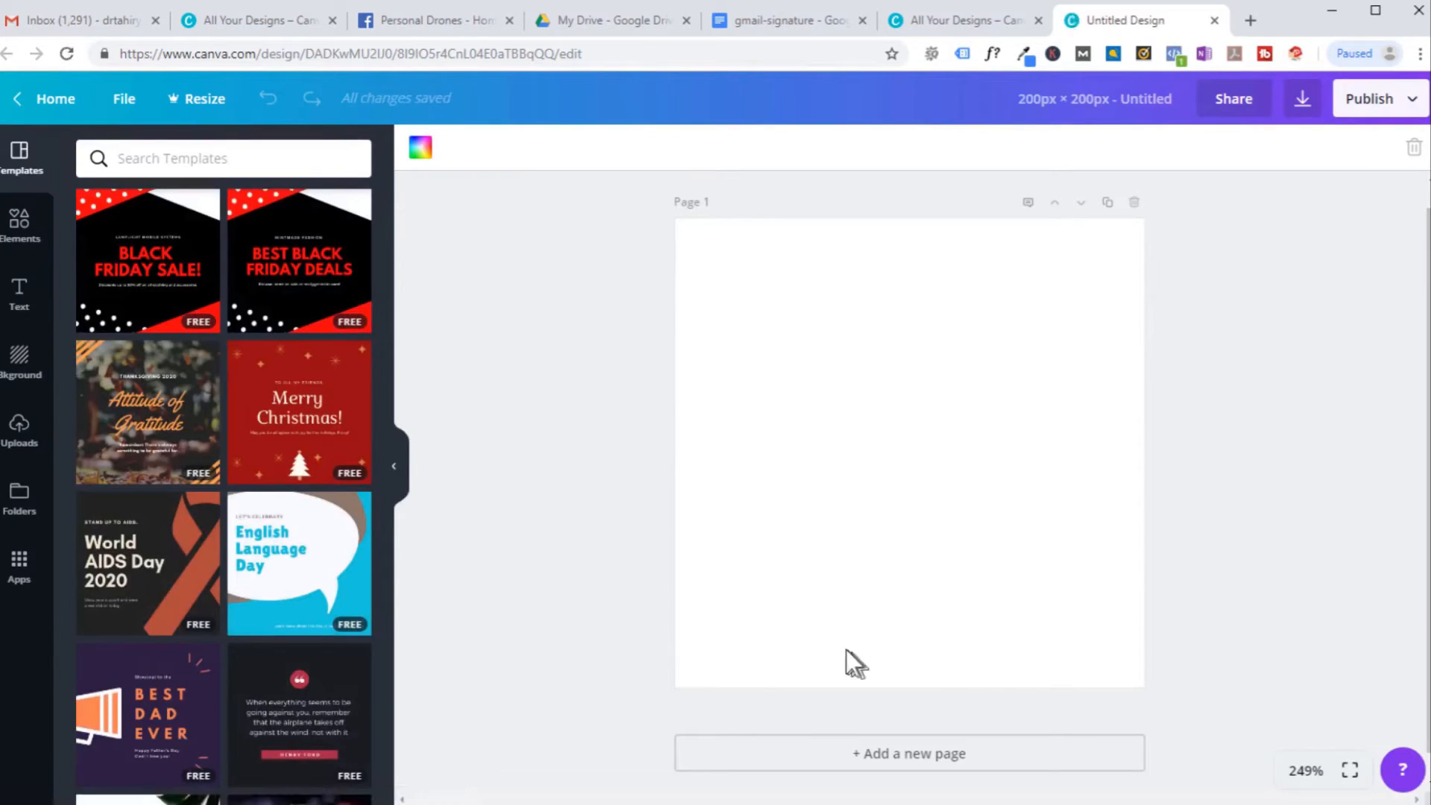
Show the uploaded images and look over the picture files available for upload, without uploading any
{"action": "left_click", "coordinate": [20, 431]}
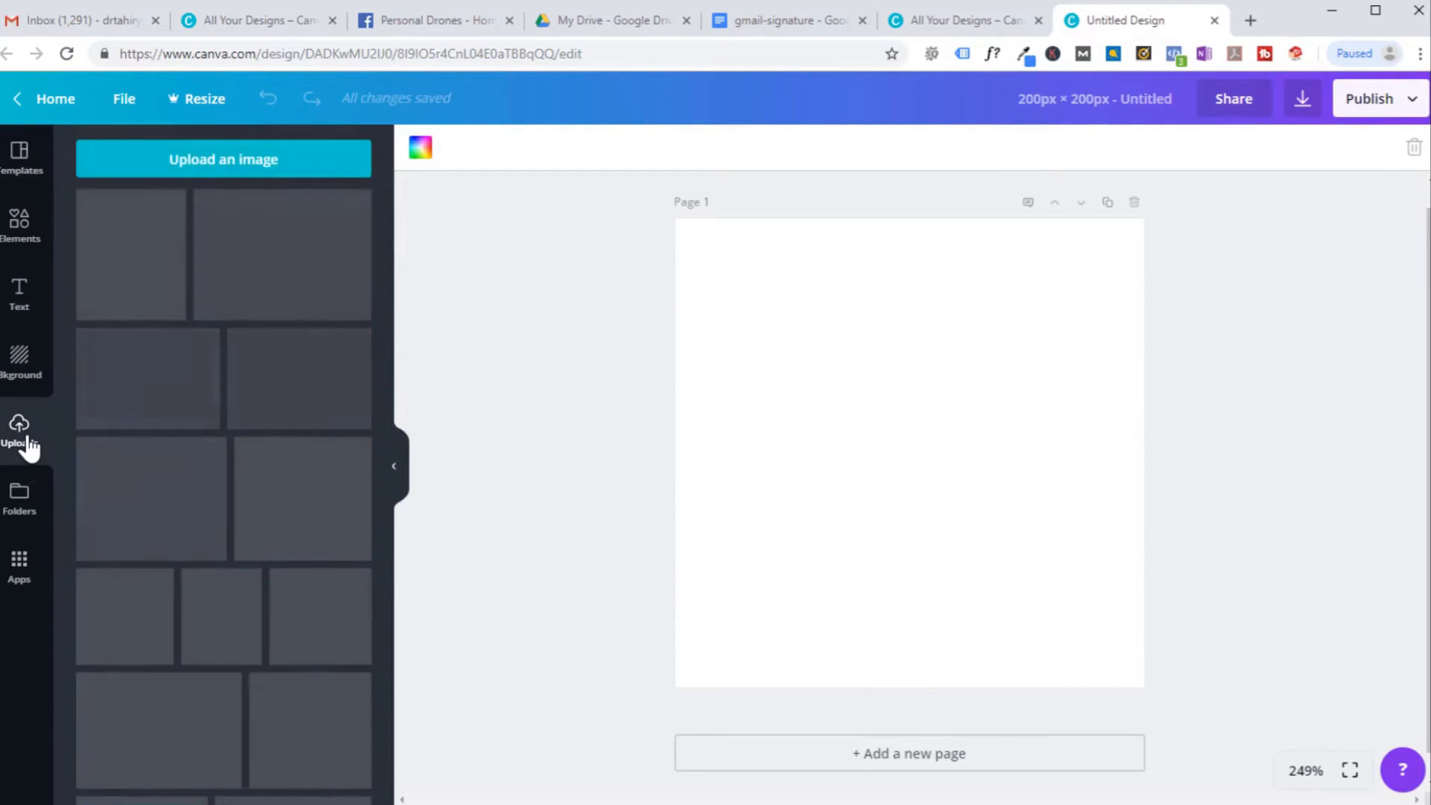
{"action": "left_click", "coordinate": [245, 164]}
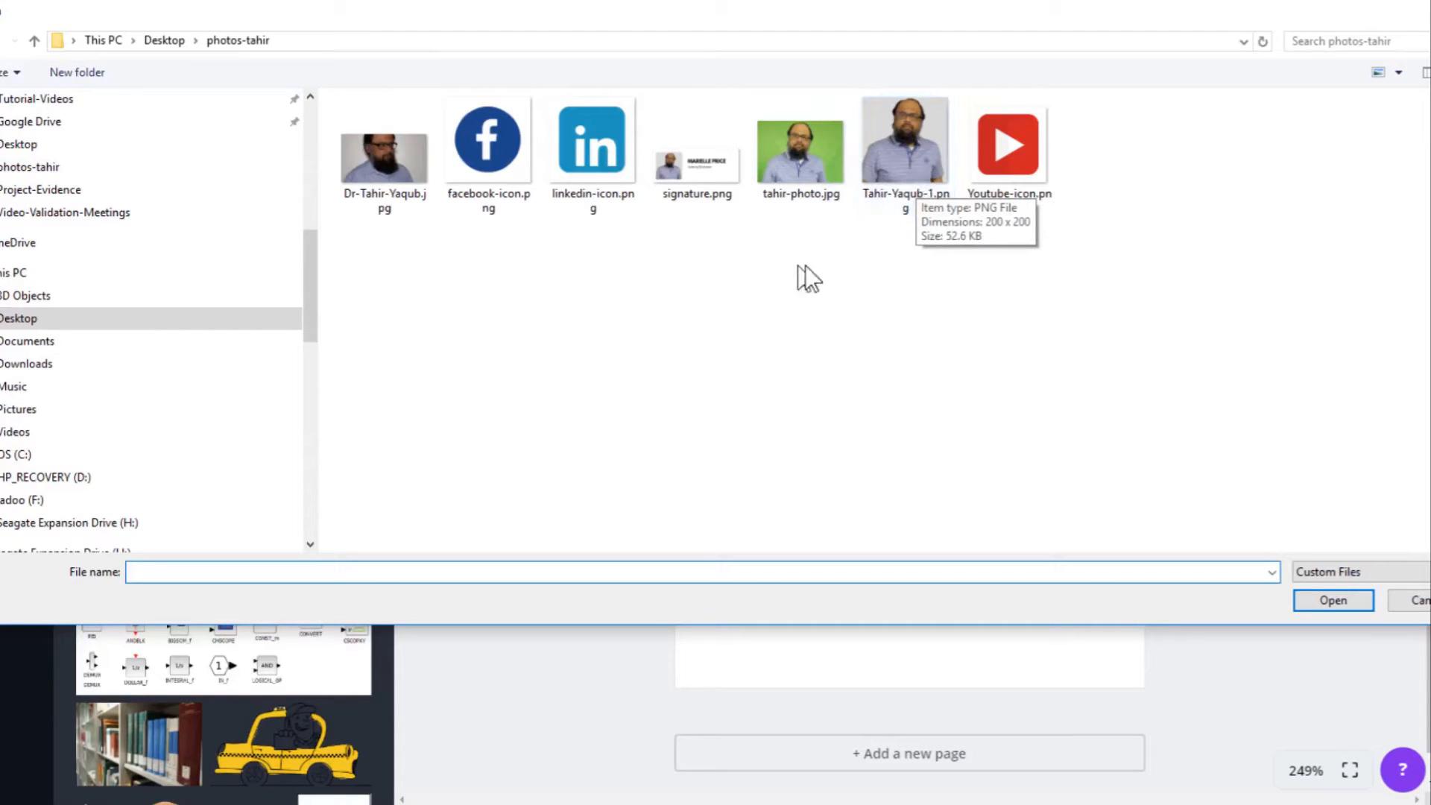
{"action": "left_click", "coordinate": [1410, 600]}
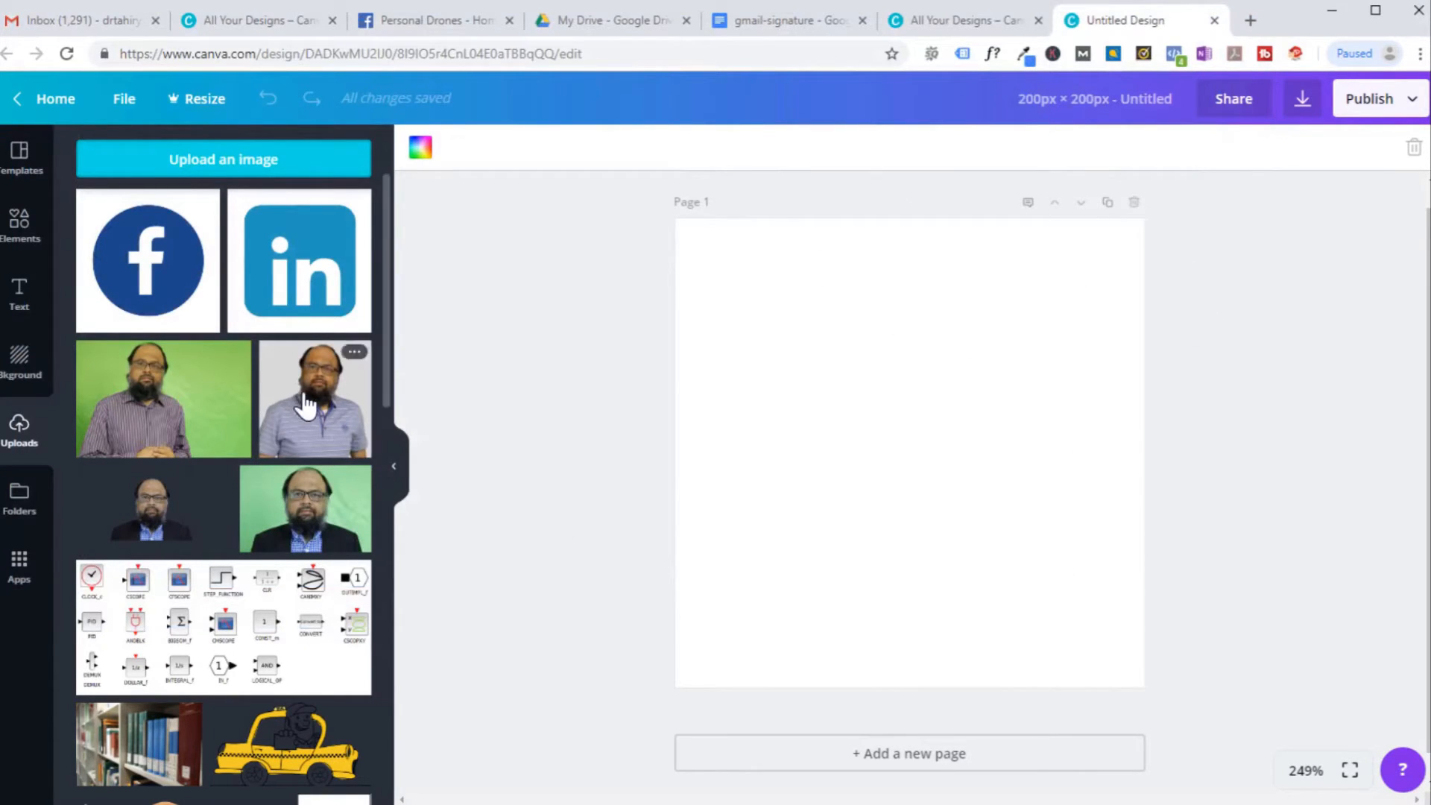
Place the uploaded portrait in the striped polo shirt on the 200 × 200 px page and enlarge it to fill the page
{"action": "left_click_drag", "start_coordinate": [306, 406], "coordinate": [790, 344]}
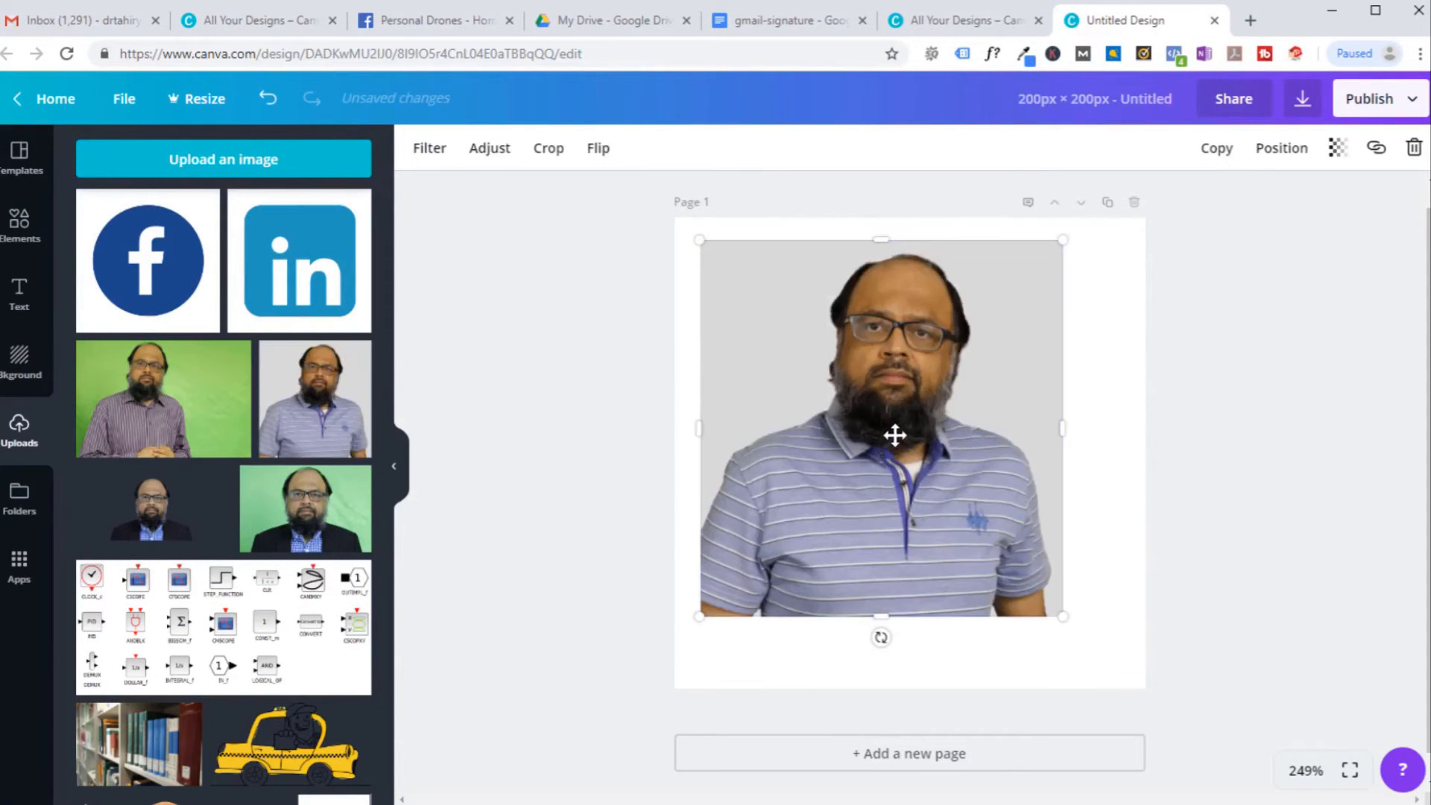
{"action": "left_click_drag", "start_coordinate": [894, 432], "coordinate": [874, 421]}
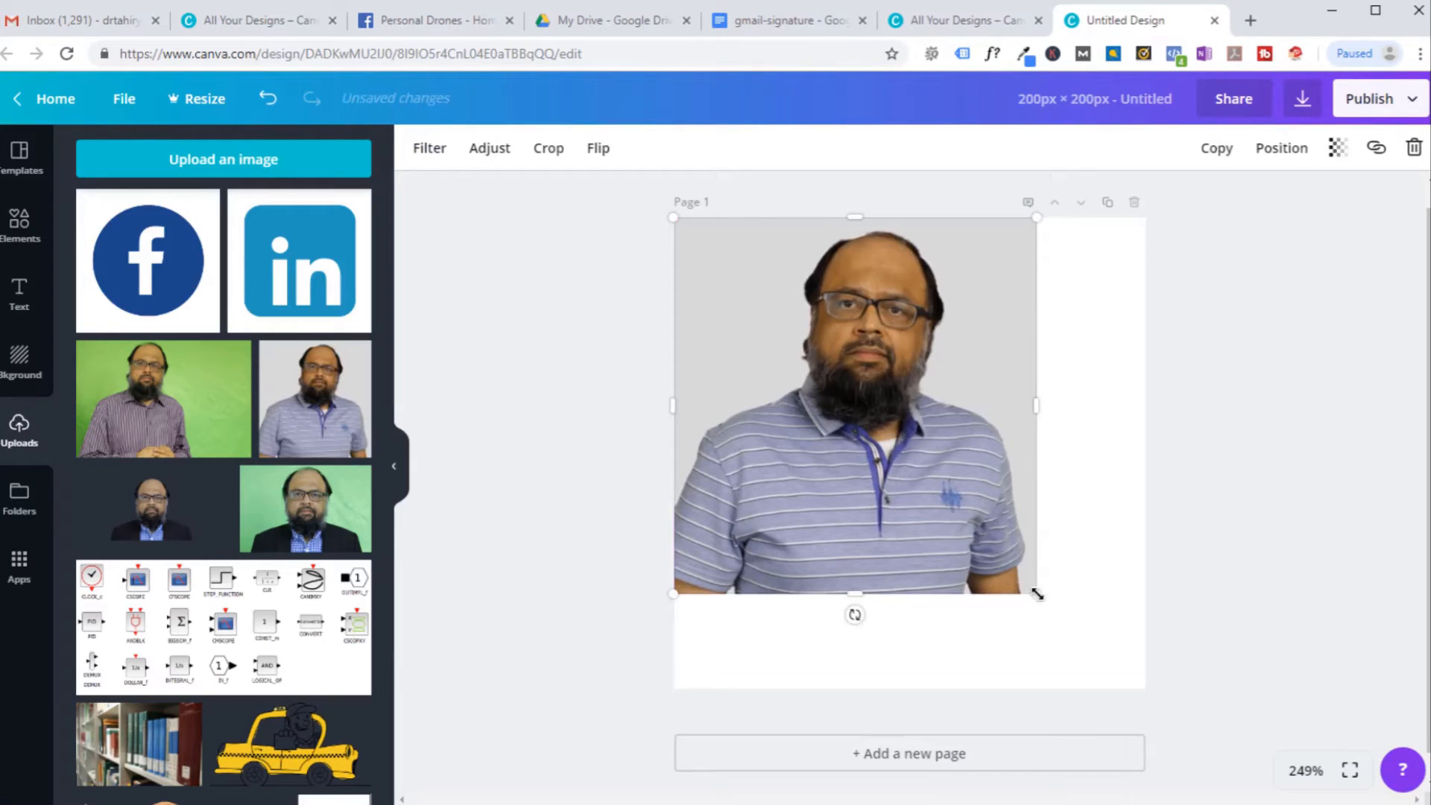
{"action": "left_click_drag", "start_coordinate": [1037, 593], "coordinate": [1152, 682]}
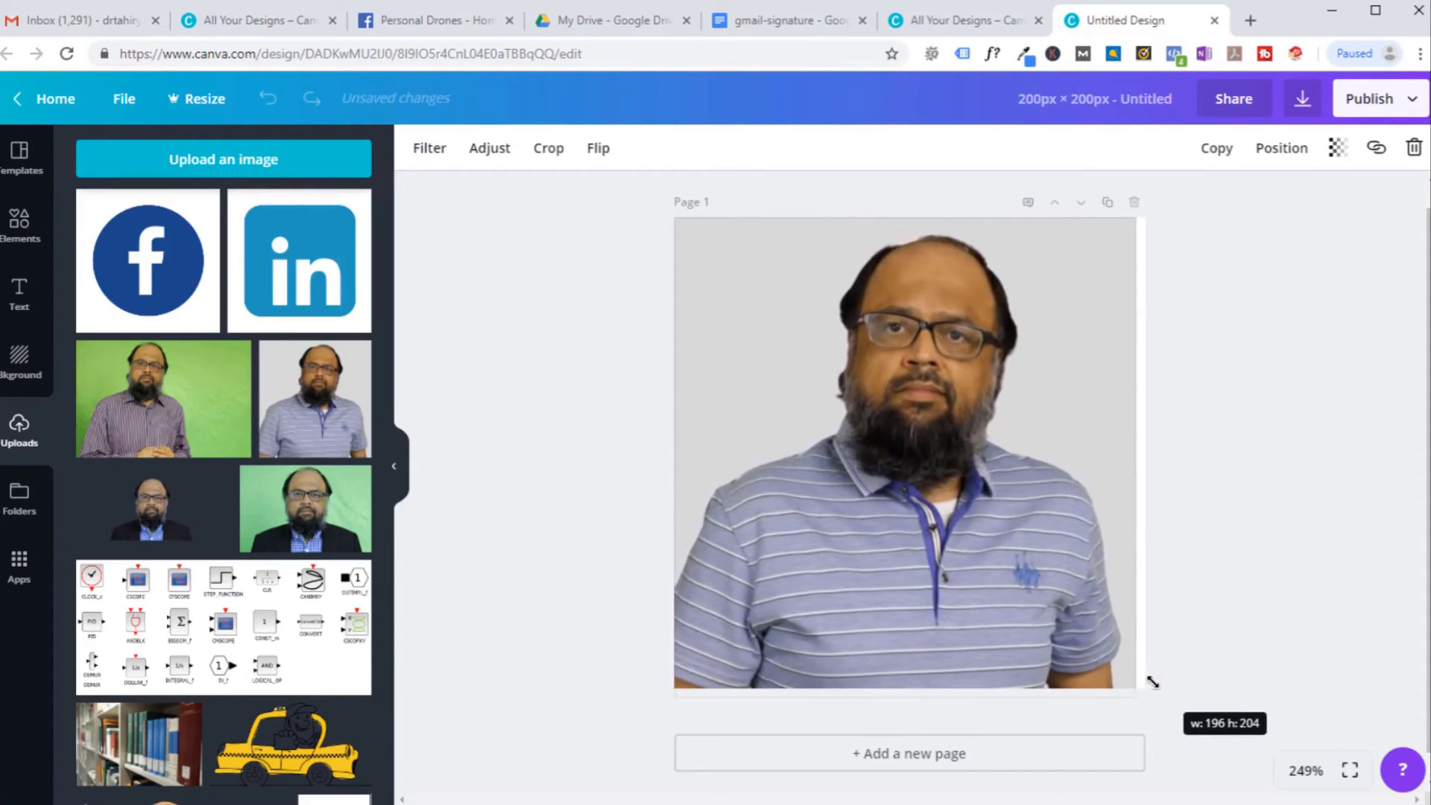
{"action": "left_click_drag", "start_coordinate": [1088, 623], "coordinate": [1093, 618]}
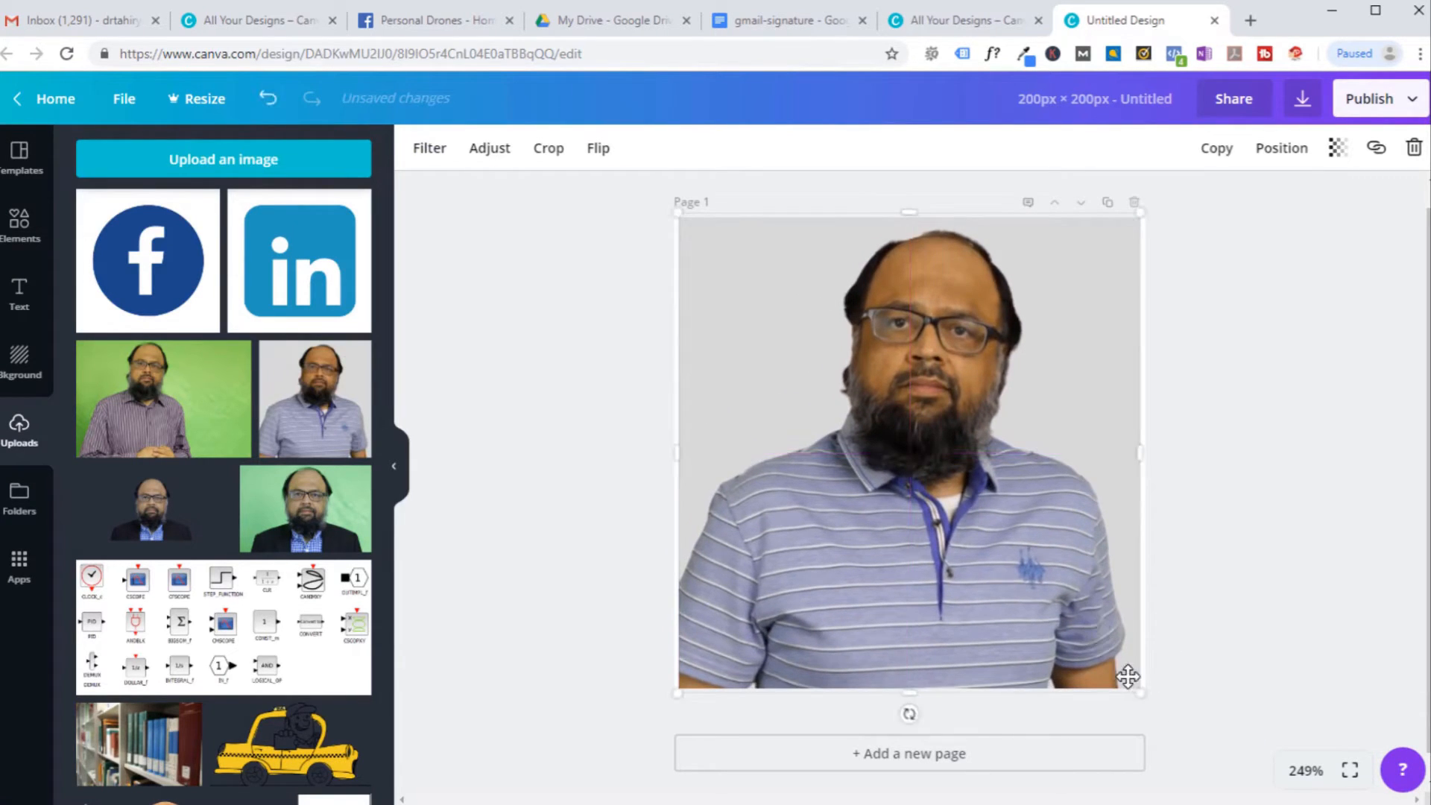
{"action": "left_click_drag", "start_coordinate": [1138, 693], "coordinate": [1144, 690]}
Download the portrait design as a PNG and dismiss the Canva for Work offer to continue editing
{"action": "left_click", "coordinate": [1369, 99]}
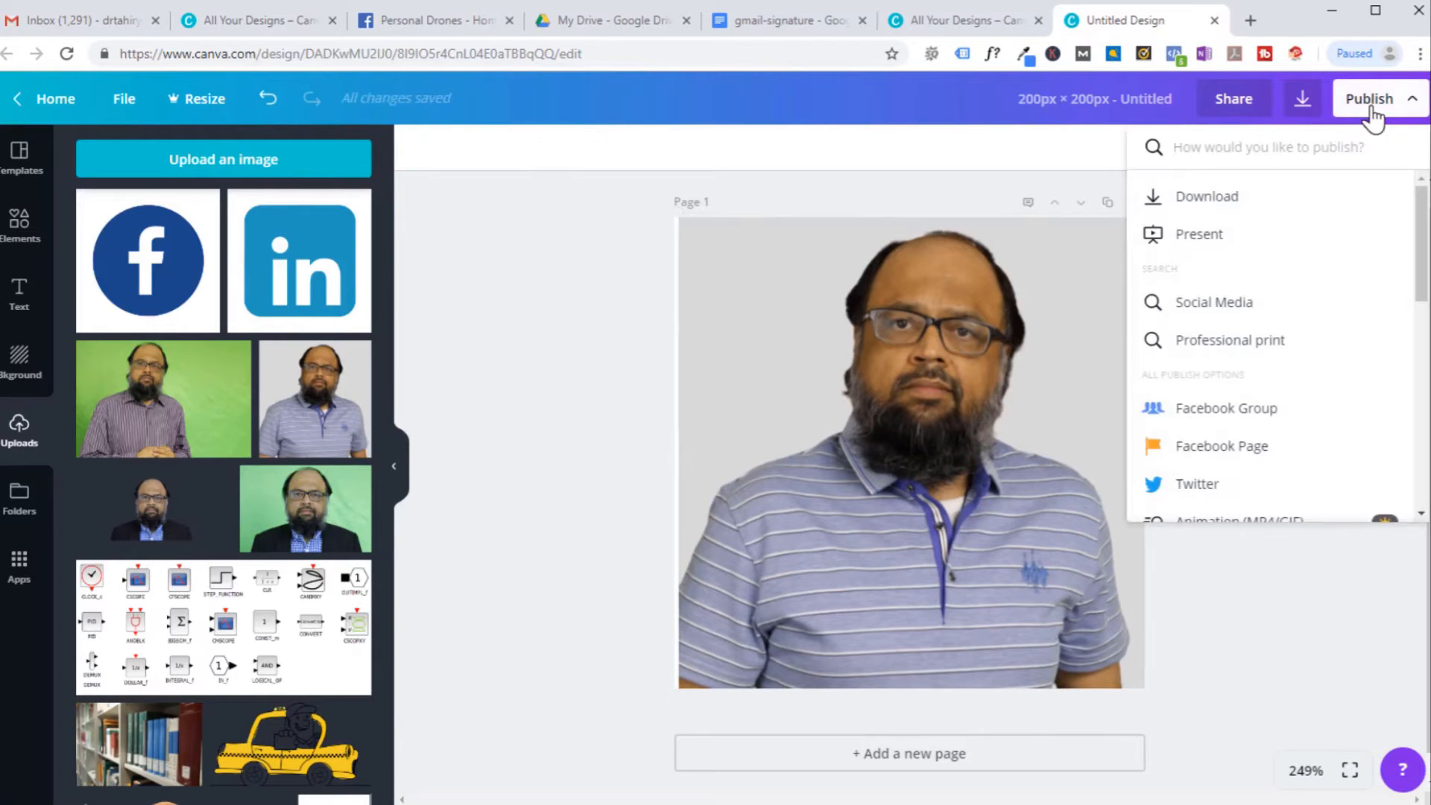
{"action": "left_click", "coordinate": [1204, 213]}
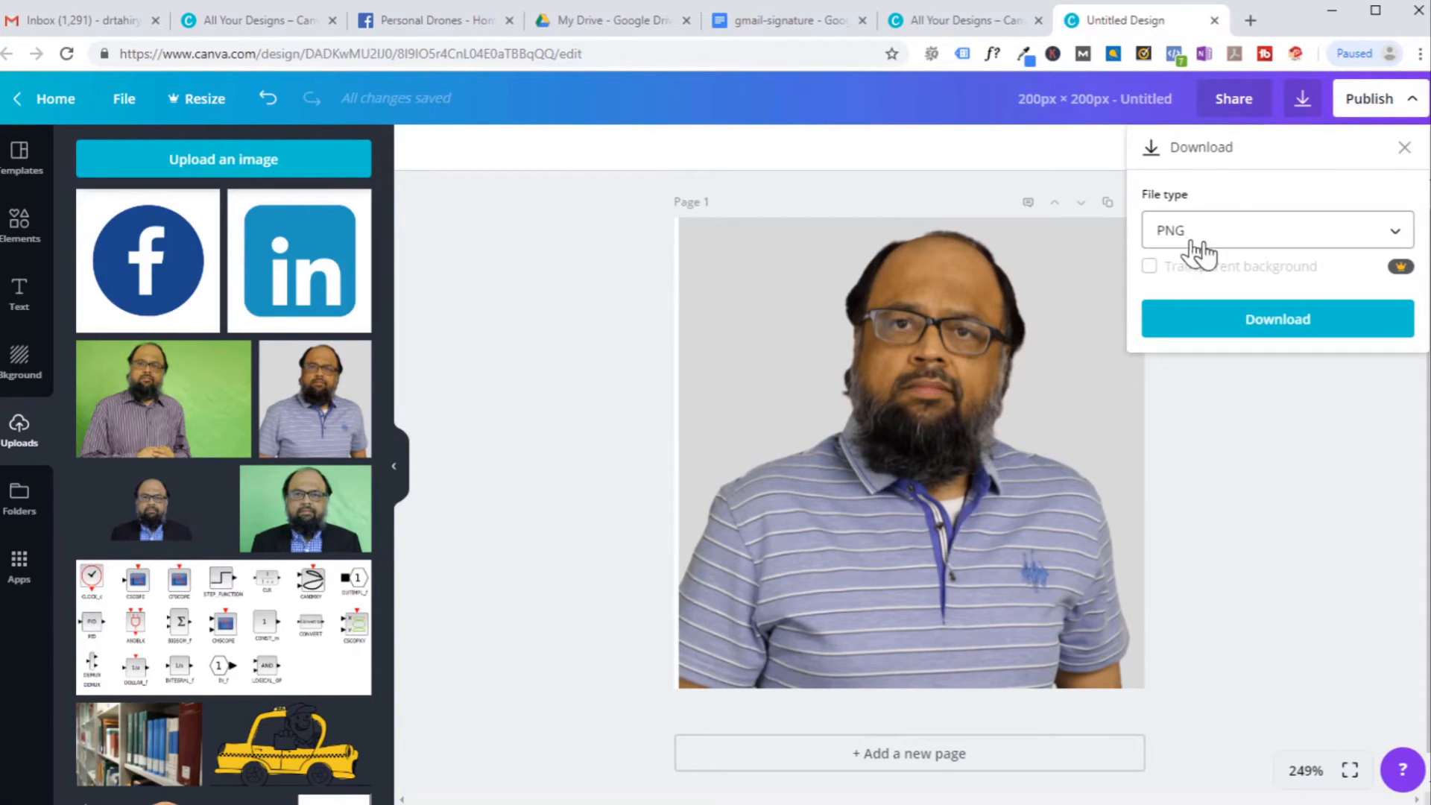
{"action": "left_click", "coordinate": [1281, 324]}
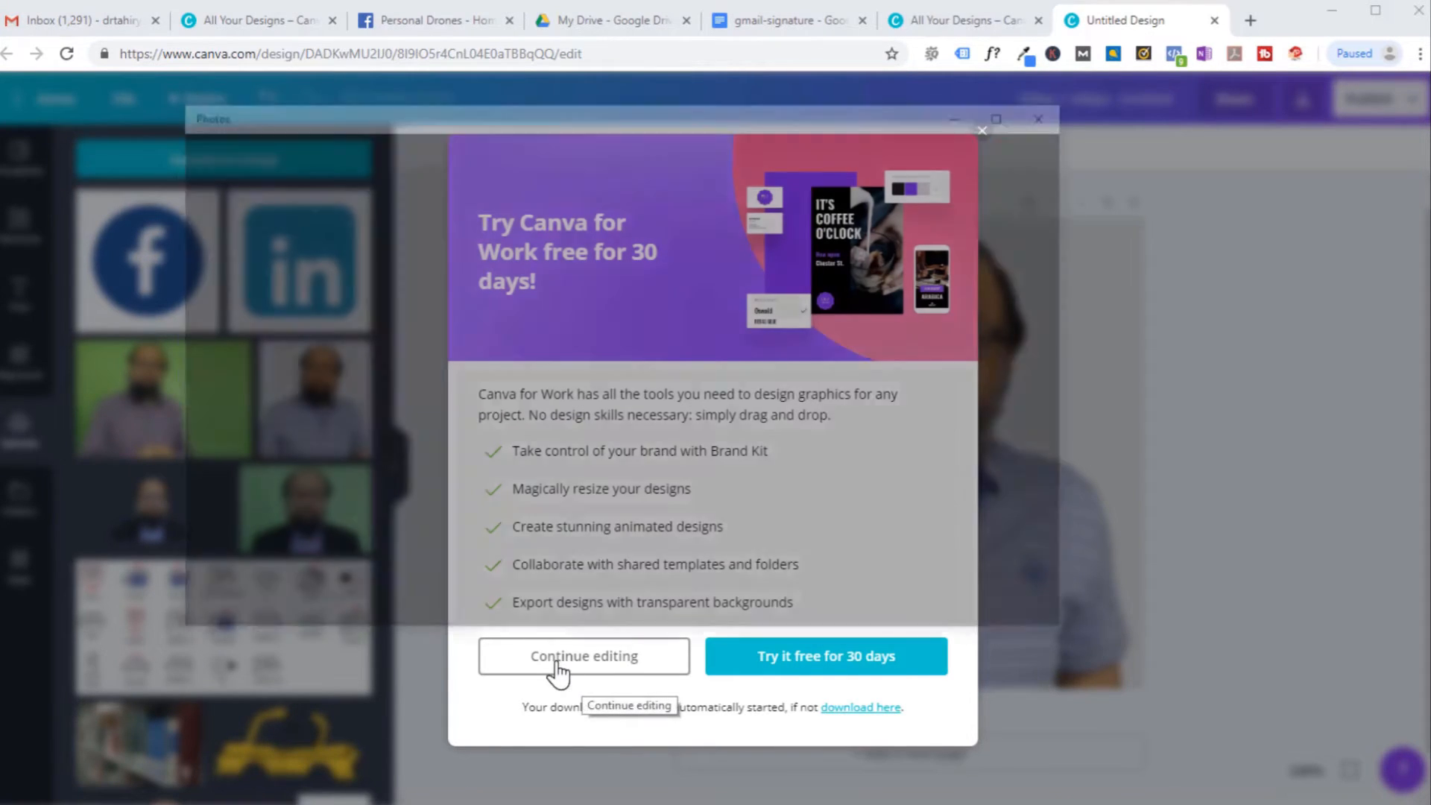
{"action": "left_click", "coordinate": [595, 670]}
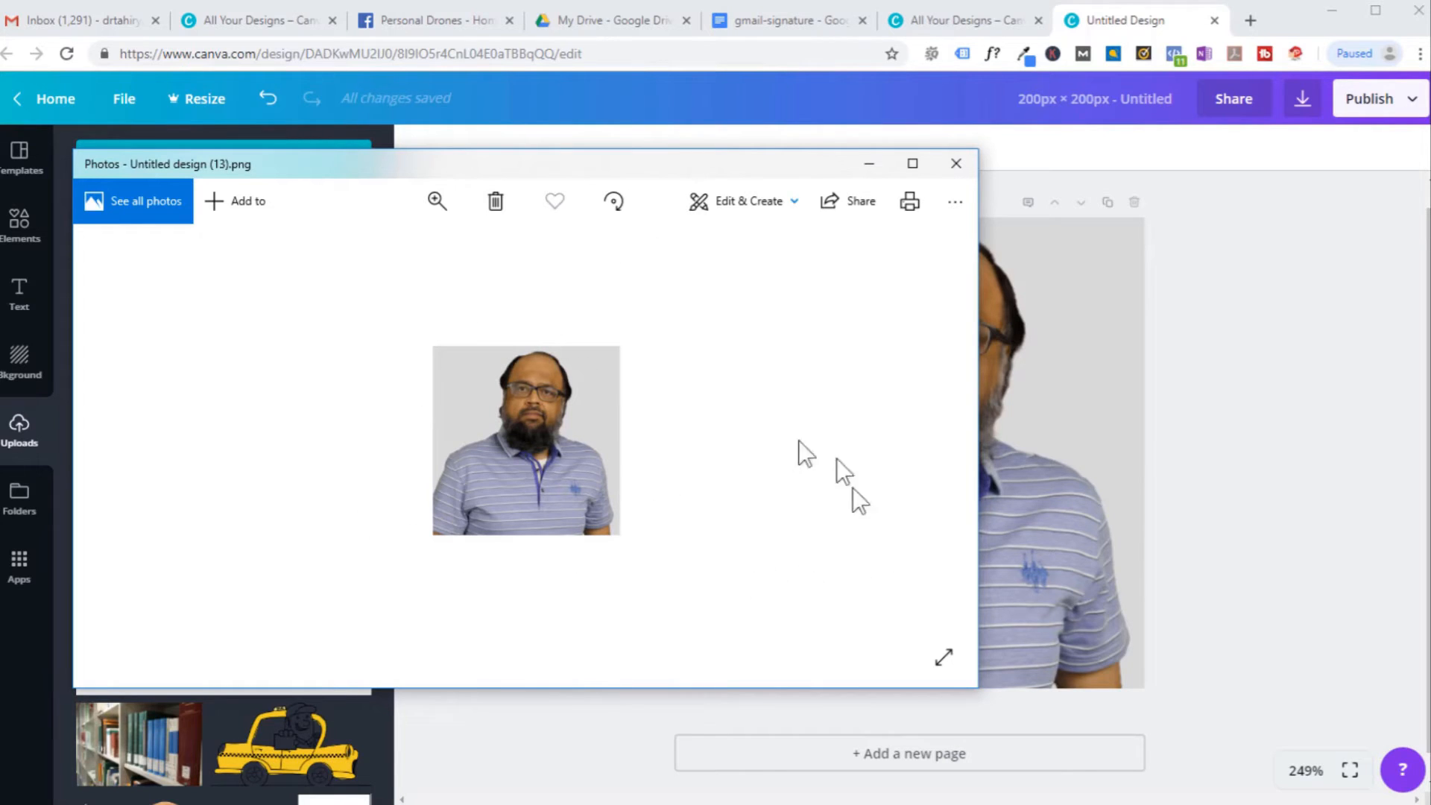
Check the photos folder through the downloaded image's Save As dialog without saving, and close the image viewer
{"action": "left_click", "coordinate": [955, 201]}
{"action": "left_click", "coordinate": [885, 280]}
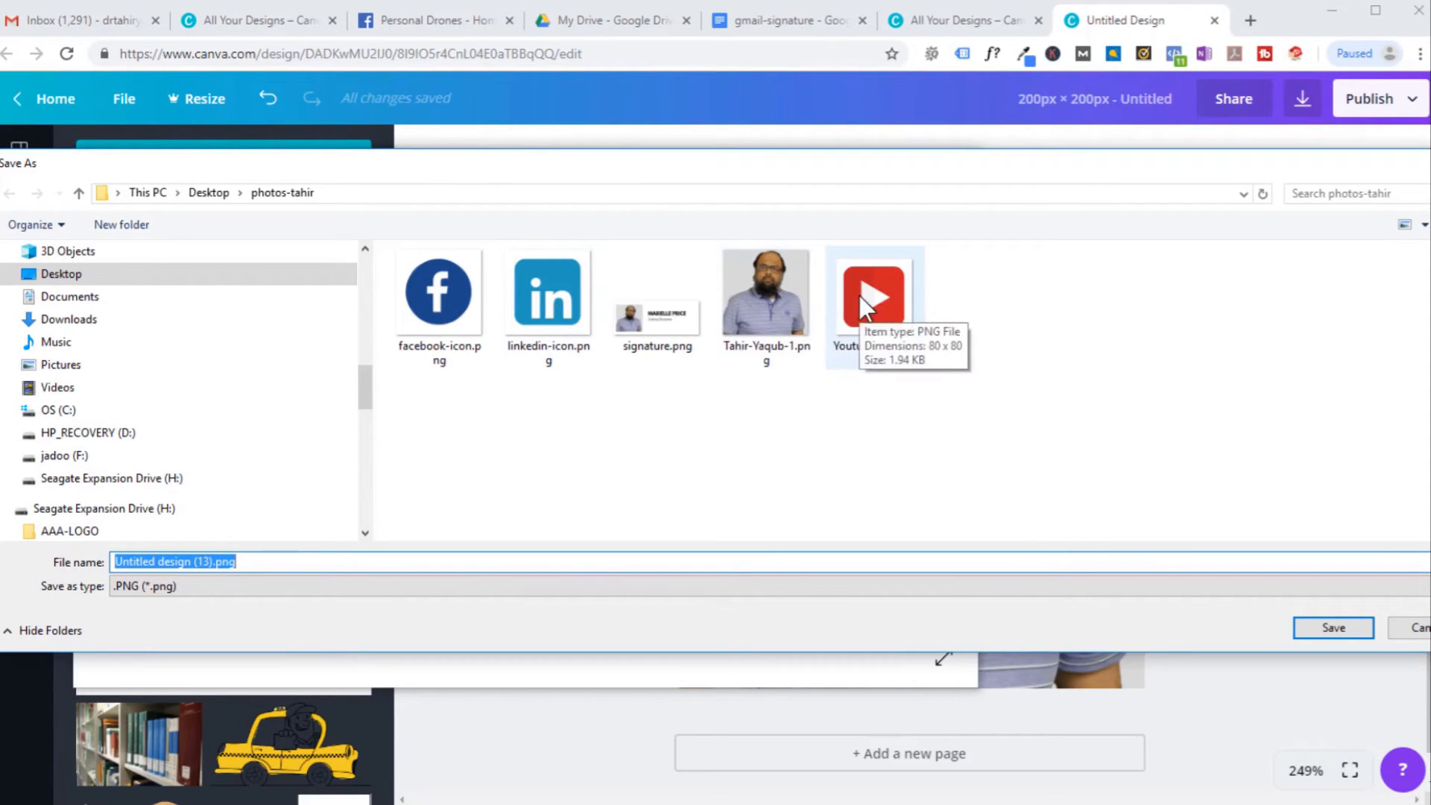
{"action": "left_click", "coordinate": [1422, 628]}
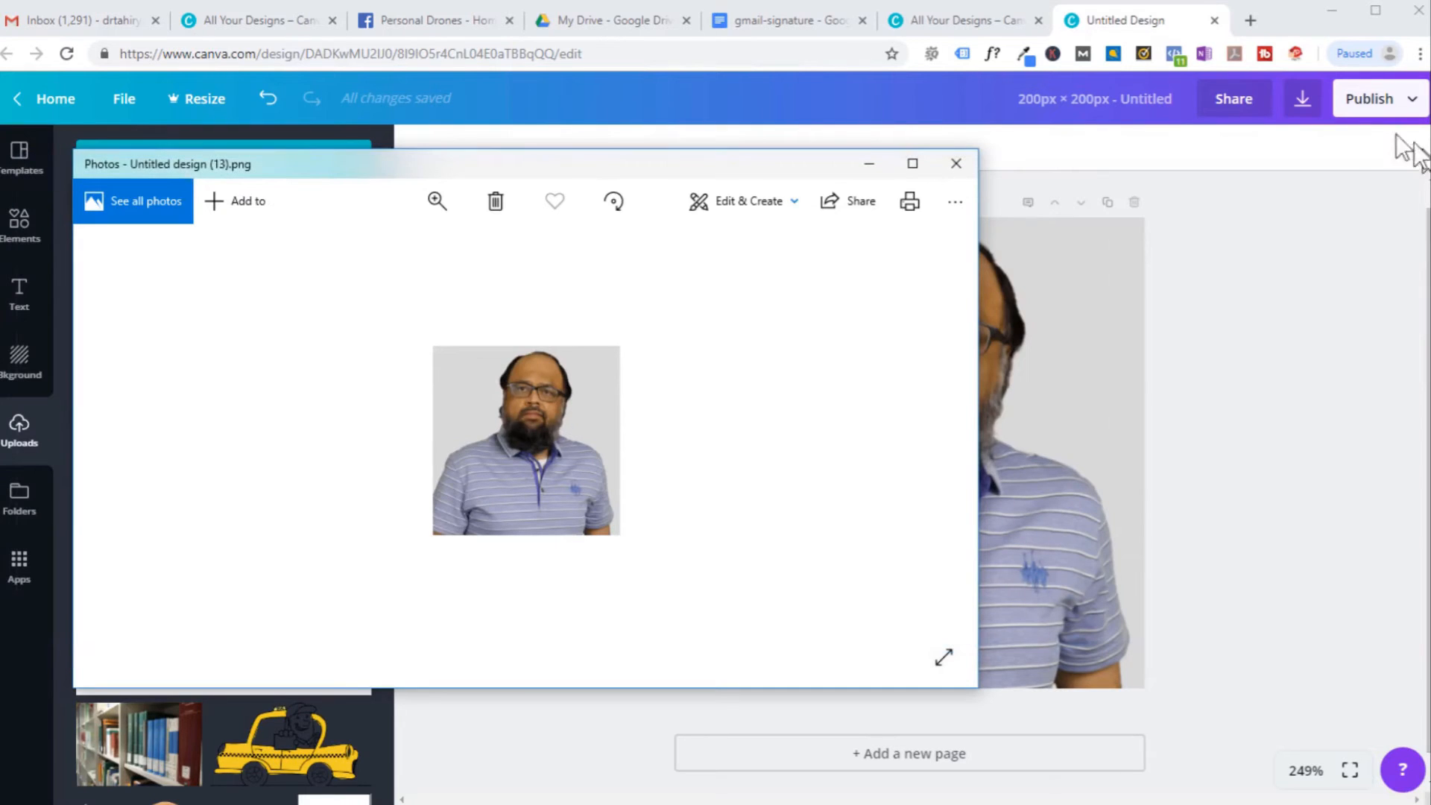
{"action": "left_click", "coordinate": [956, 163]}
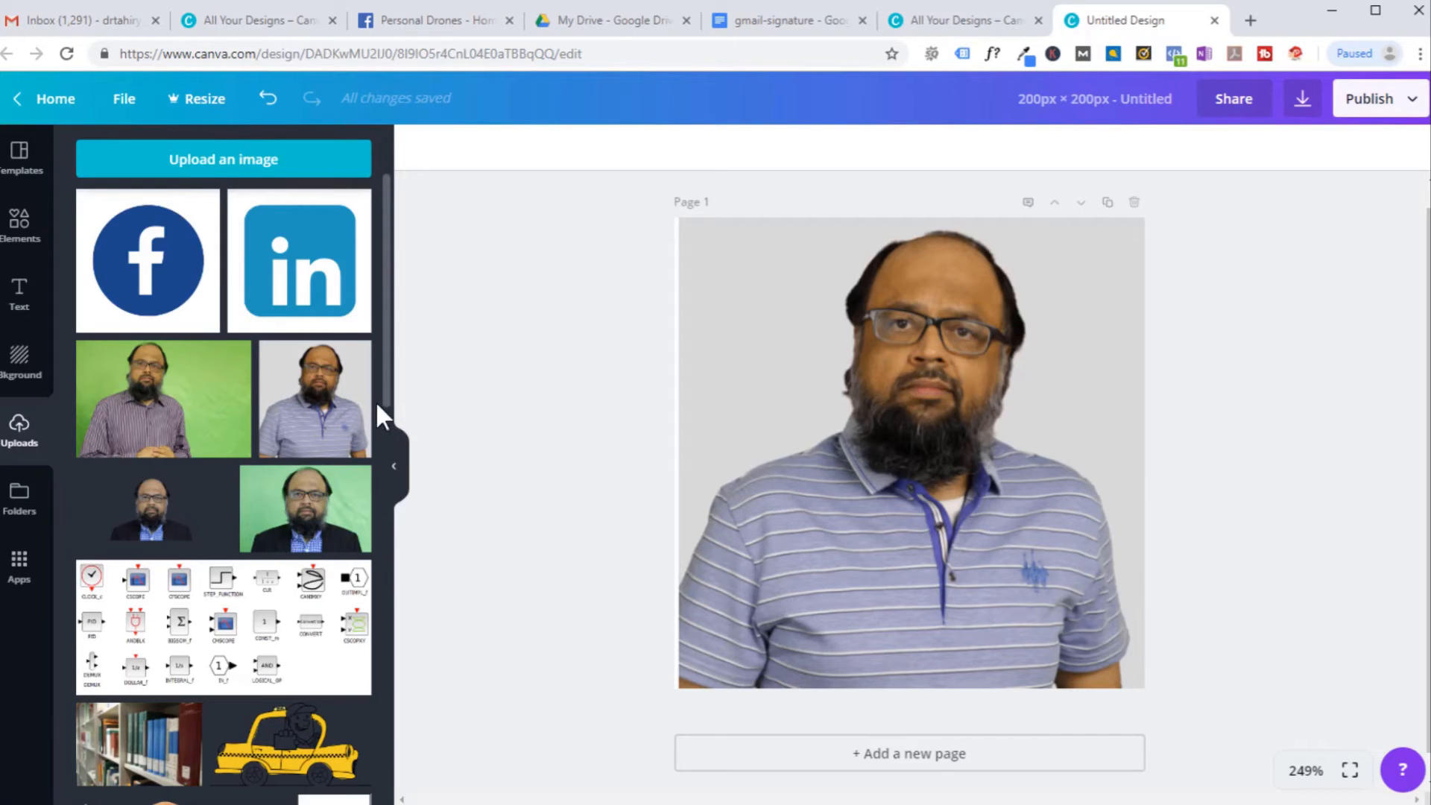
Close the portrait design and create a new Canva design with custom dimensions of 80 × 80 px
{"action": "left_click", "coordinate": [1215, 20]}
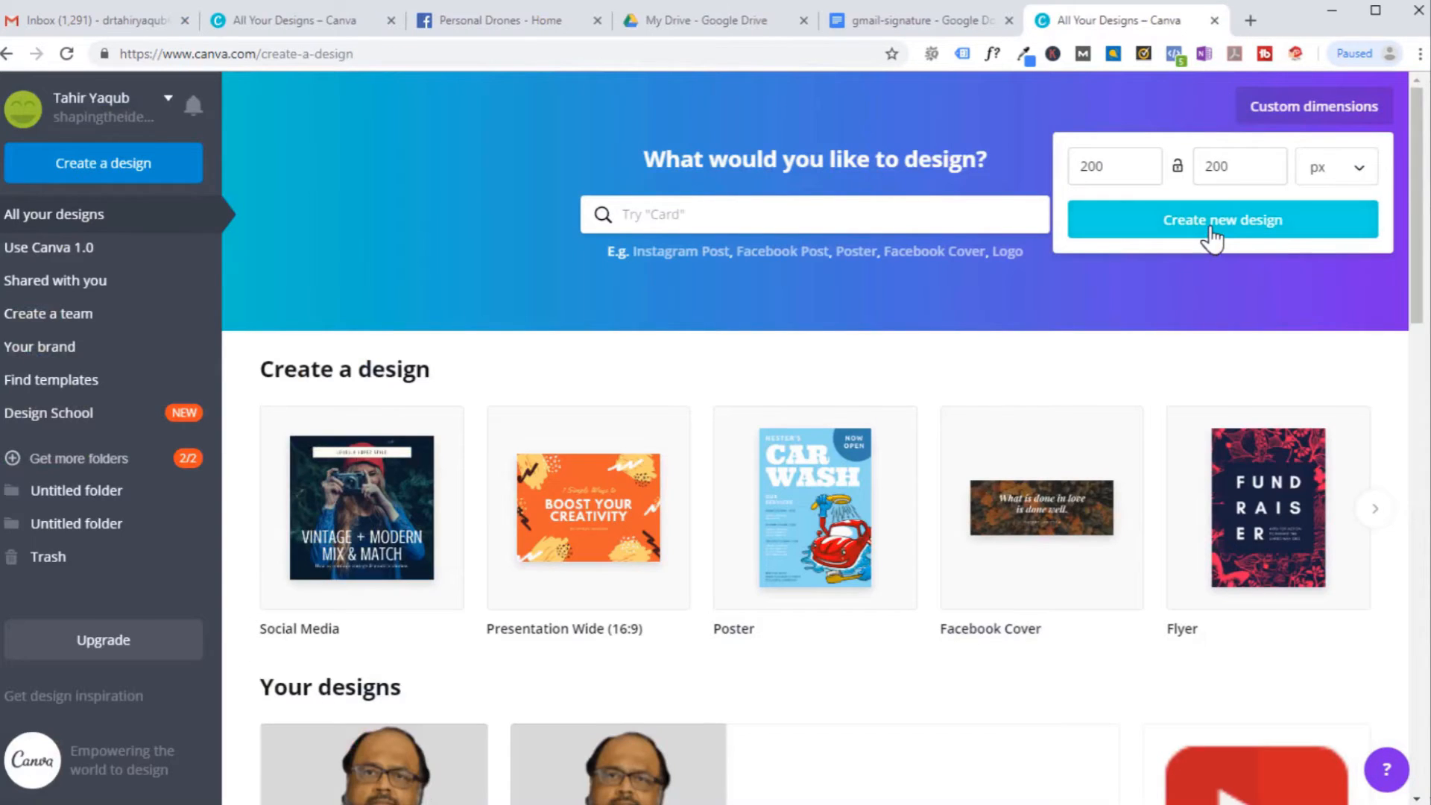
{"action": "left_click", "coordinate": [1210, 225]}
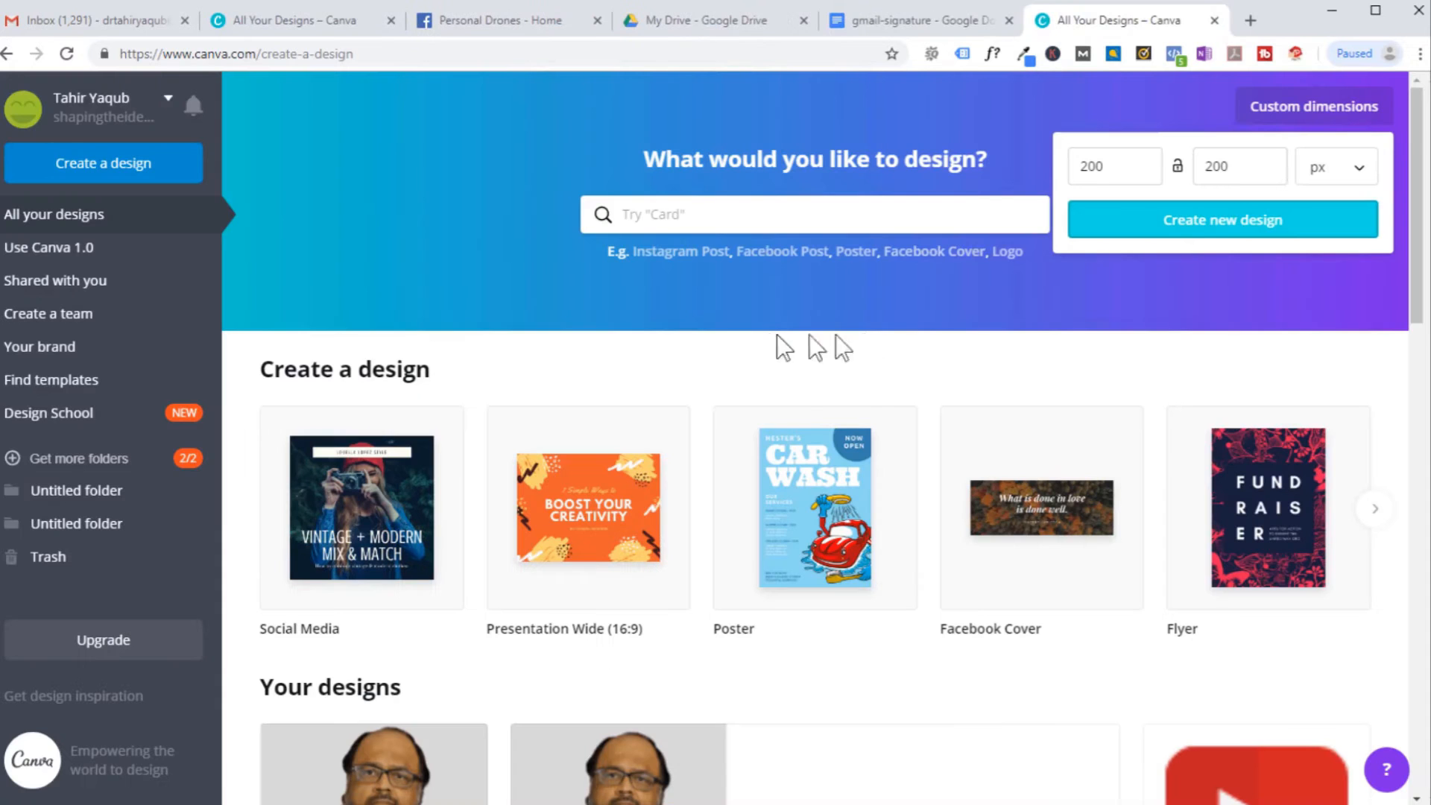
{"action": "left_click", "coordinate": [1118, 166]}
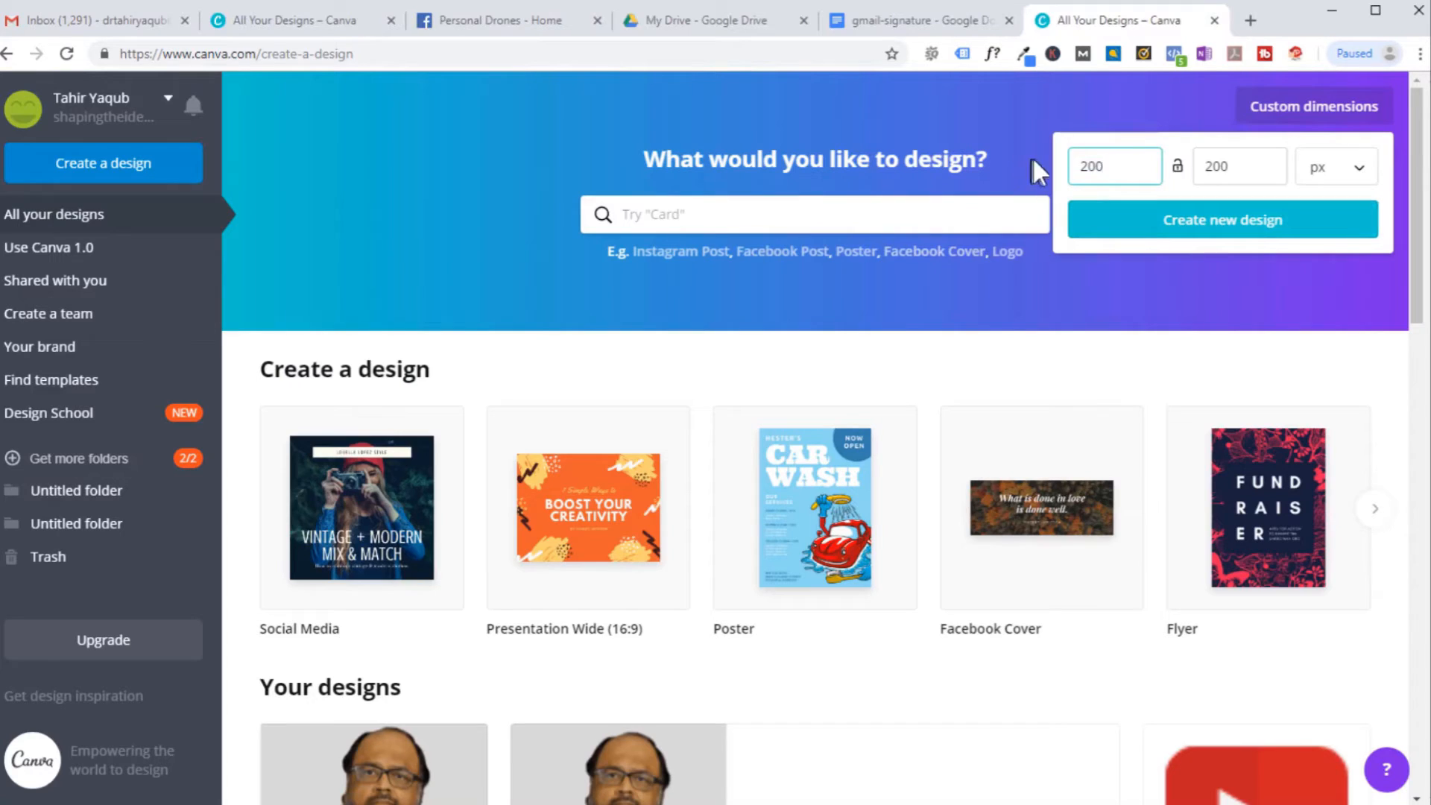
{"action": "left_click_drag", "start_coordinate": [1112, 166], "coordinate": [1078, 166]}
{"action": "type", "text": "80"}
{"action": "key", "text": "Tab"}
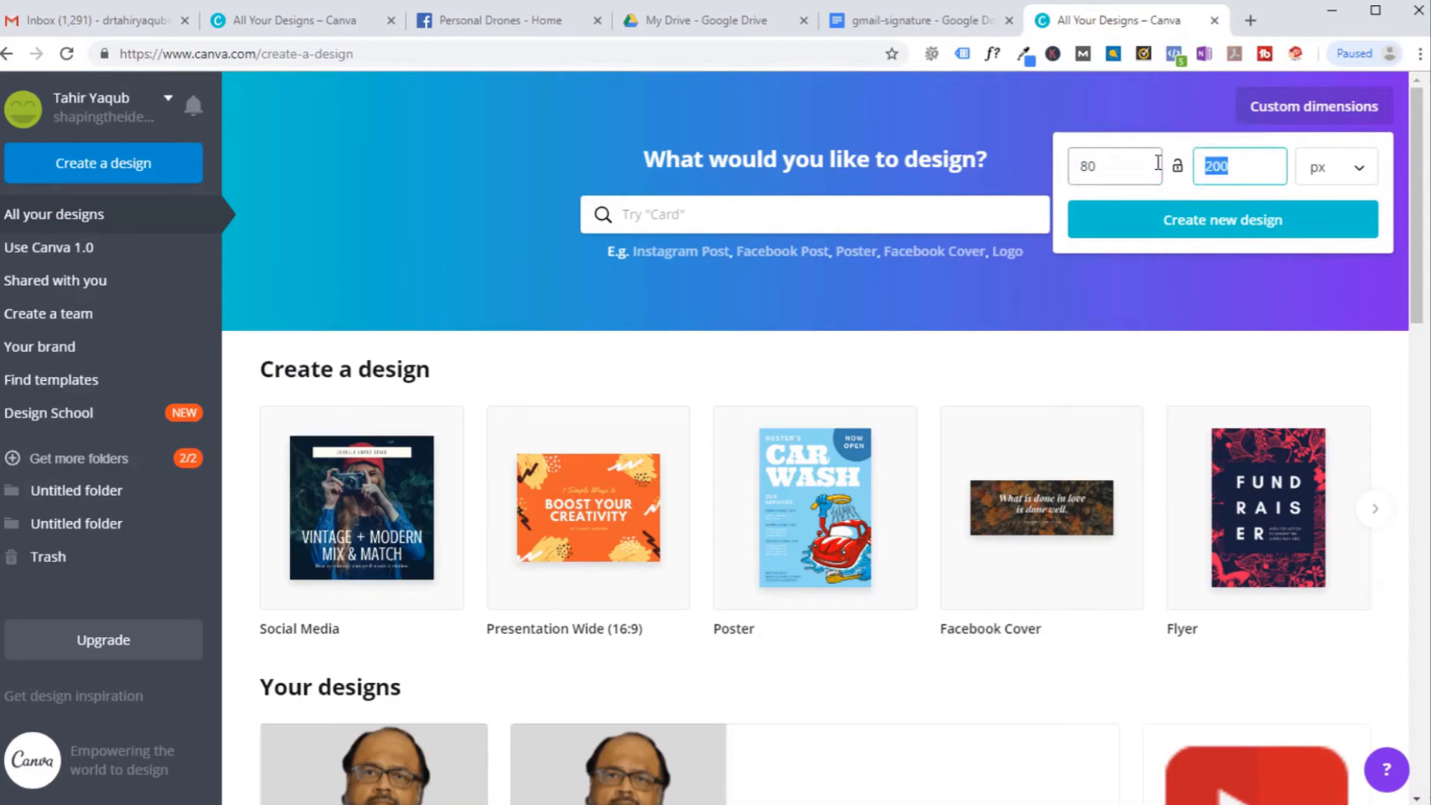
{"action": "type", "text": "80"}
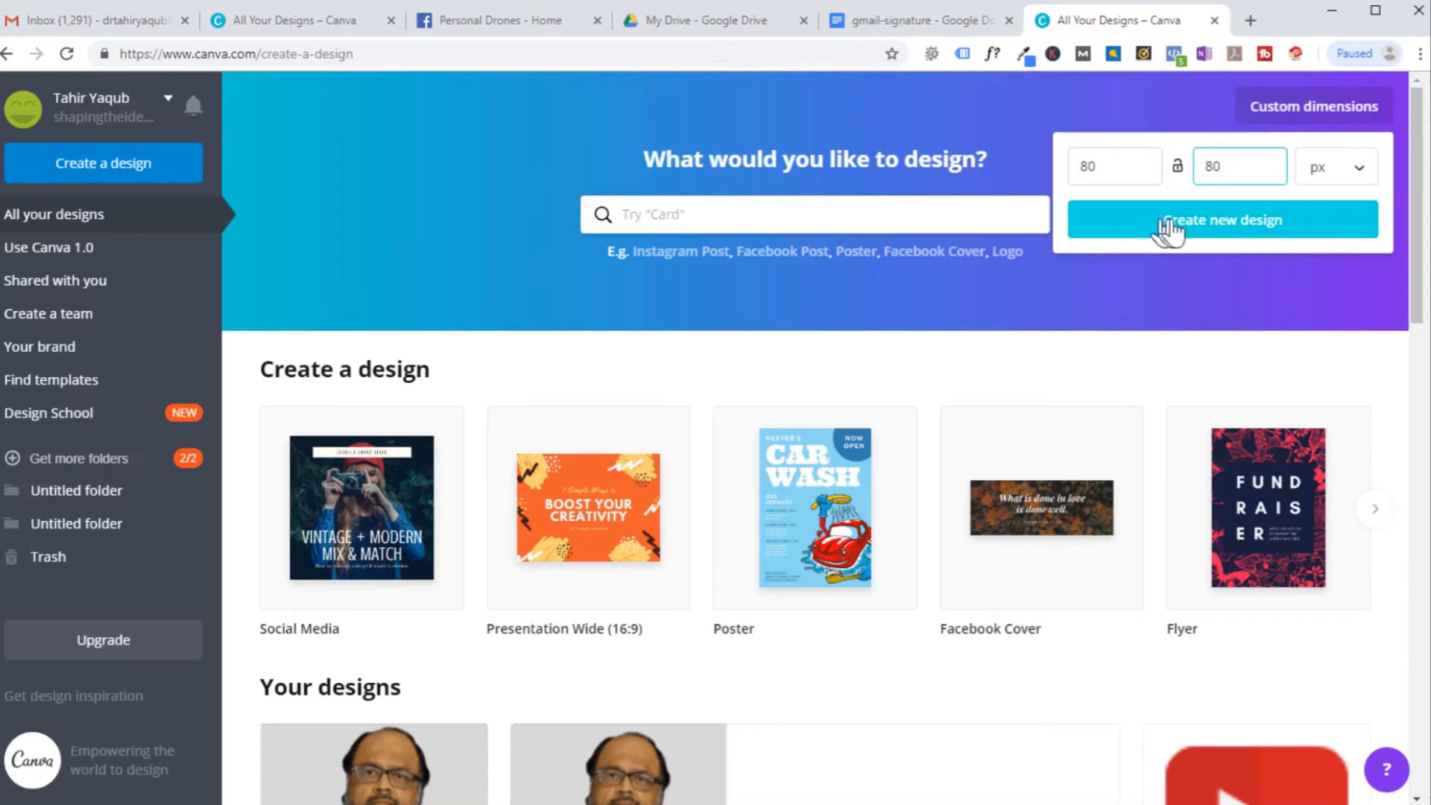
{"action": "left_click", "coordinate": [1193, 212]}
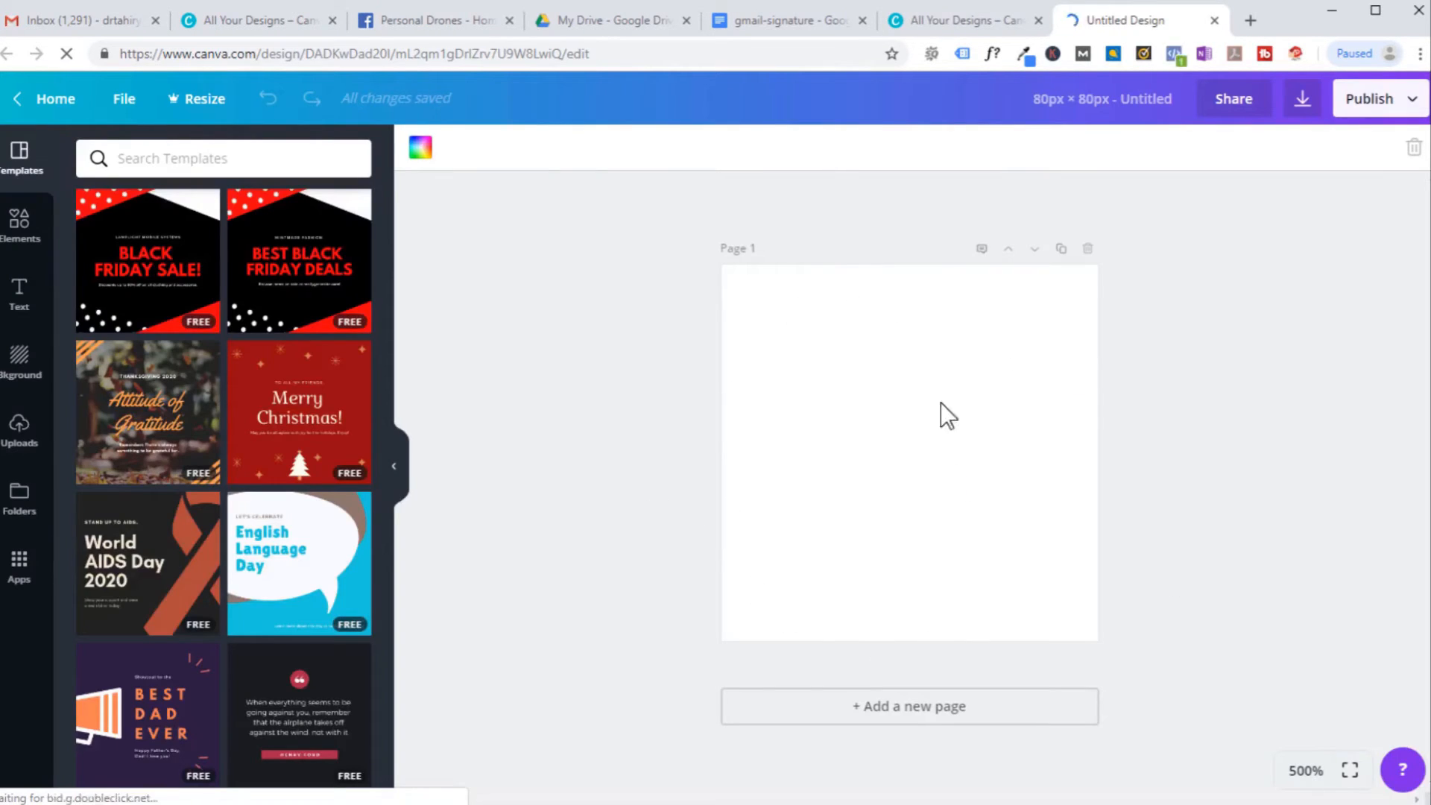
Search the elements for "social media icons" and place the round blue Facebook icon centred on the page
{"action": "left_click", "coordinate": [24, 233]}
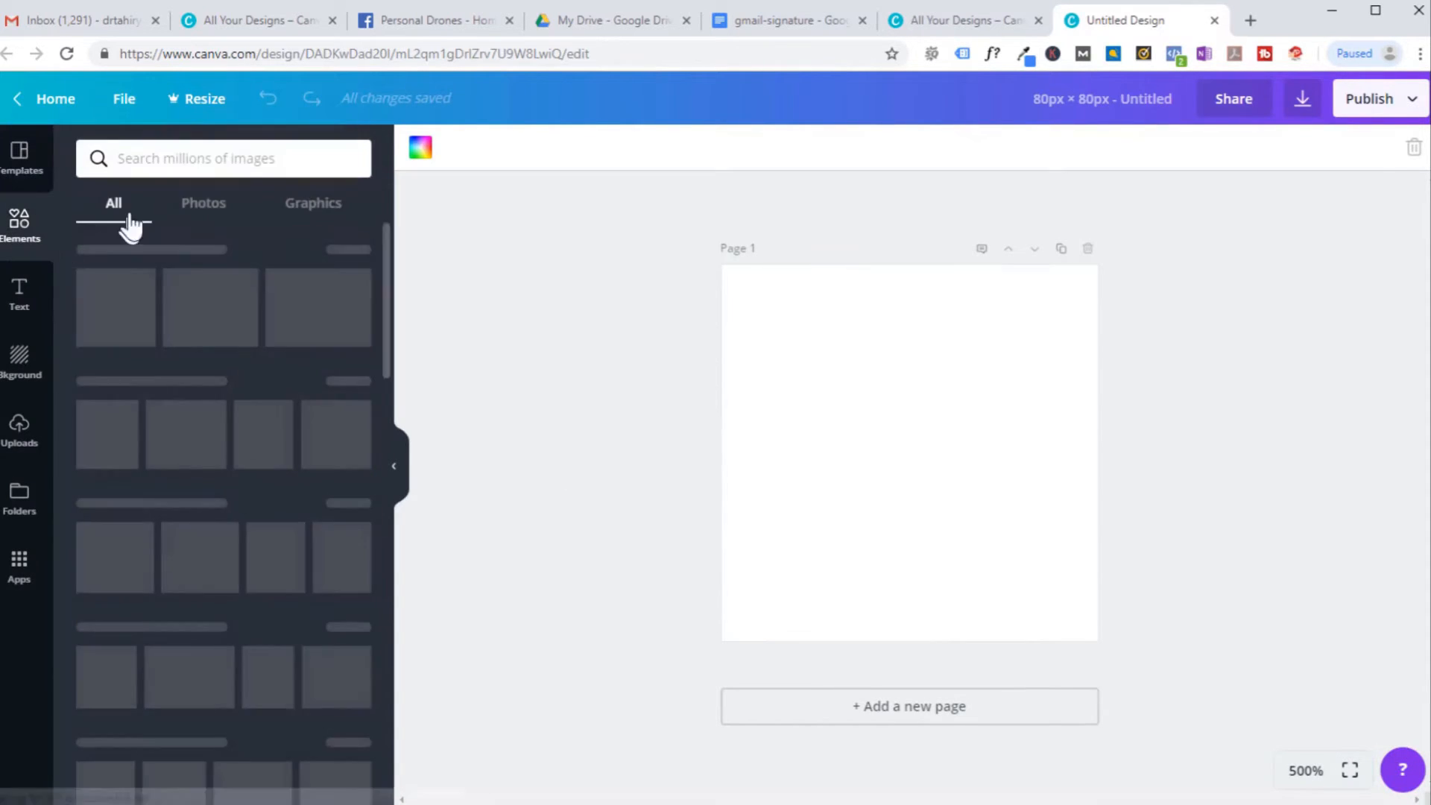
{"action": "left_click", "coordinate": [159, 158]}
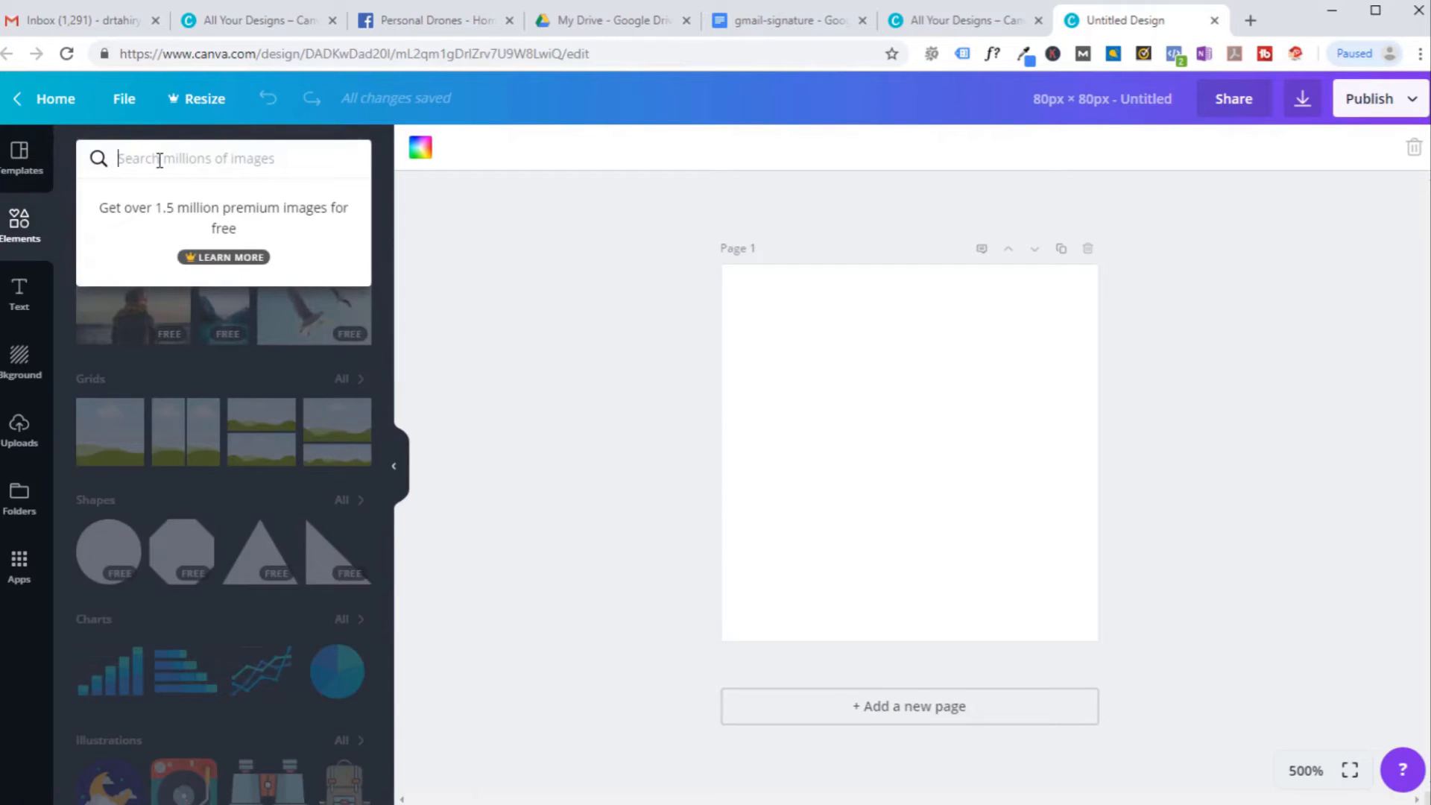
{"action": "type", "text": "social medi"}
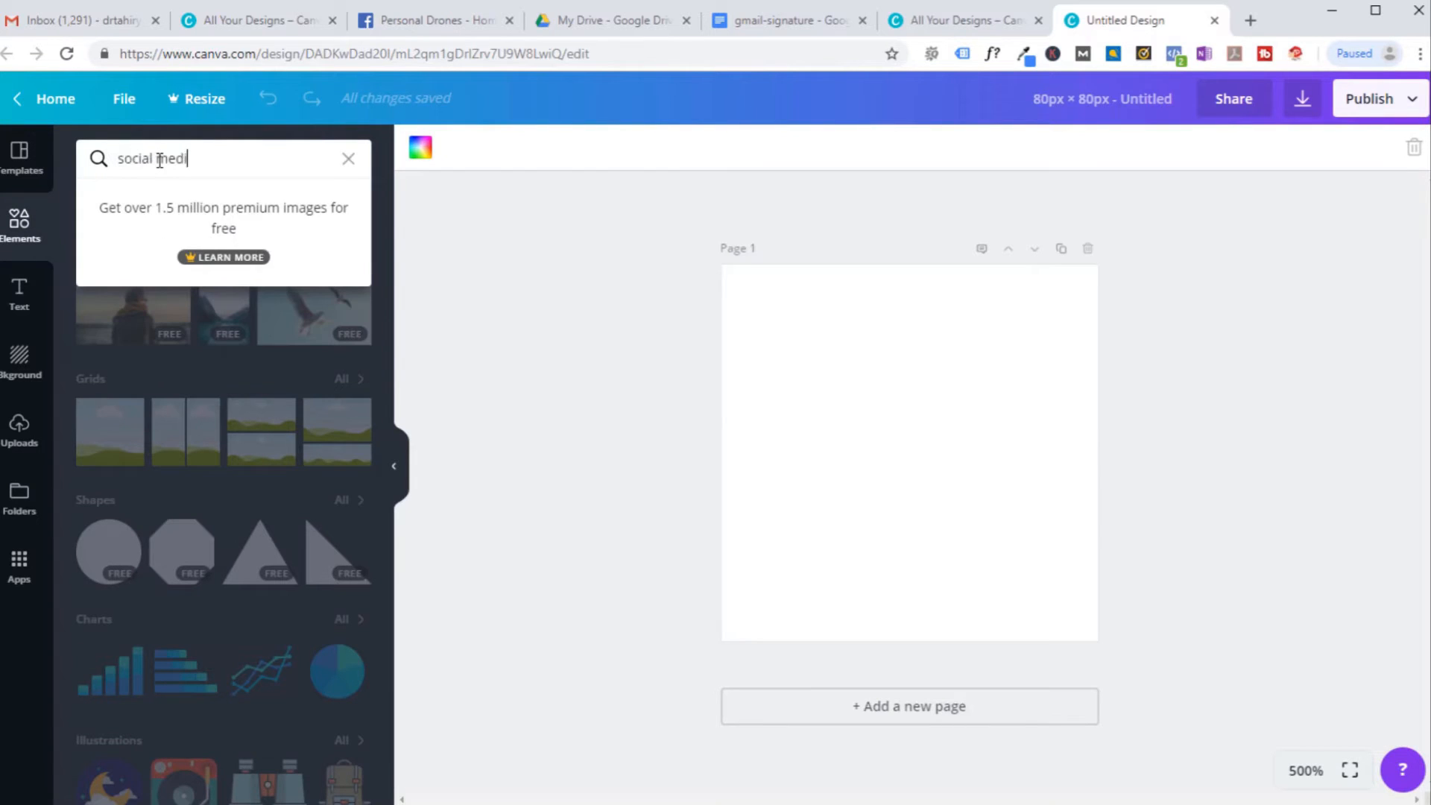
{"action": "type", "text": "a icons"}
{"action": "key", "text": "Return"}
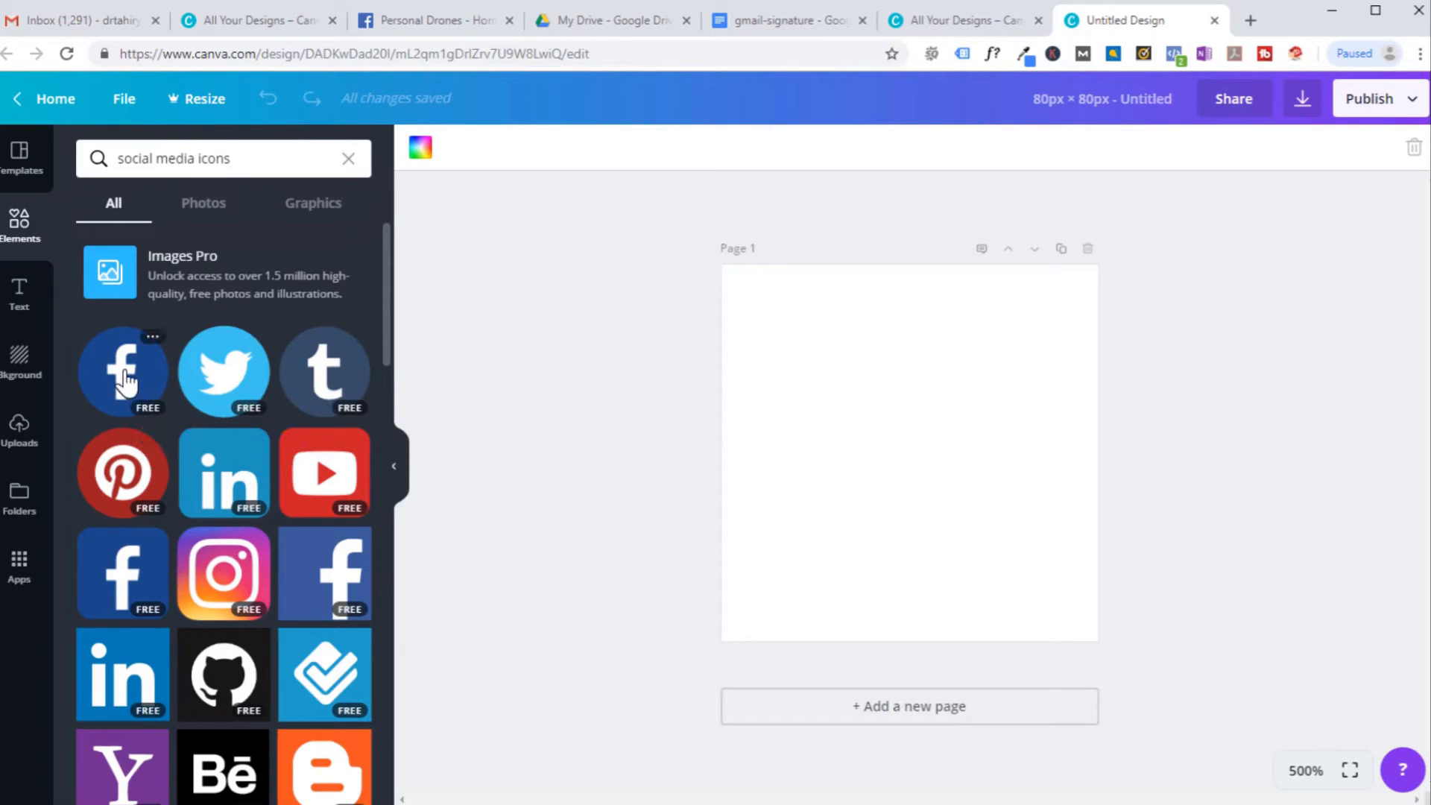
{"action": "left_click_drag", "start_coordinate": [125, 381], "coordinate": [932, 549]}
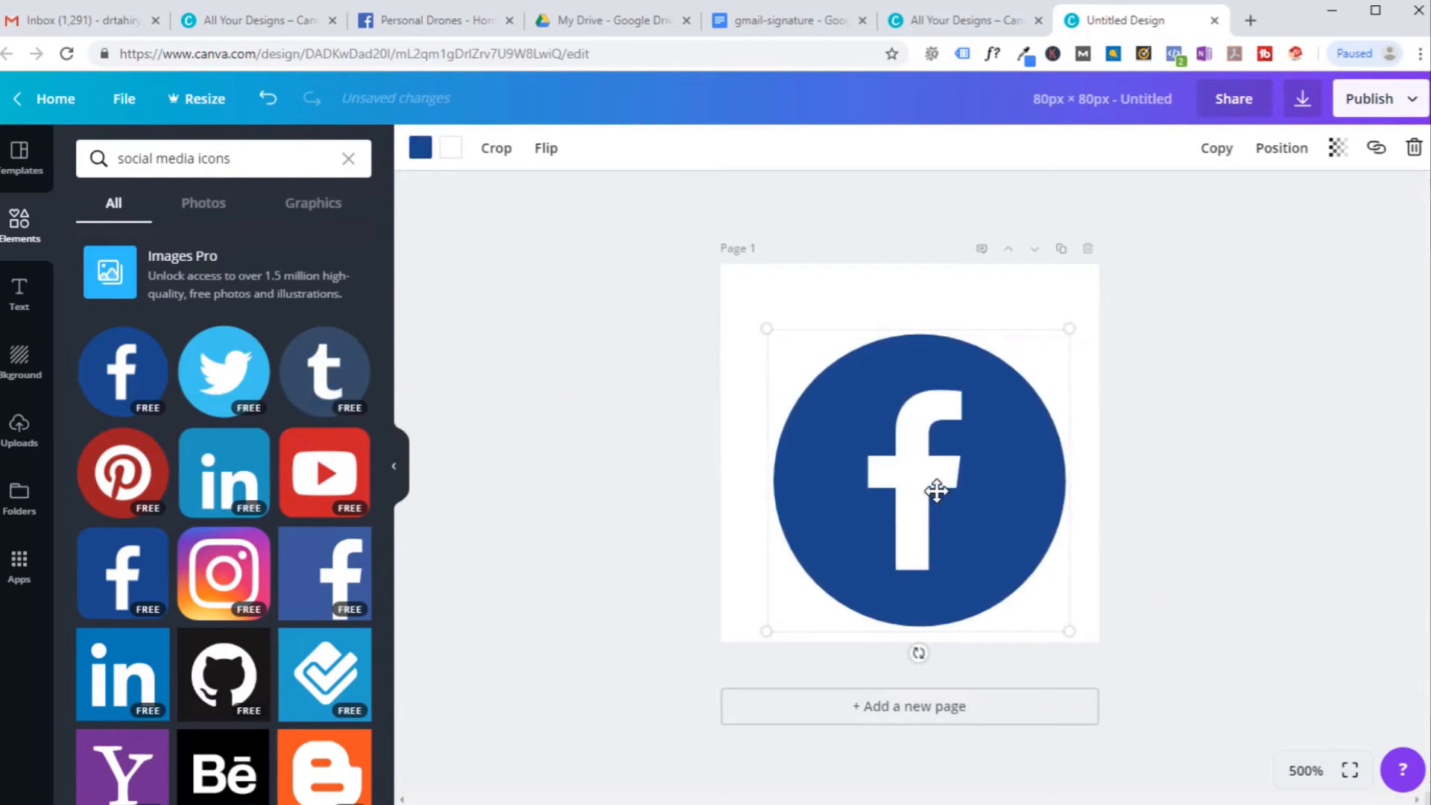
{"action": "left_click_drag", "start_coordinate": [936, 491], "coordinate": [929, 462]}
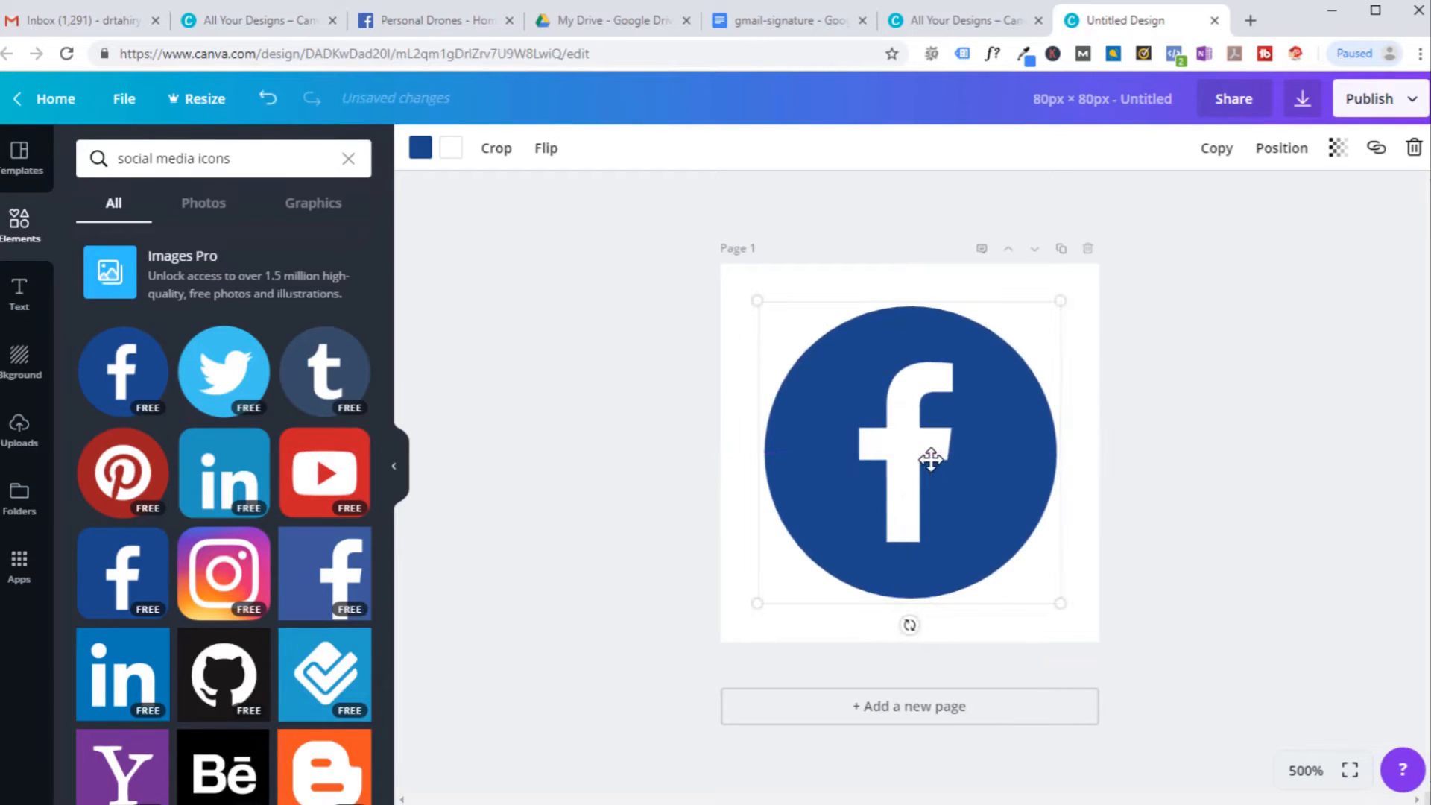
Show the PNG download options for the Facebook icon design, without downloading it
{"action": "left_click", "coordinate": [1373, 101]}
{"action": "left_click", "coordinate": [1247, 198]}
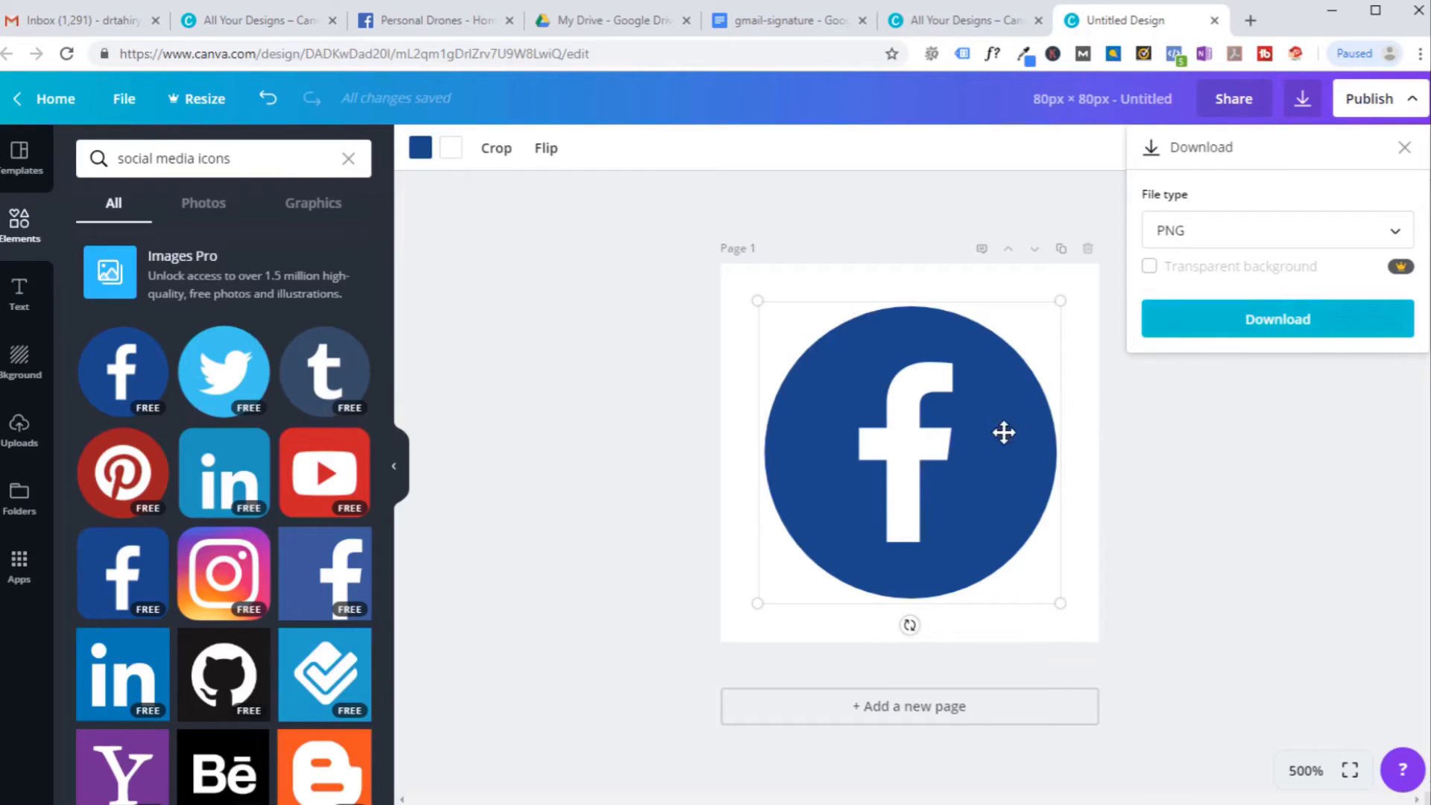
{"action": "left_click", "coordinate": [1177, 435]}
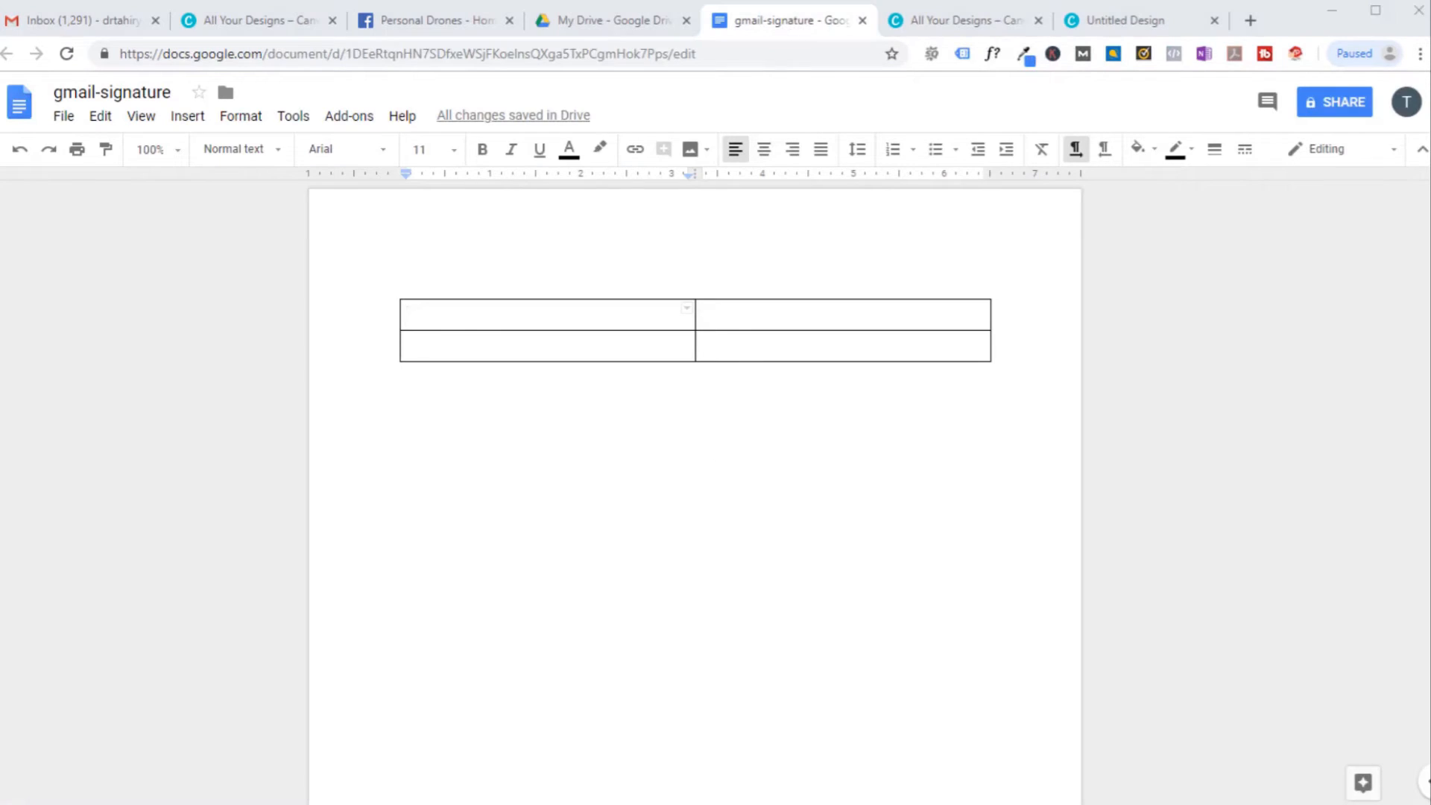
Look over the prepared icon and photo files in the photos folder and return to the gmail-signature document
{"action": "mouse_move", "coordinate": [131, 803]}
{"action": "left_click", "coordinate": [245, 785]}
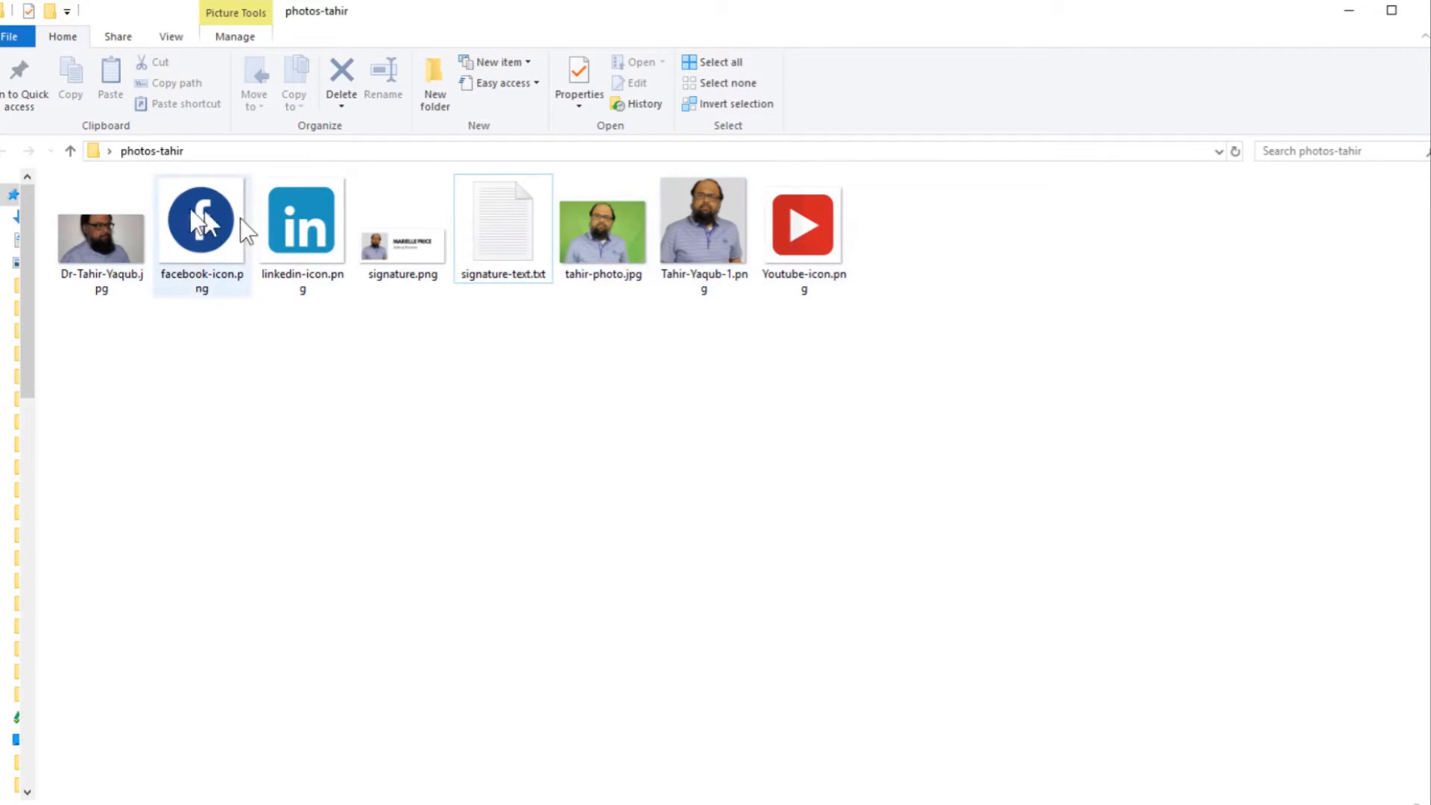
{"action": "left_click", "coordinate": [1350, 10]}
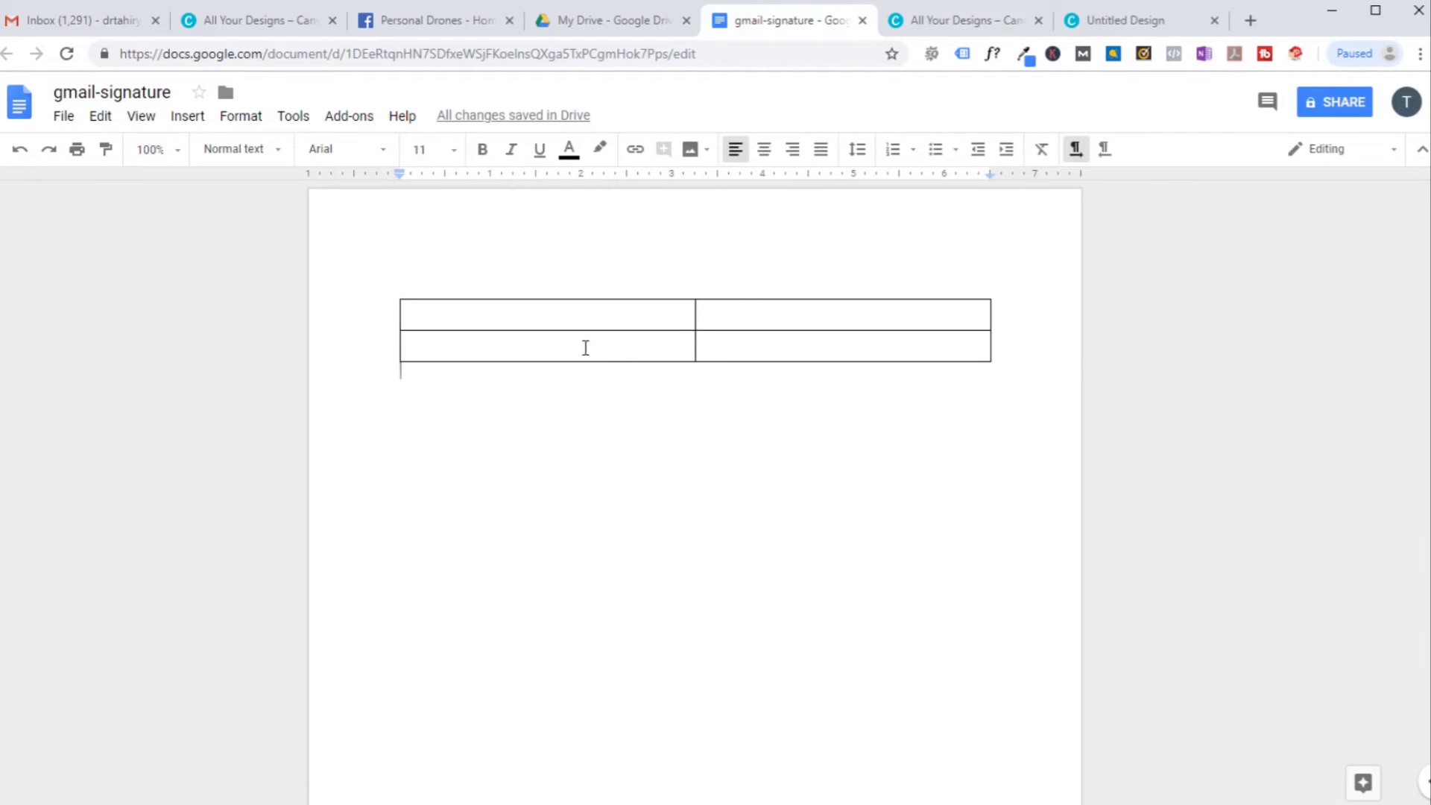
Merge the two cells in the second row of the signature table
{"action": "left_click_drag", "start_coordinate": [585, 347], "coordinate": [753, 345]}
{"action": "left_click", "coordinate": [248, 119]}
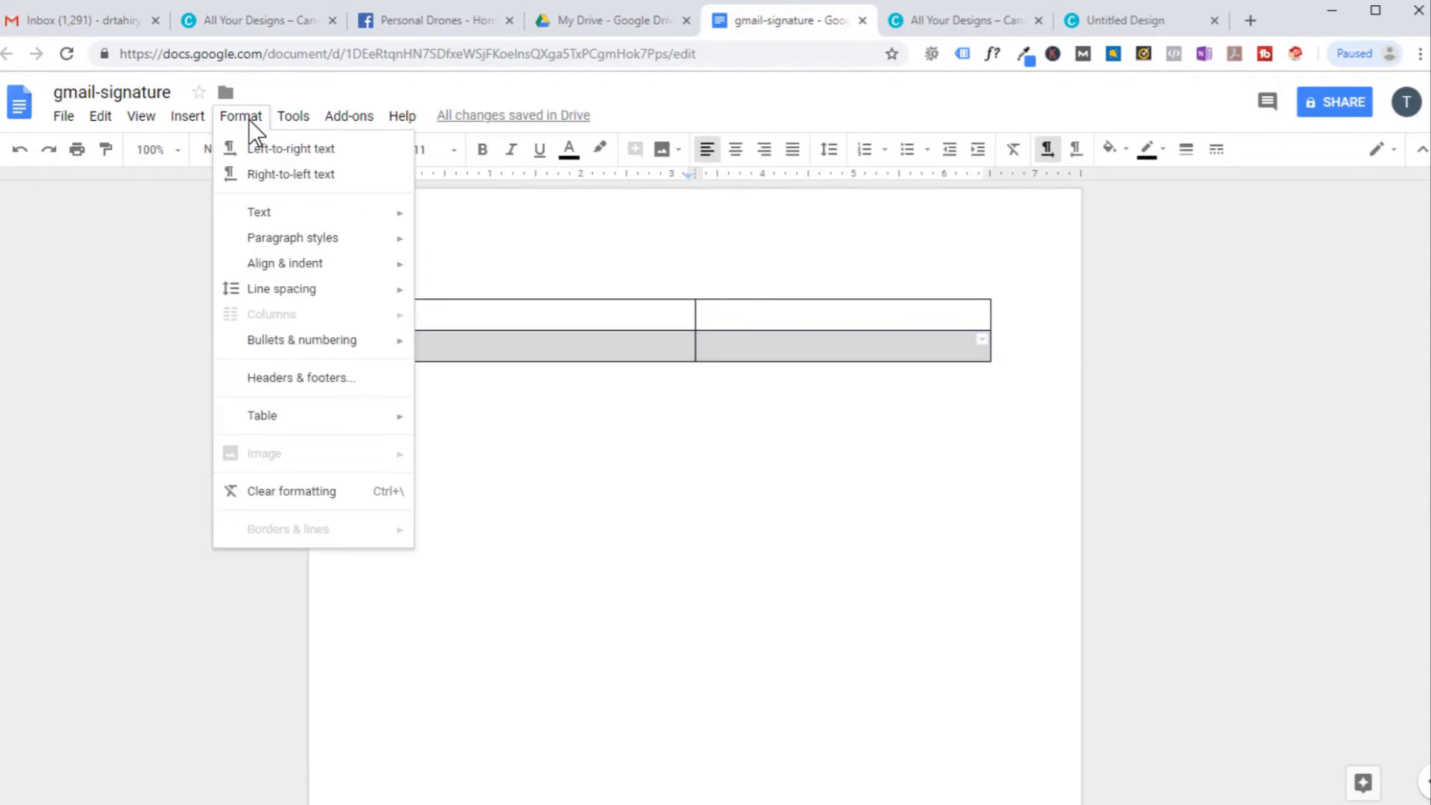
{"action": "mouse_move", "coordinate": [270, 418]}
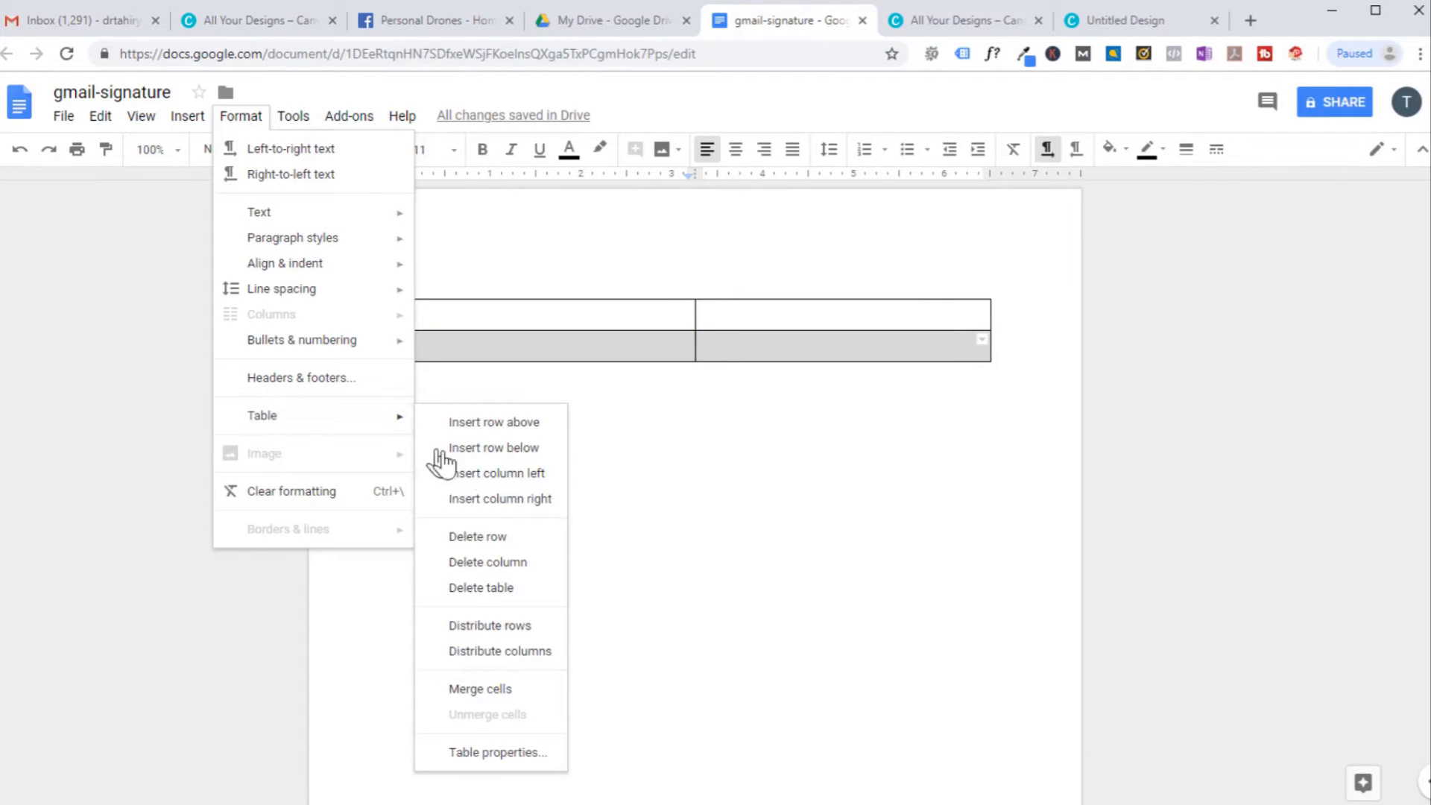
{"action": "left_click", "coordinate": [496, 693]}
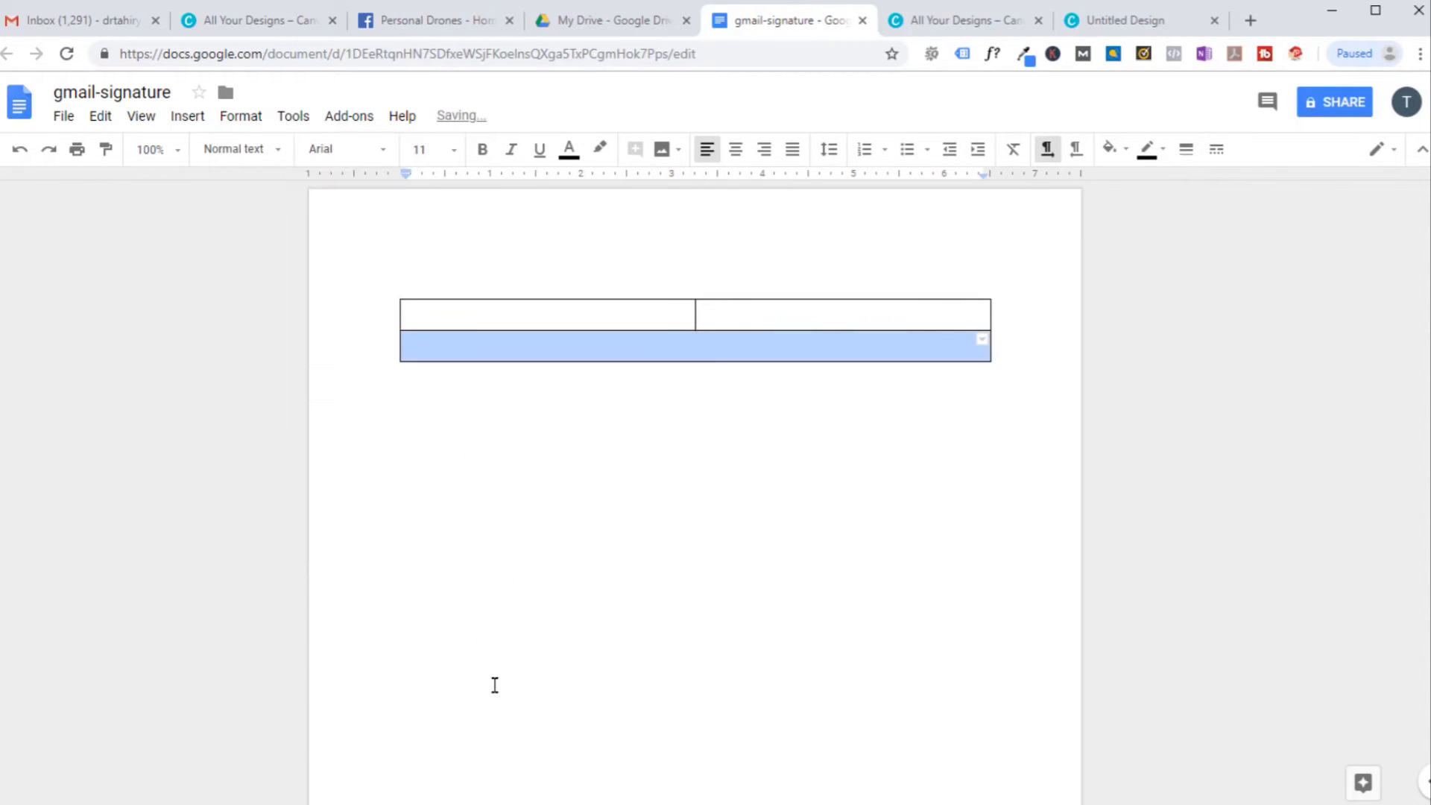
{"action": "left_click", "coordinate": [767, 417]}
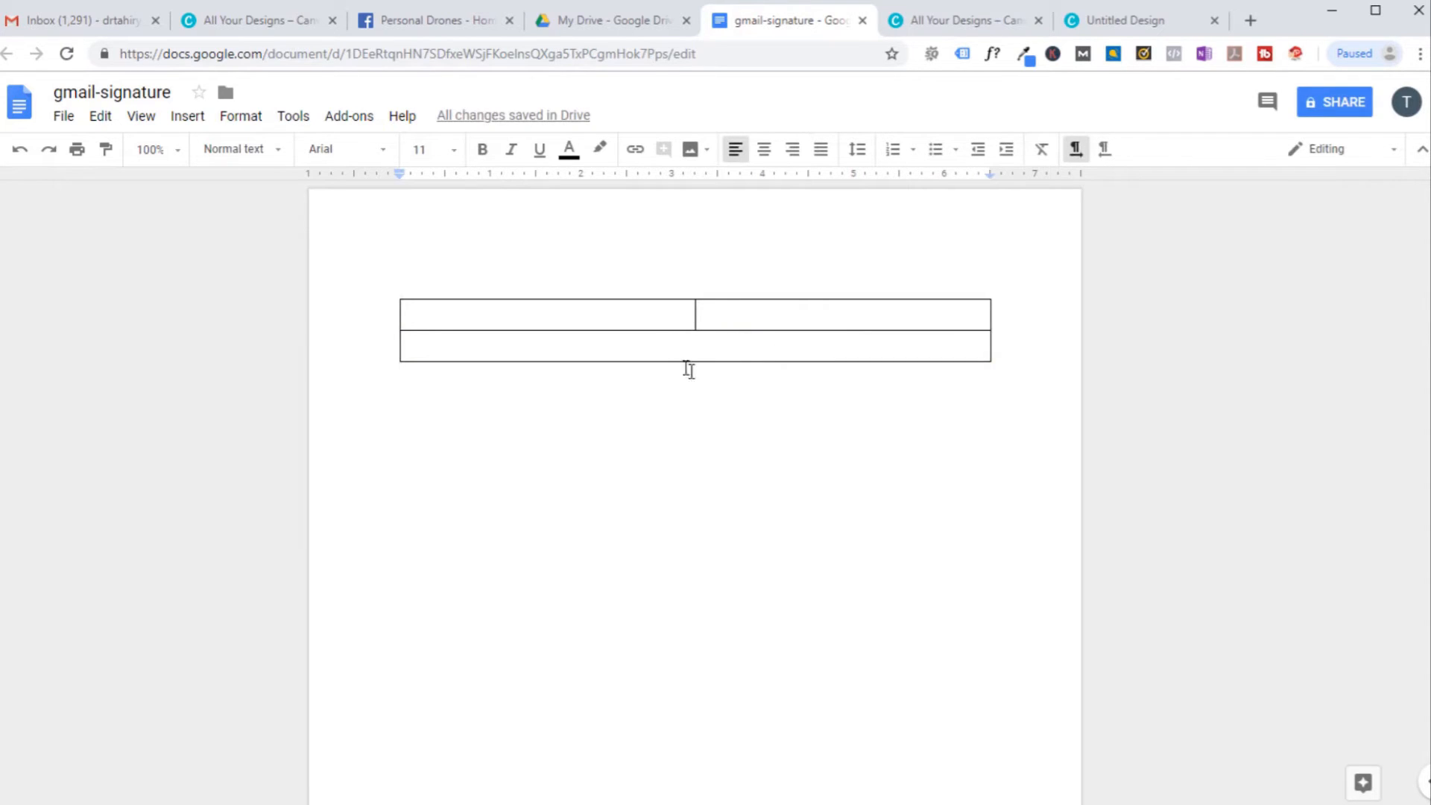
Insert the grey-background portrait PNG from the photos folder on the computer into the first cell of the table's top row
{"action": "left_click", "coordinate": [619, 318]}
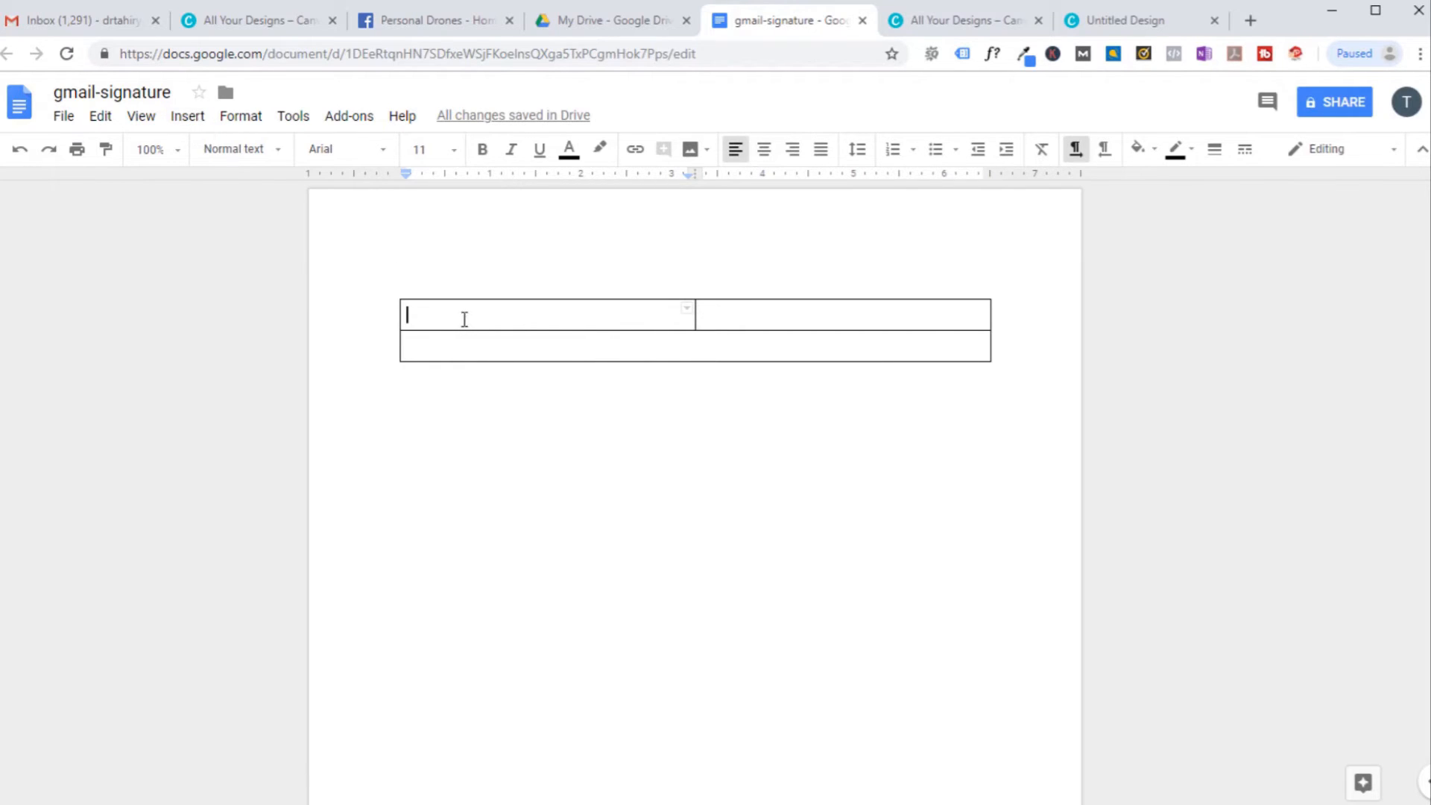
{"action": "left_click", "coordinate": [188, 116]}
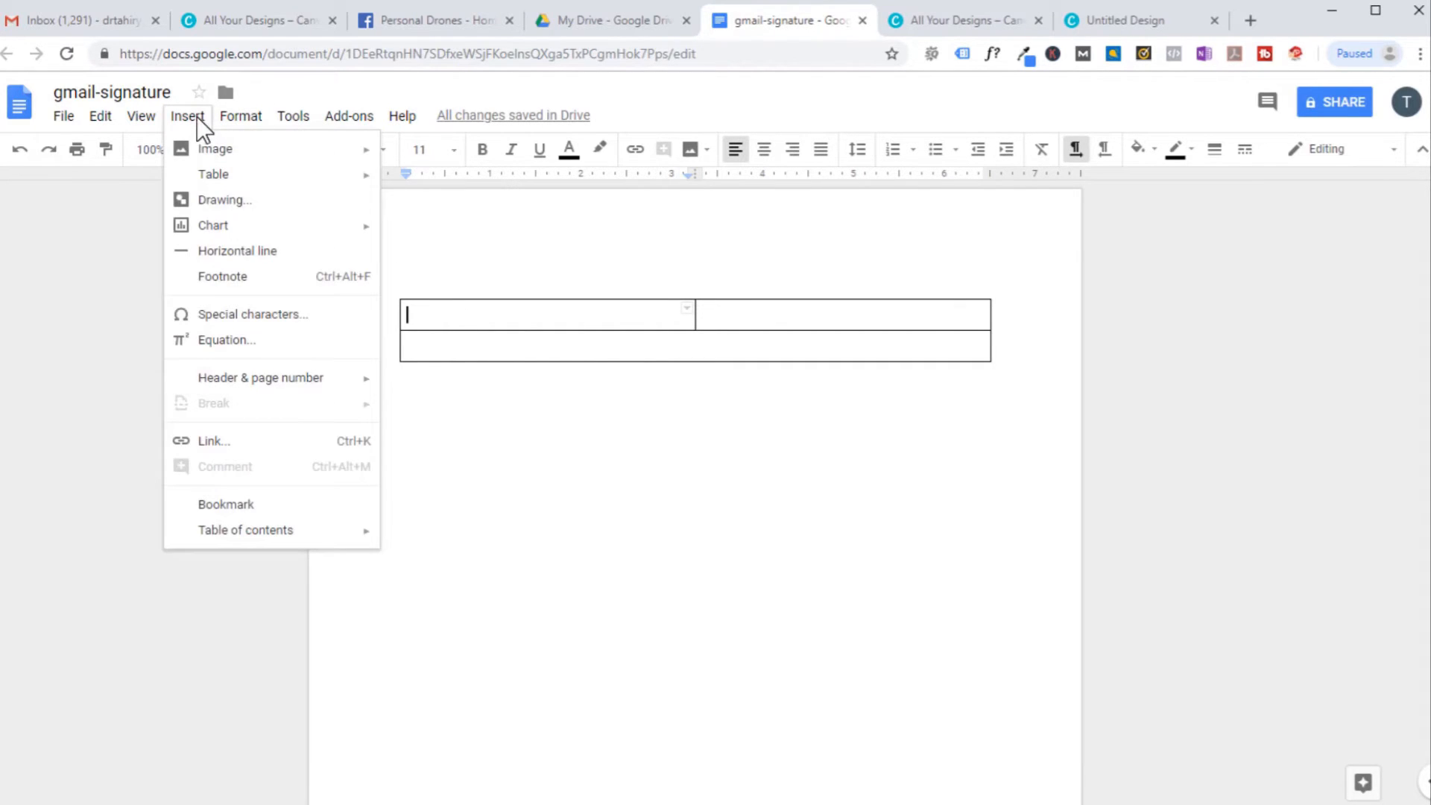
{"action": "mouse_move", "coordinate": [212, 154]}
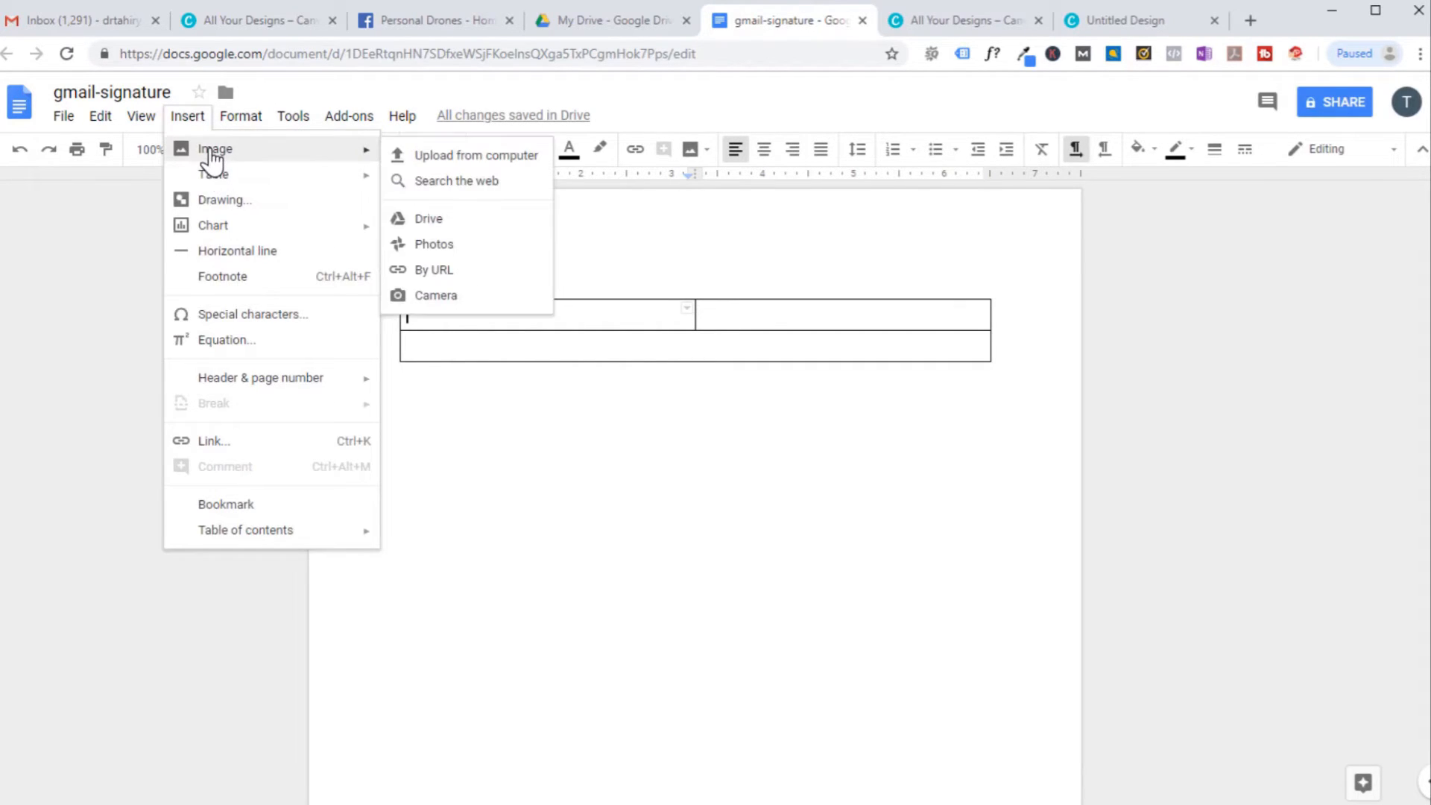
{"action": "left_click", "coordinate": [454, 158]}
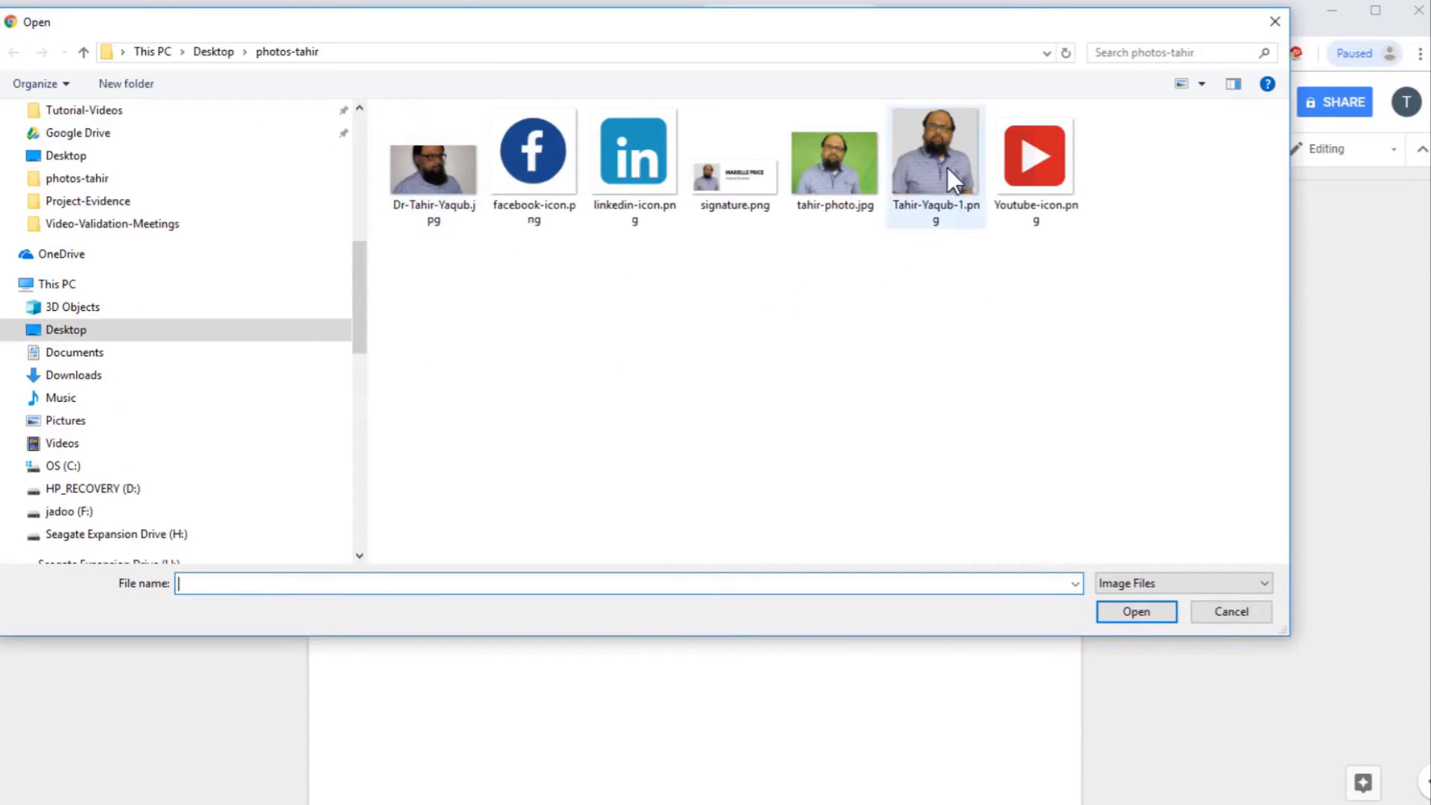
{"action": "left_click", "coordinate": [947, 167]}
{"action": "left_click", "coordinate": [1144, 611]}
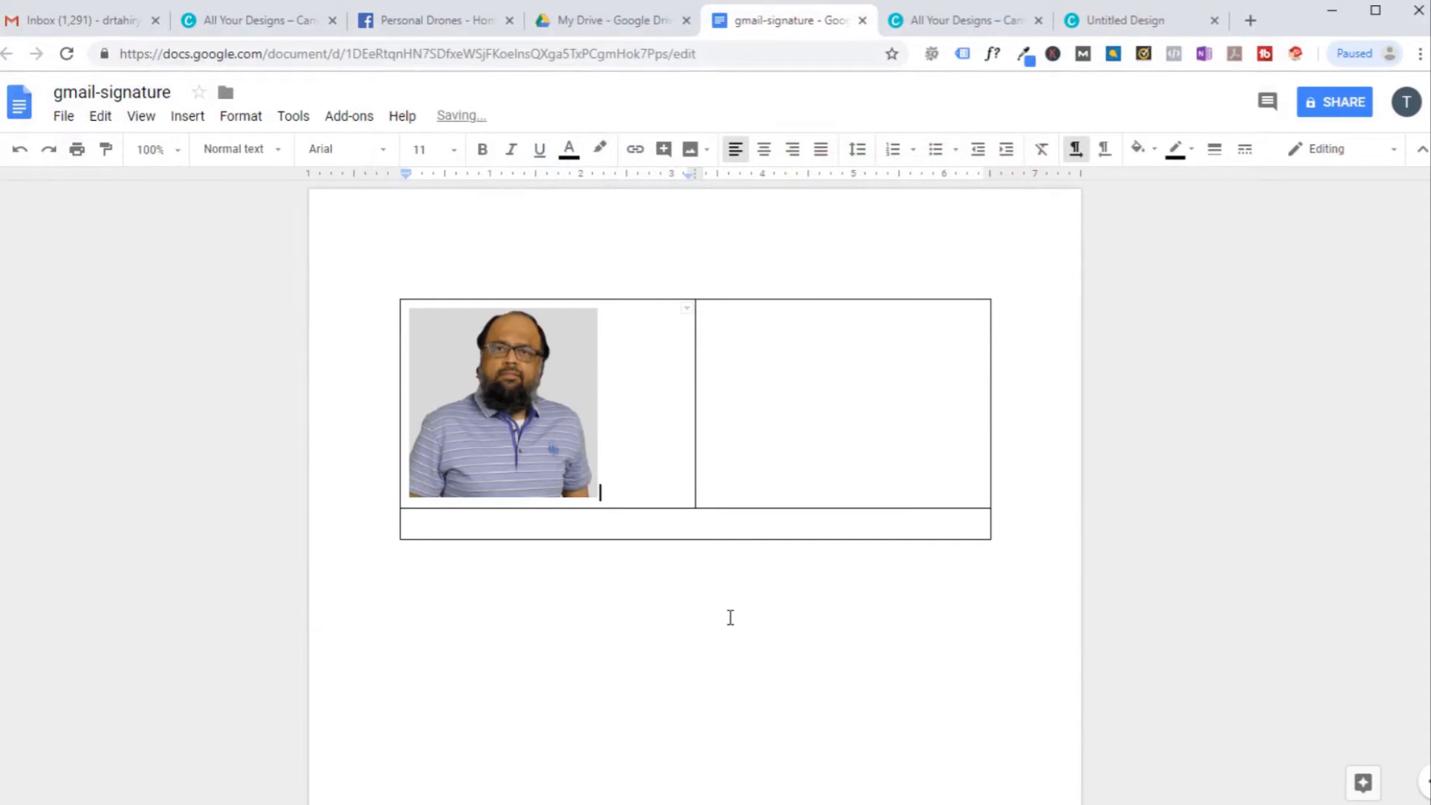
Insert facebook-icon.png, linkedin-icon.png and Youtube-icon.png together from the computer into the merged second-row cell
{"action": "left_click", "coordinate": [677, 524]}
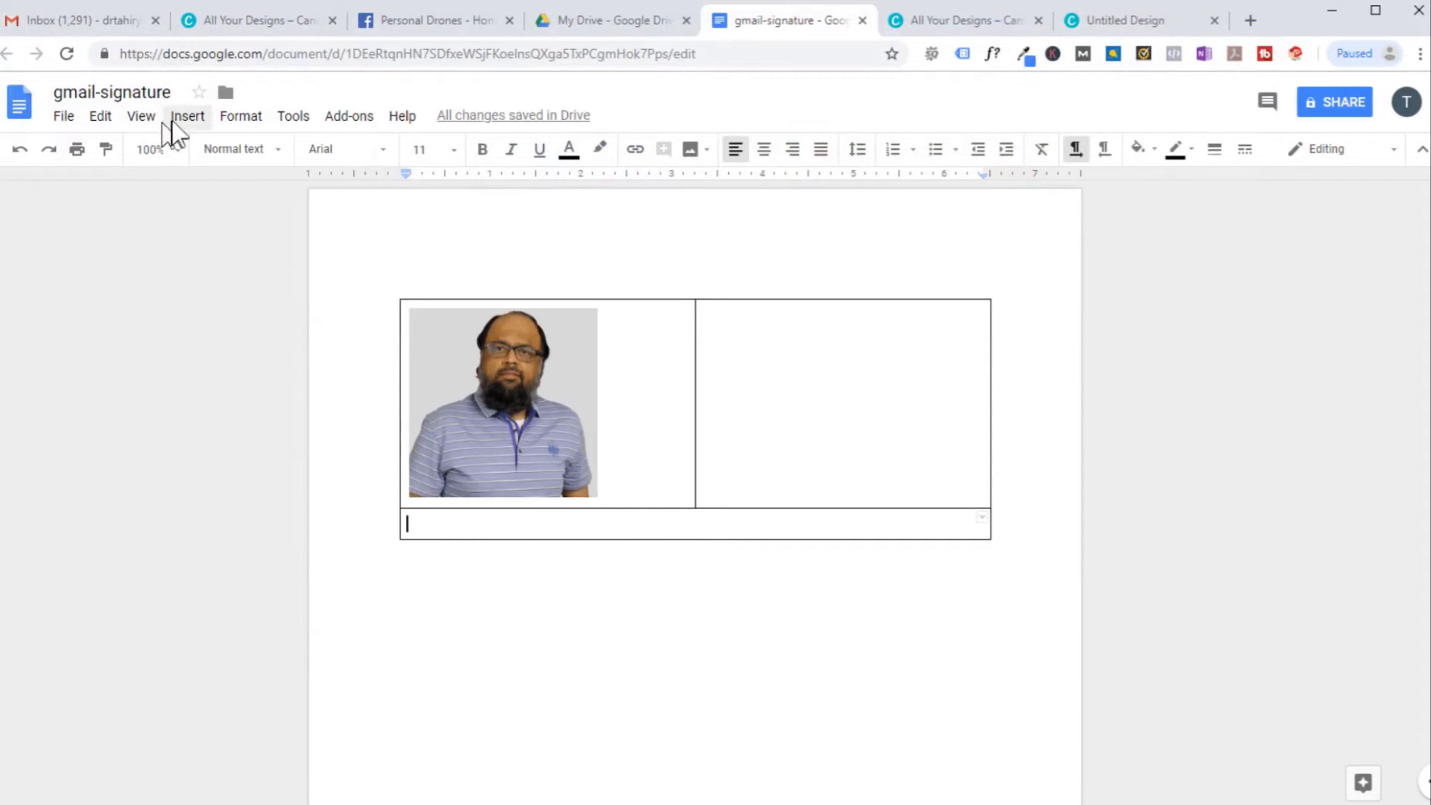
{"action": "left_click", "coordinate": [190, 117]}
{"action": "mouse_move", "coordinate": [225, 154]}
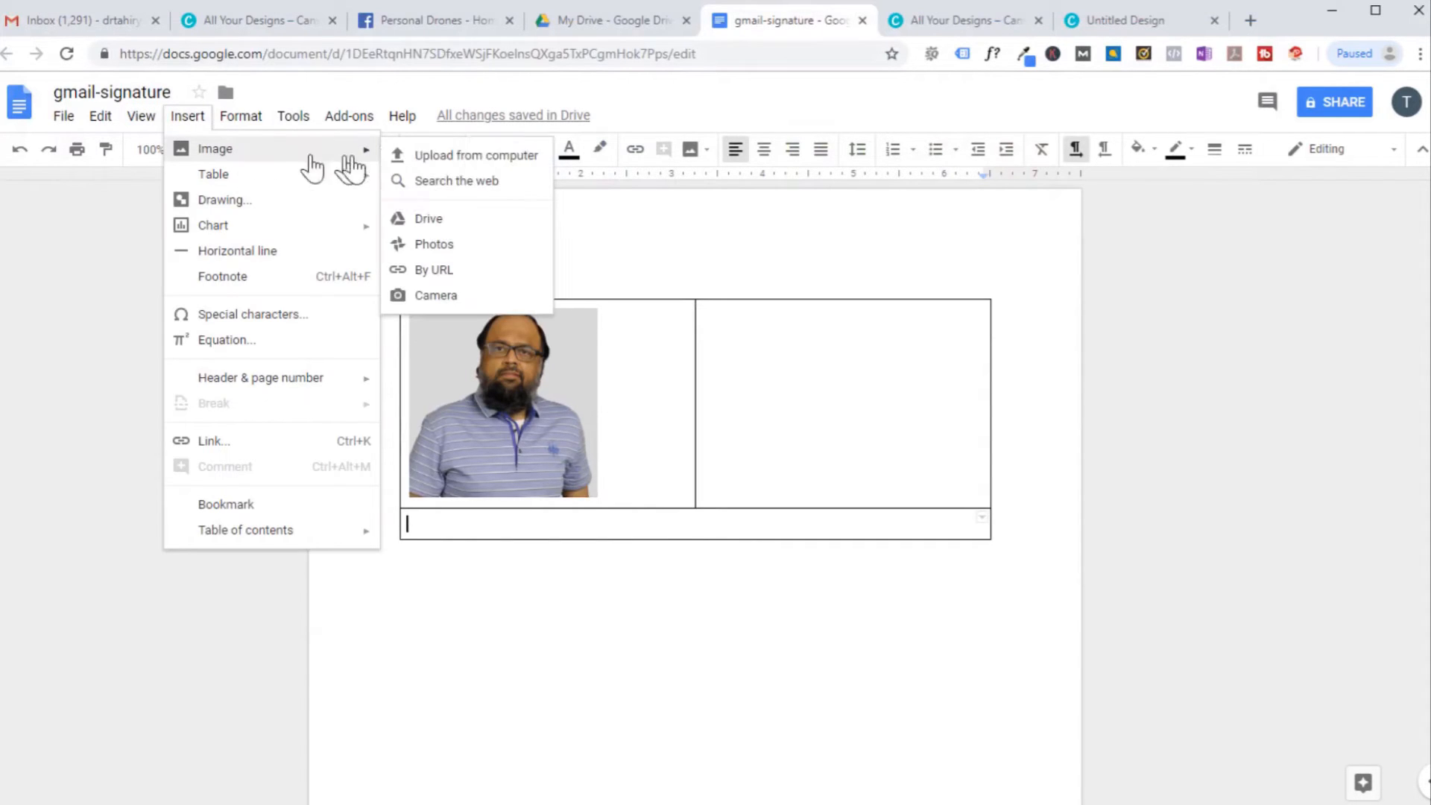
{"action": "left_click", "coordinate": [495, 161]}
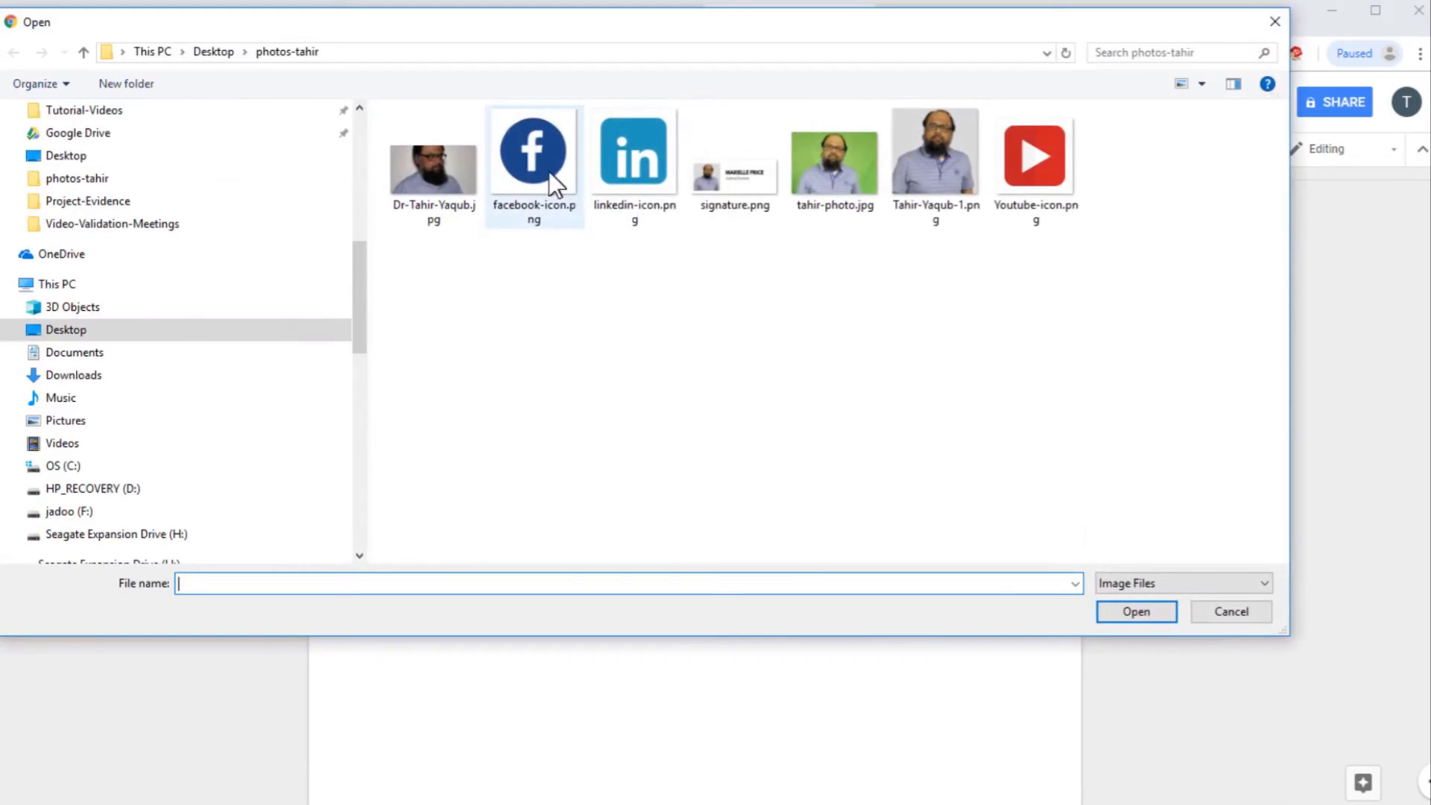
{"action": "left_click", "coordinate": [548, 168]}
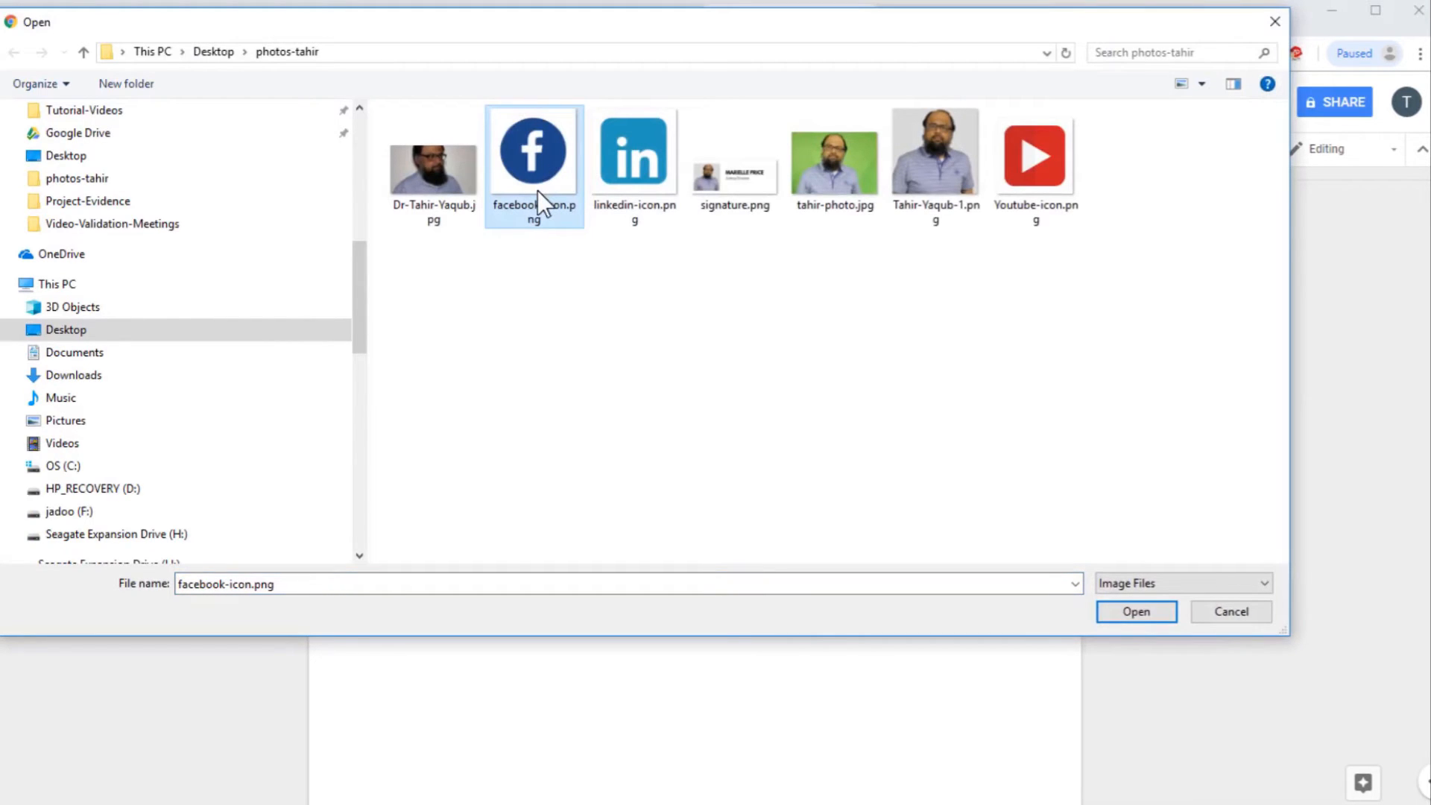
{"action": "left_click", "coordinate": [626, 179], "text": "ctrl"}
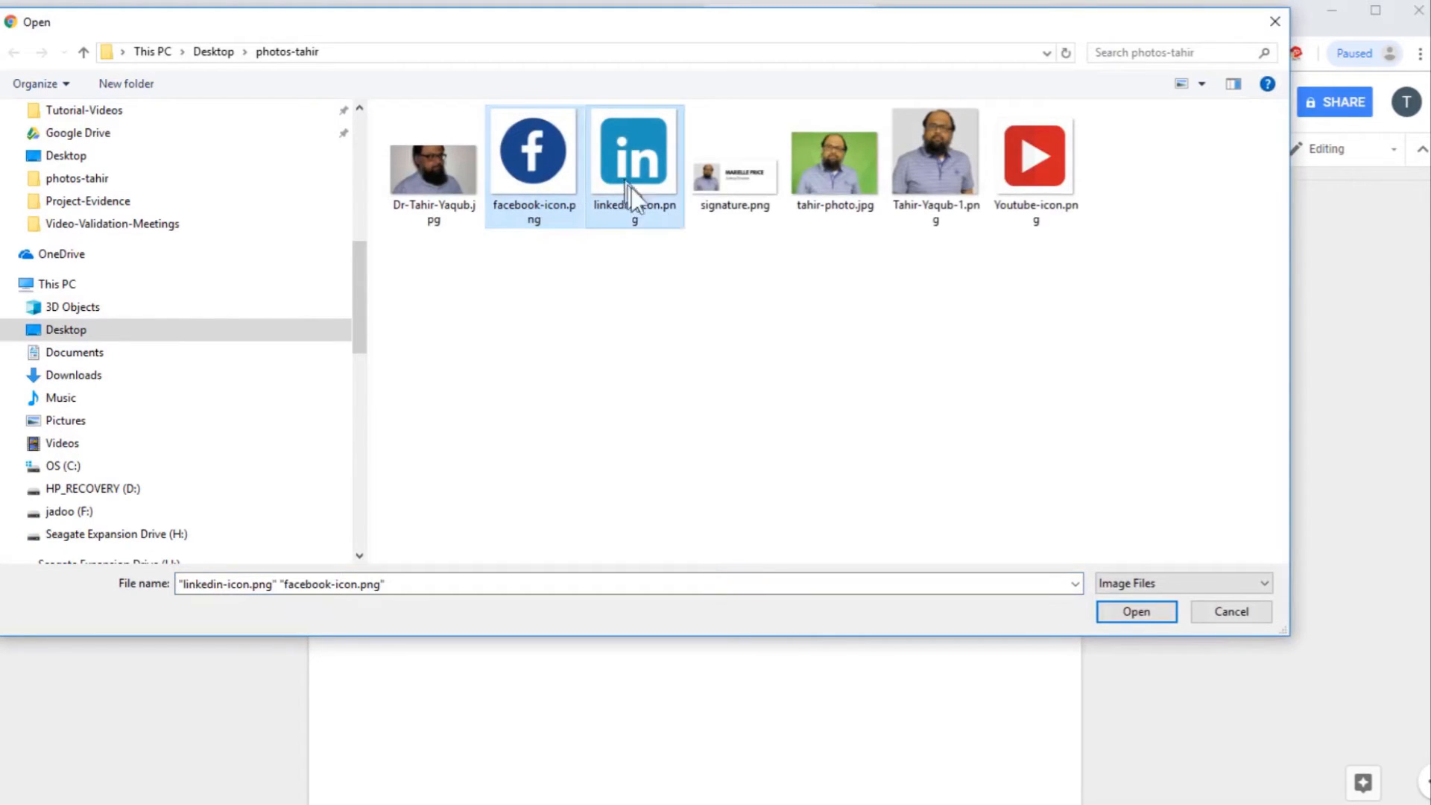
{"action": "left_click", "coordinate": [1025, 171], "text": "ctrl"}
{"action": "left_click", "coordinate": [1136, 611]}
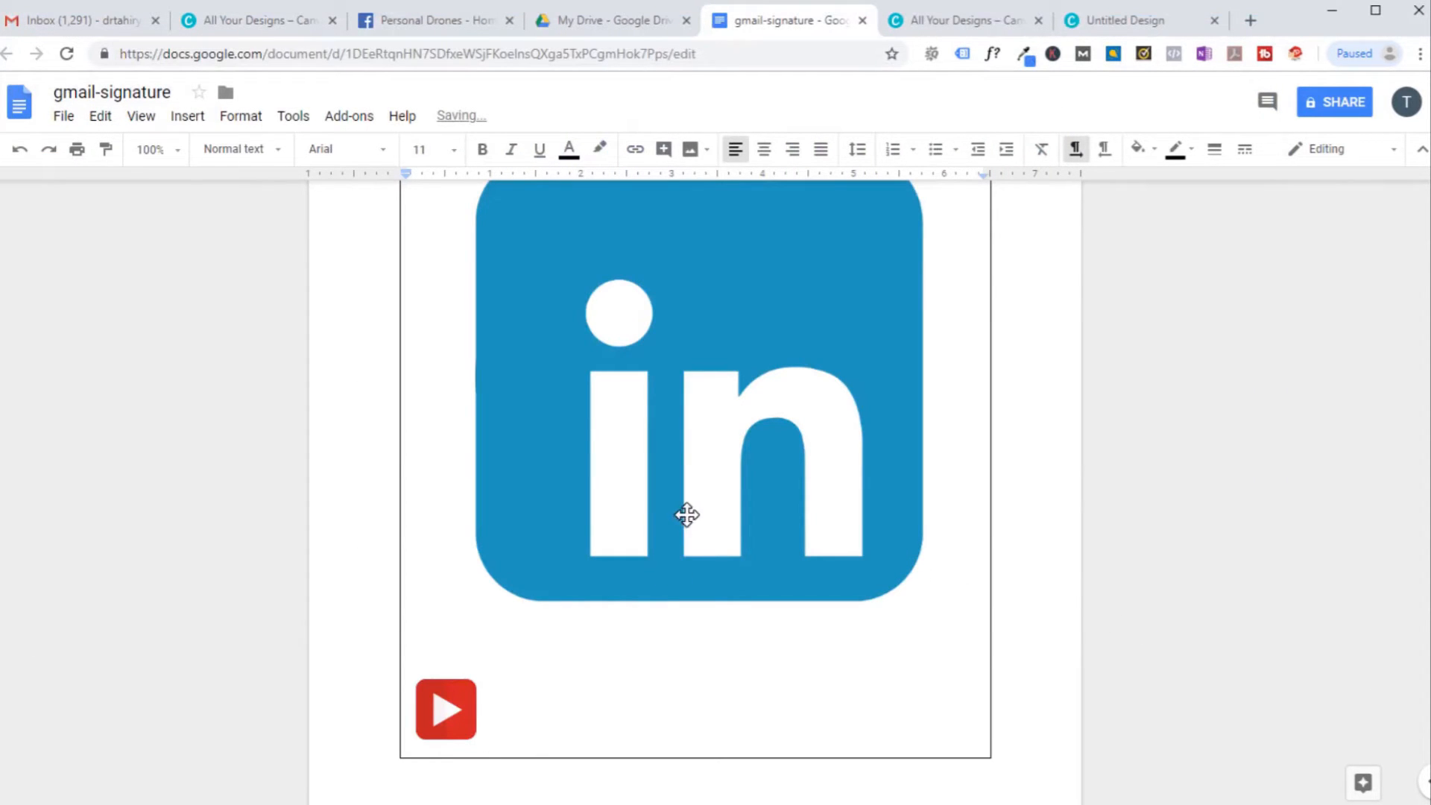
Scale down the oversized LinkedIn and Facebook icons and even out all three social icons side by side in one row
{"action": "scroll", "coordinate": [782, 559], "scroll_direction": "up", "scroll_amount": 1}
{"action": "left_click", "coordinate": [883, 593]}
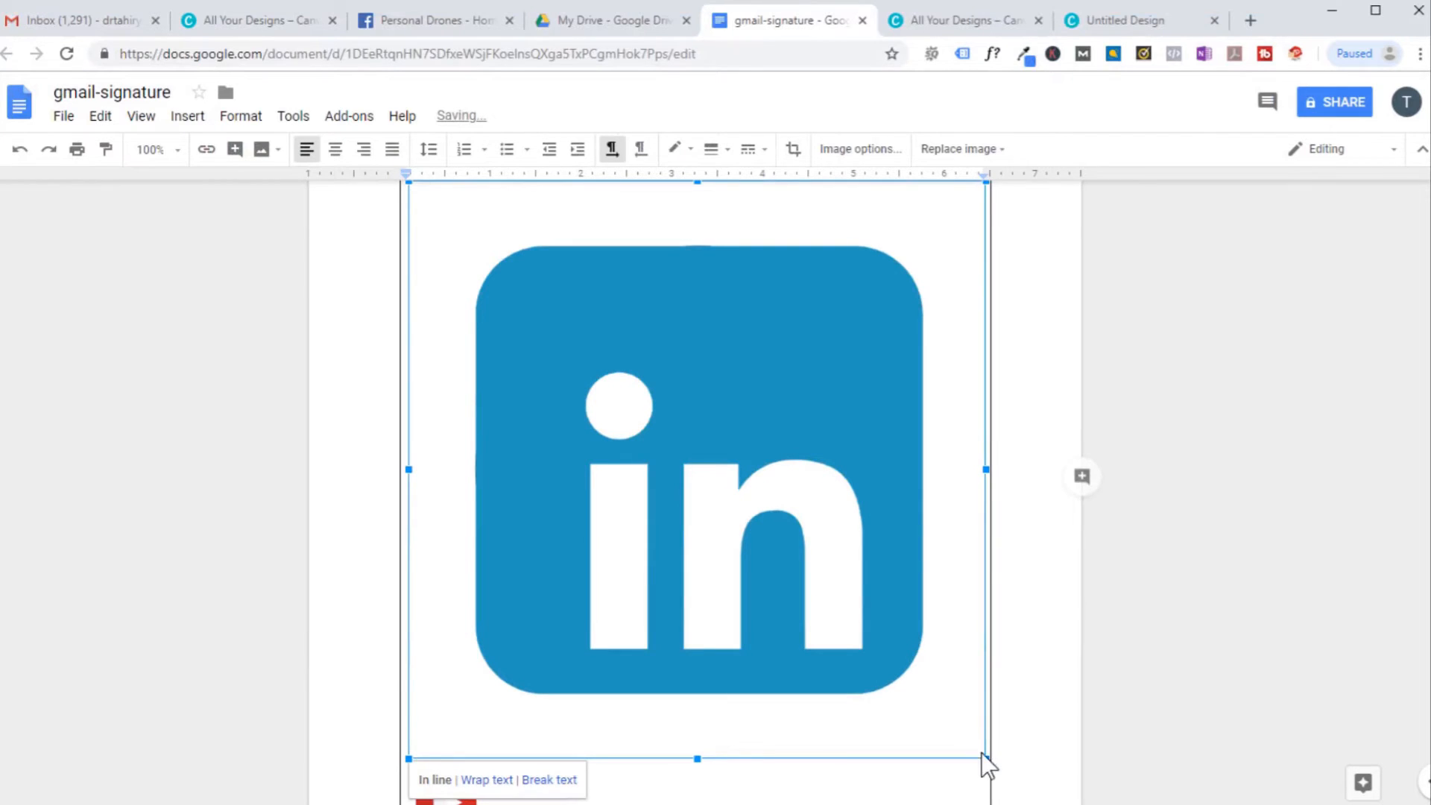
{"action": "left_click_drag", "start_coordinate": [985, 759], "coordinate": [563, 275]}
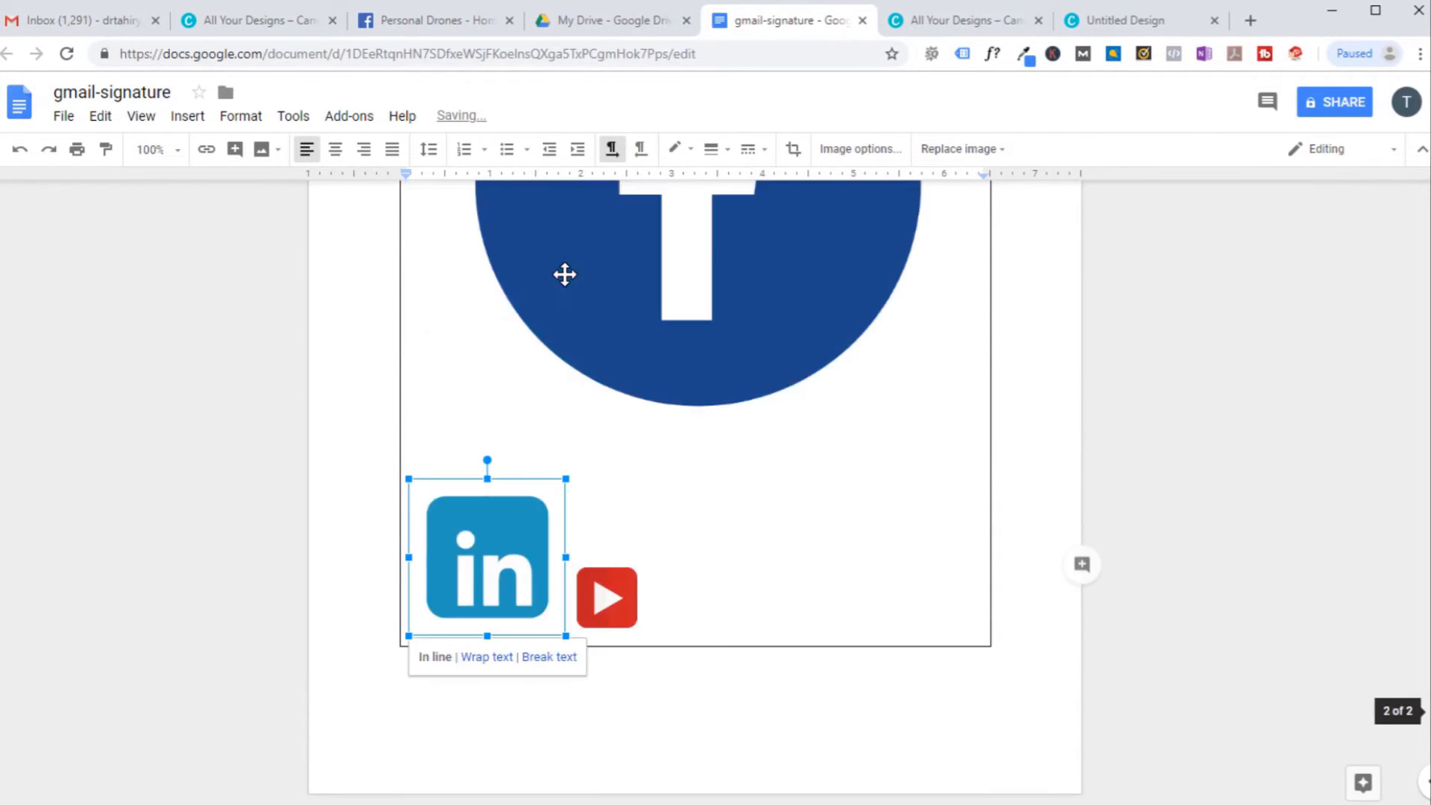
{"action": "left_click", "coordinate": [655, 322]}
{"action": "scroll", "coordinate": [1038, 702], "scroll_direction": "up", "scroll_amount": 3}
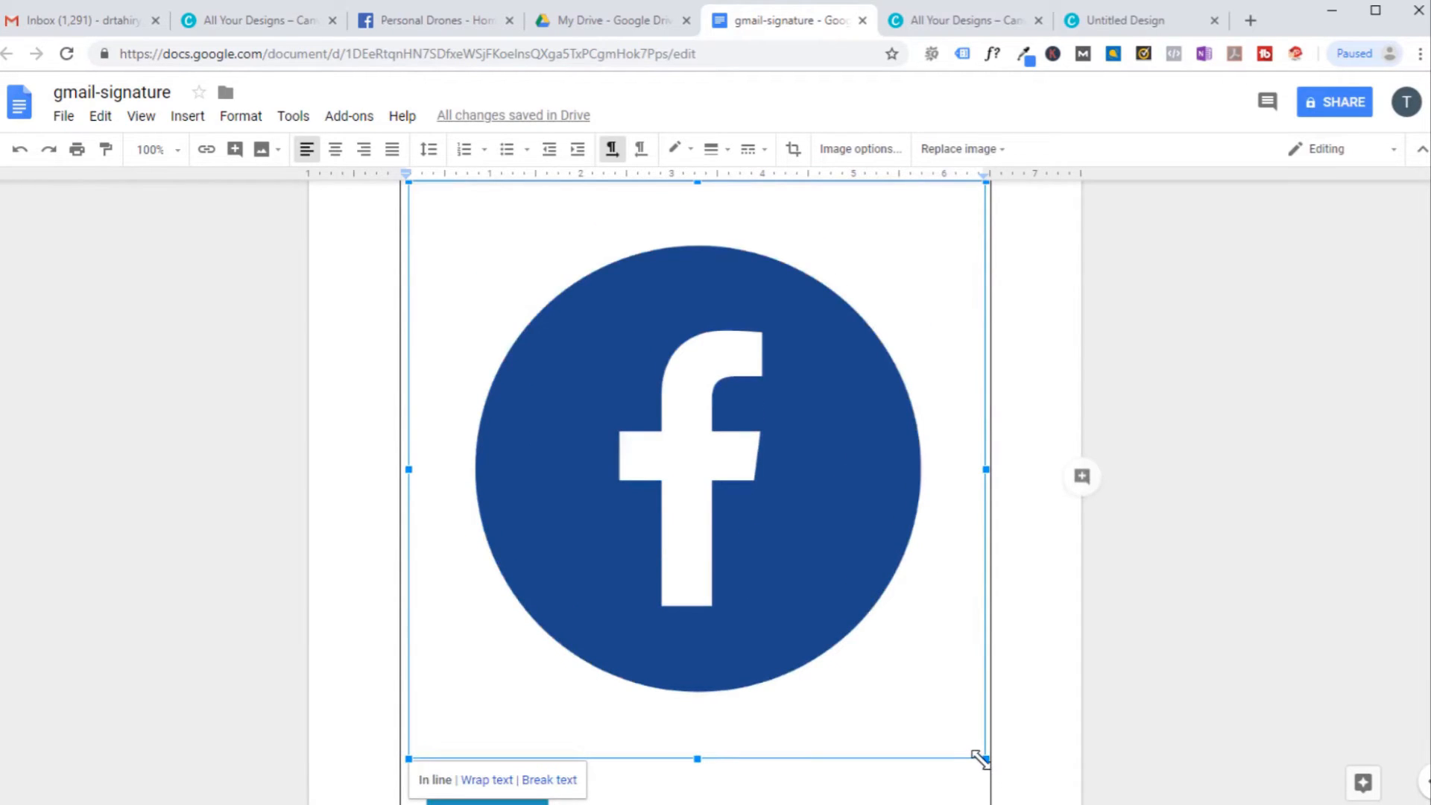
{"action": "left_click_drag", "start_coordinate": [980, 757], "coordinate": [526, 222]}
{"action": "scroll", "coordinate": [813, 541], "scroll_direction": "up", "scroll_amount": 3}
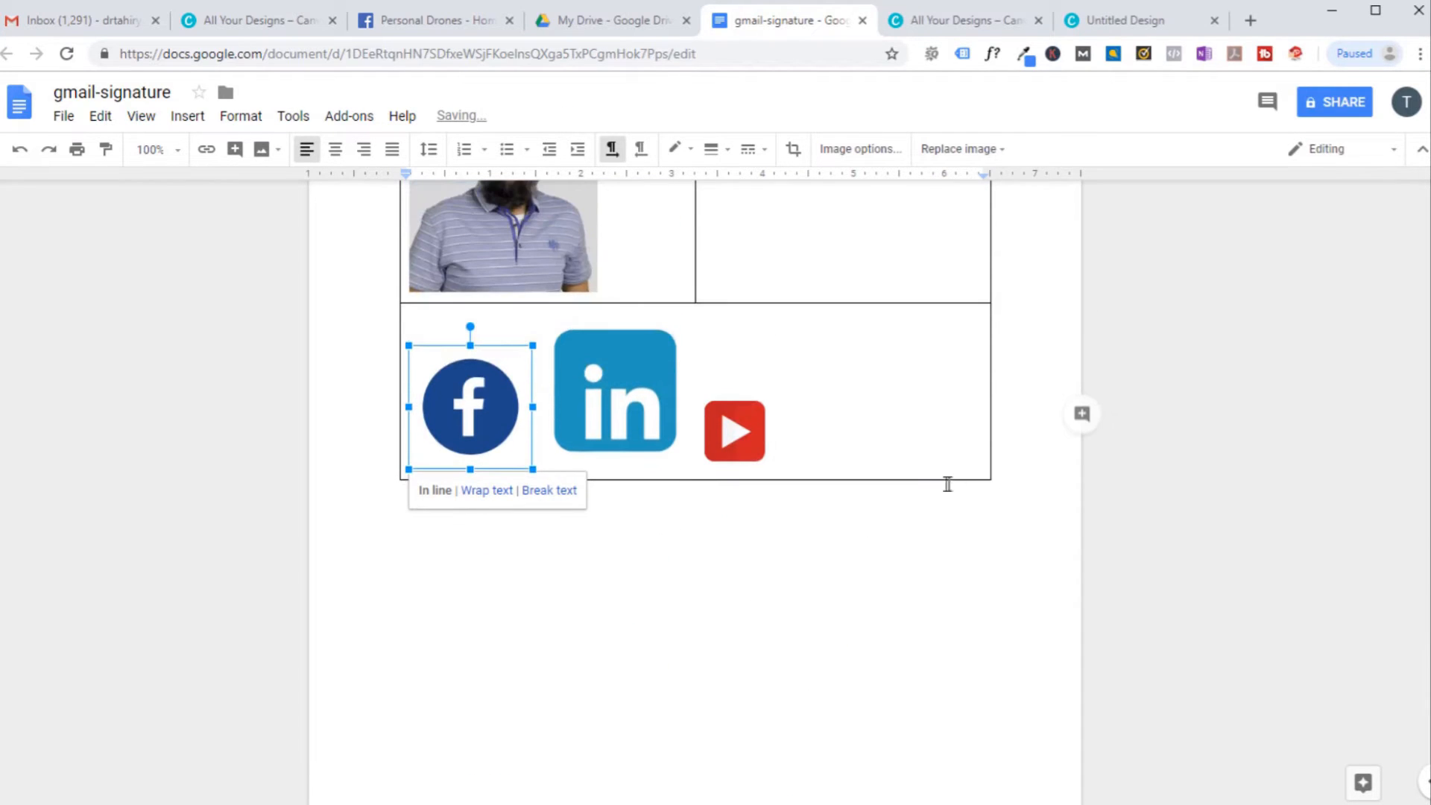
{"action": "left_click", "coordinate": [648, 395]}
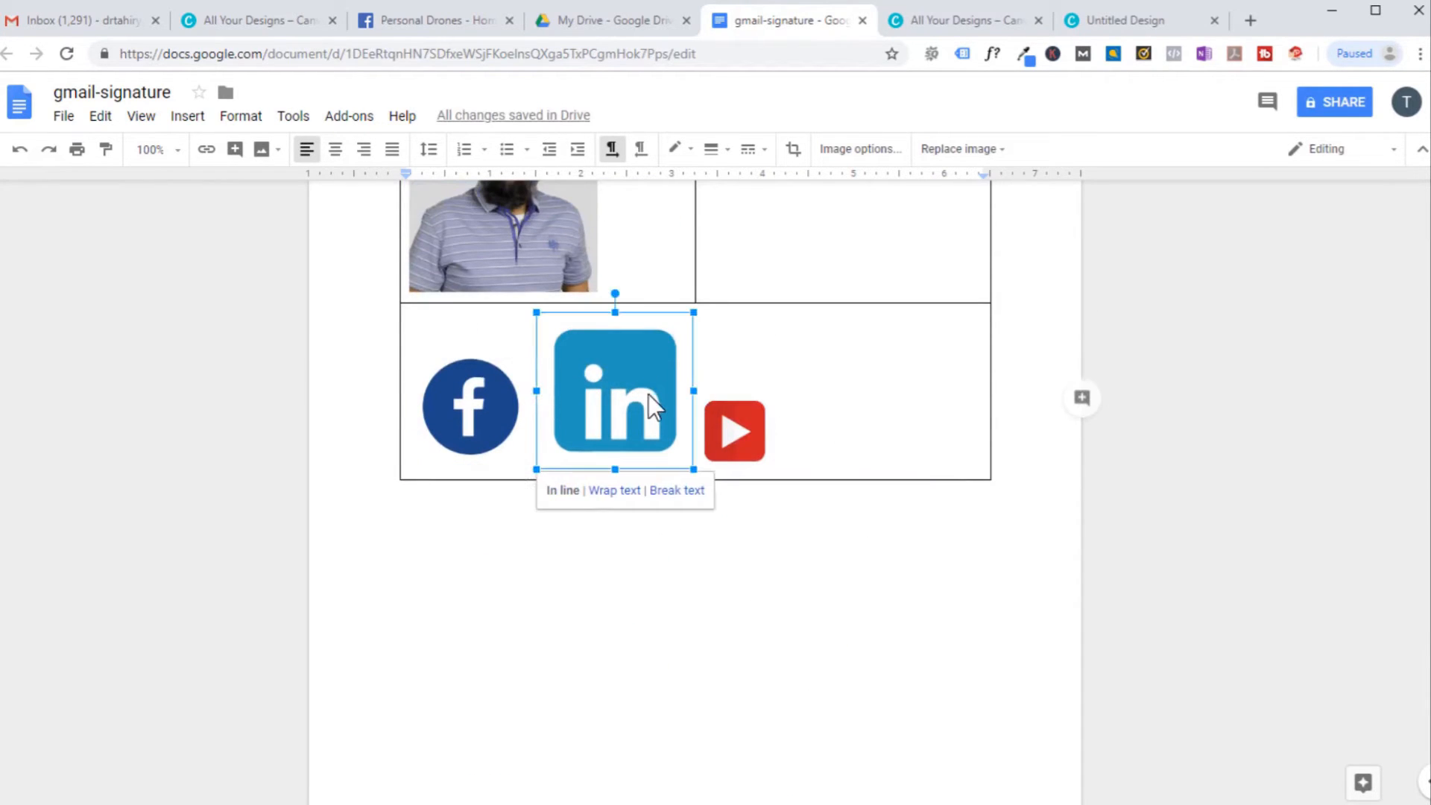
{"action": "left_click", "coordinate": [505, 393]}
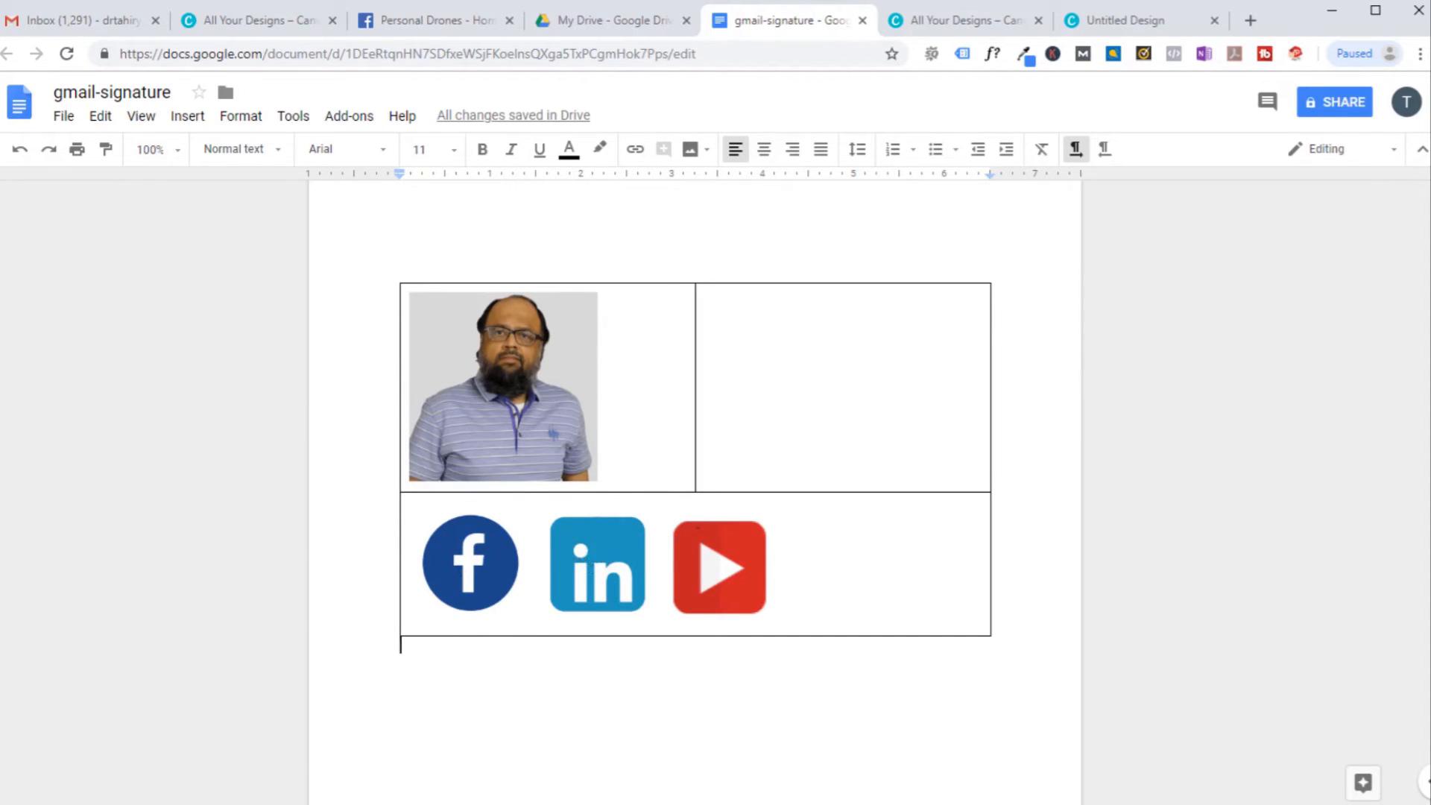
Switch to signature-text.txt in Notepad, copy all the contact lines and minimise the window
{"action": "left_click", "coordinate": [366, 804]}
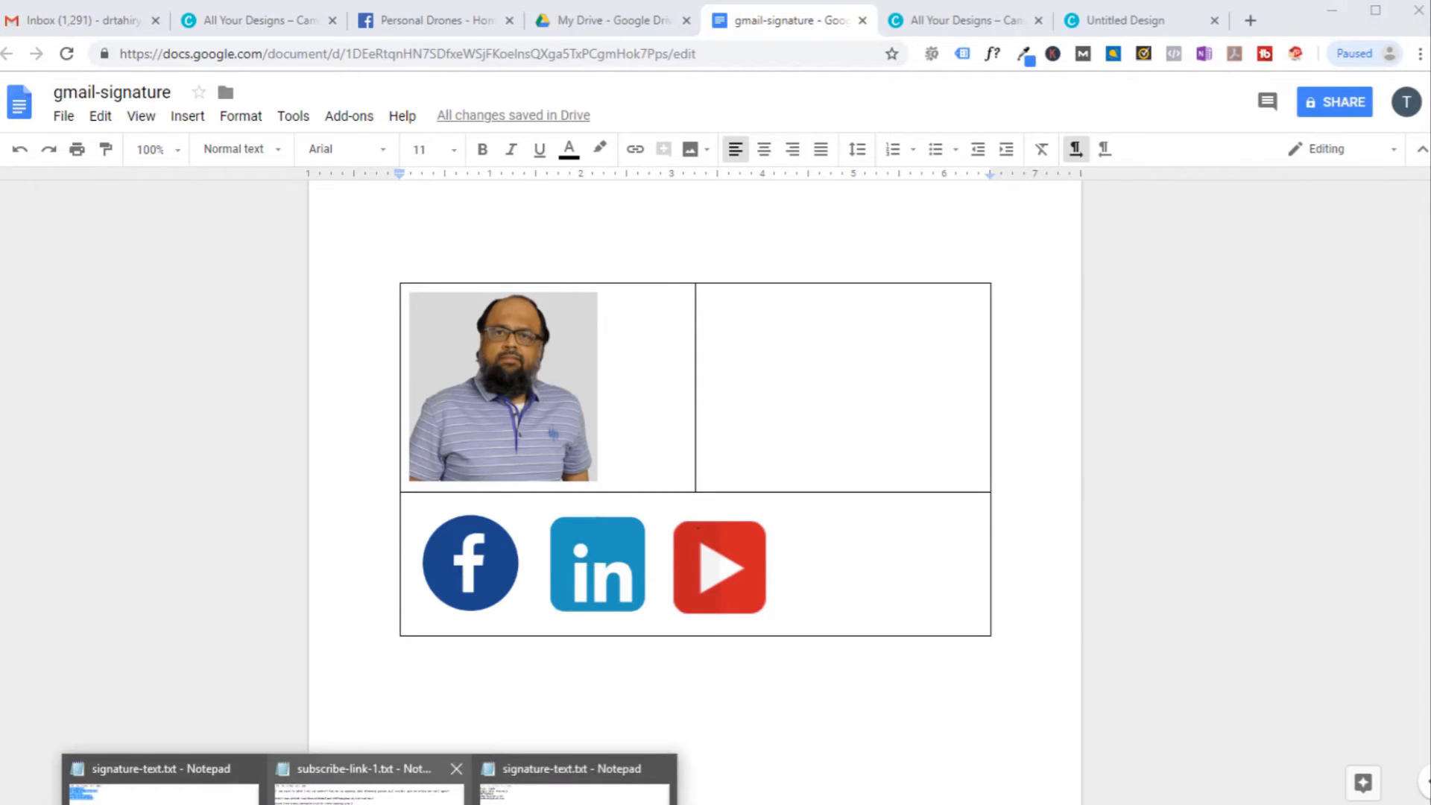
{"action": "left_click", "coordinate": [522, 793]}
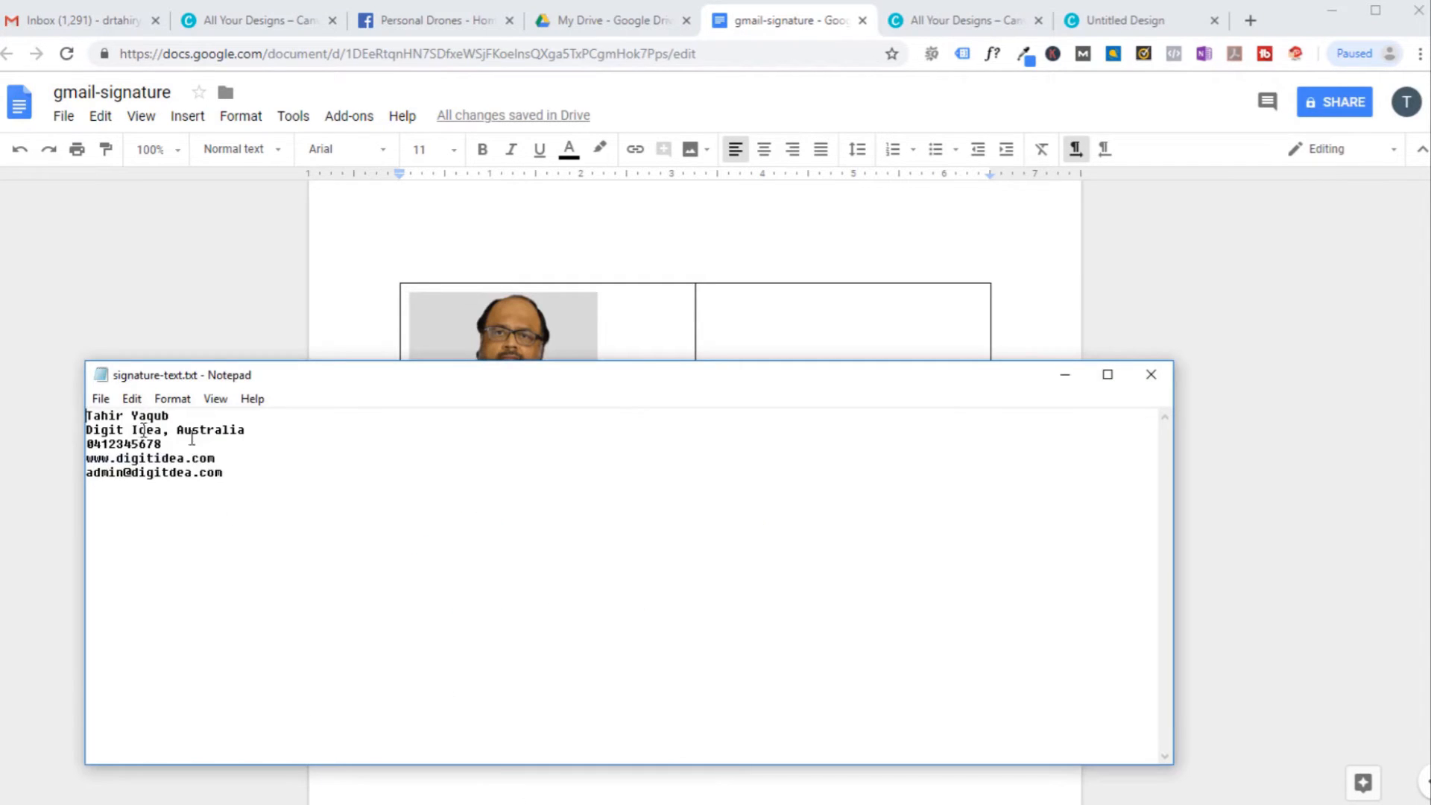
{"action": "left_click_drag", "start_coordinate": [255, 471], "coordinate": [106, 389]}
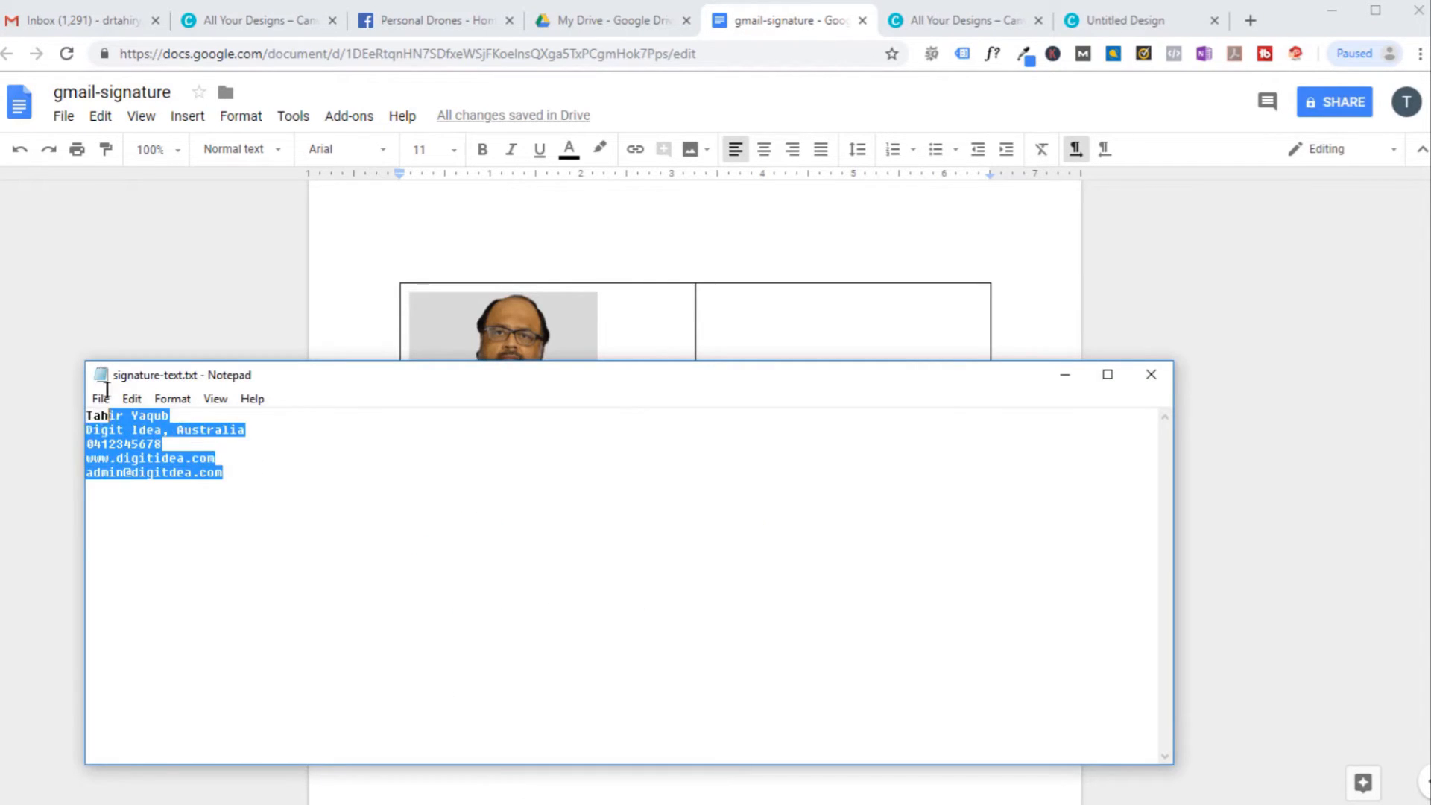
{"action": "right_click", "coordinate": [153, 464]}
{"action": "left_click", "coordinate": [39, 505]}
{"action": "left_click", "coordinate": [1065, 375]}
Paste the copied contact lines into the empty table cell beside the portrait photo
{"action": "left_click", "coordinate": [830, 322]}
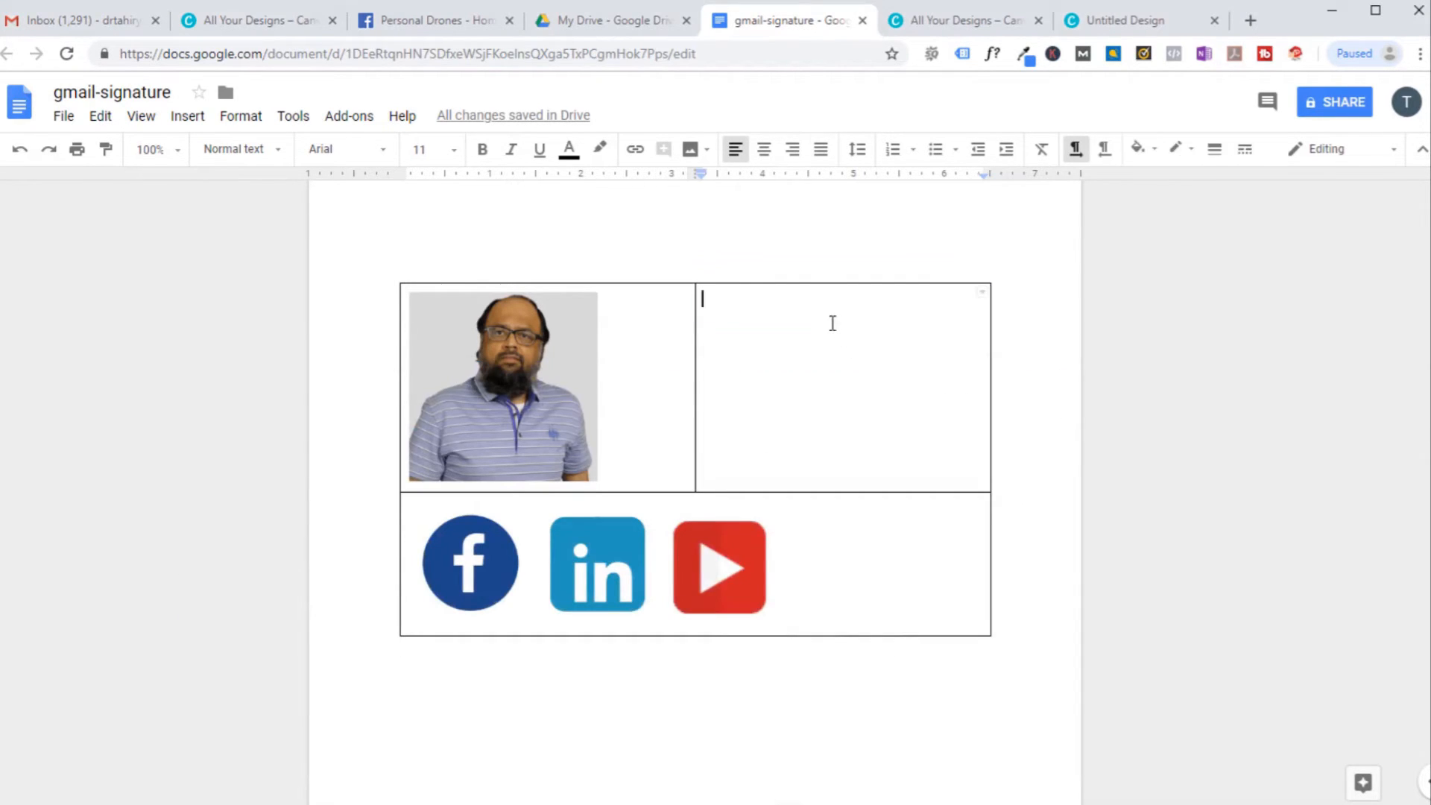
{"action": "right_click", "coordinate": [829, 324]}
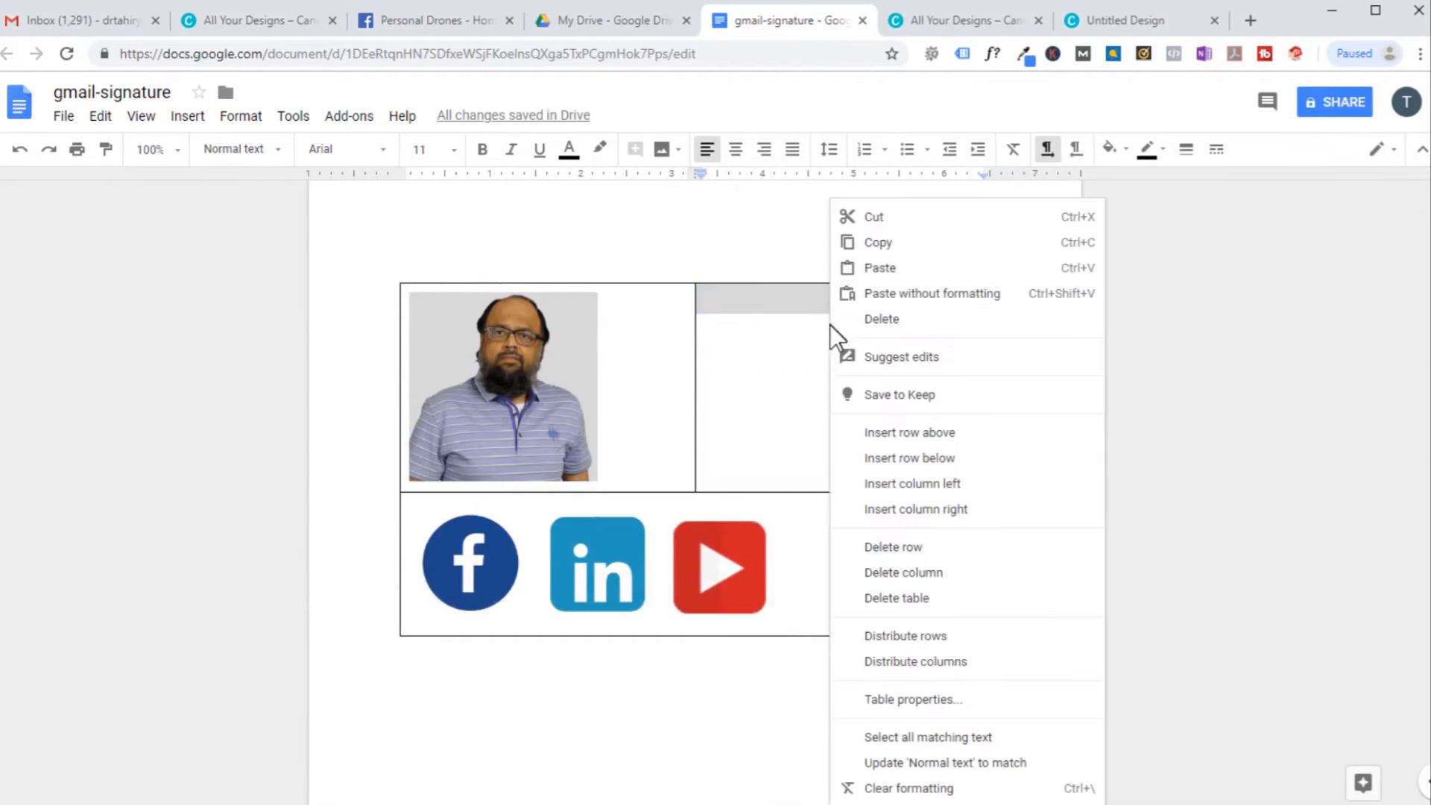
{"action": "left_click", "coordinate": [883, 270]}
{"action": "left_click", "coordinate": [826, 399]}
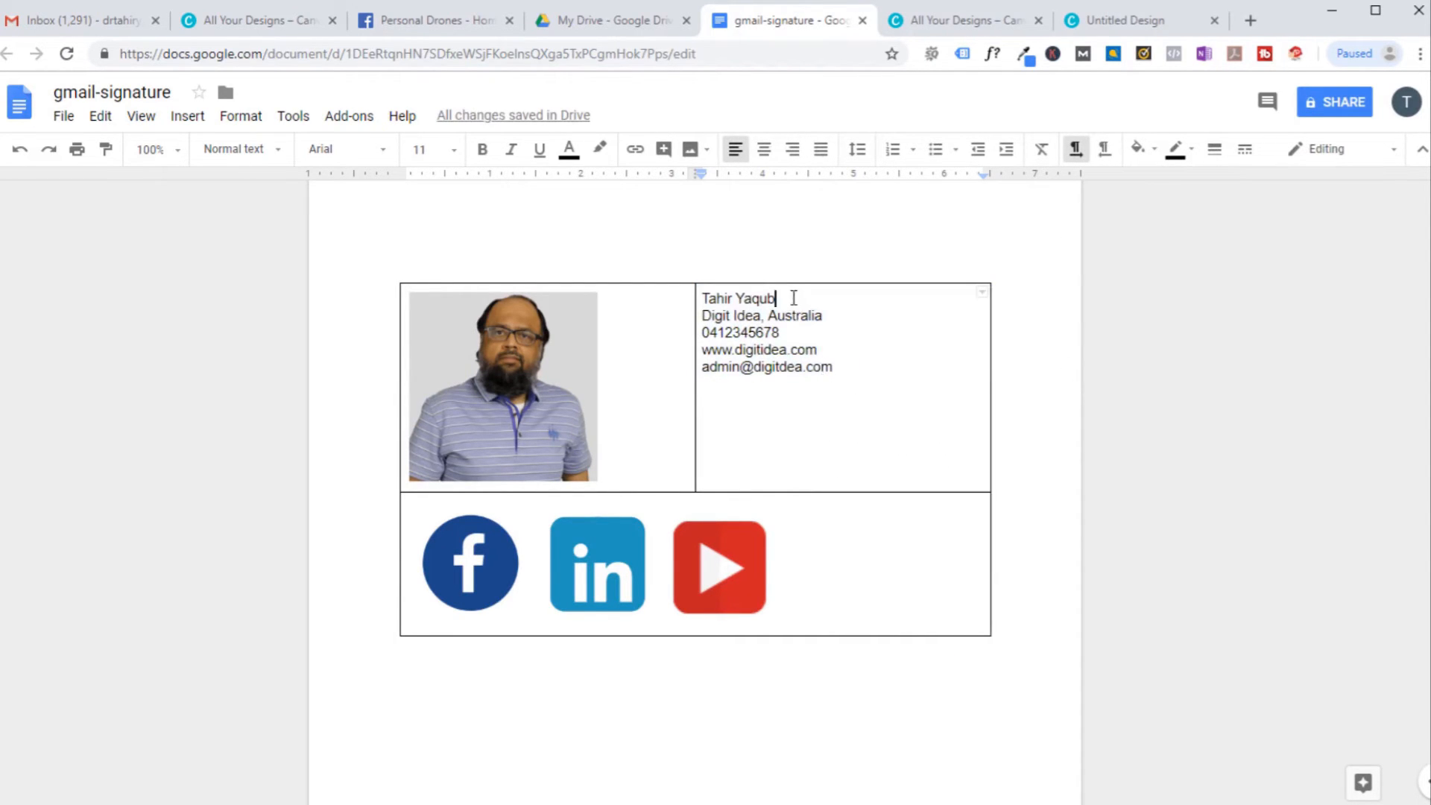
Format the full name line at the start of the contact text as 36 pt bold
{"action": "left_click_drag", "start_coordinate": [793, 298], "coordinate": [709, 301]}
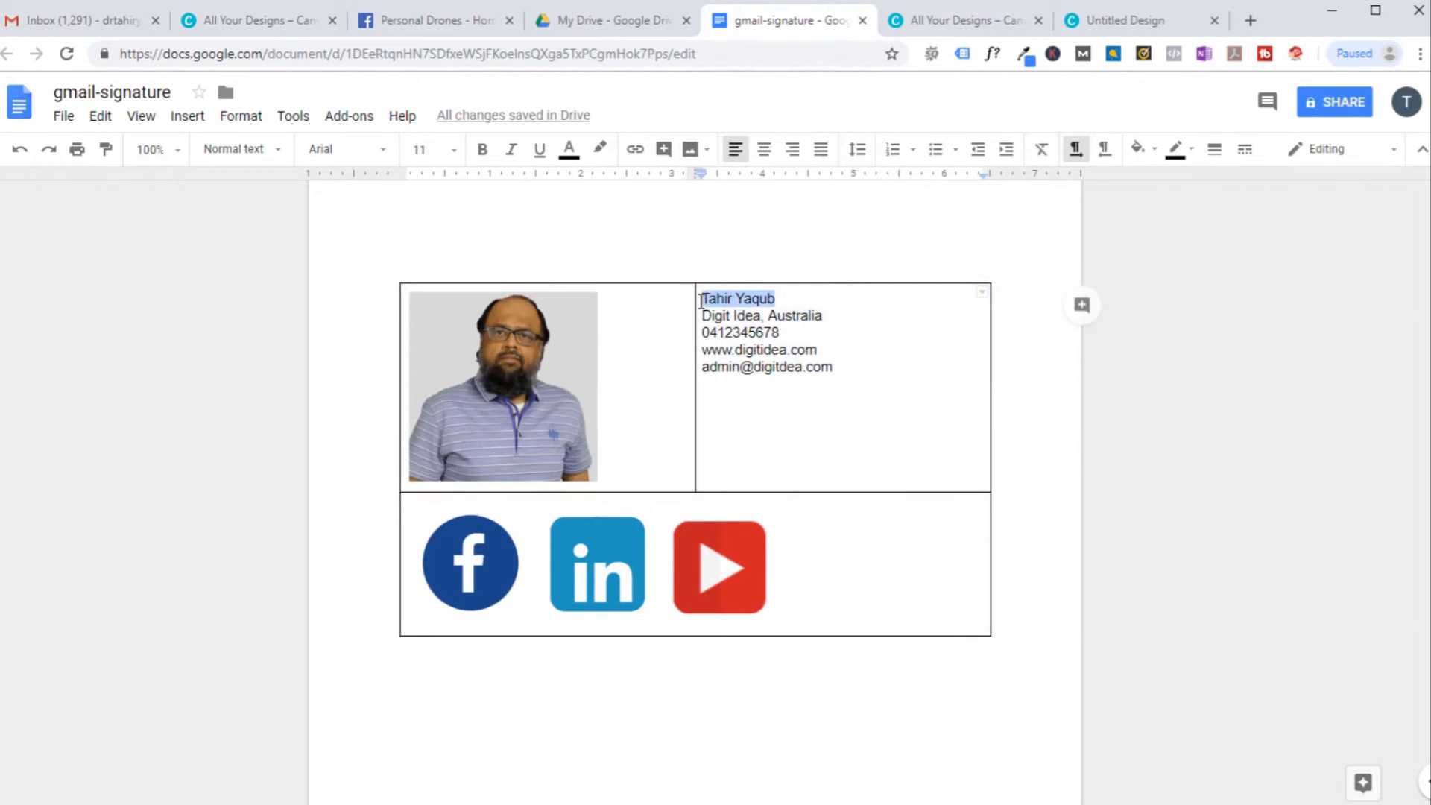
{"action": "left_click", "coordinate": [451, 152]}
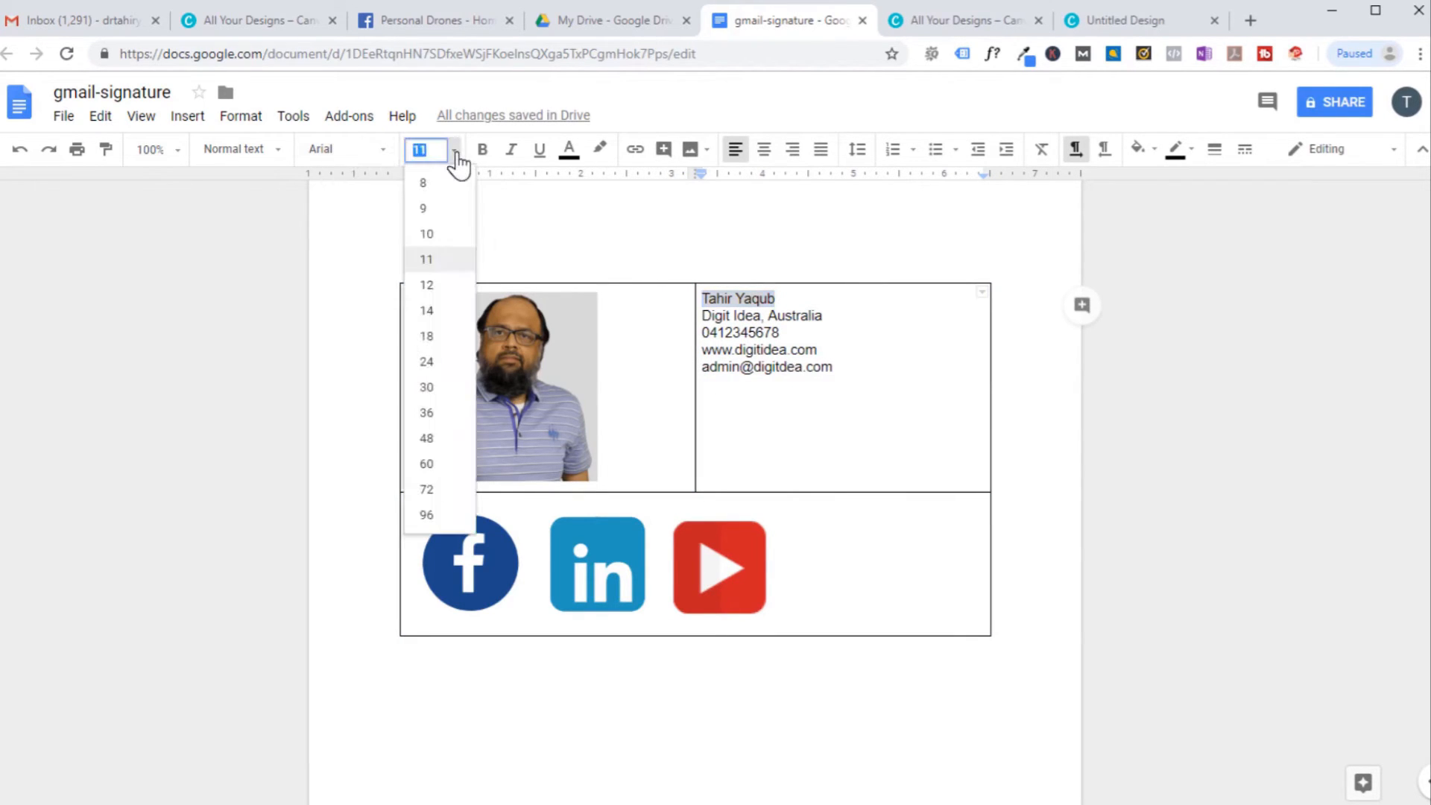
{"action": "left_click", "coordinate": [432, 412]}
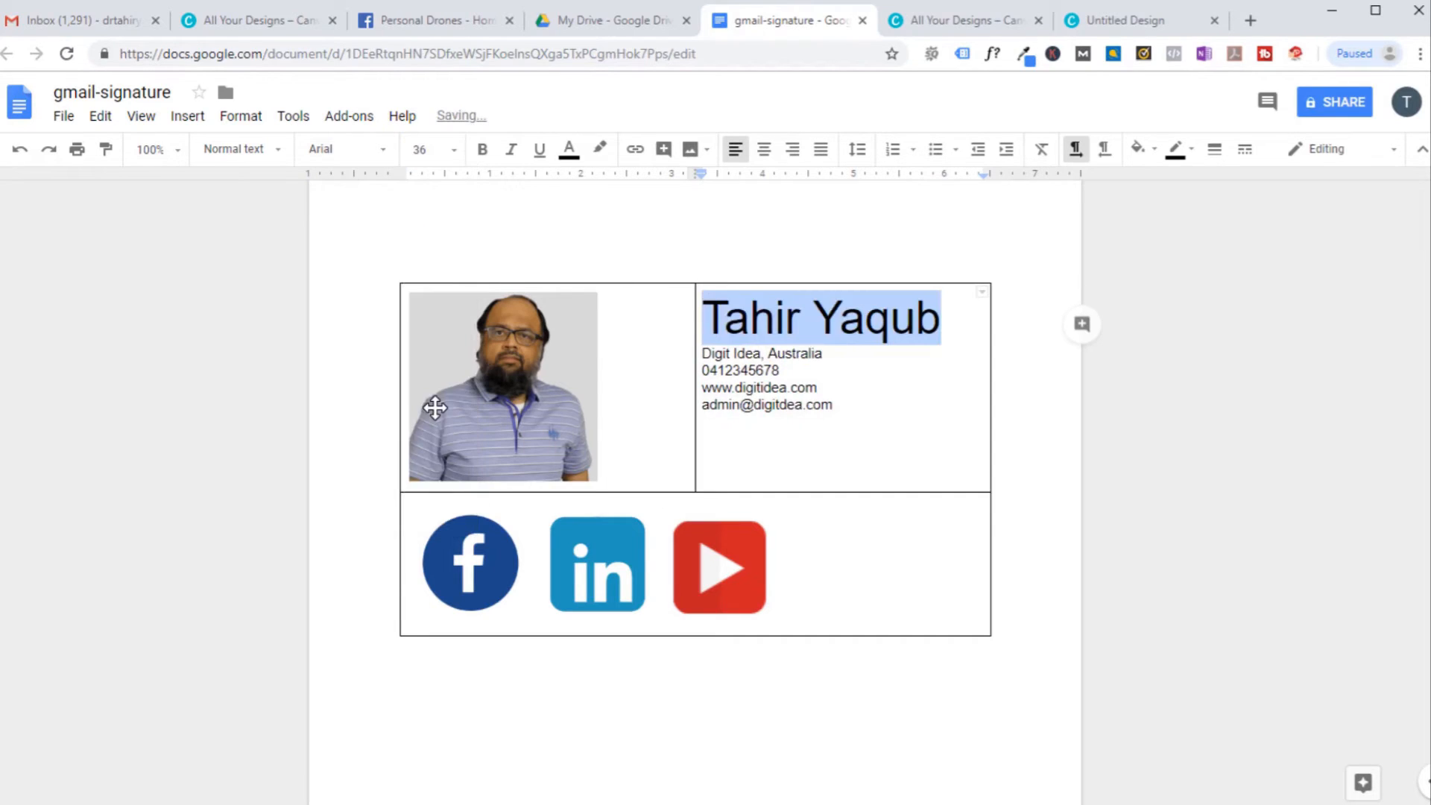
{"action": "left_click", "coordinate": [482, 149]}
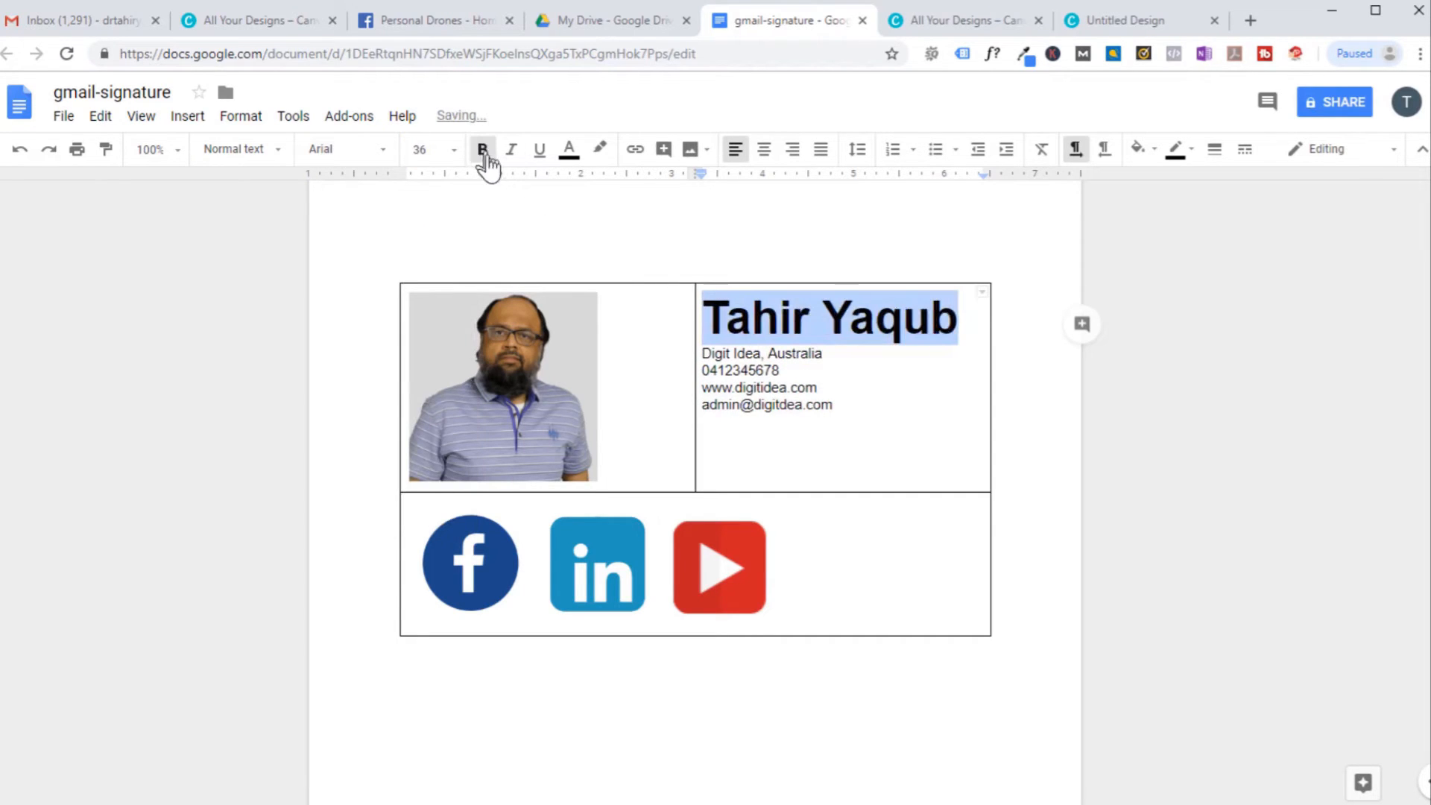
Set the "Digit Idea, Australia" line to the Lora font at 18 pt
{"action": "left_click", "coordinate": [824, 387]}
{"action": "left_click_drag", "start_coordinate": [839, 355], "coordinate": [702, 354]}
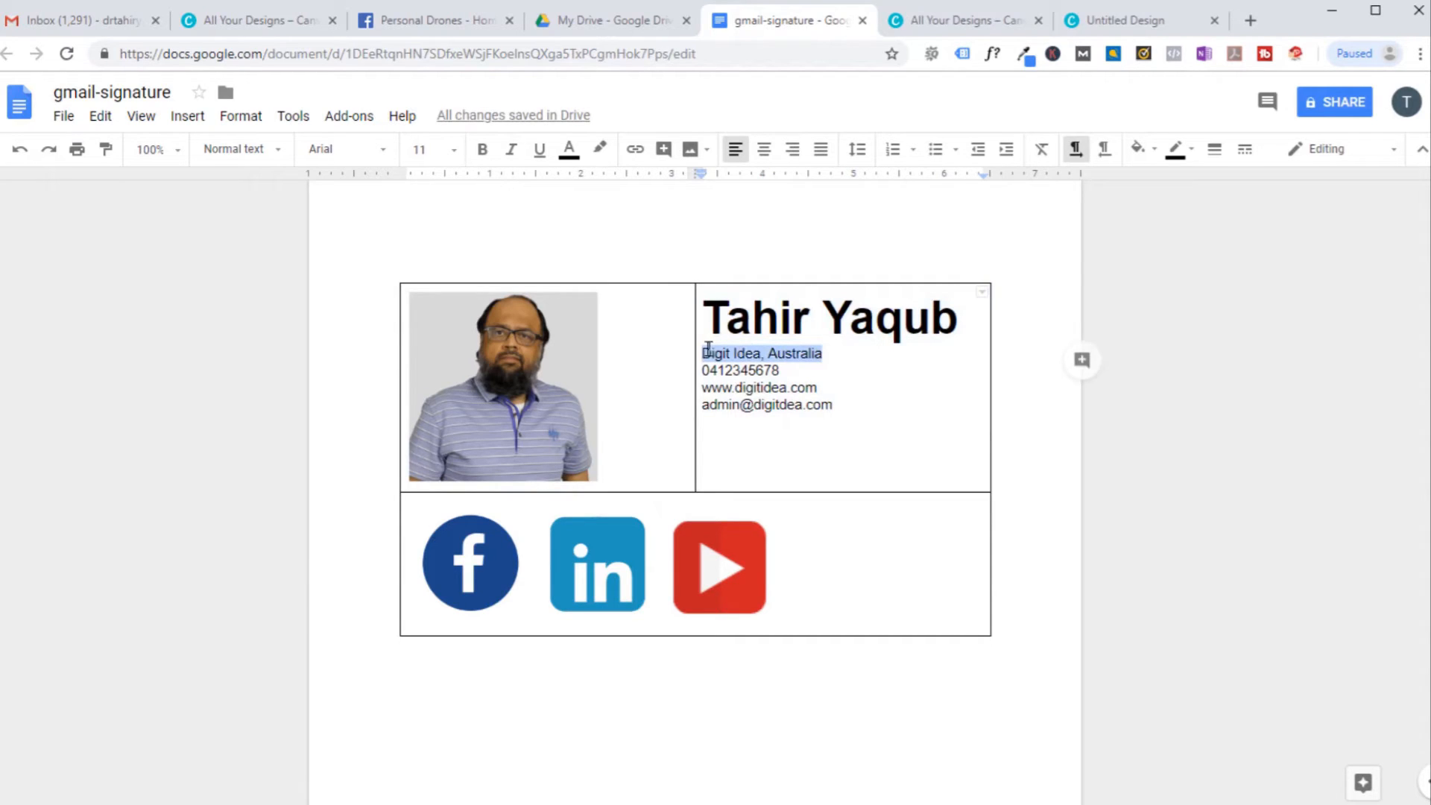
{"action": "left_click", "coordinate": [384, 152]}
{"action": "left_click", "coordinate": [341, 636]}
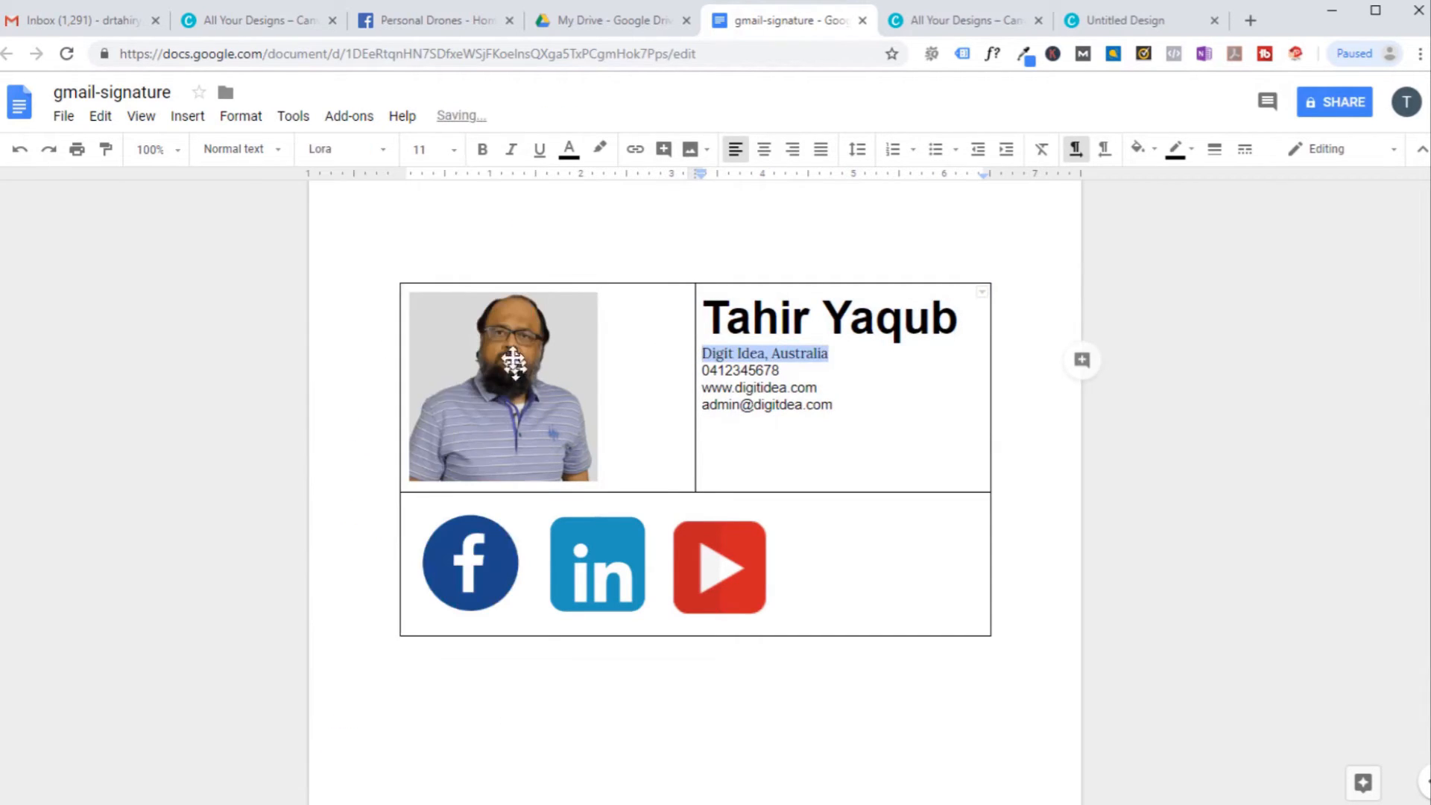
{"action": "left_click", "coordinate": [442, 154]}
{"action": "left_click", "coordinate": [422, 312]}
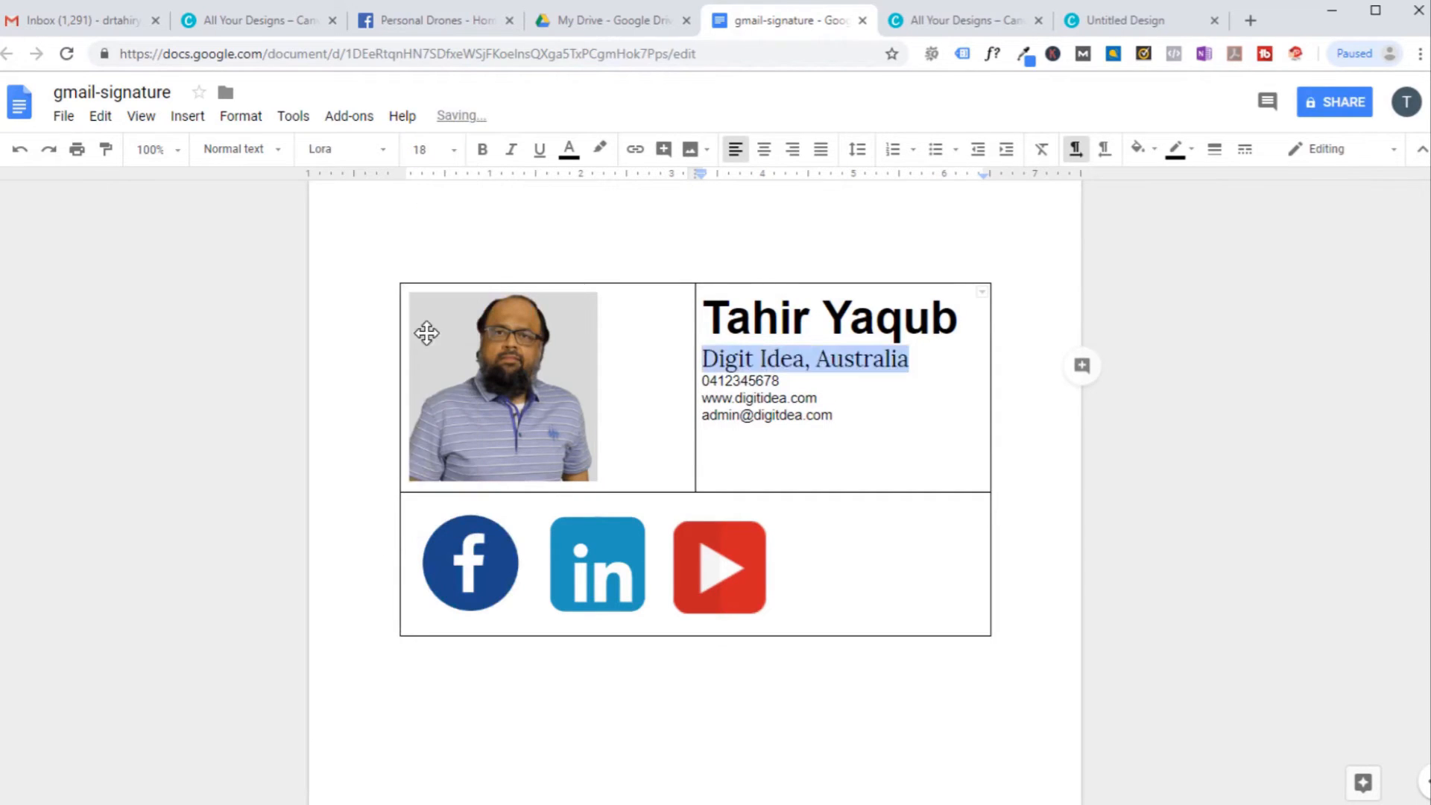
Change the font of the phone number line to Nunito
{"action": "left_click_drag", "start_coordinate": [788, 381], "coordinate": [701, 381]}
{"action": "left_click", "coordinate": [382, 151]}
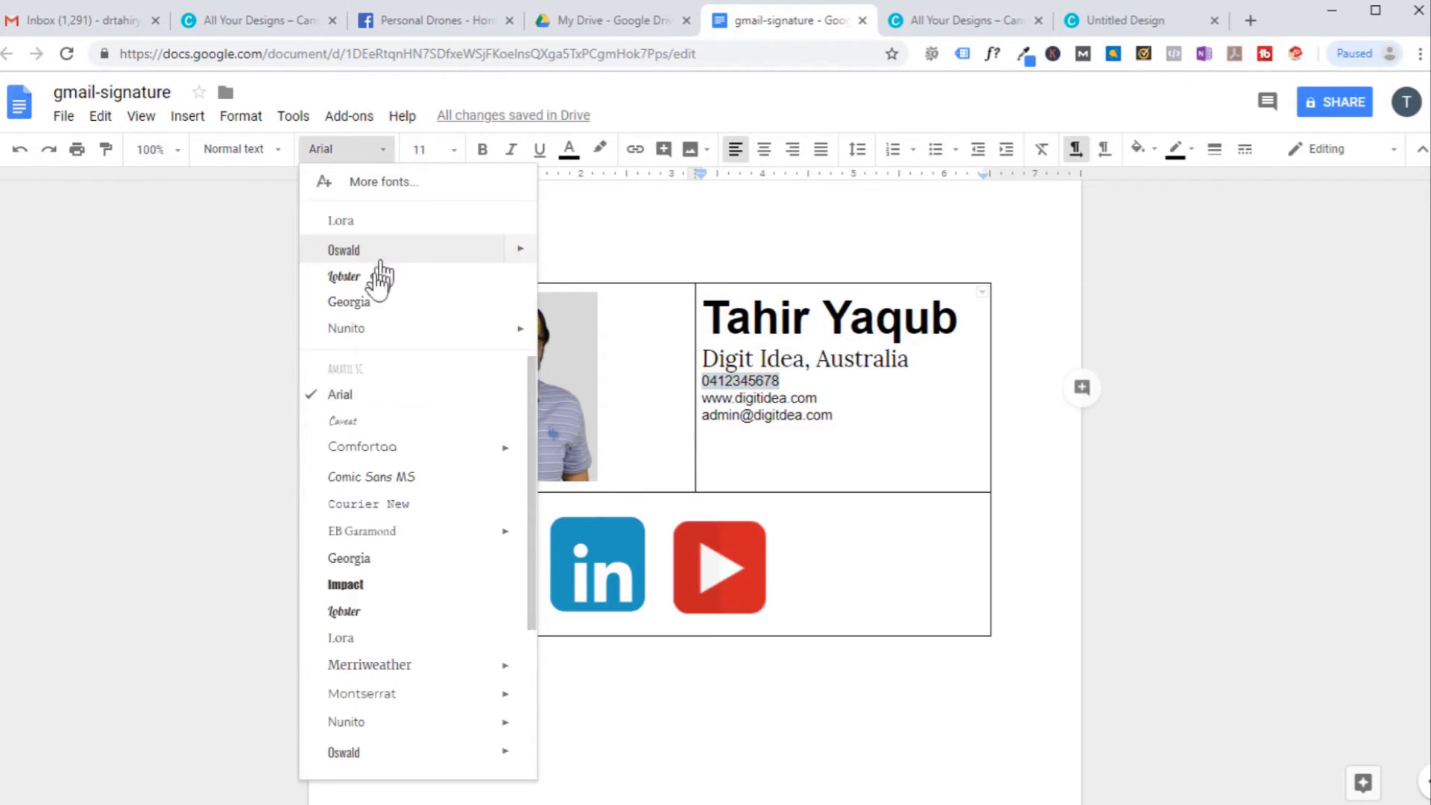
{"action": "left_click", "coordinate": [357, 333]}
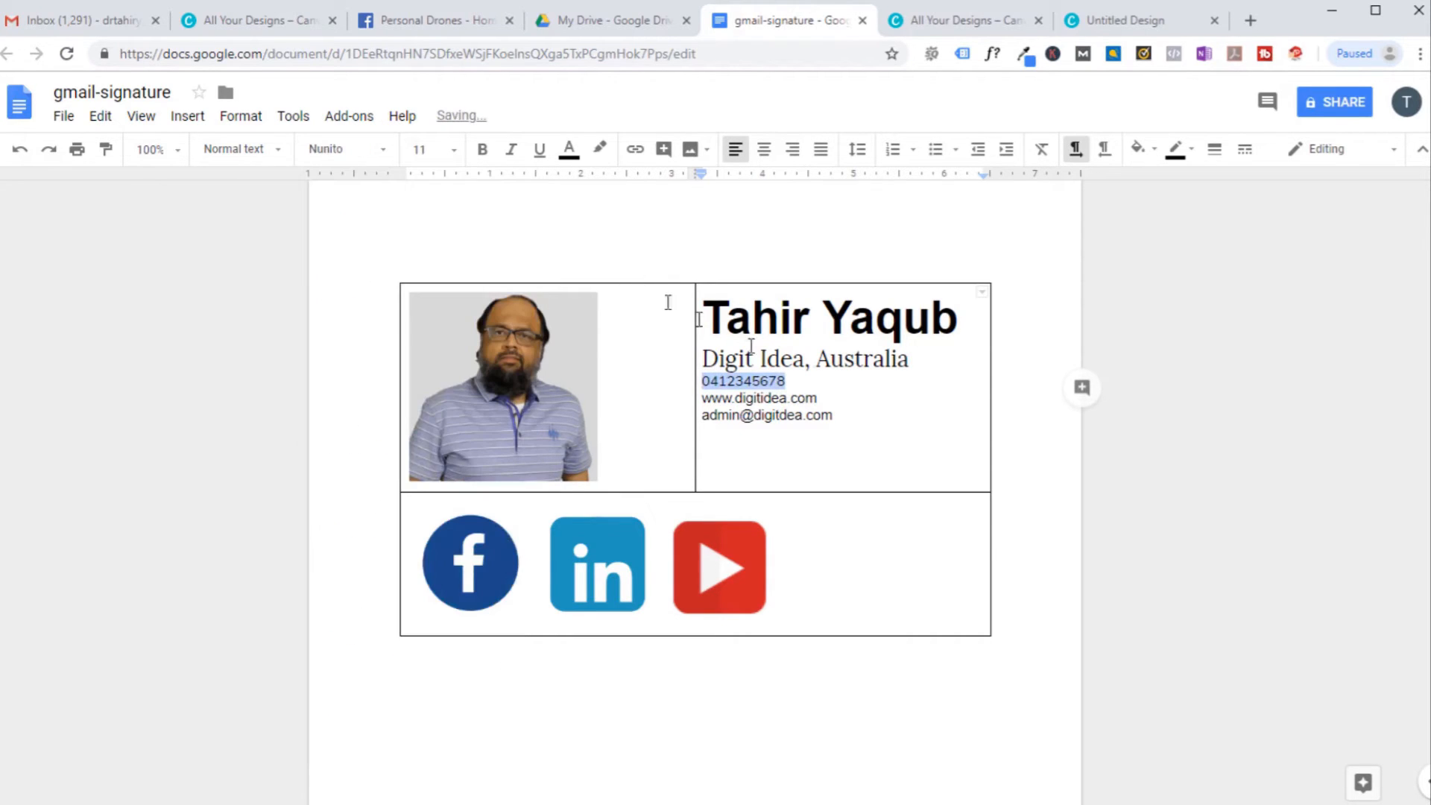
{"action": "left_click", "coordinate": [831, 409]}
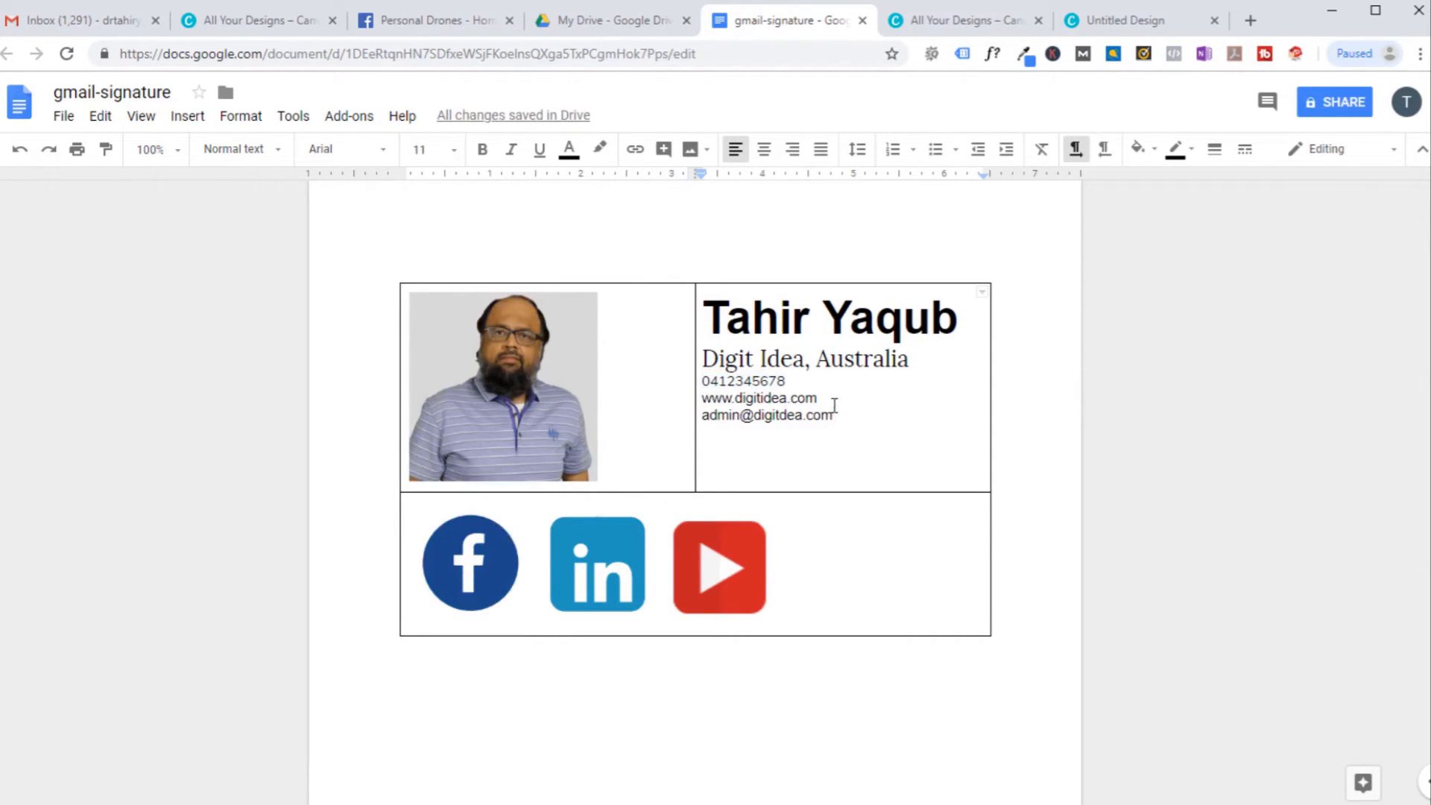
{"action": "left_click_drag", "start_coordinate": [818, 399], "coordinate": [700, 397]}
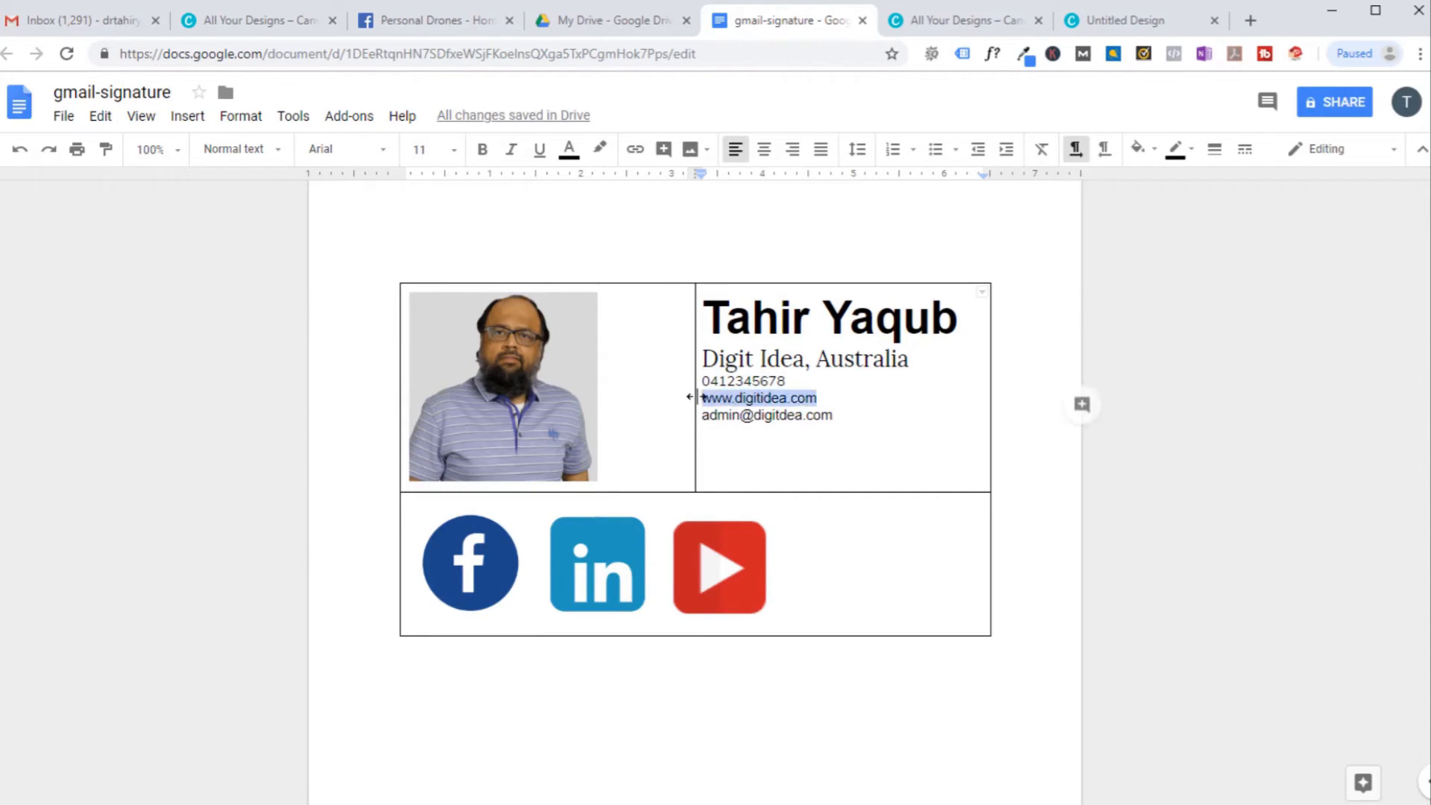
{"action": "left_click", "coordinate": [387, 153]}
{"action": "left_click", "coordinate": [357, 327]}
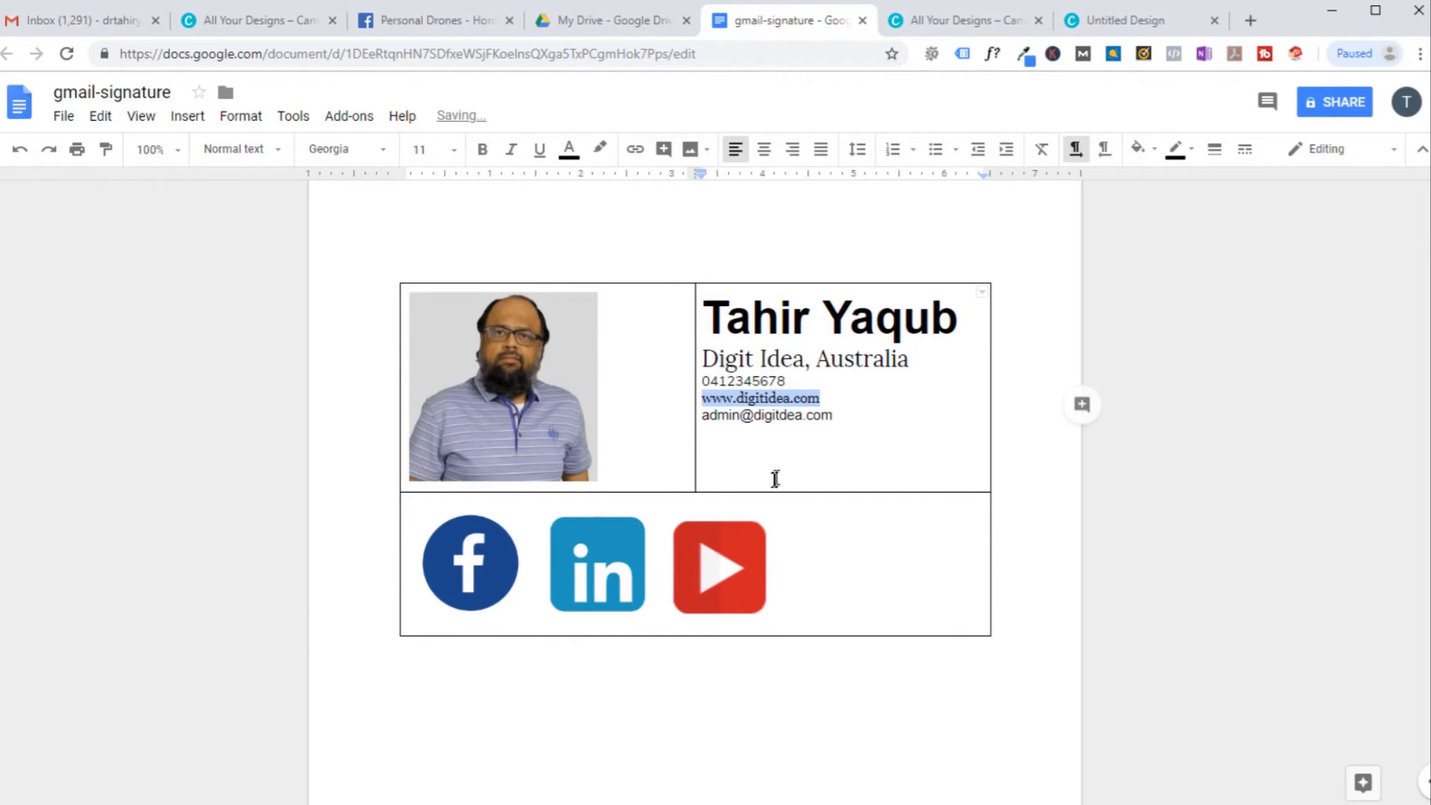
Change the font of the email address line to Oswald
{"action": "left_click_drag", "start_coordinate": [831, 417], "coordinate": [693, 418]}
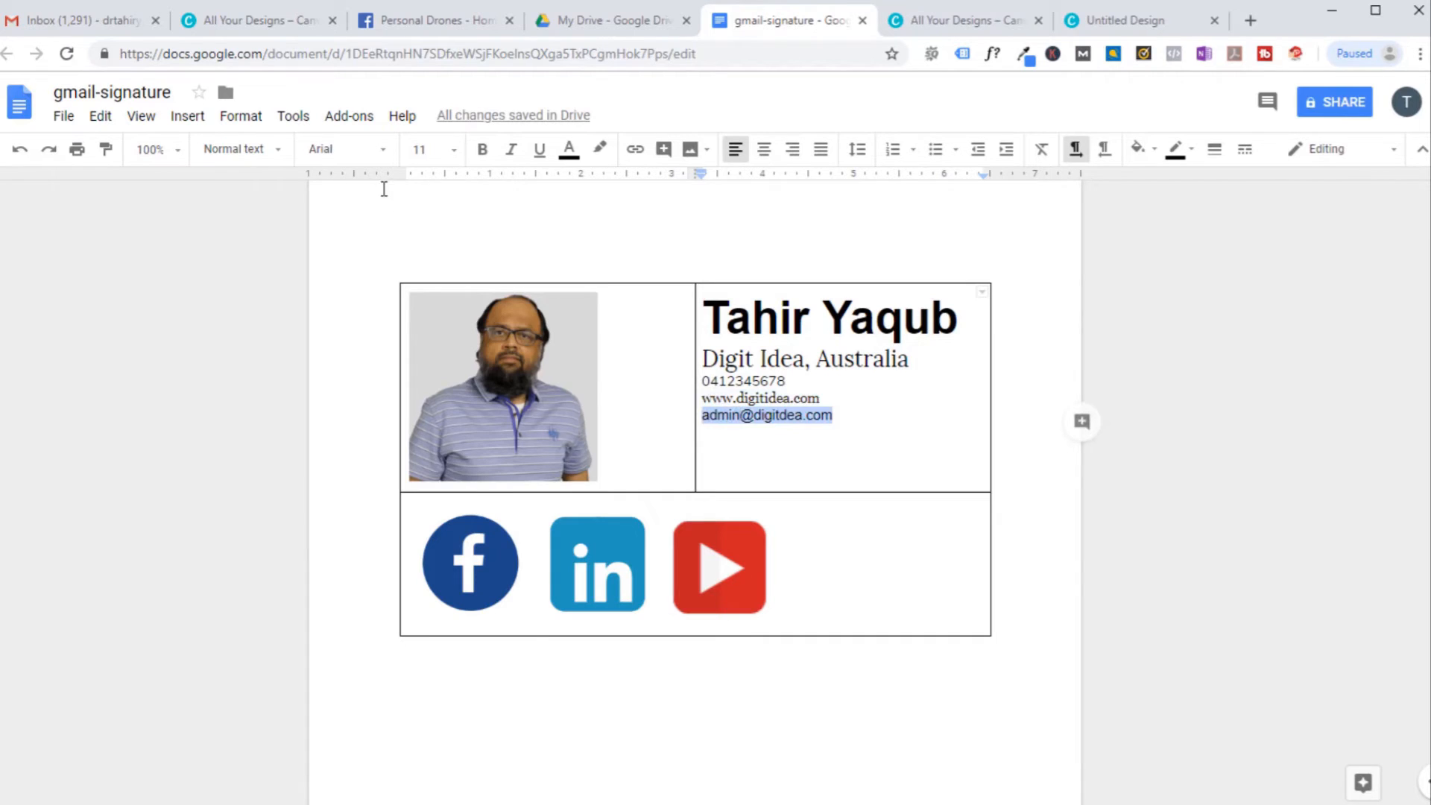
{"action": "left_click", "coordinate": [387, 153]}
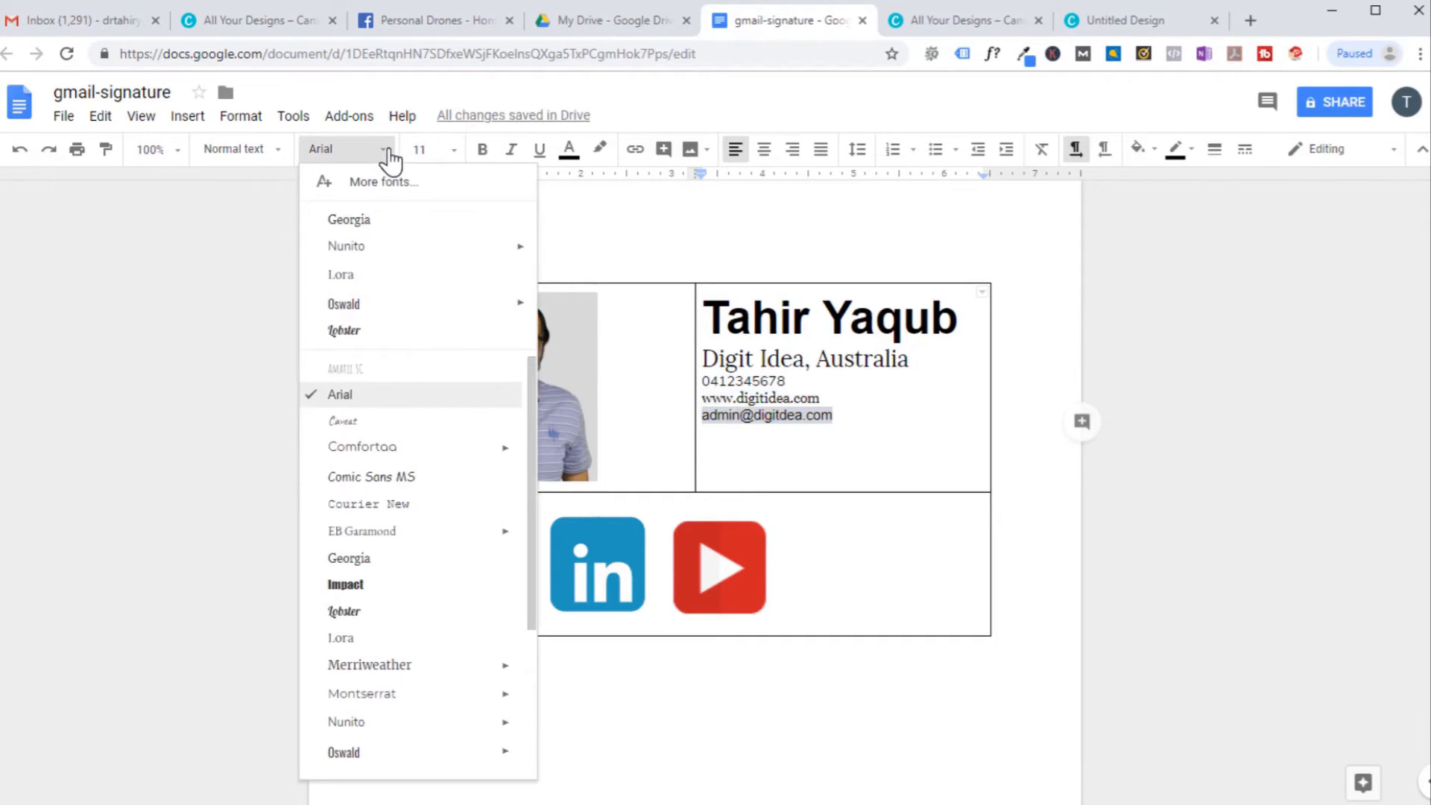
{"action": "left_click", "coordinate": [352, 306]}
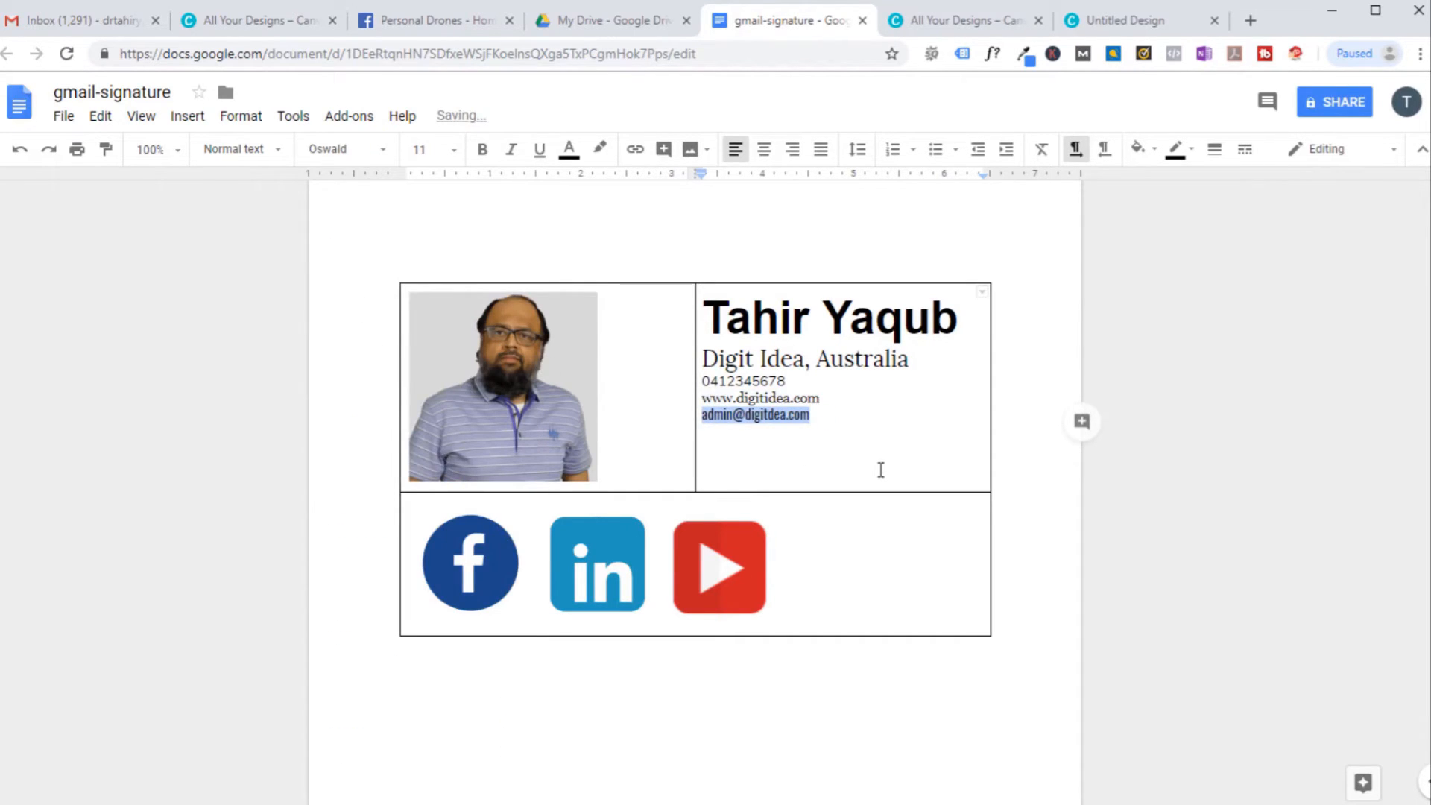
{"action": "left_click", "coordinate": [875, 537]}
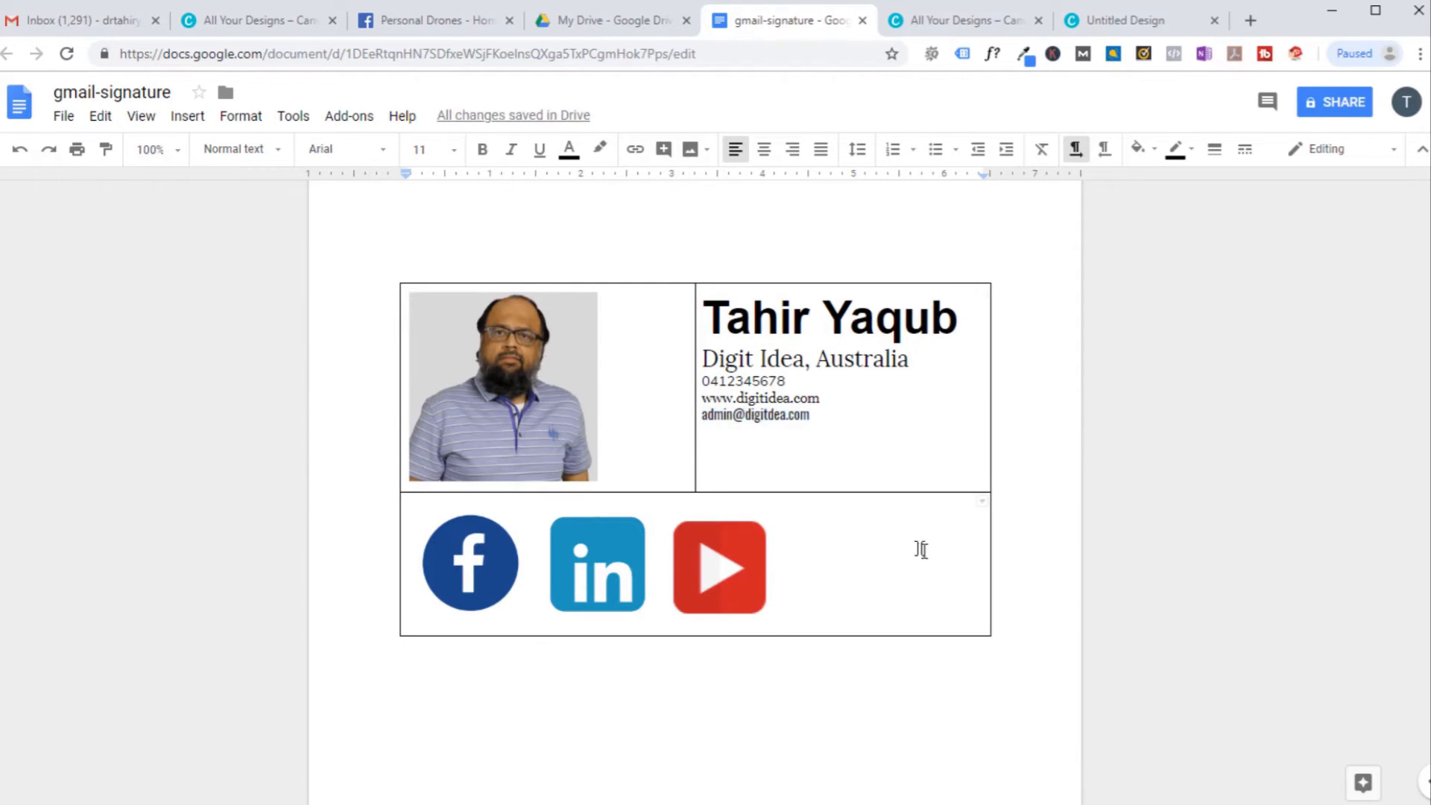
Remove the visible borders from the entire signature table by reducing its border width
{"action": "left_click_drag", "start_coordinate": [1023, 584], "coordinate": [824, 708]}
{"action": "left_click", "coordinate": [824, 707]}
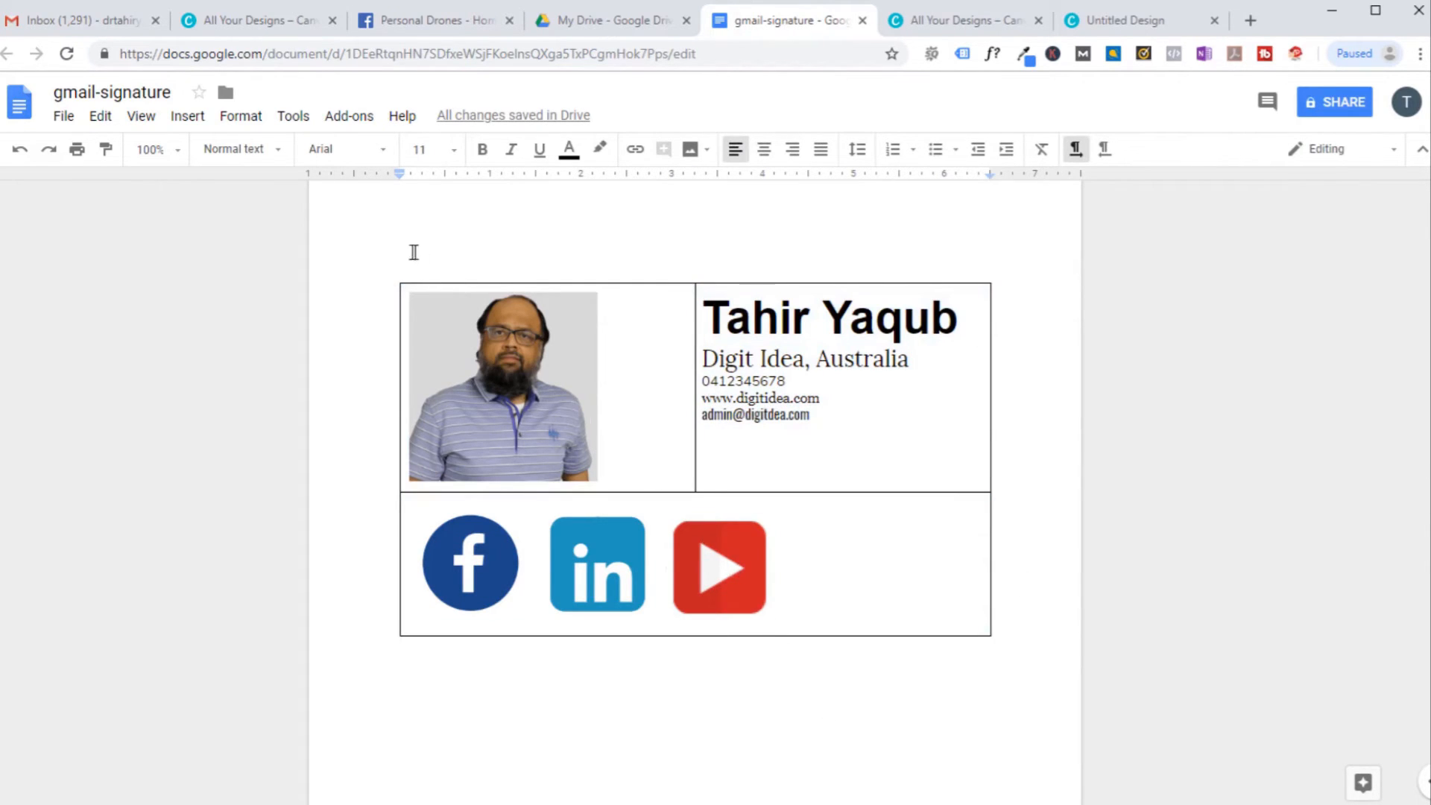
{"action": "left_click", "coordinate": [396, 232]}
{"action": "left_click_drag", "start_coordinate": [396, 232], "coordinate": [997, 664]}
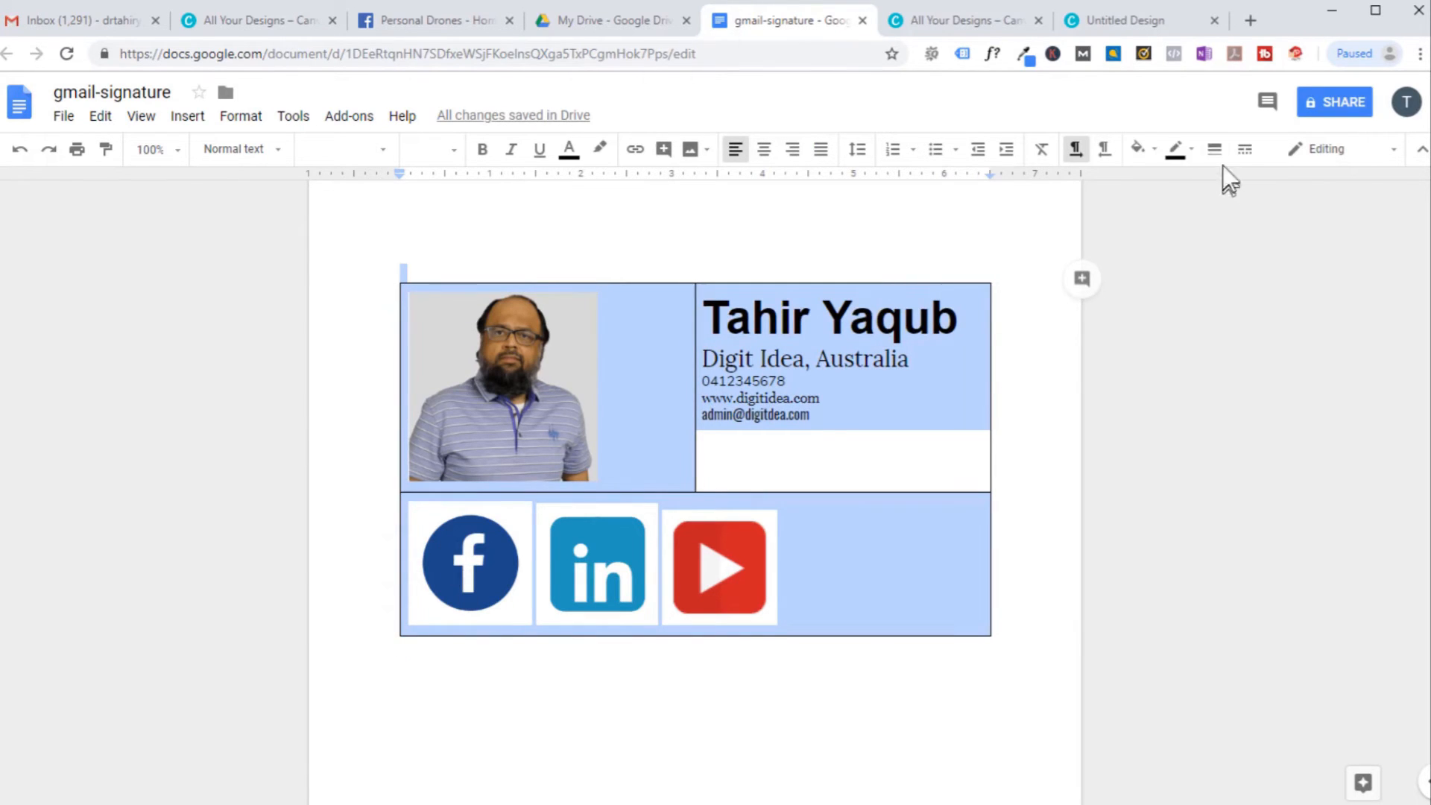
{"action": "left_click", "coordinate": [1214, 149]}
{"action": "left_click", "coordinate": [1230, 182]}
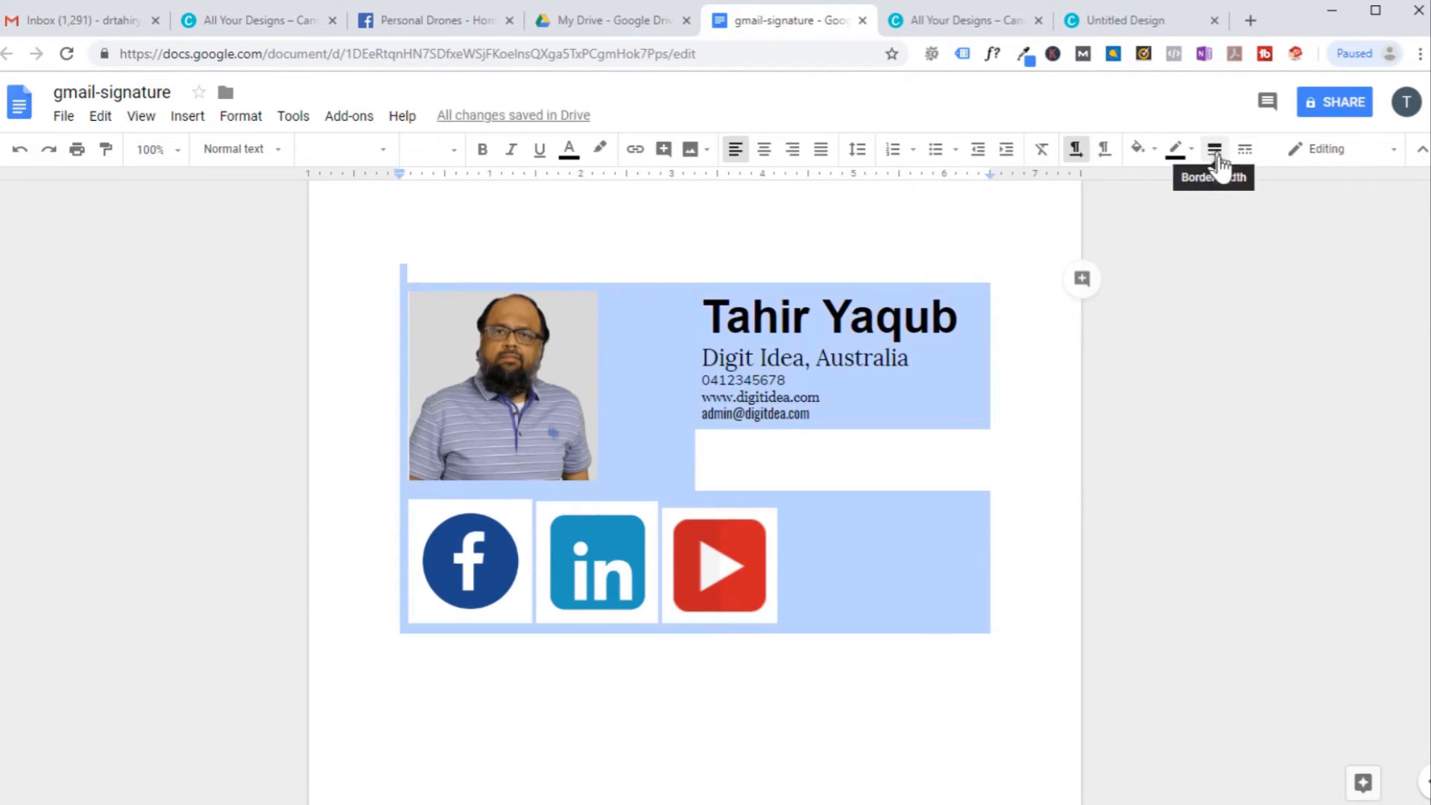
{"action": "left_click", "coordinate": [1055, 353]}
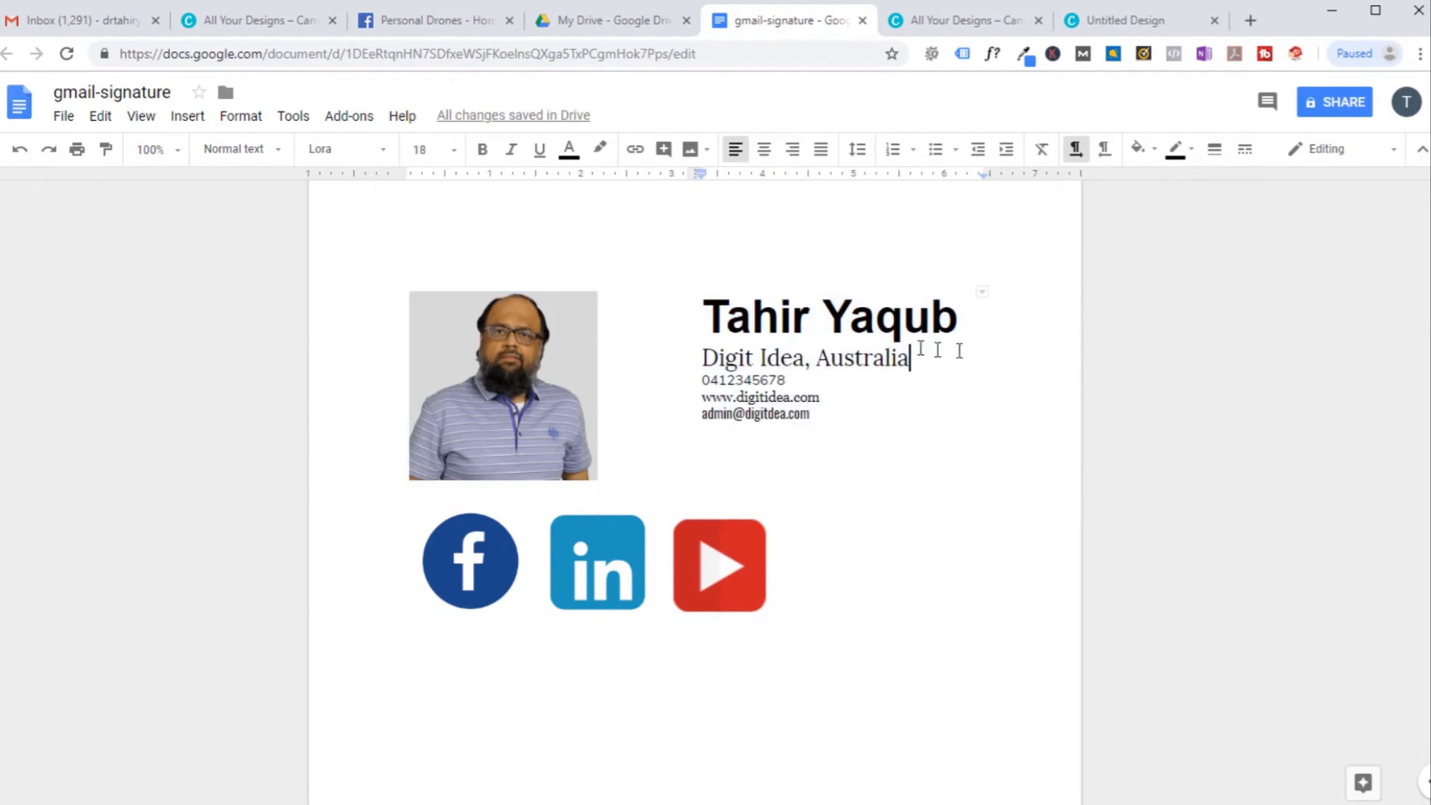
{"action": "key", "text": "ctrl+a"}
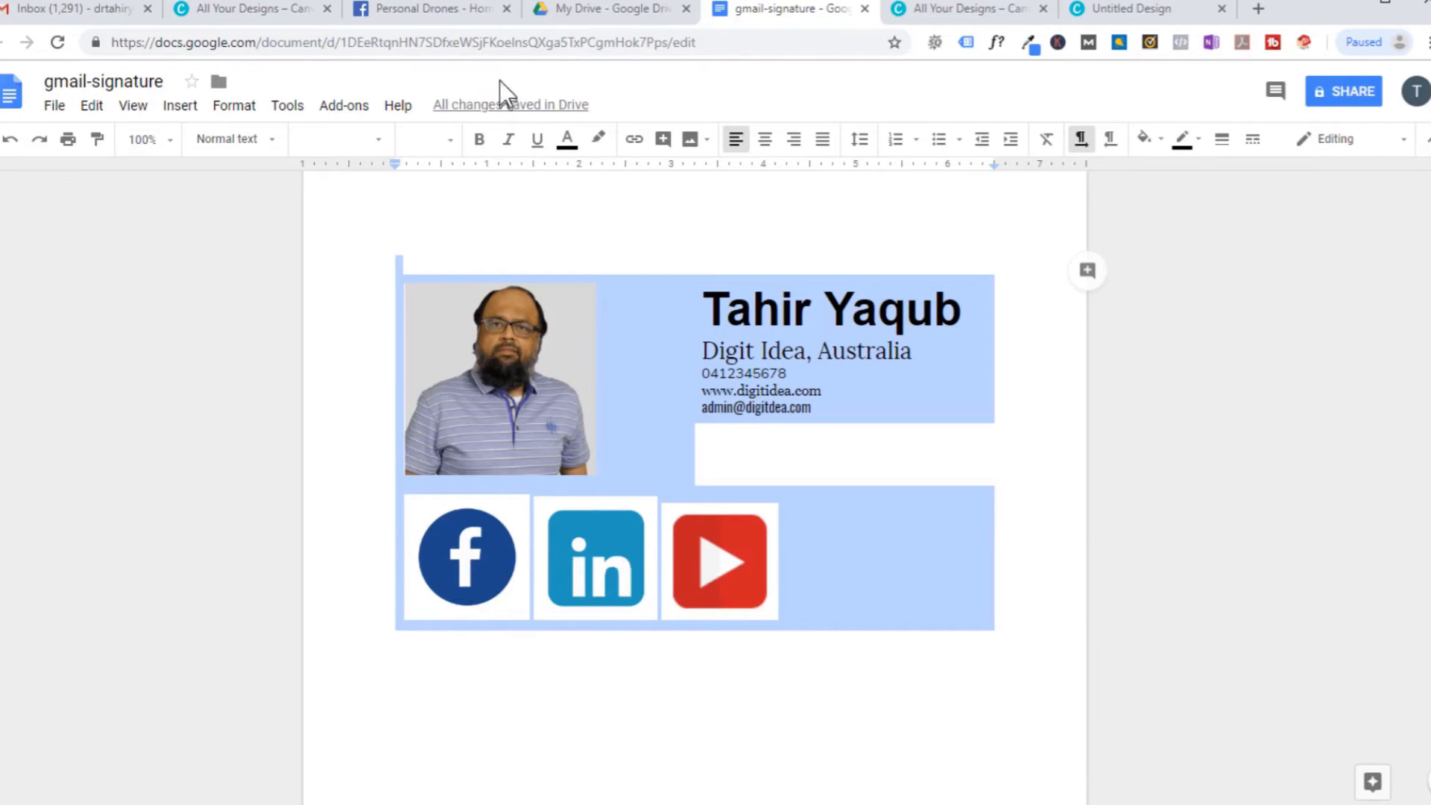
Switch to the Personal Drones Facebook page and copy its web address
{"action": "left_click", "coordinate": [456, 13]}
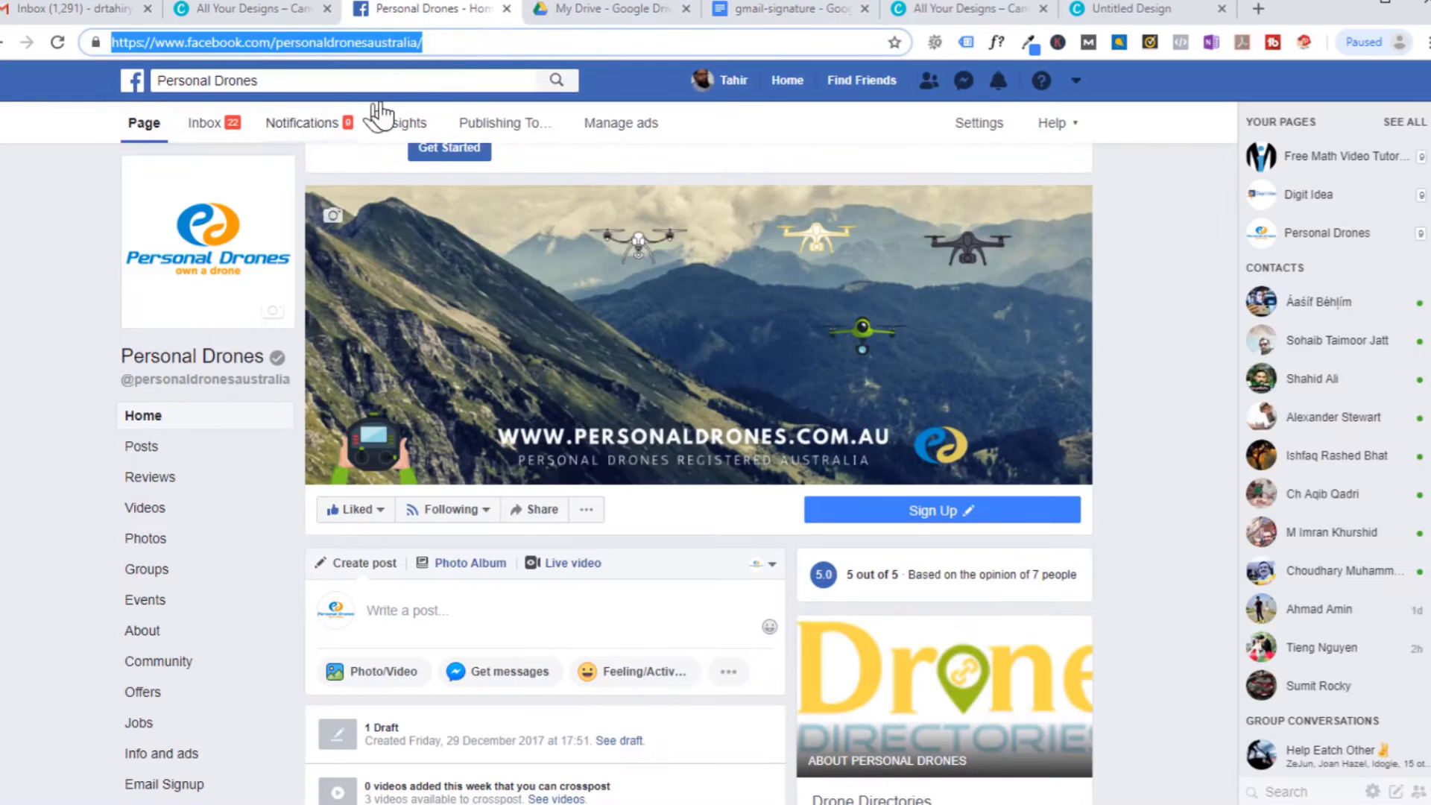
{"action": "right_click", "coordinate": [393, 39]}
{"action": "left_click", "coordinate": [453, 144]}
In the gmail-signature document, link the Facebook icon to the copied facebook.com/personaldronesaustralia/ address
{"action": "left_click", "coordinate": [793, 11]}
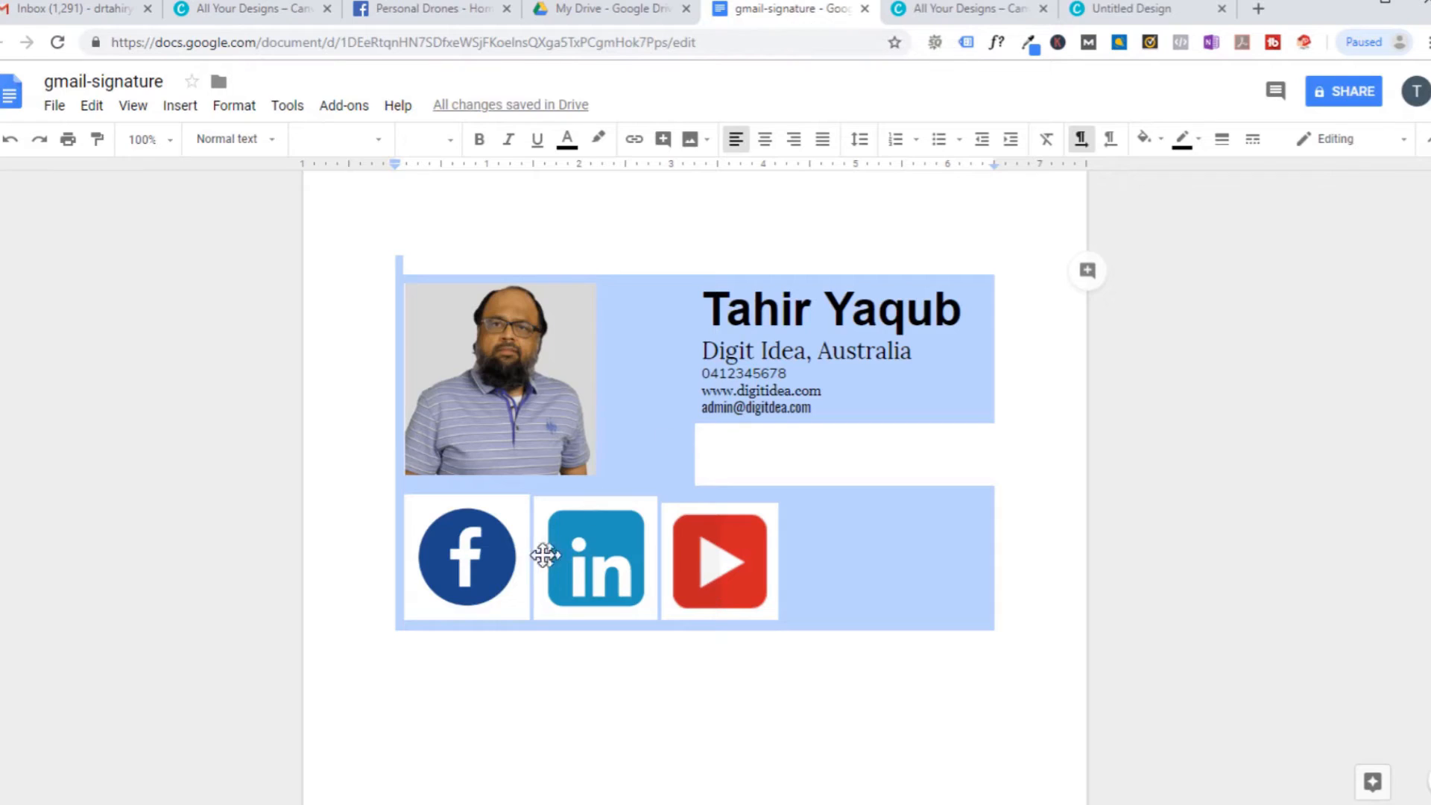
{"action": "left_click", "coordinate": [480, 547]}
{"action": "left_click", "coordinate": [480, 546]}
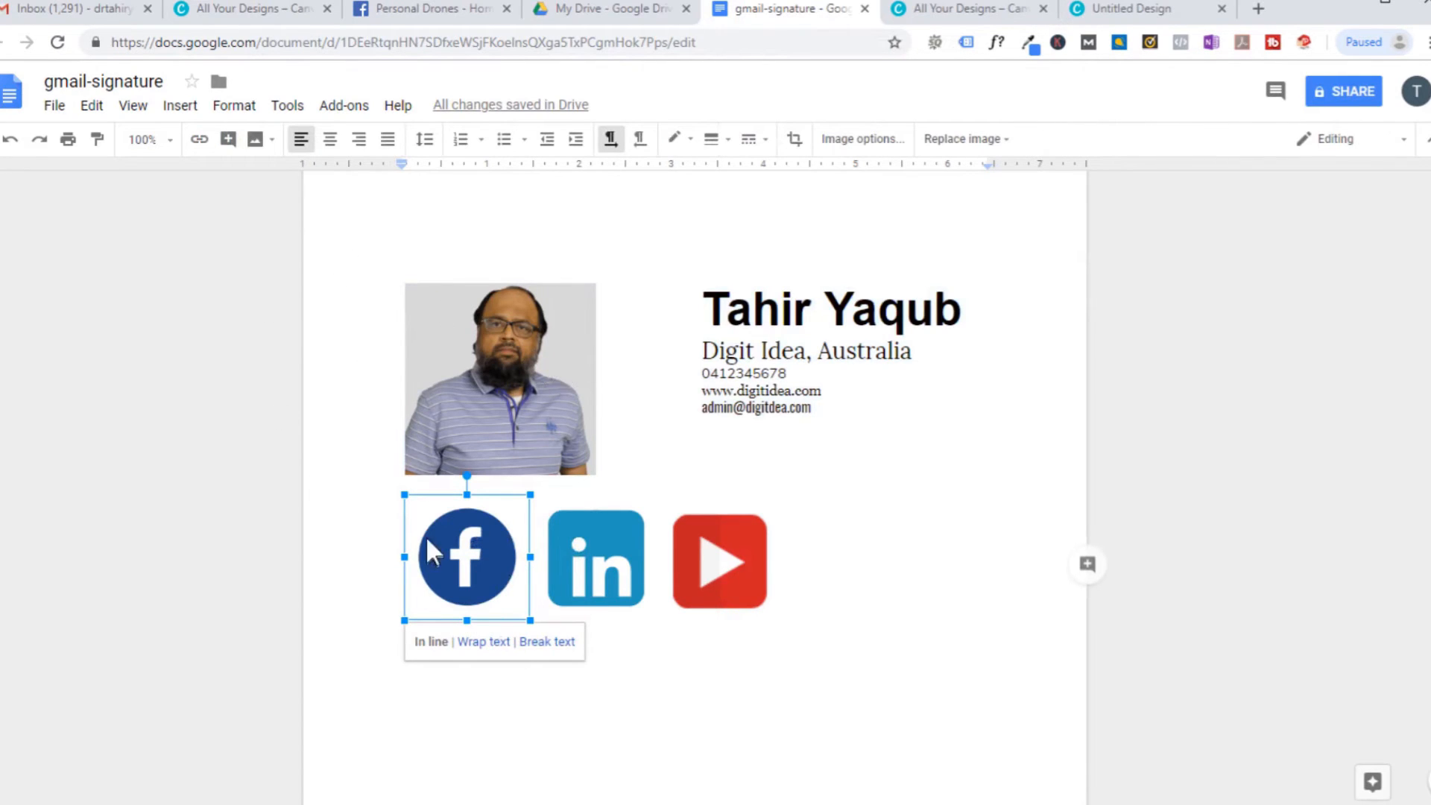
{"action": "left_click", "coordinate": [198, 139]}
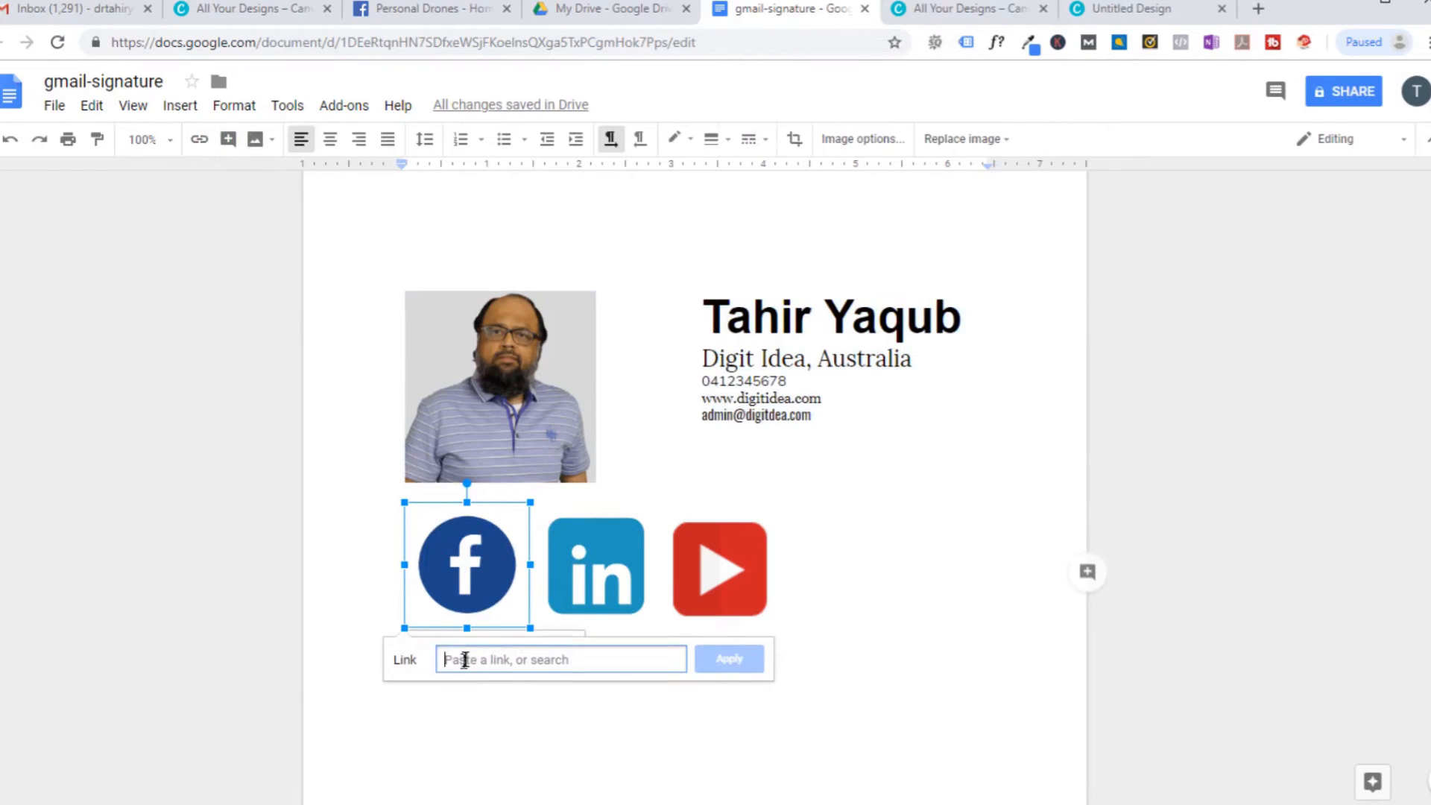
{"action": "right_click", "coordinate": [467, 656]}
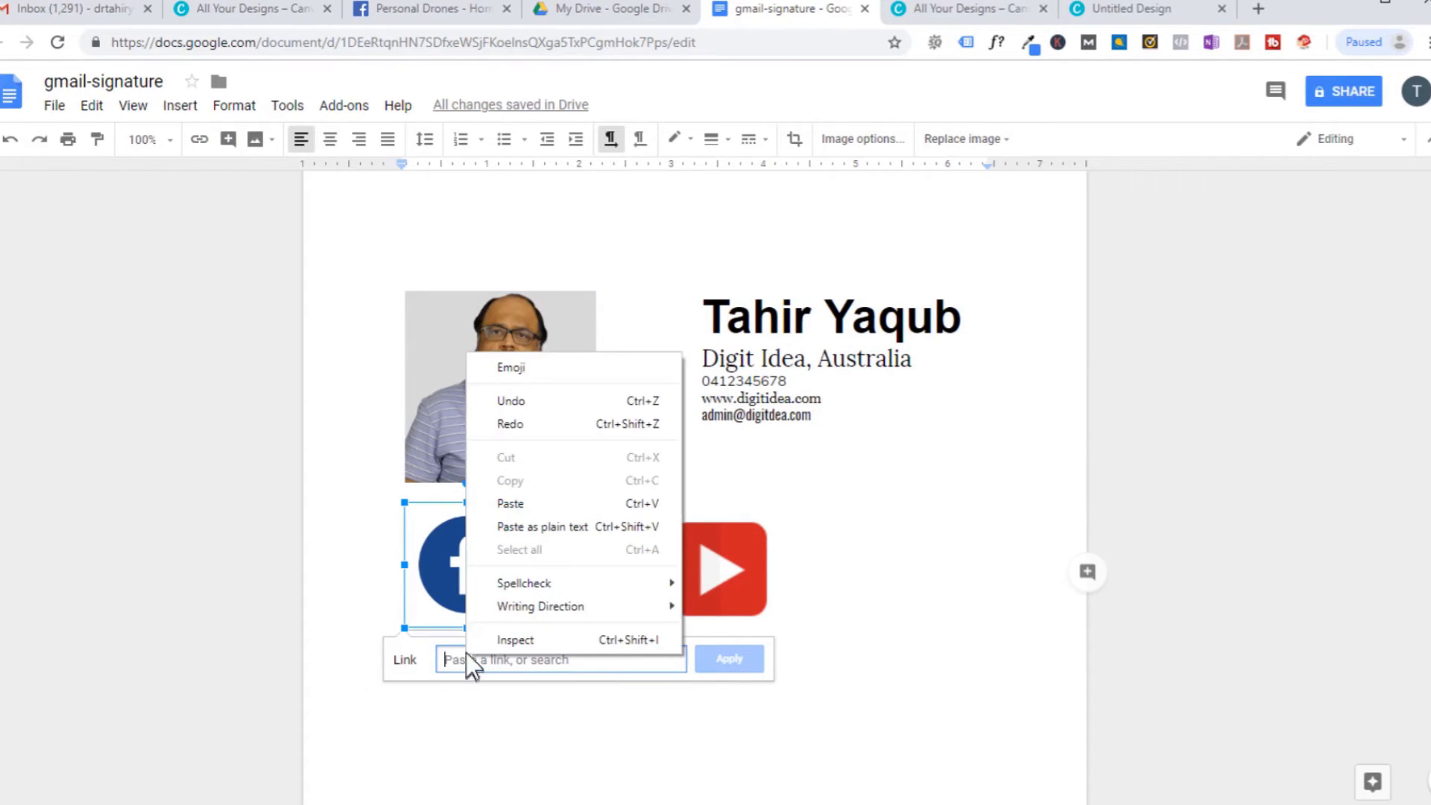
{"action": "left_click", "coordinate": [507, 502]}
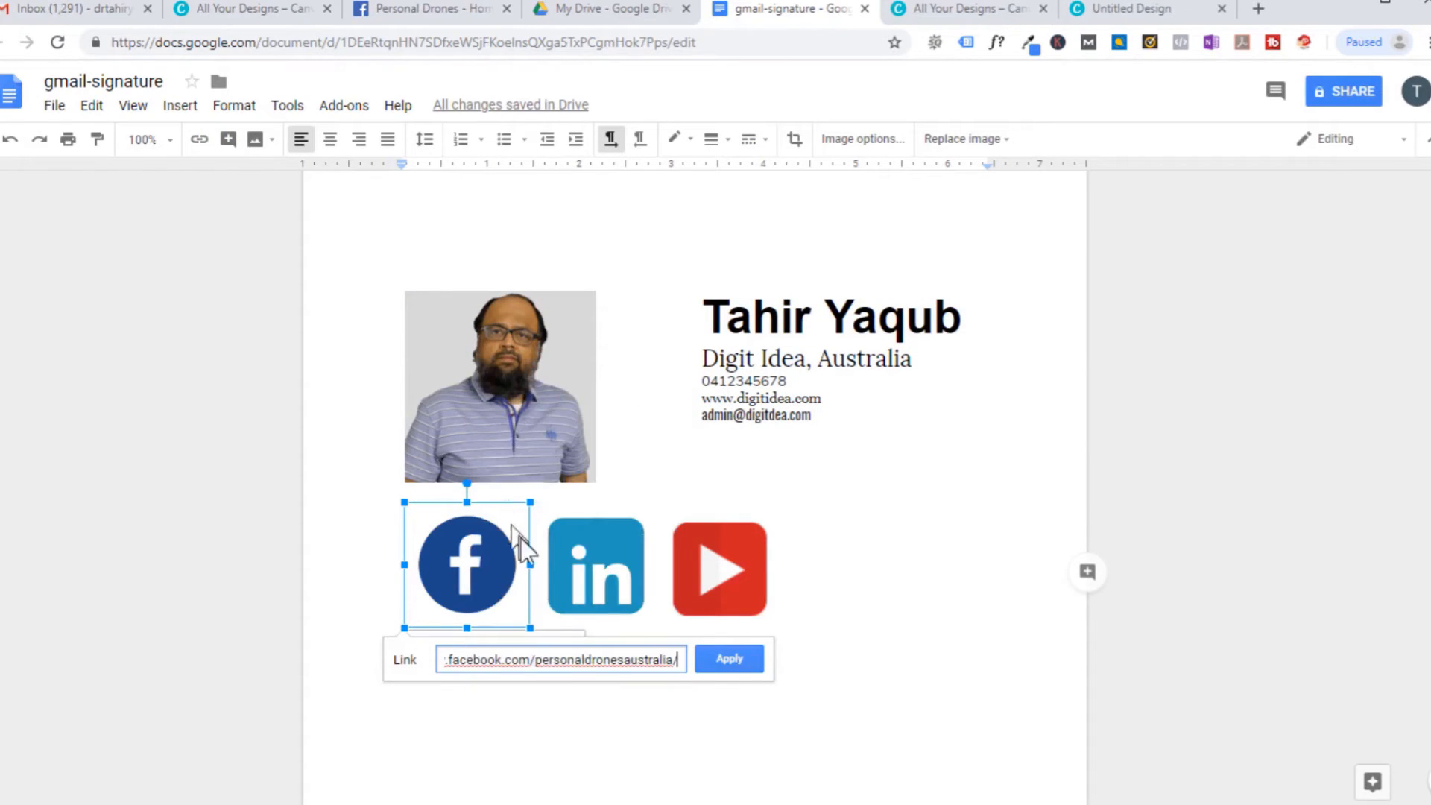
{"action": "left_click", "coordinate": [729, 660]}
{"action": "left_click", "coordinate": [771, 714]}
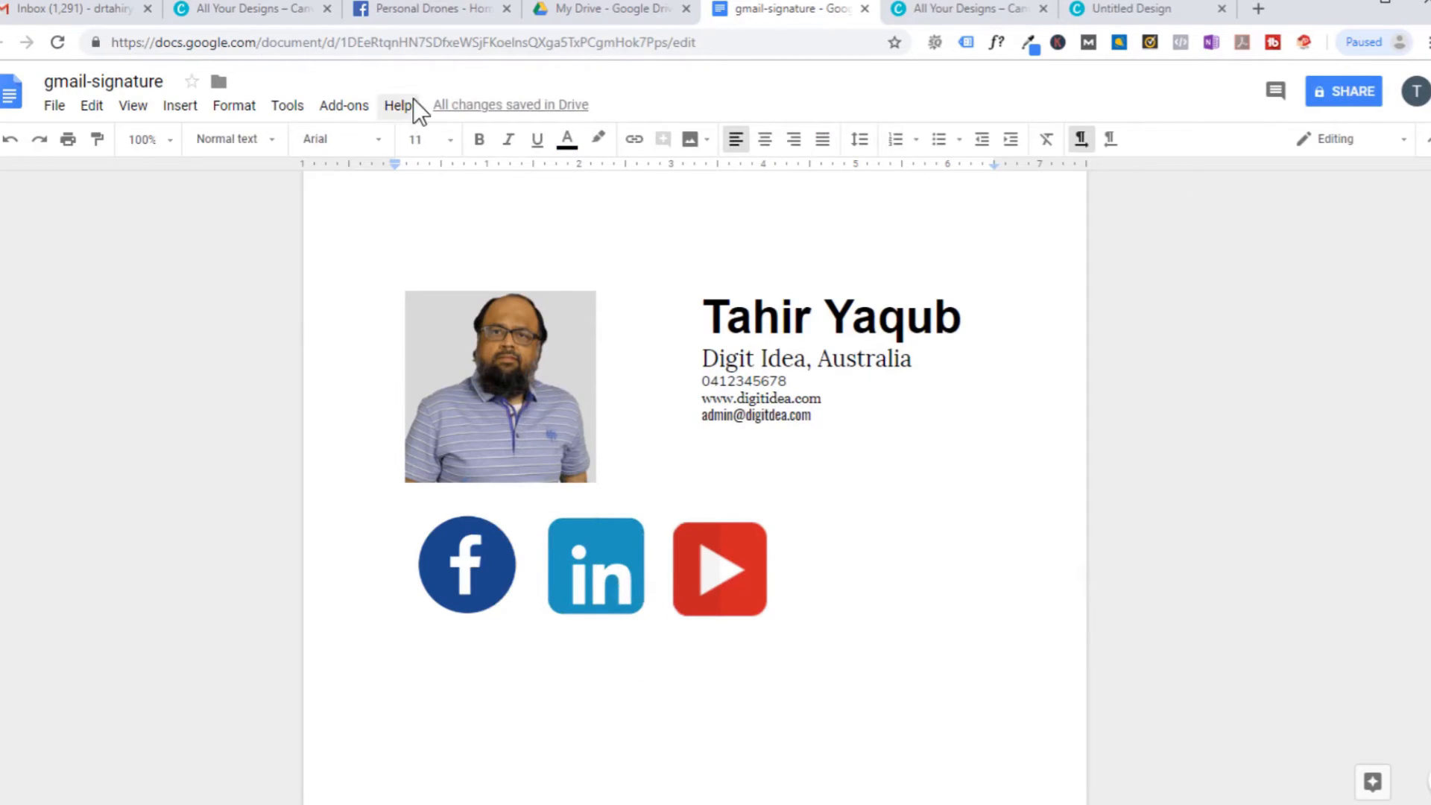
Open linkedin.com/feed/ in a new browser tab and go to the account's own profile page
{"action": "left_click", "coordinate": [1257, 9]}
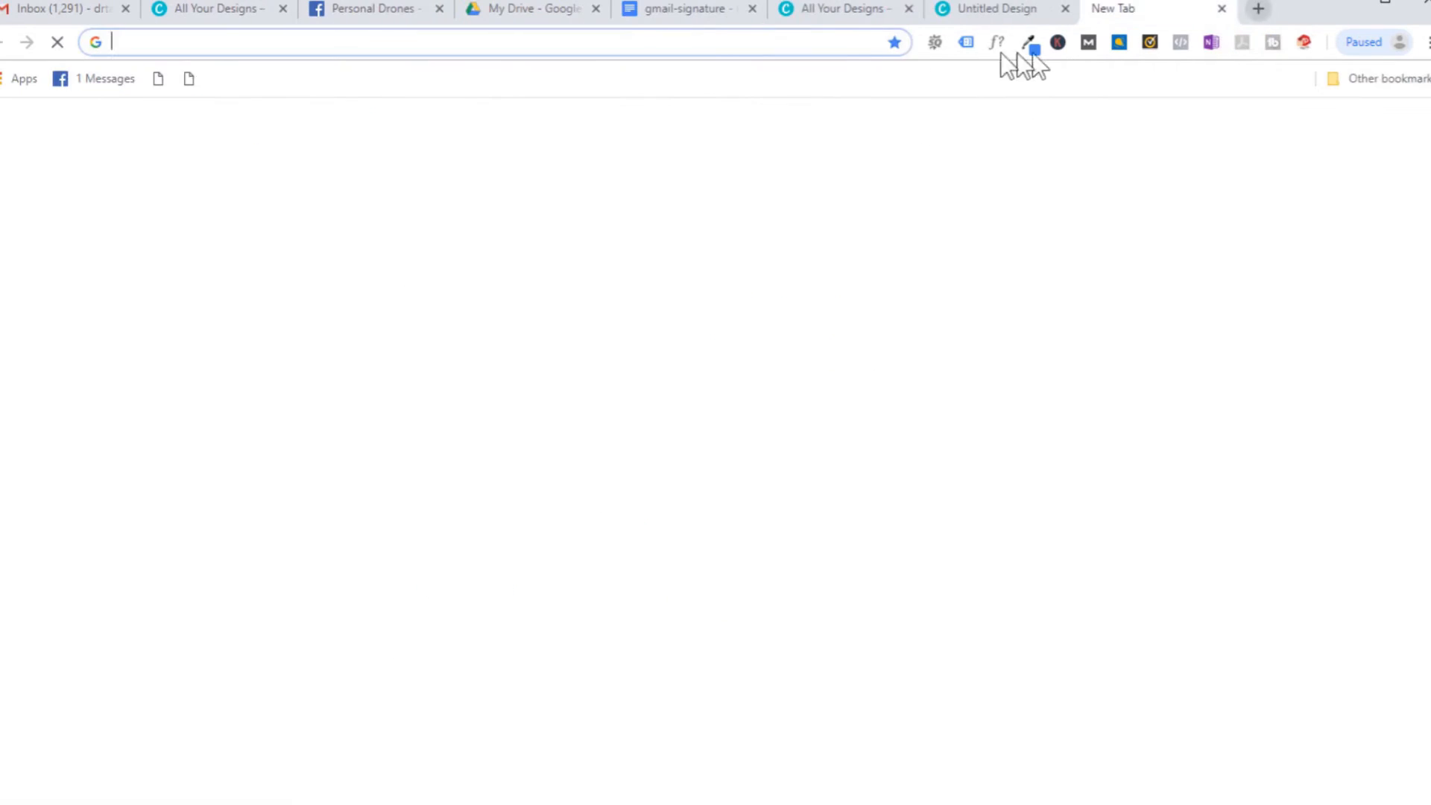
{"action": "type", "text": "linkedin.com/feed/"}
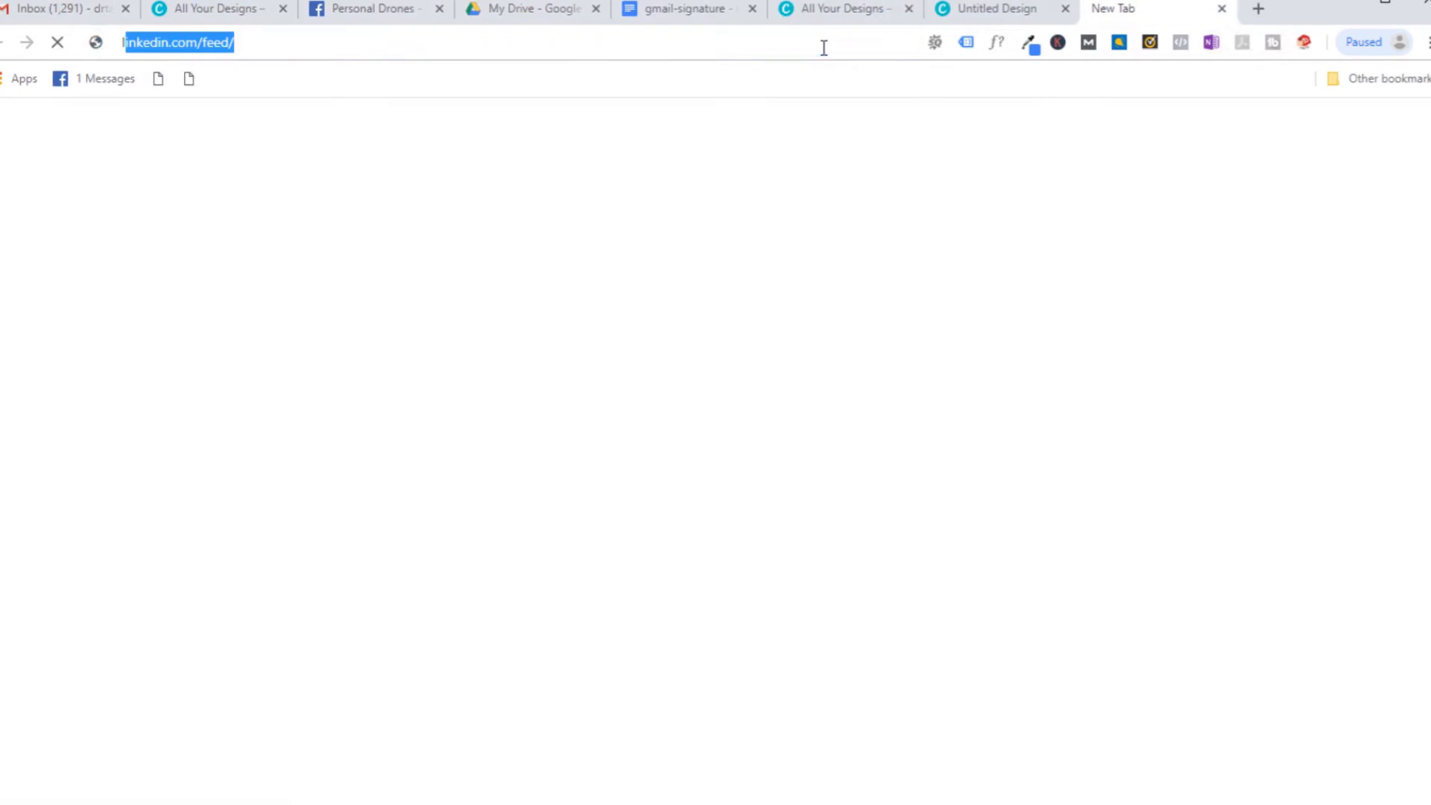
{"action": "key", "text": "Return"}
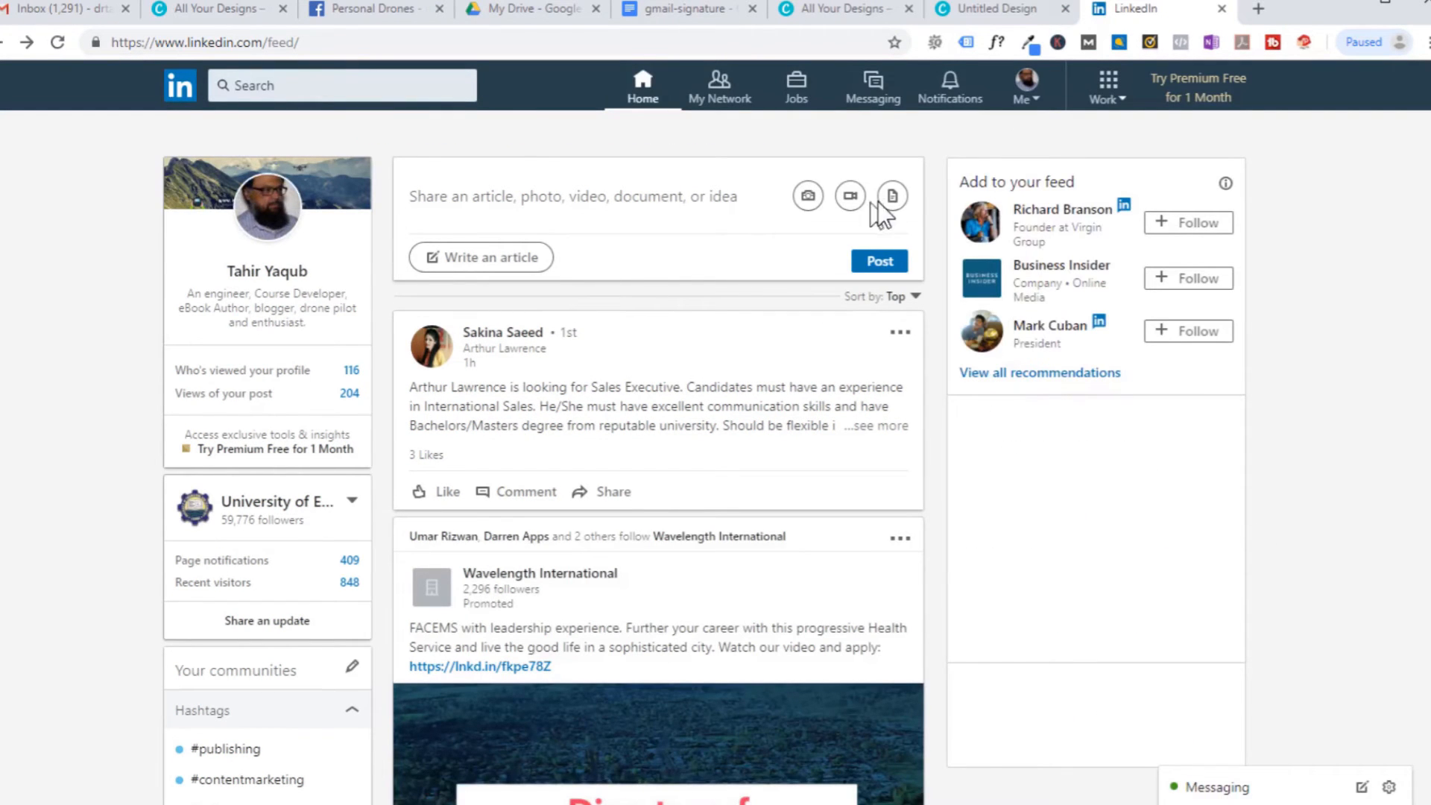
{"action": "left_click", "coordinate": [1028, 98]}
{"action": "left_click", "coordinate": [946, 224]}
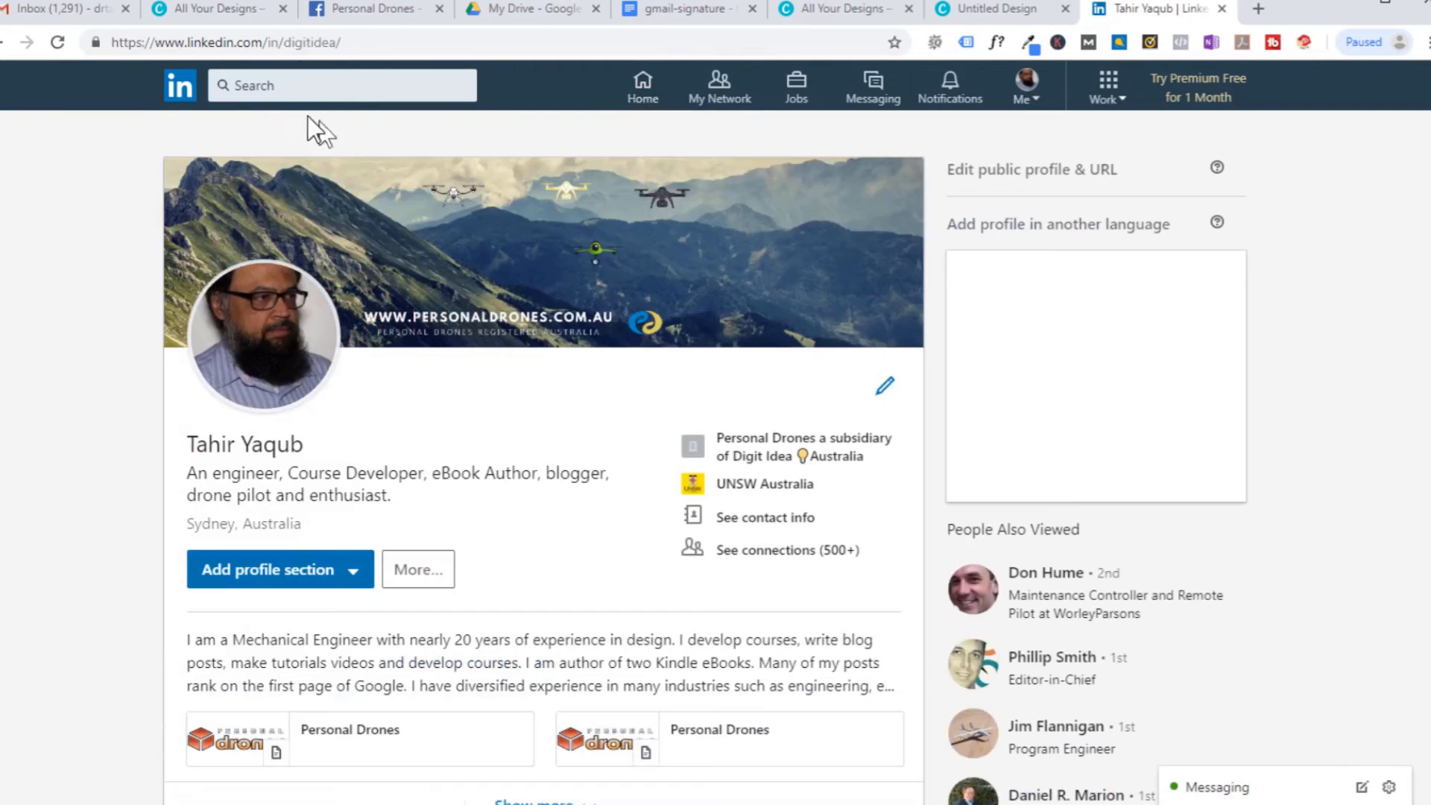
Copy the web address of the LinkedIn profile page
{"action": "left_click_drag", "start_coordinate": [357, 42], "coordinate": [119, 56]}
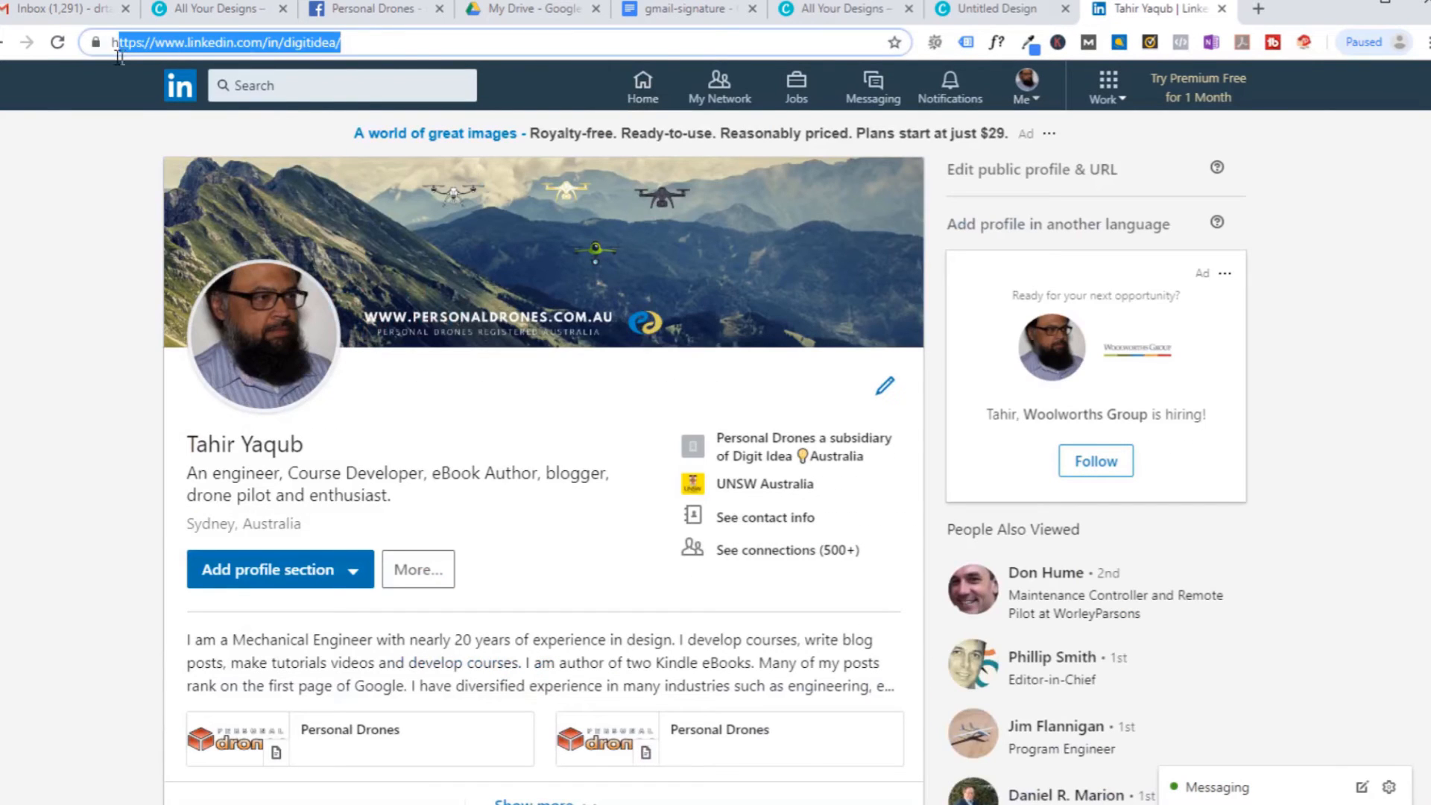
{"action": "right_click", "coordinate": [132, 39]}
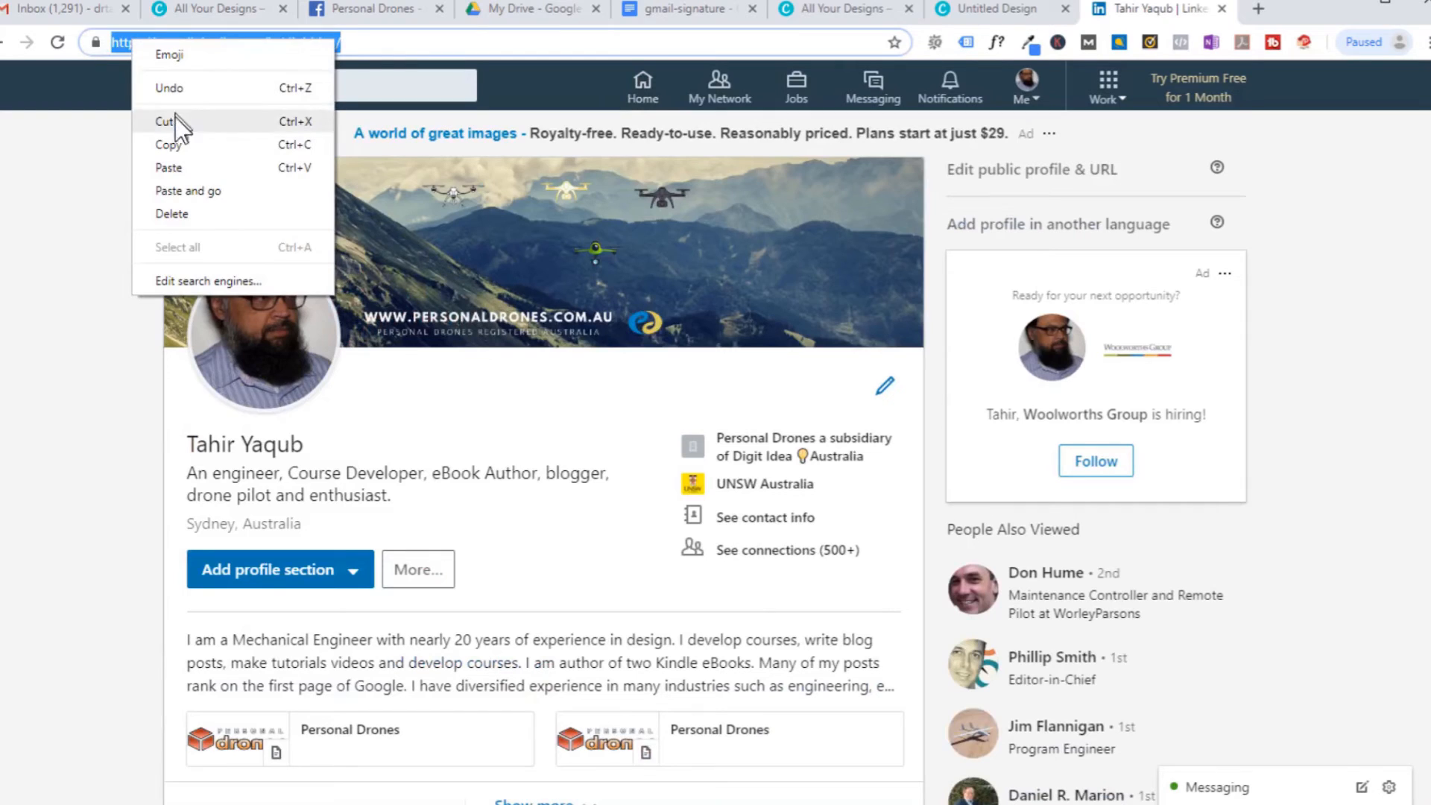
{"action": "left_click", "coordinate": [170, 145]}
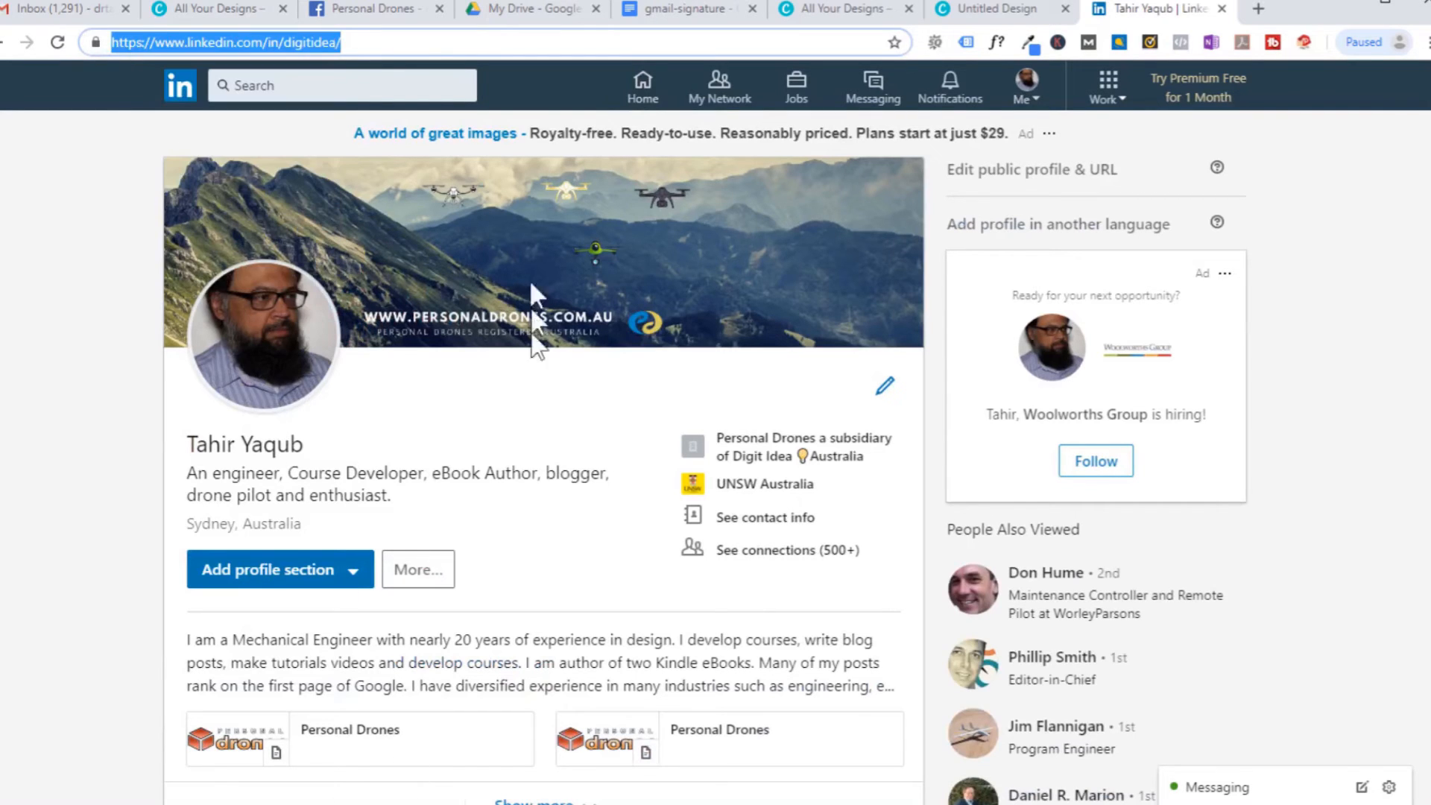
{"action": "left_click", "coordinate": [684, 9]}
{"action": "left_click", "coordinate": [602, 576]}
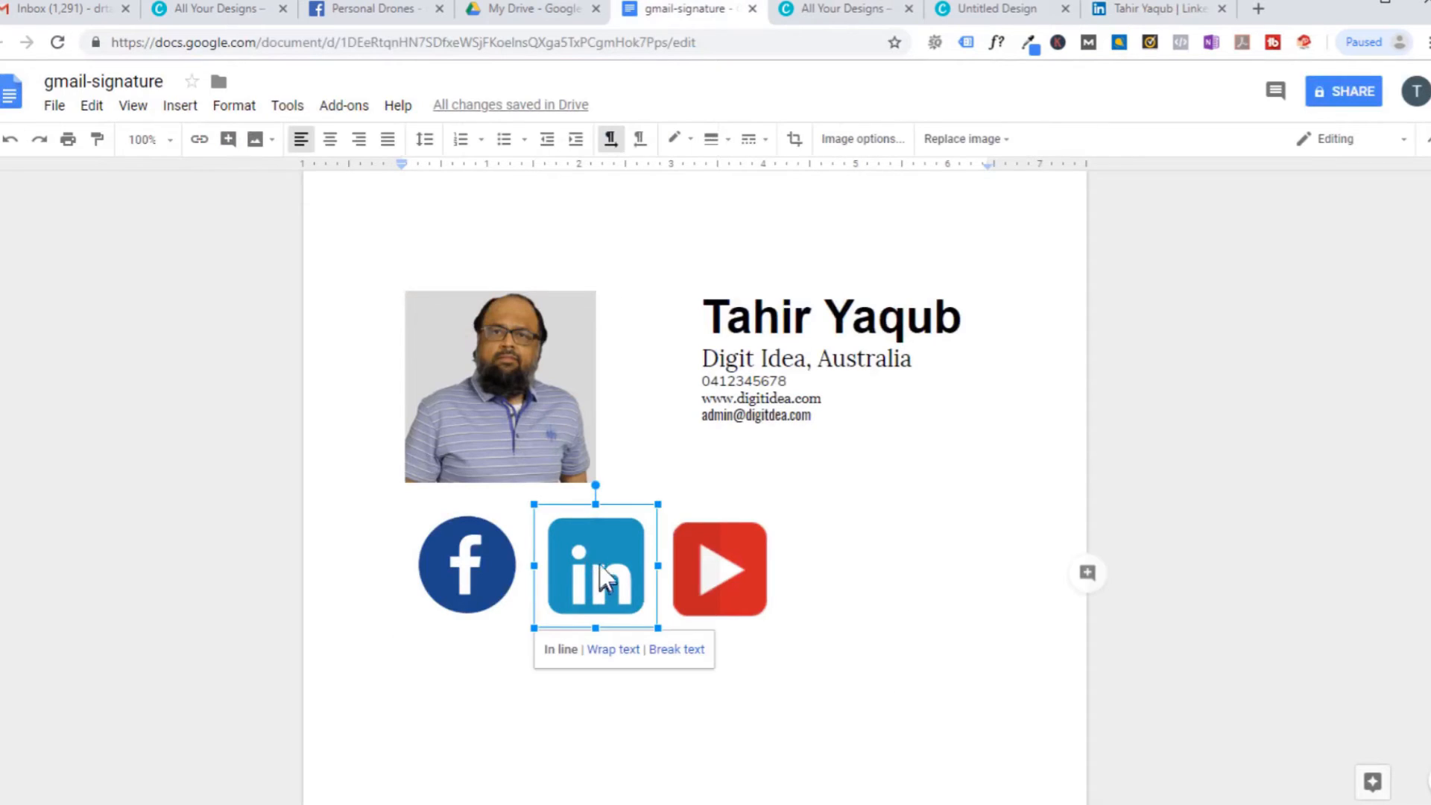
{"action": "left_click", "coordinate": [199, 142]}
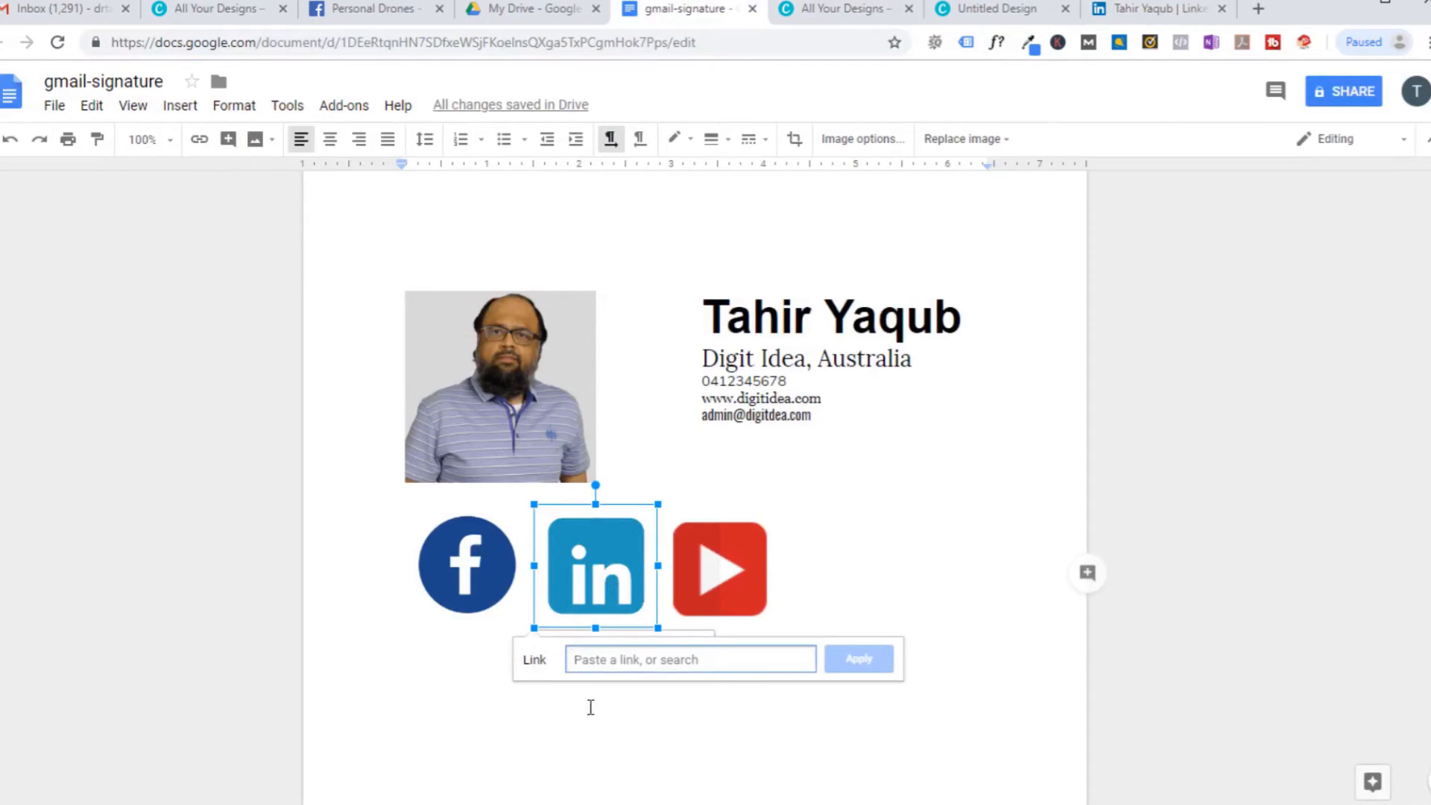
{"action": "right_click", "coordinate": [601, 654]}
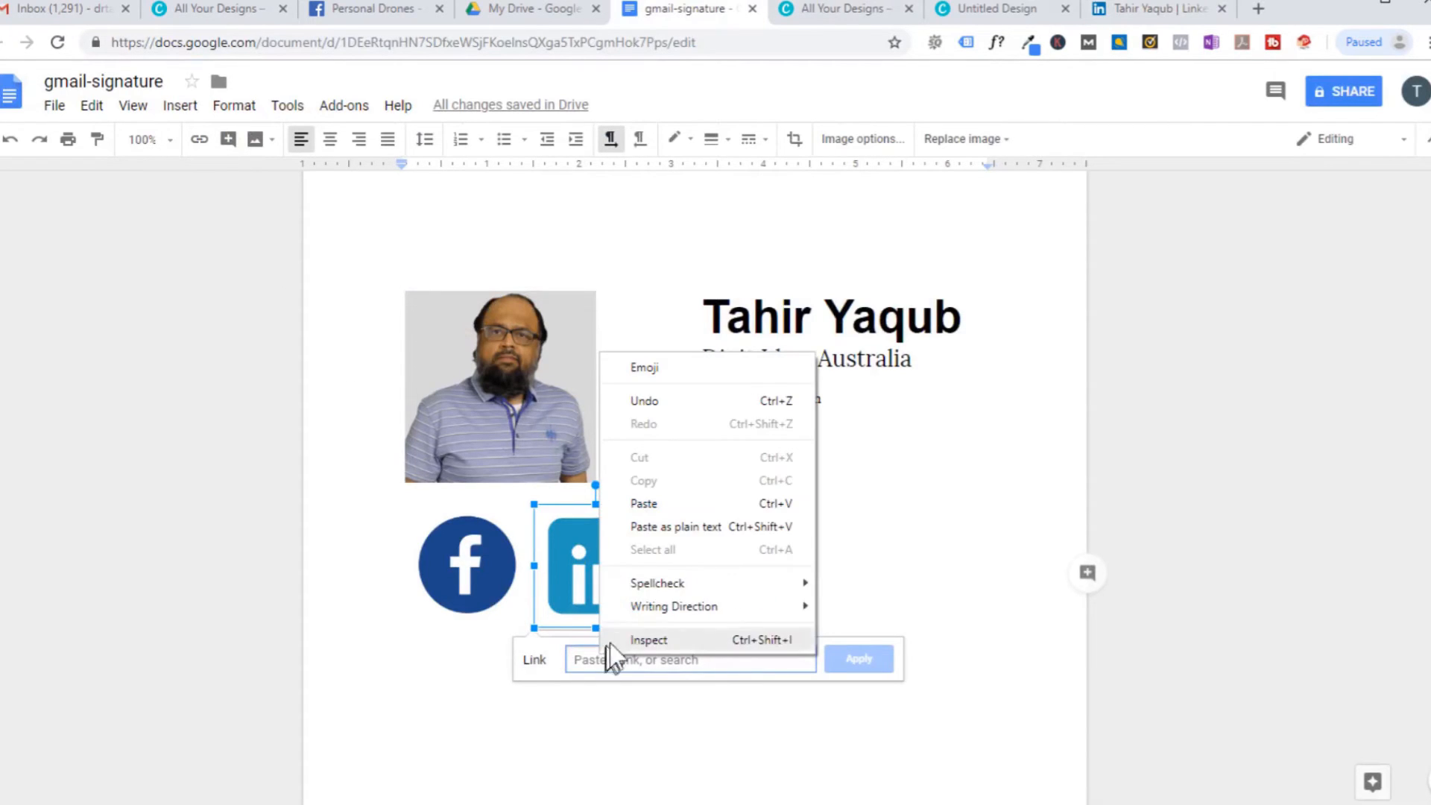
{"action": "left_click", "coordinate": [652, 501]}
{"action": "left_click", "coordinate": [860, 658]}
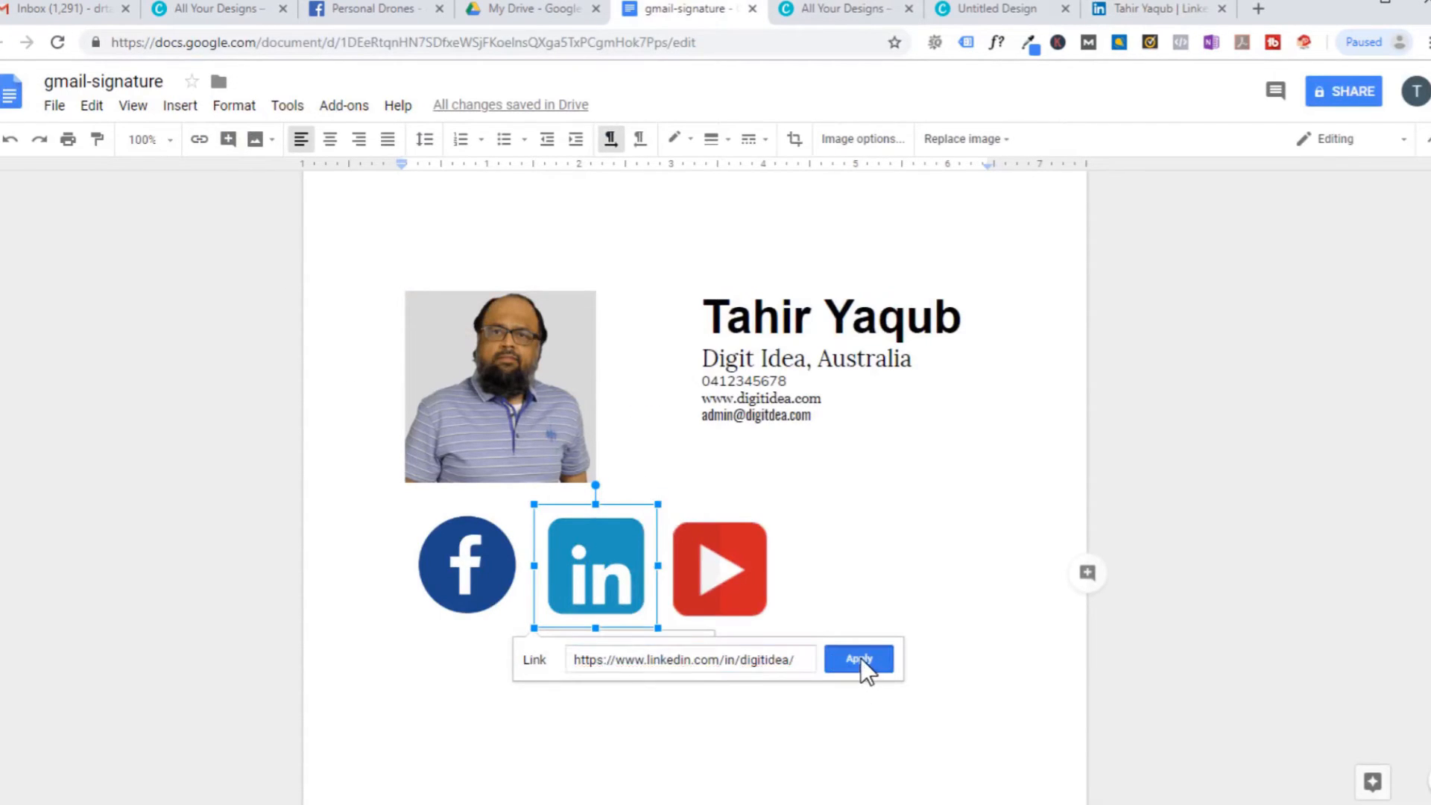
Switch to subscribe-link-1.txt in Notepad, copy the YouTube channel subscribe link, and minimize the file
{"action": "left_click", "coordinate": [492, 803]}
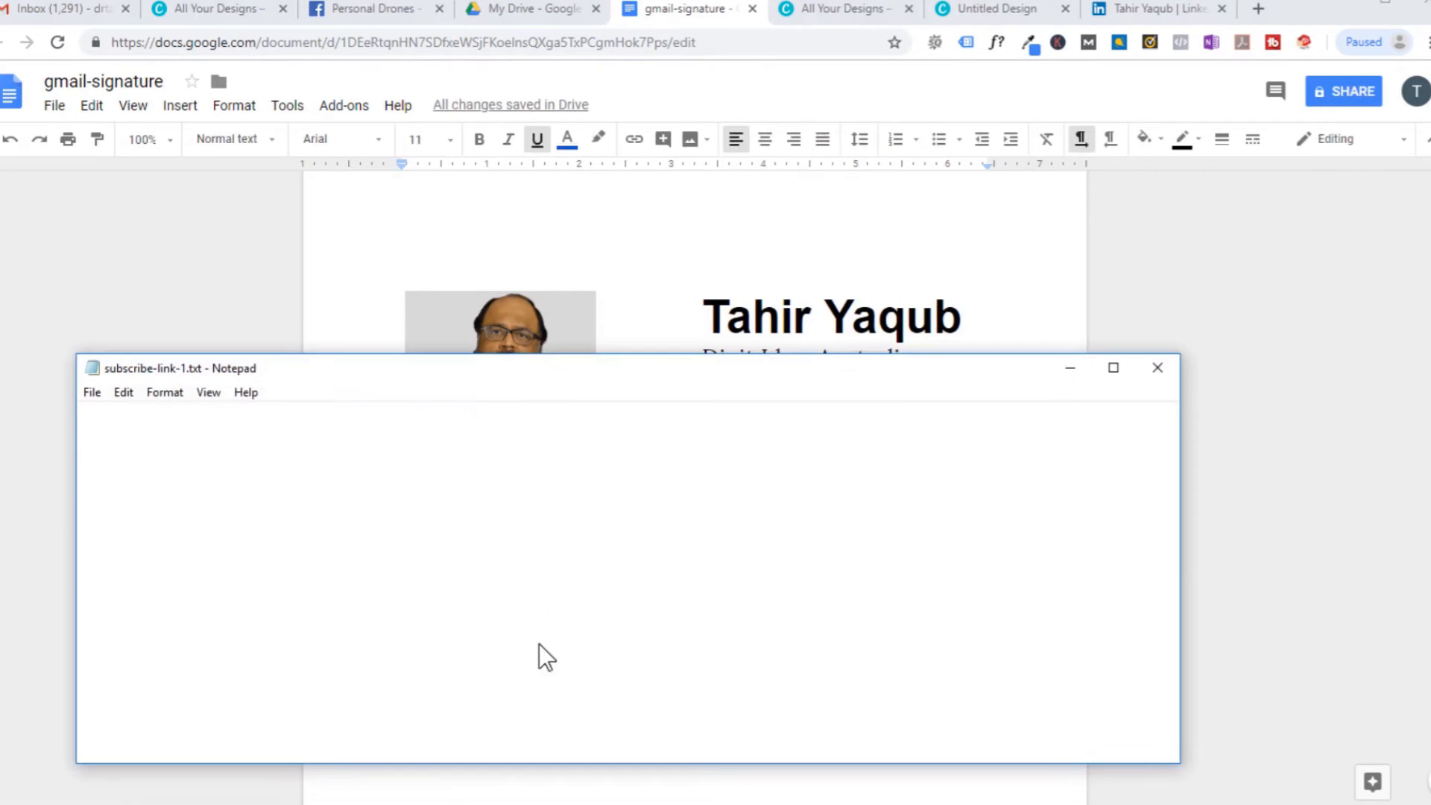
{"action": "left_click_drag", "start_coordinate": [670, 470], "coordinate": [75, 467]}
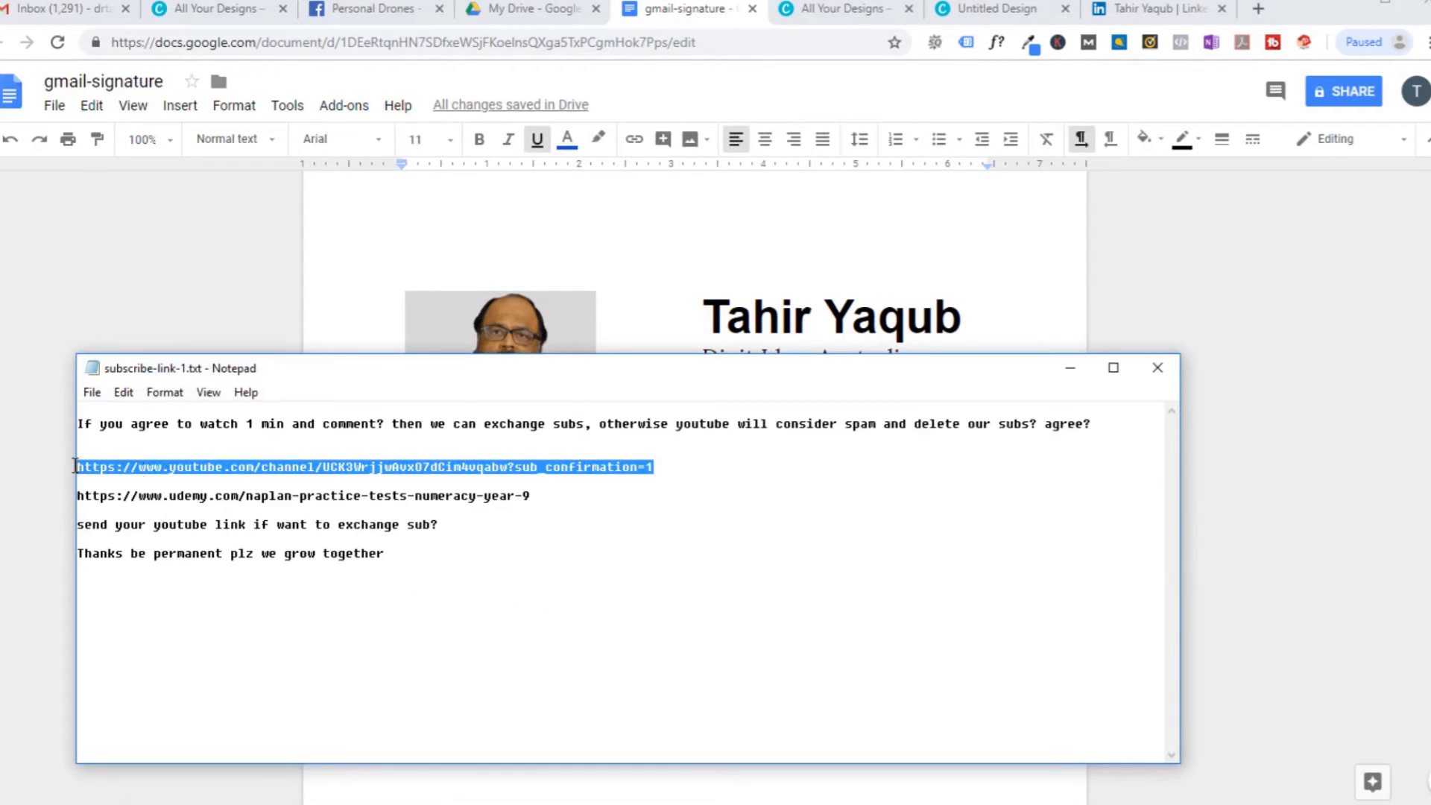
{"action": "right_click", "coordinate": [120, 463]}
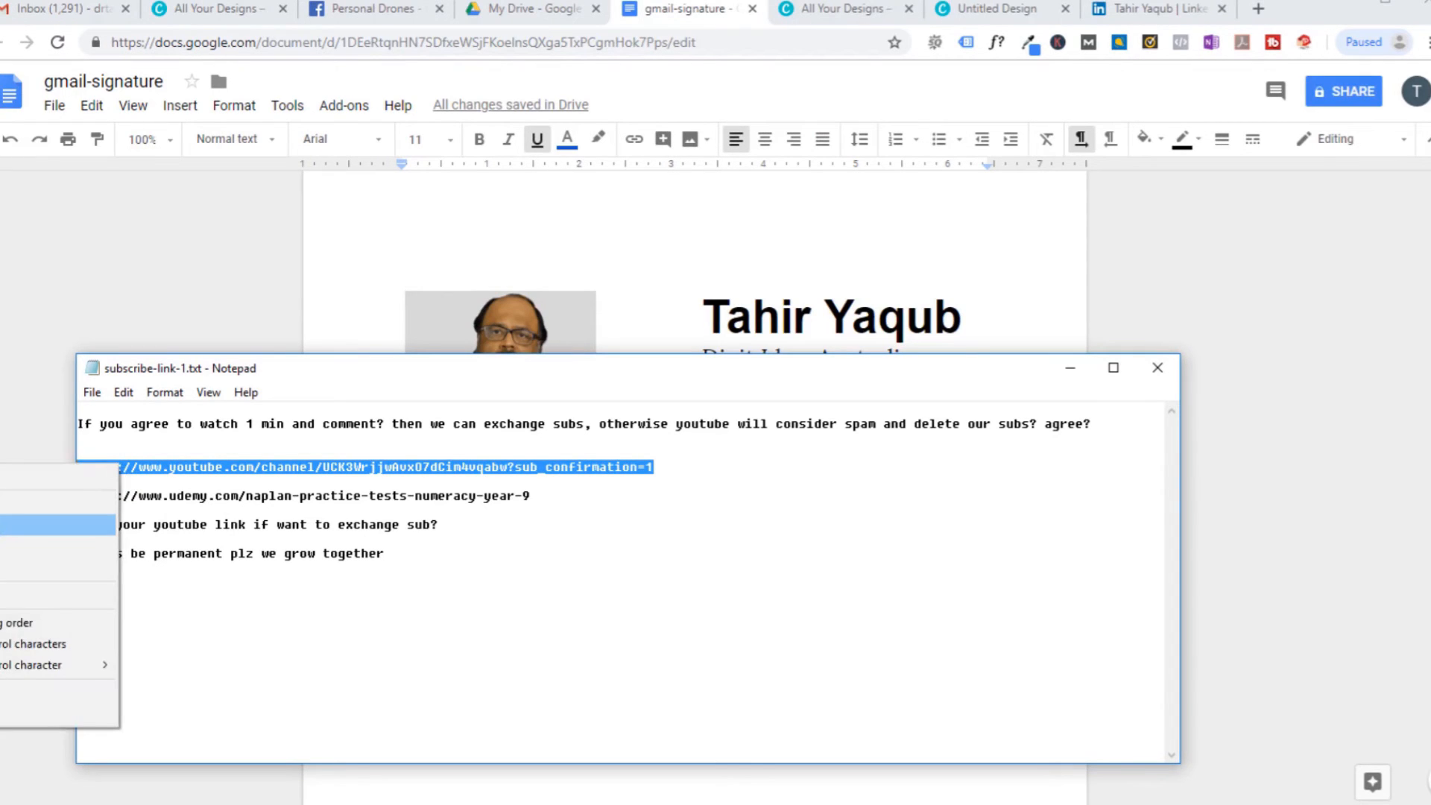
{"action": "left_click", "coordinate": [97, 524]}
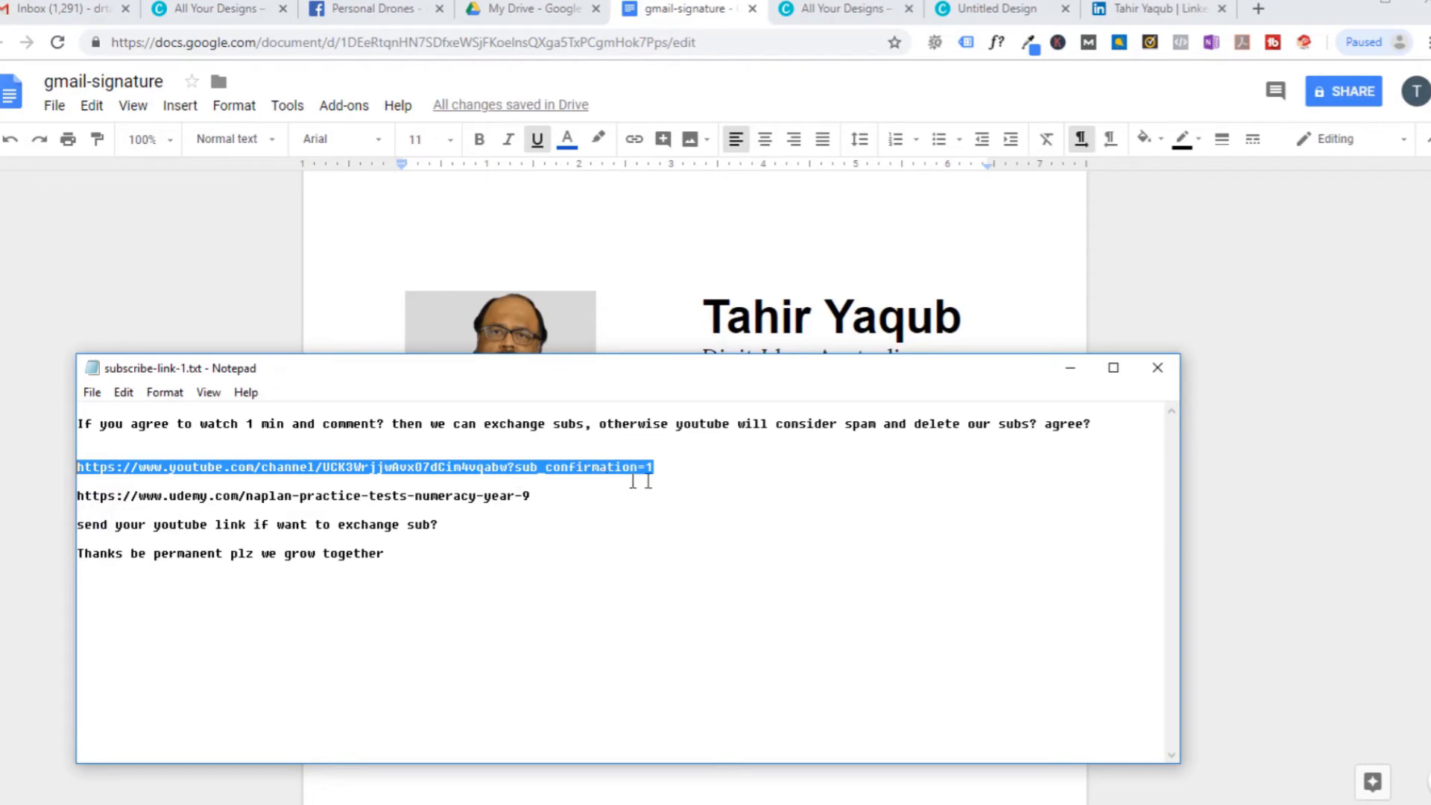
{"action": "left_click", "coordinate": [1070, 369]}
Link the YouTube icon to the copied channel address ending in sub_confirmation=1
{"action": "left_click", "coordinate": [720, 570]}
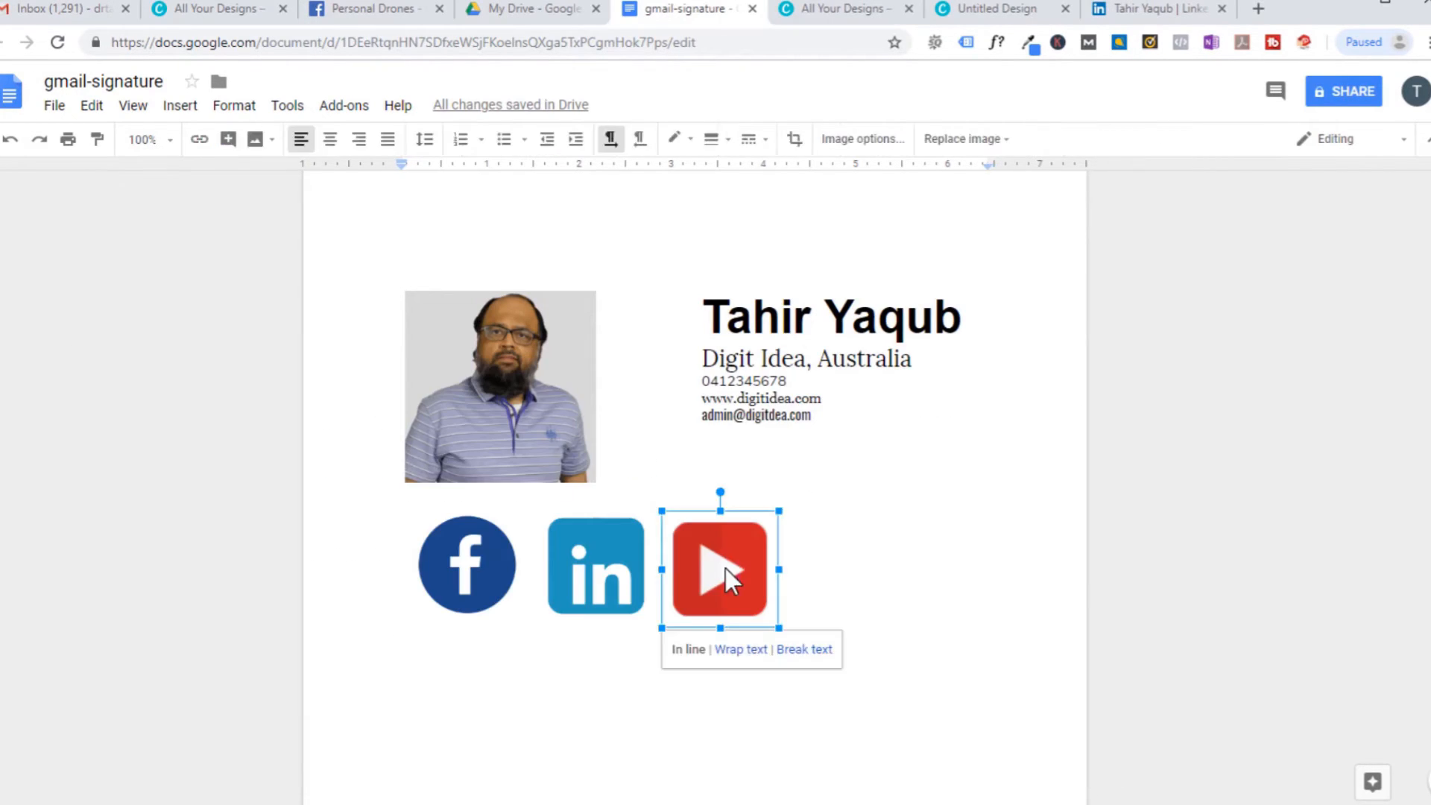
{"action": "left_click", "coordinate": [199, 139]}
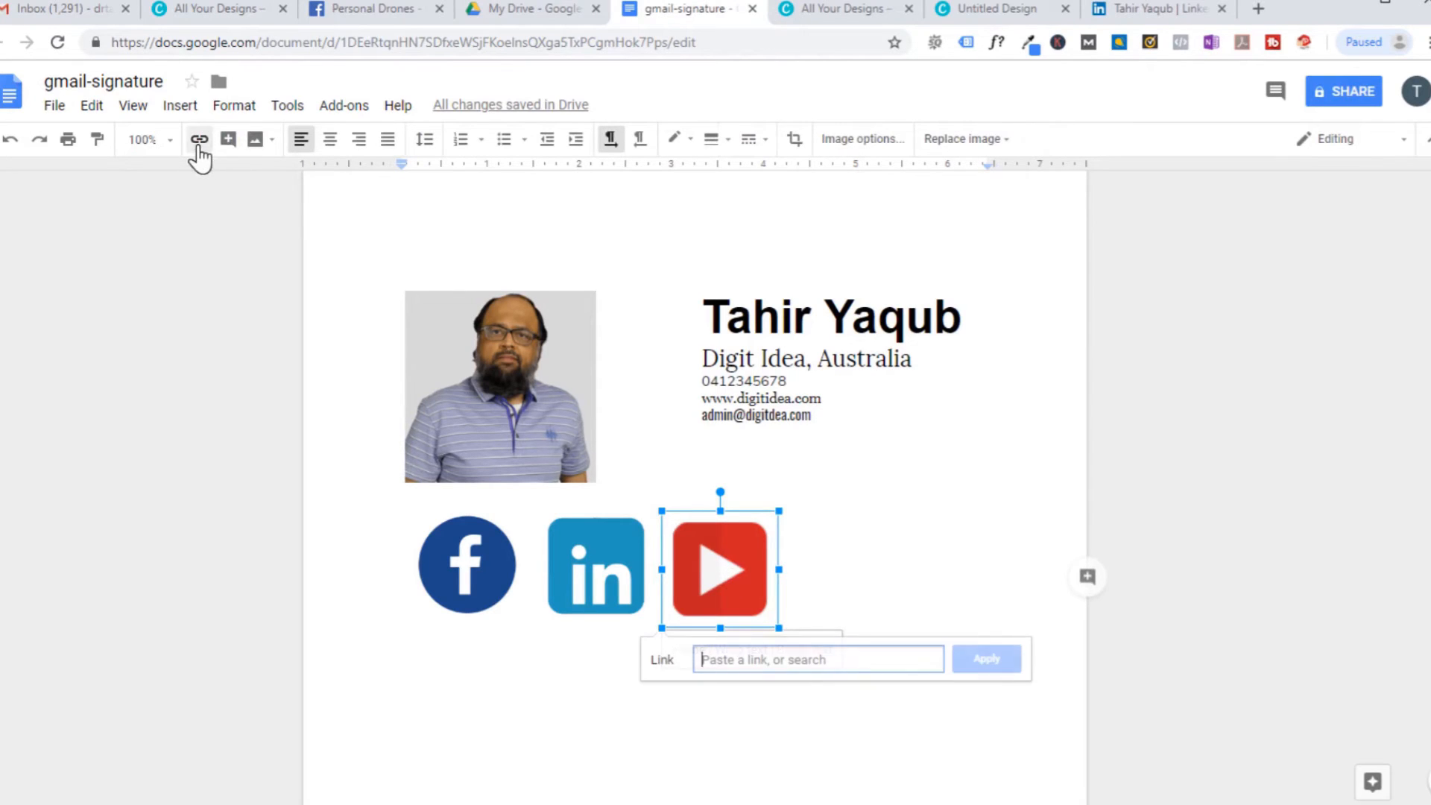
{"action": "right_click", "coordinate": [742, 663]}
{"action": "left_click", "coordinate": [768, 508]}
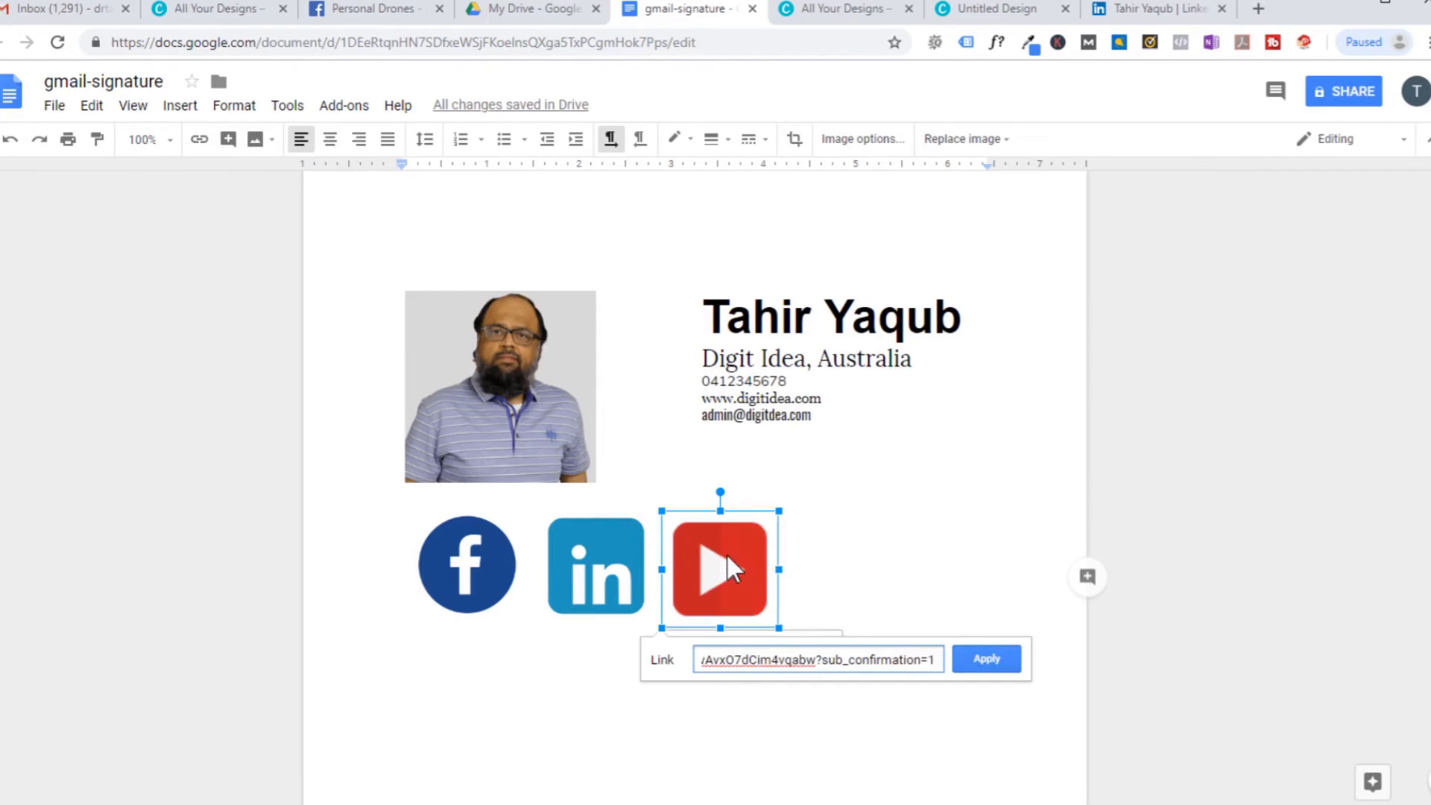
{"action": "left_click", "coordinate": [1003, 660]}
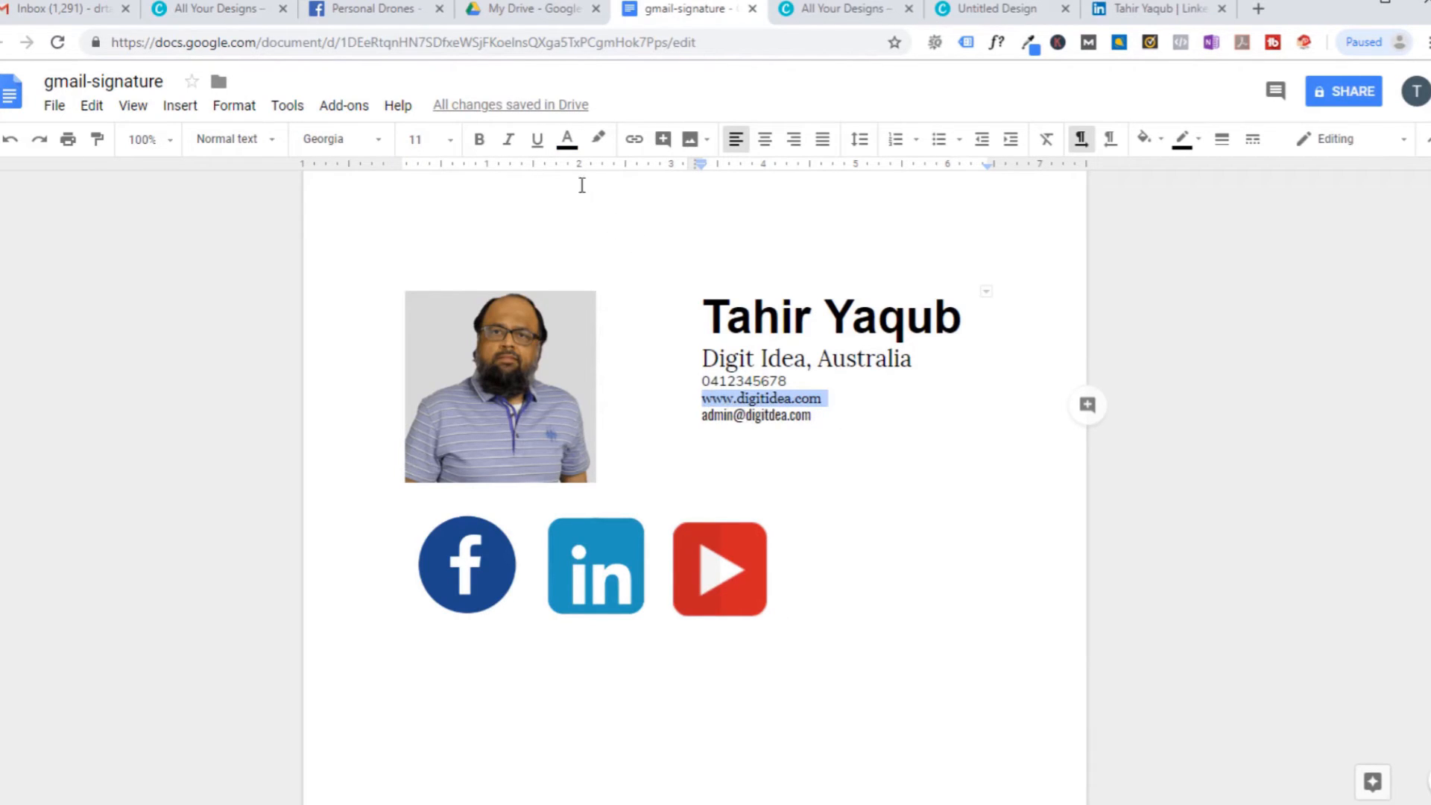
{"action": "left_click", "coordinate": [634, 139]}
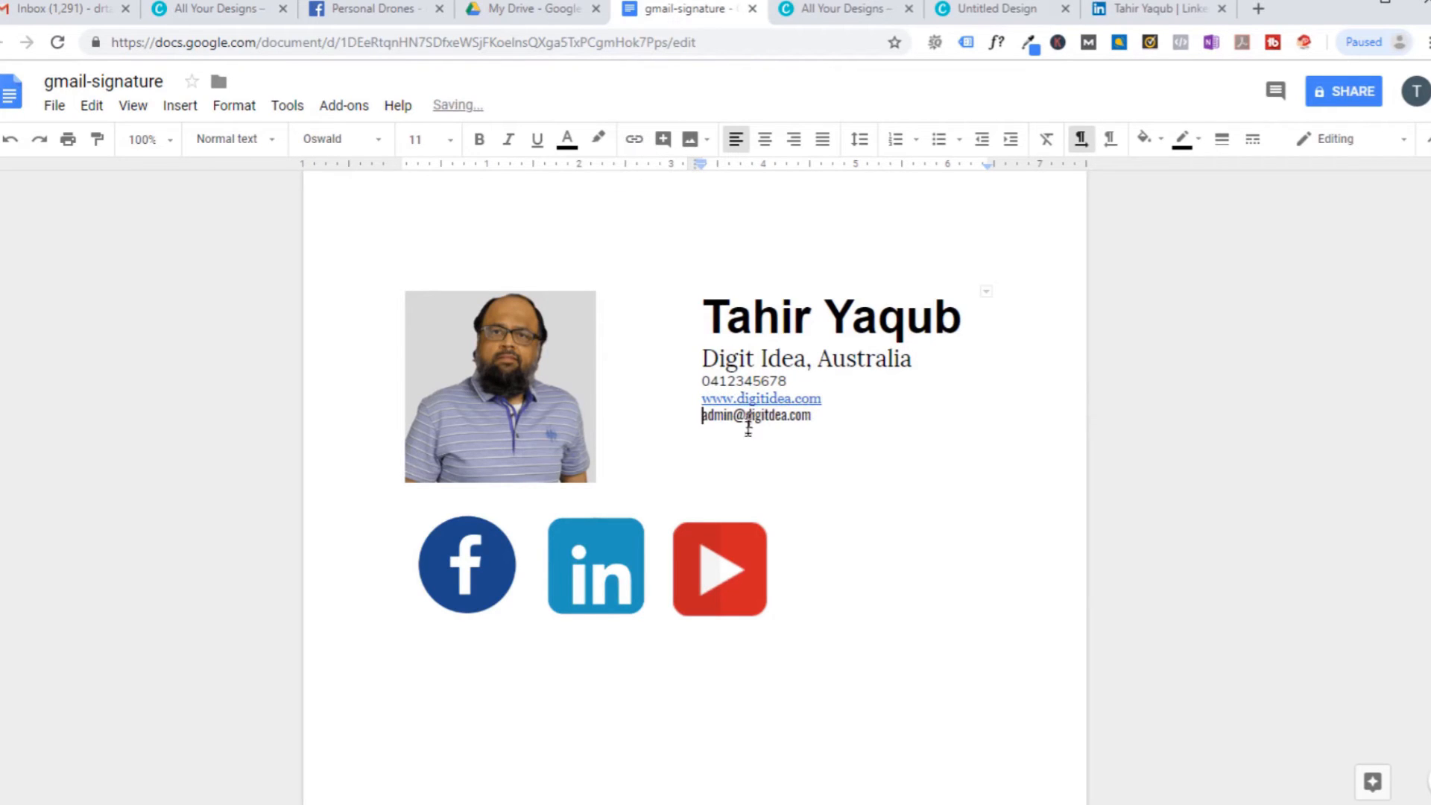
{"action": "left_click", "coordinate": [828, 406]}
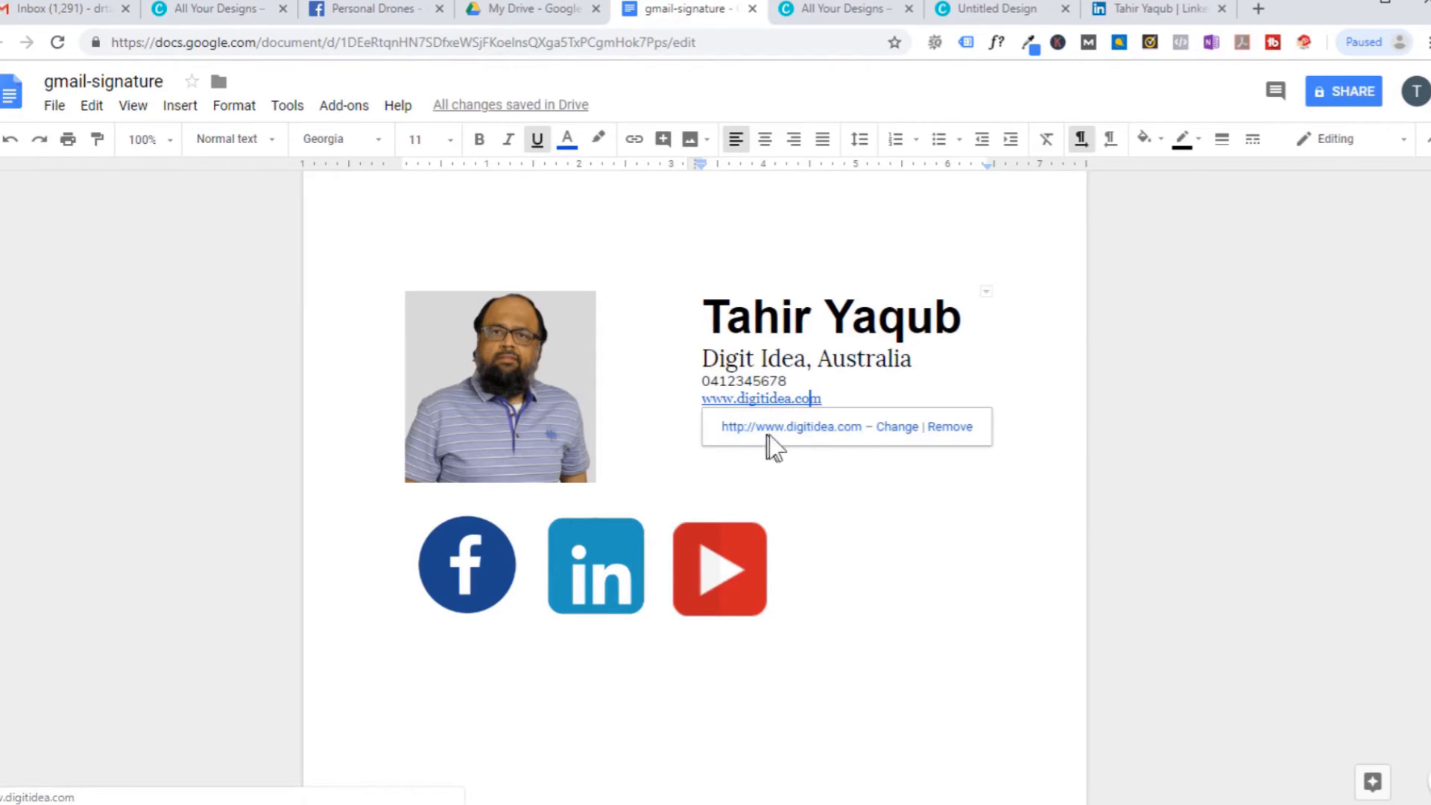
{"action": "left_click", "coordinate": [897, 510]}
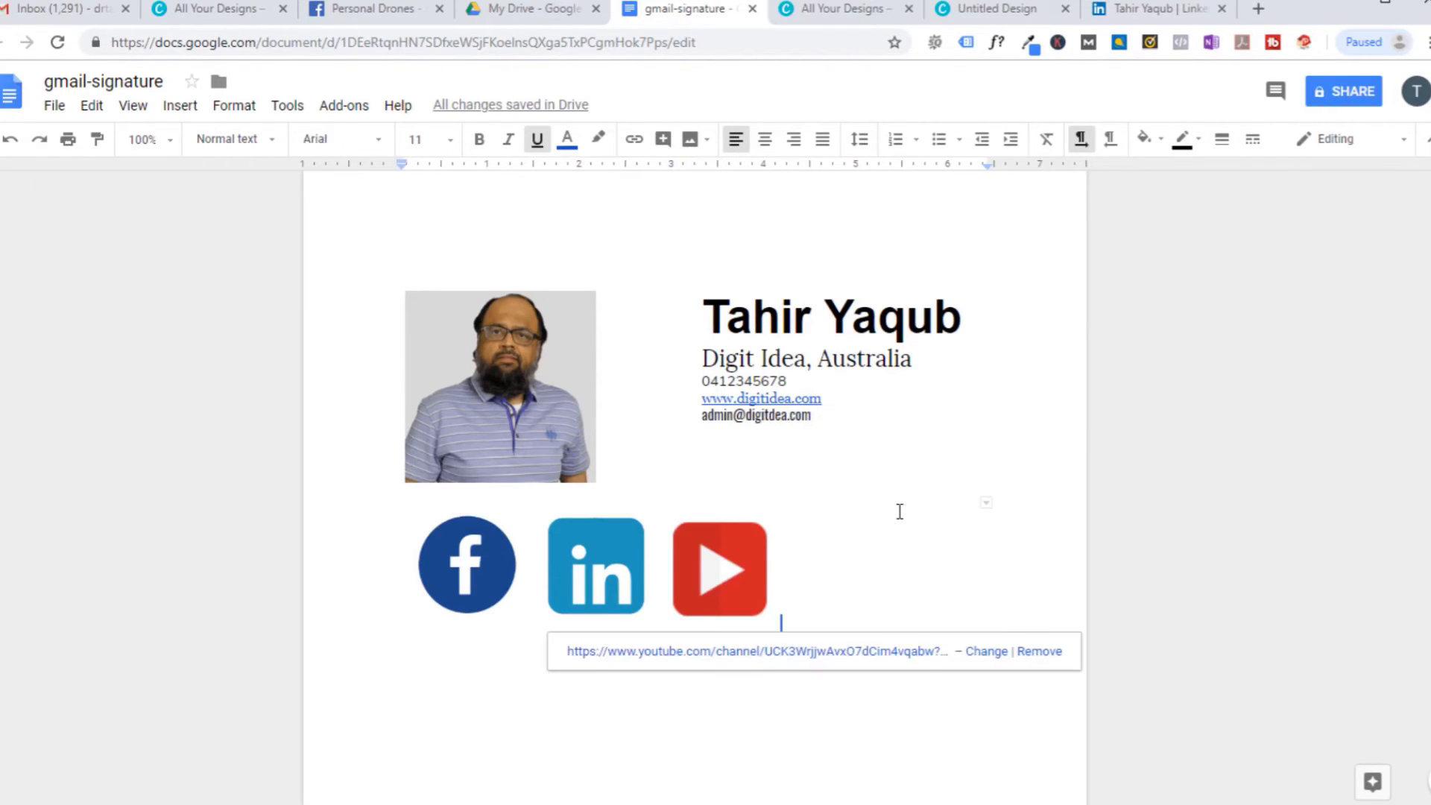
{"action": "left_click", "coordinate": [879, 701]}
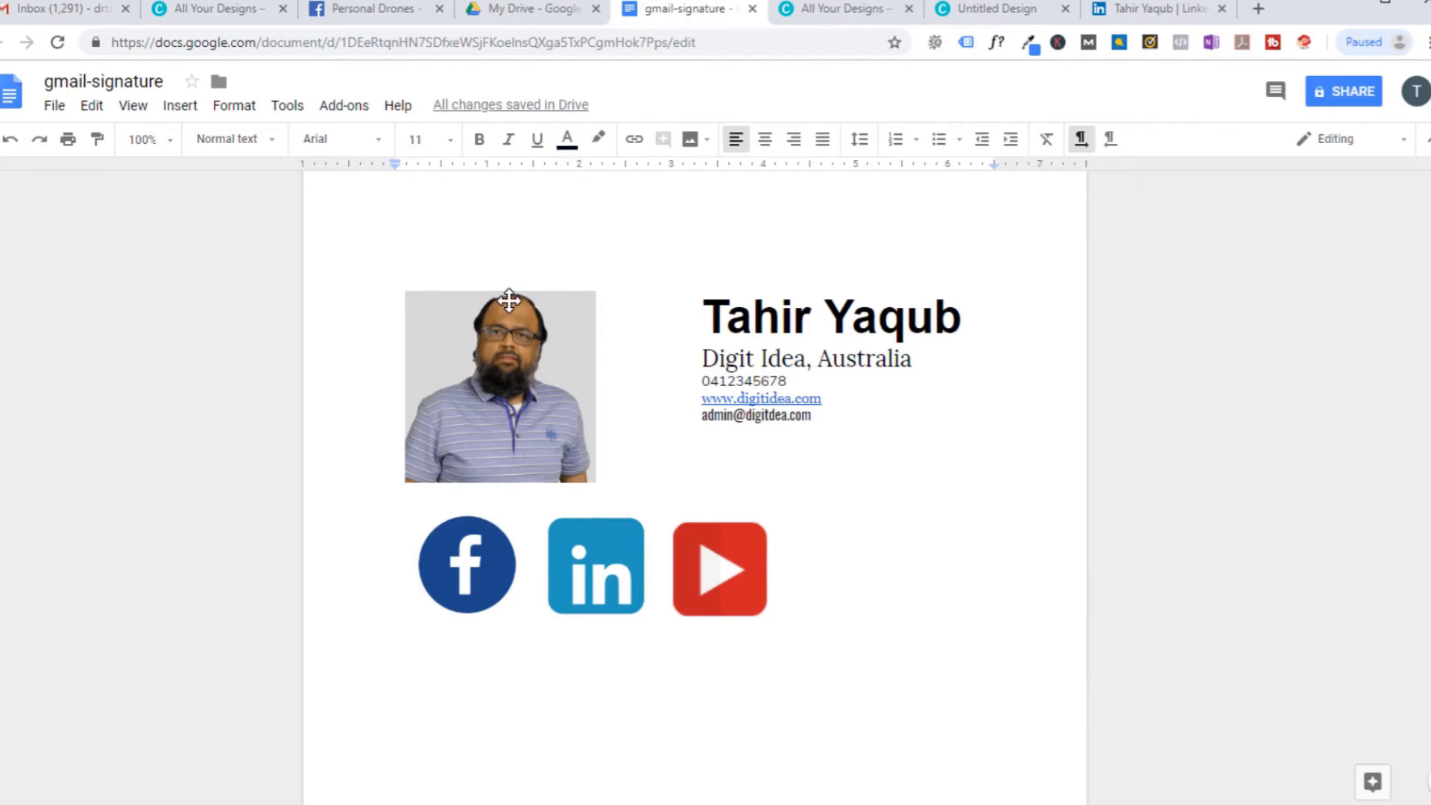
Copy the entire signature table, including the photo, contact text and the three social icons
{"action": "left_click_drag", "start_coordinate": [393, 252], "coordinate": [907, 513]}
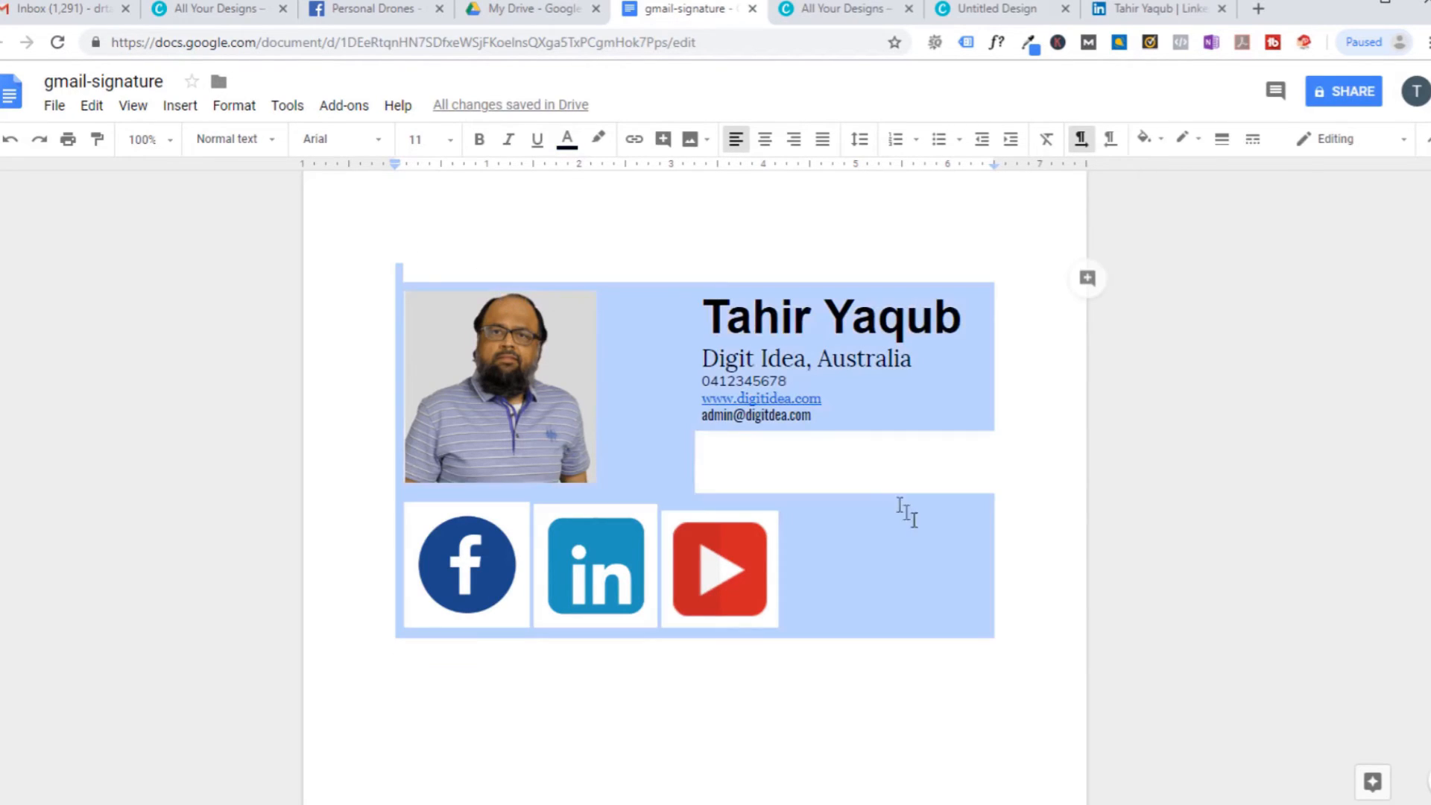
{"action": "left_click", "coordinate": [91, 105]}
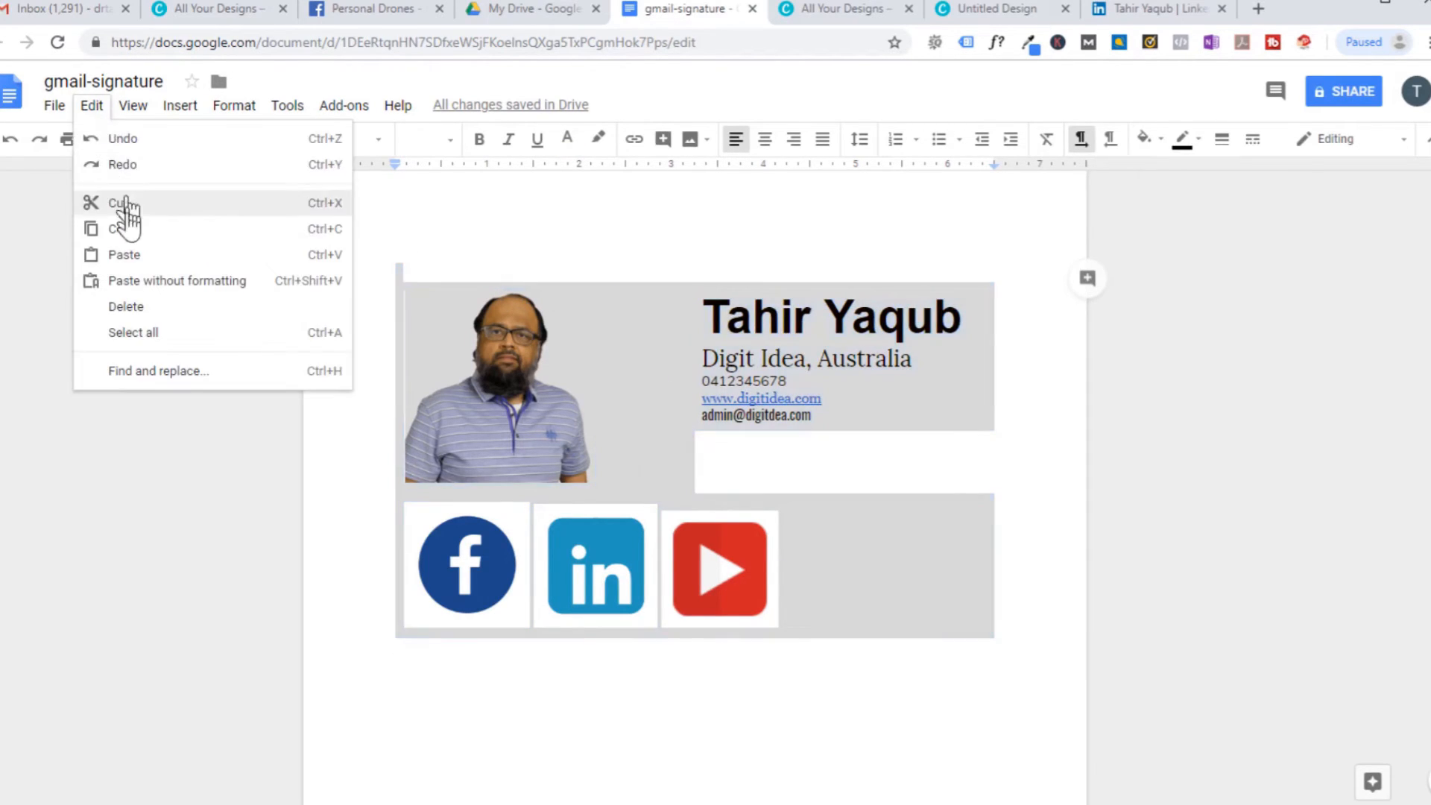
{"action": "left_click", "coordinate": [123, 203]}
Switch to Gmail, paste the copied signature into the empty signature box in the general settings, and save the changes
{"action": "left_click", "coordinate": [78, 6]}
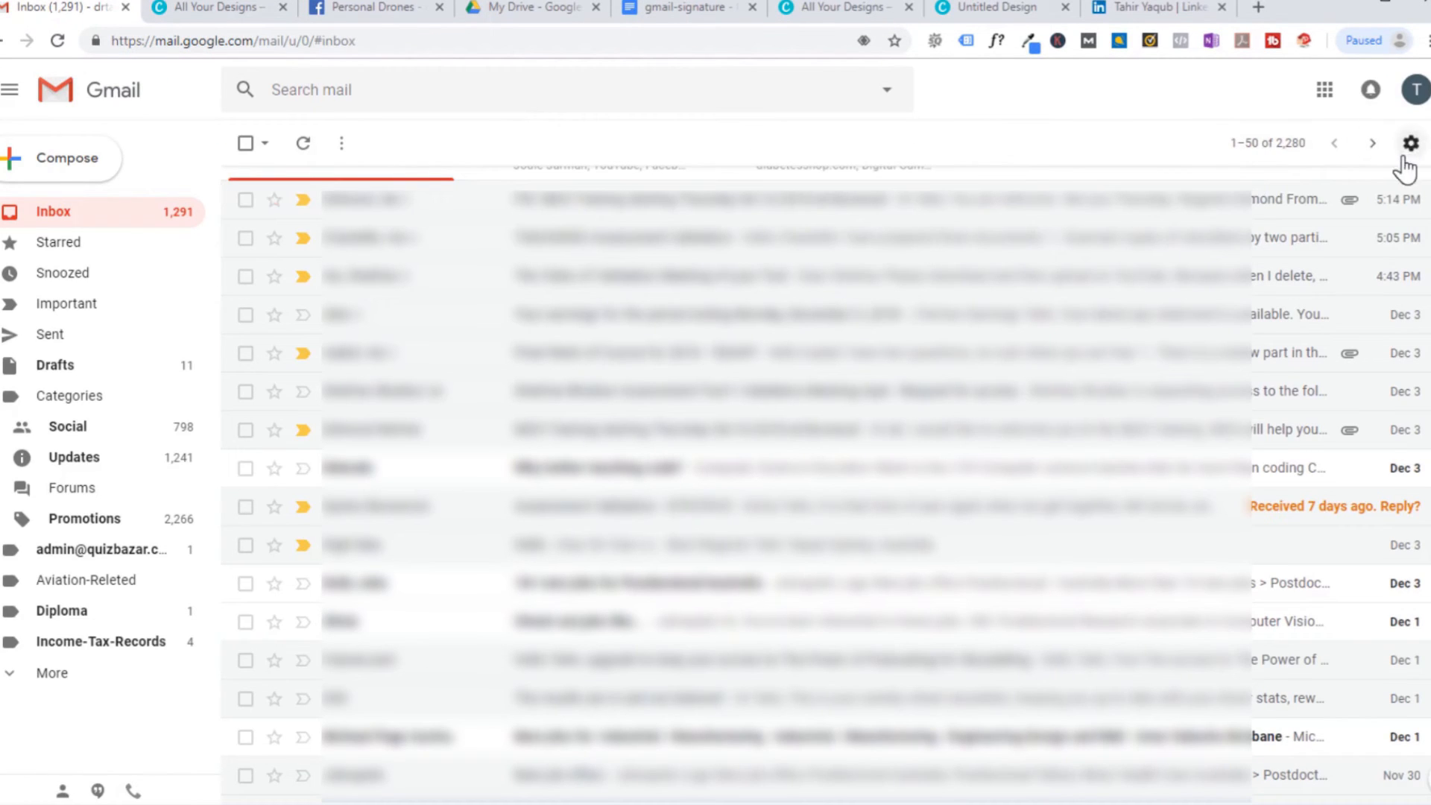
{"action": "left_click", "coordinate": [1411, 145]}
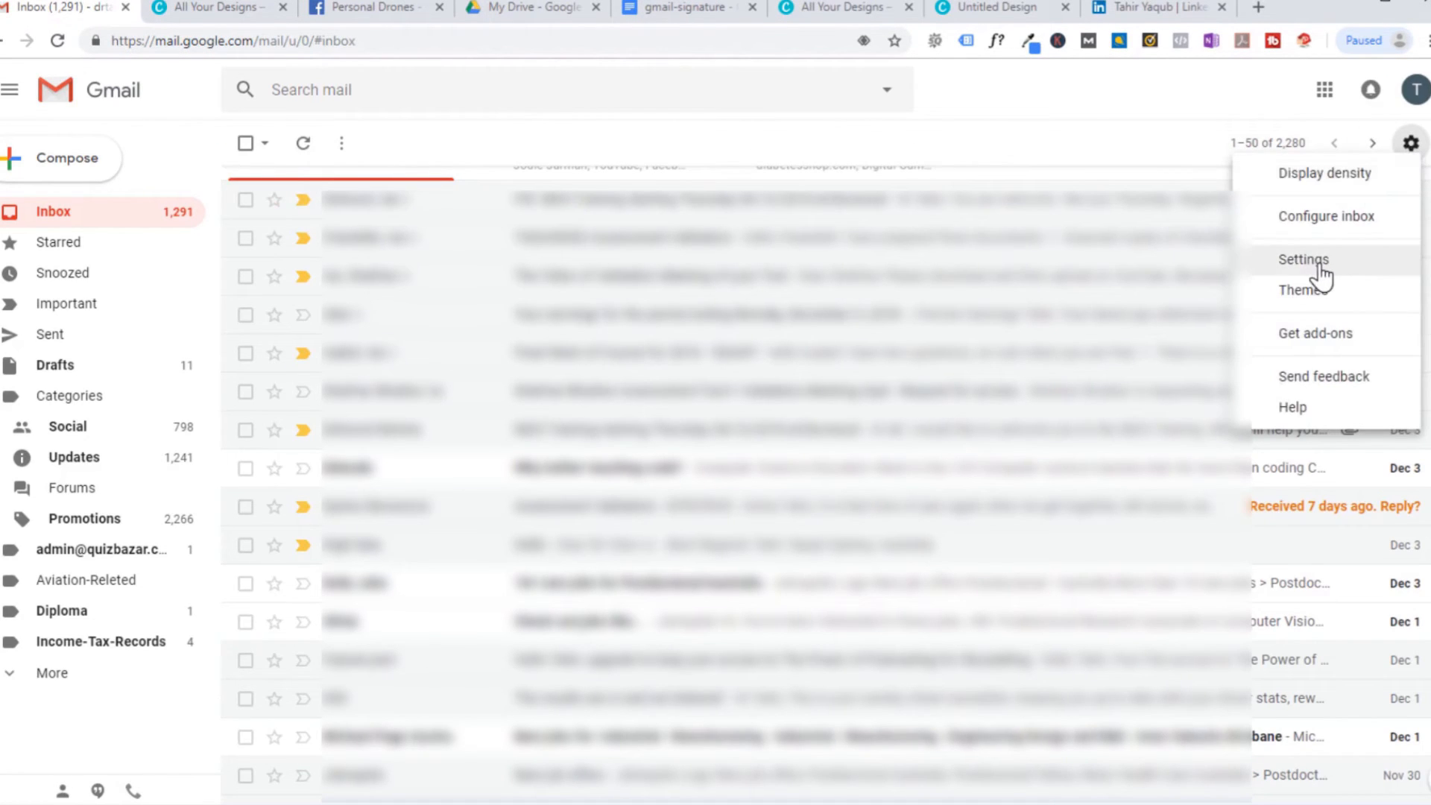
{"action": "left_click", "coordinate": [1322, 262]}
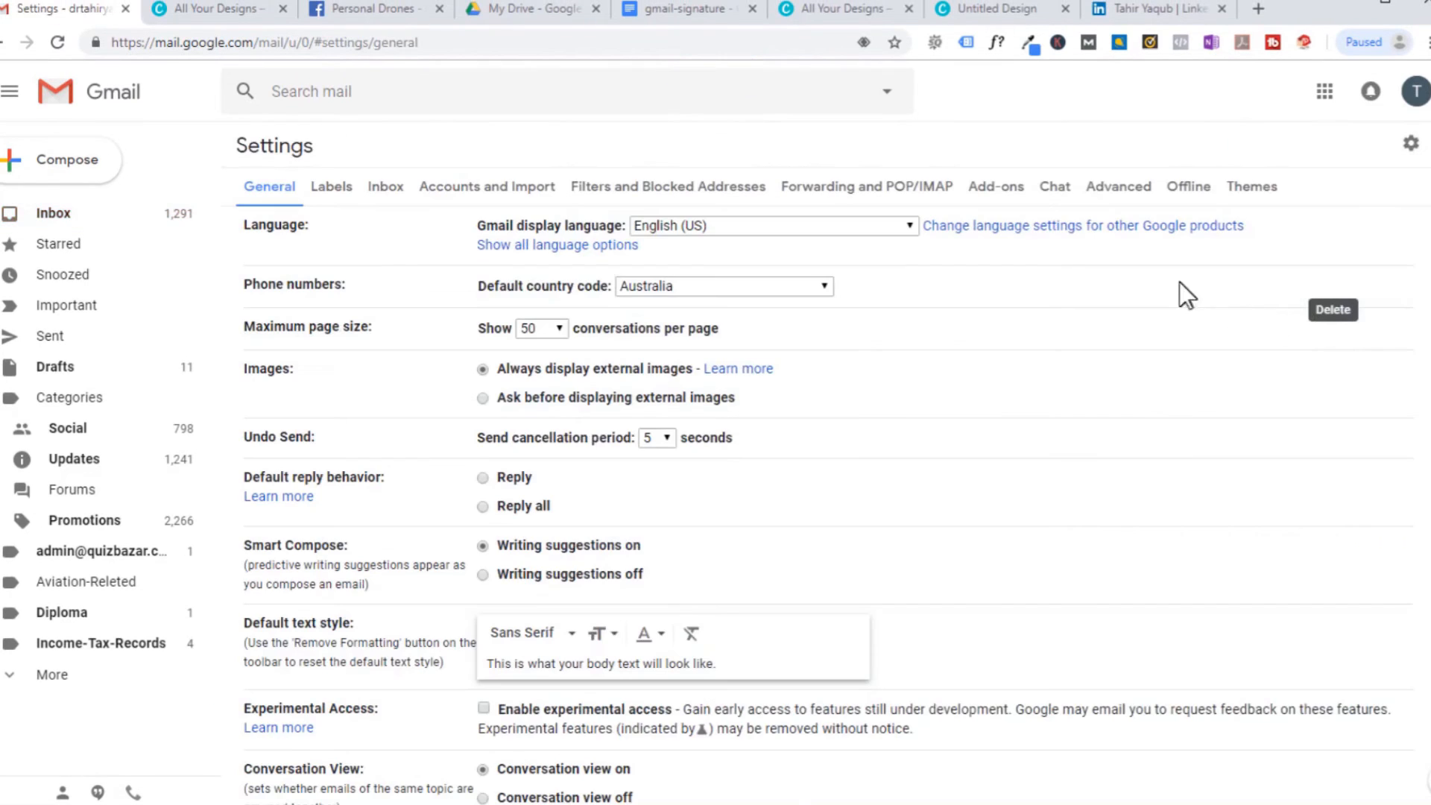
{"action": "scroll", "coordinate": [1423, 680], "scroll_direction": "down", "scroll_amount": 17}
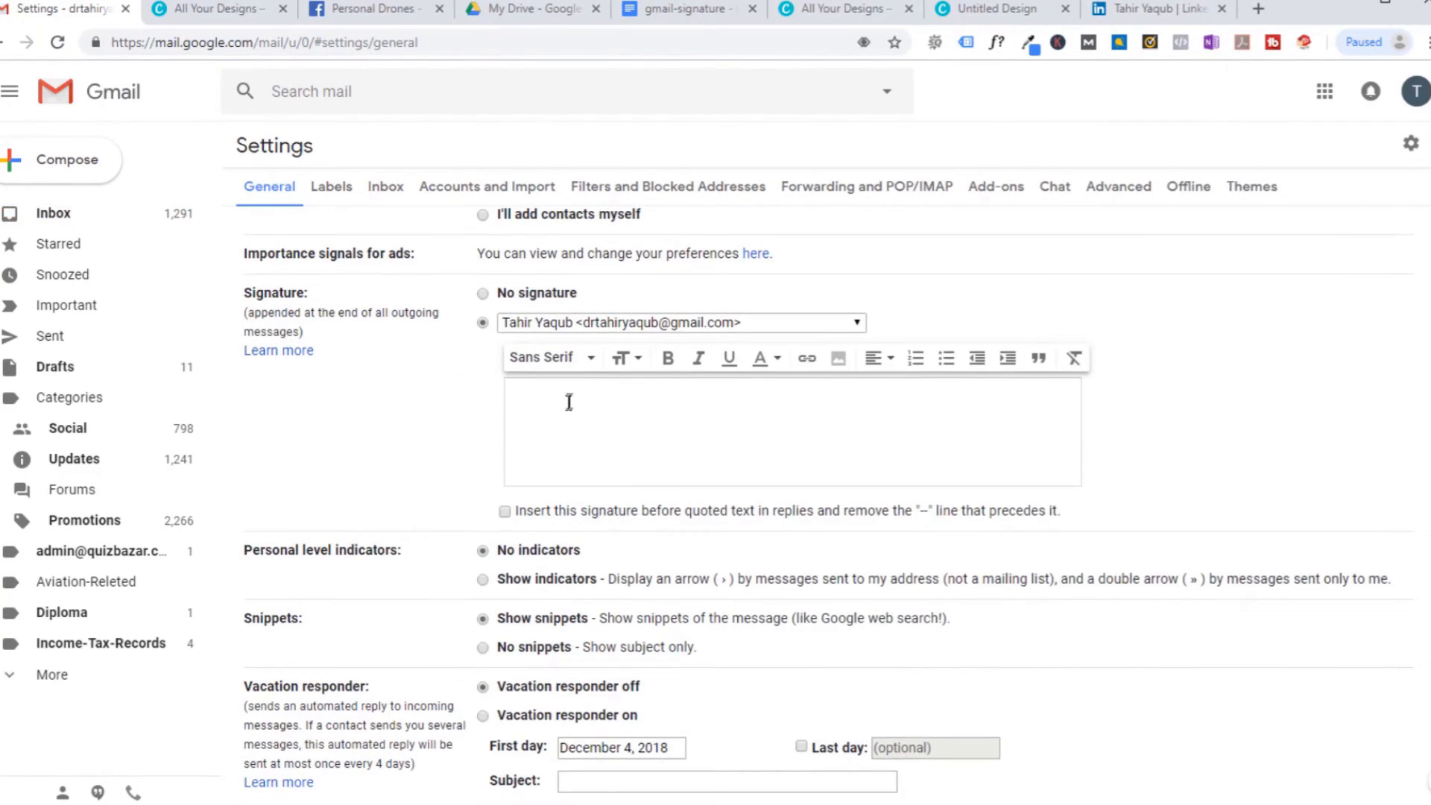
{"action": "left_click", "coordinate": [568, 403]}
{"action": "right_click", "coordinate": [568, 403]}
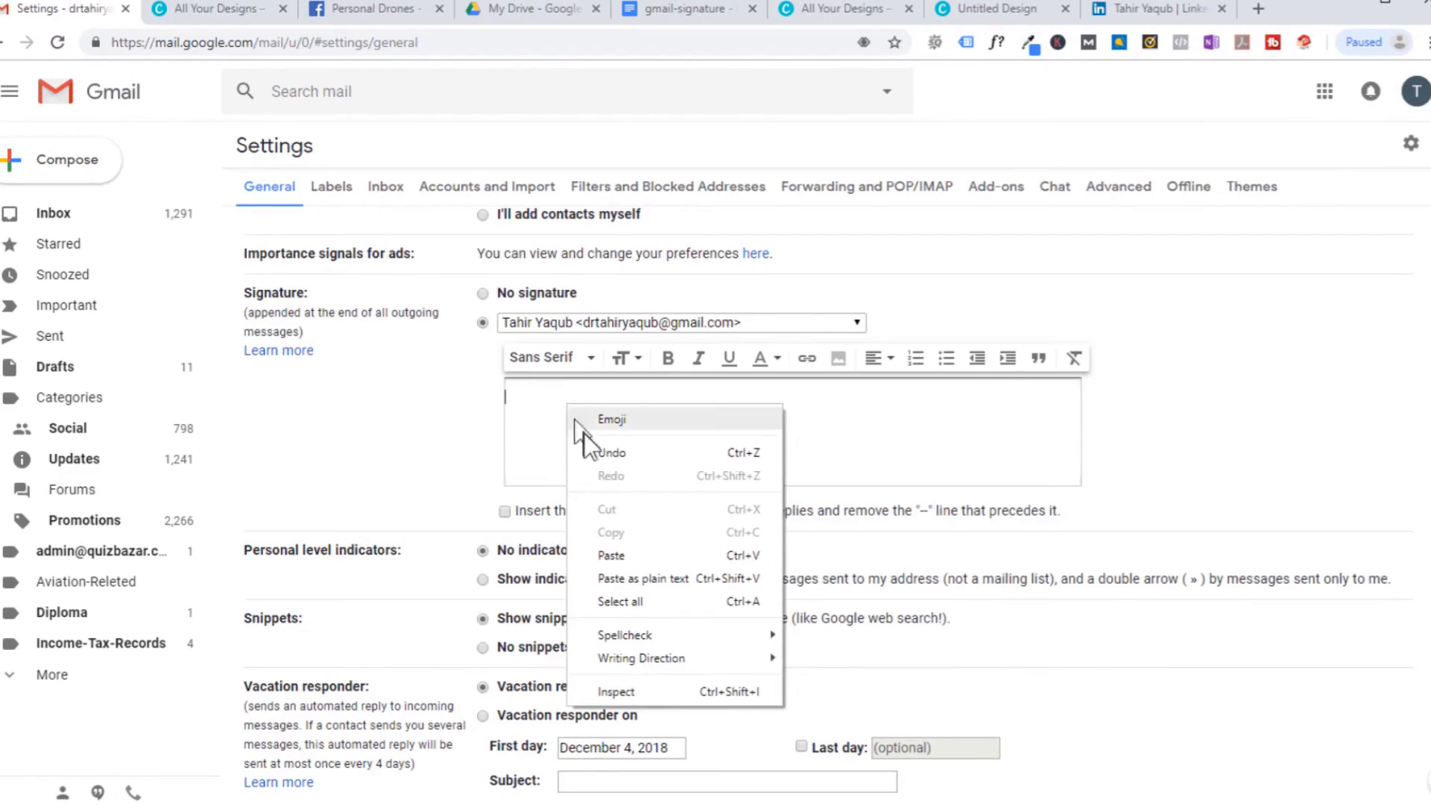
{"action": "left_click", "coordinate": [627, 555]}
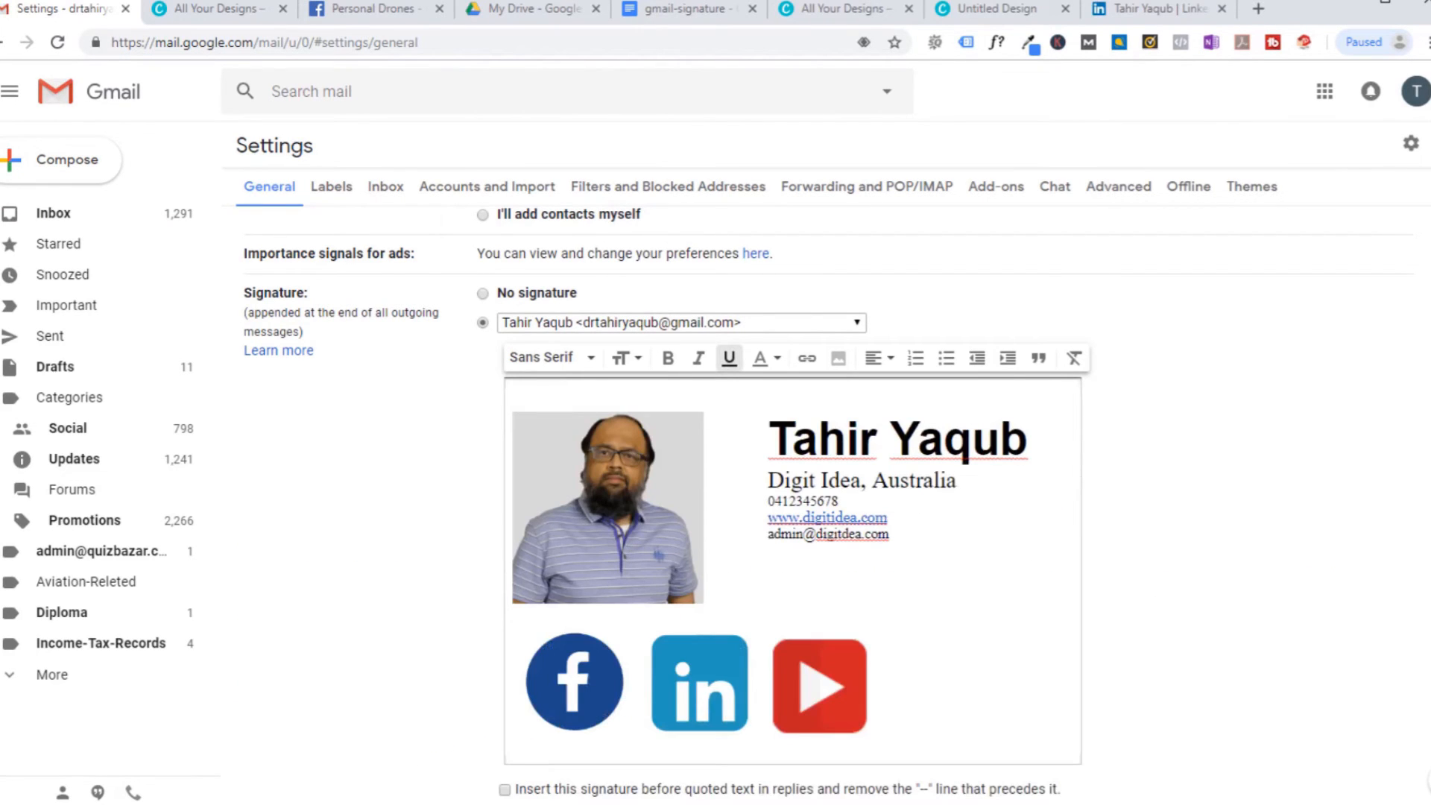
{"action": "scroll", "coordinate": [827, 506], "scroll_direction": "down", "scroll_amount": 8}
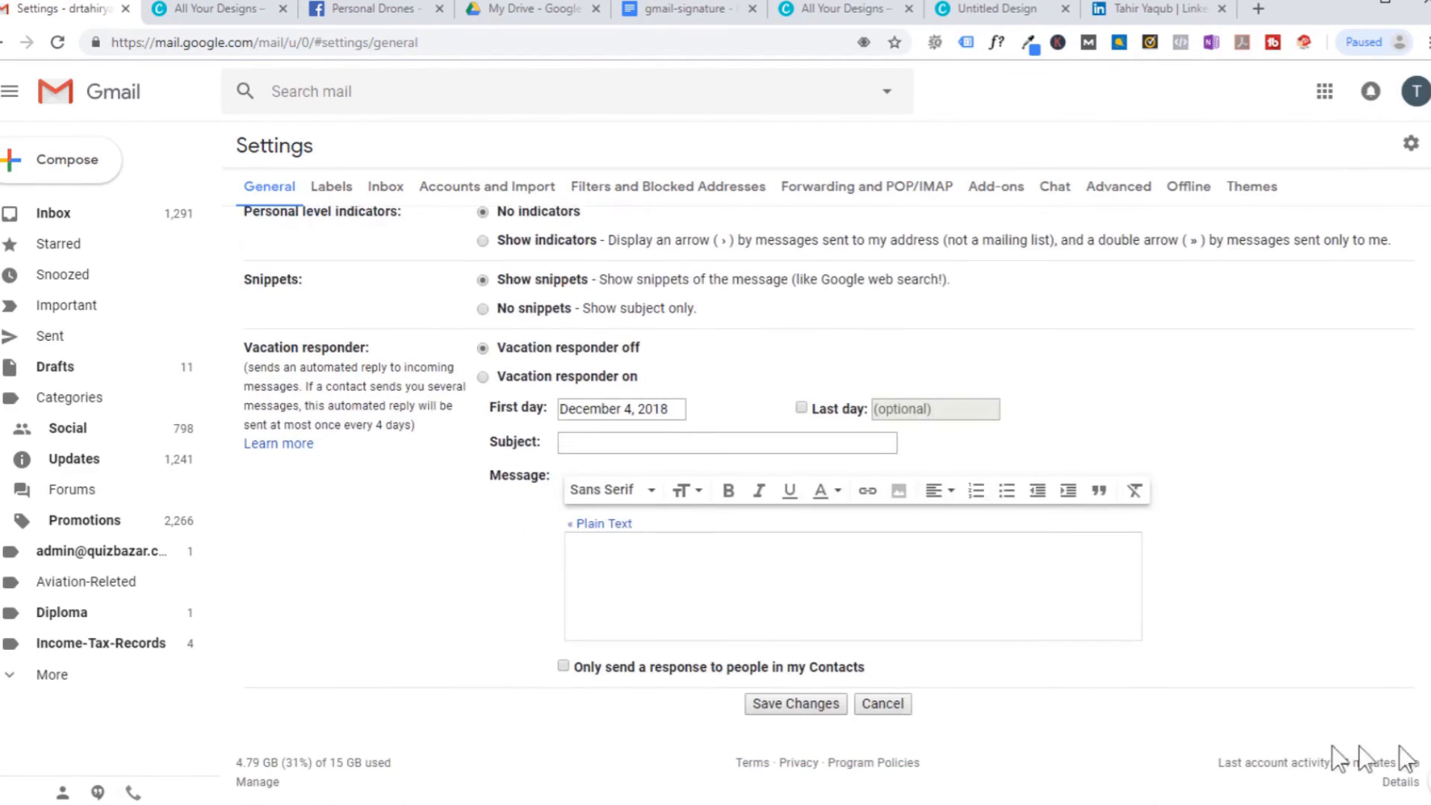
{"action": "left_click", "coordinate": [809, 702]}
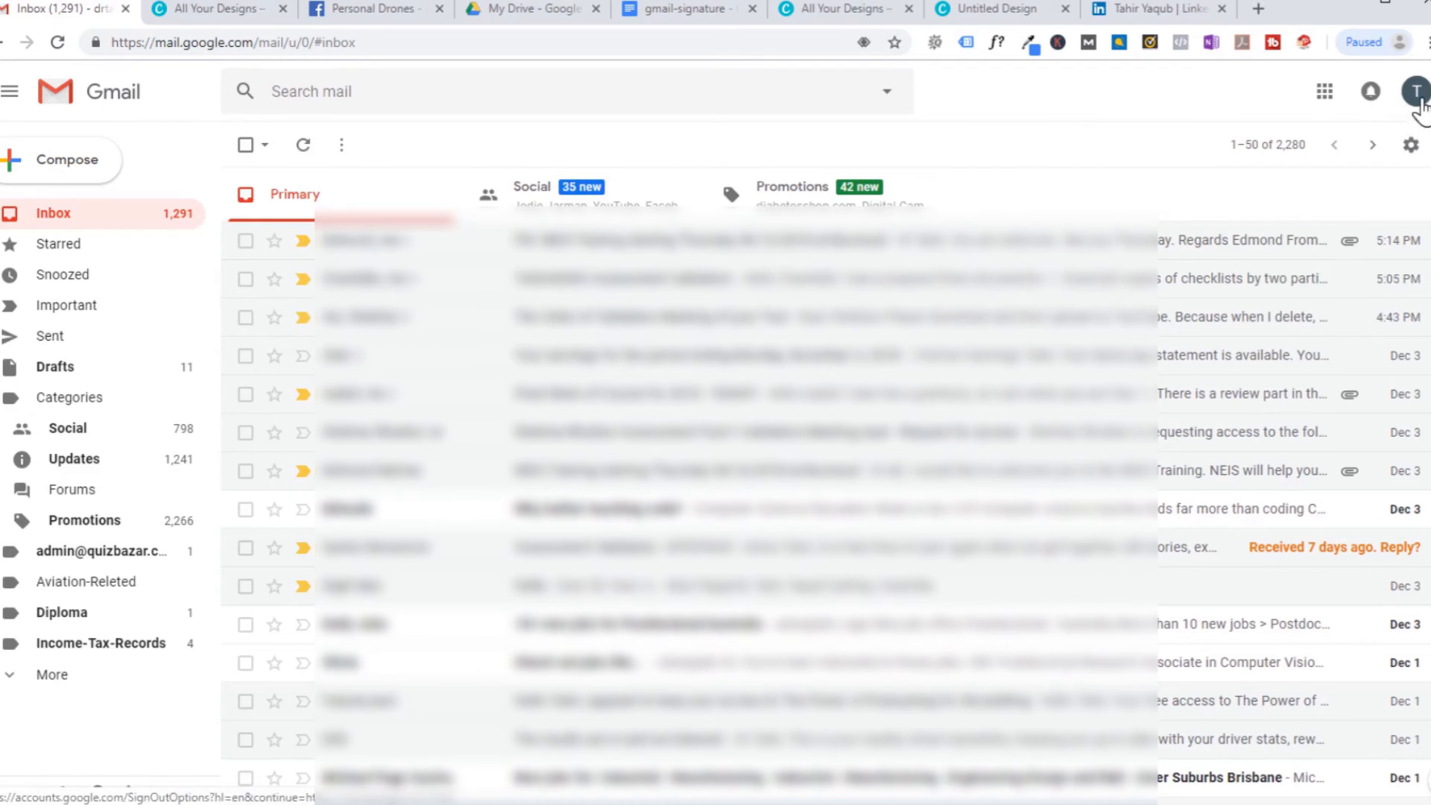
Start changing the account's profile photo and upload the green-background portrait from the photos folder on the desktop
{"action": "left_click", "coordinate": [1416, 92]}
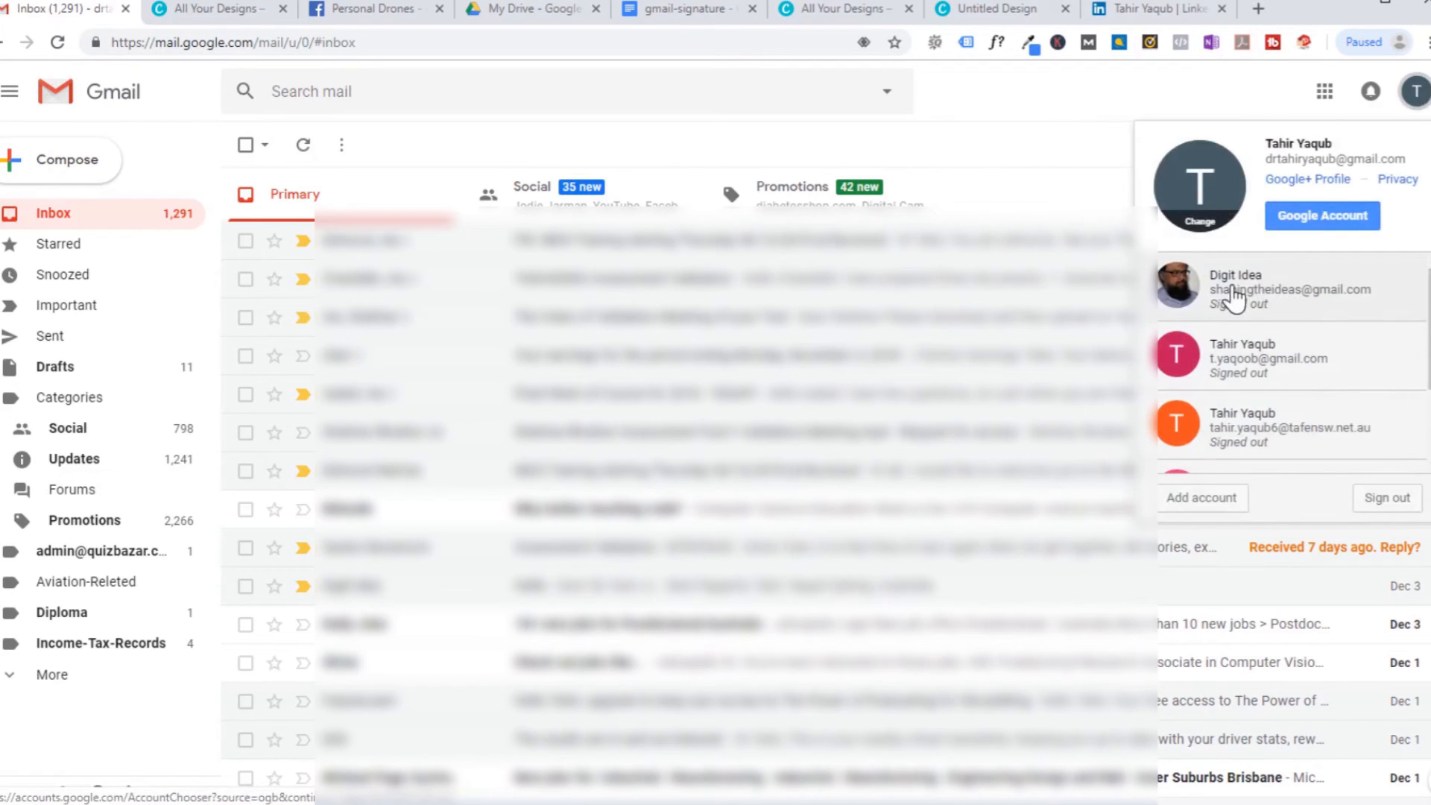
{"action": "left_click", "coordinate": [1205, 220]}
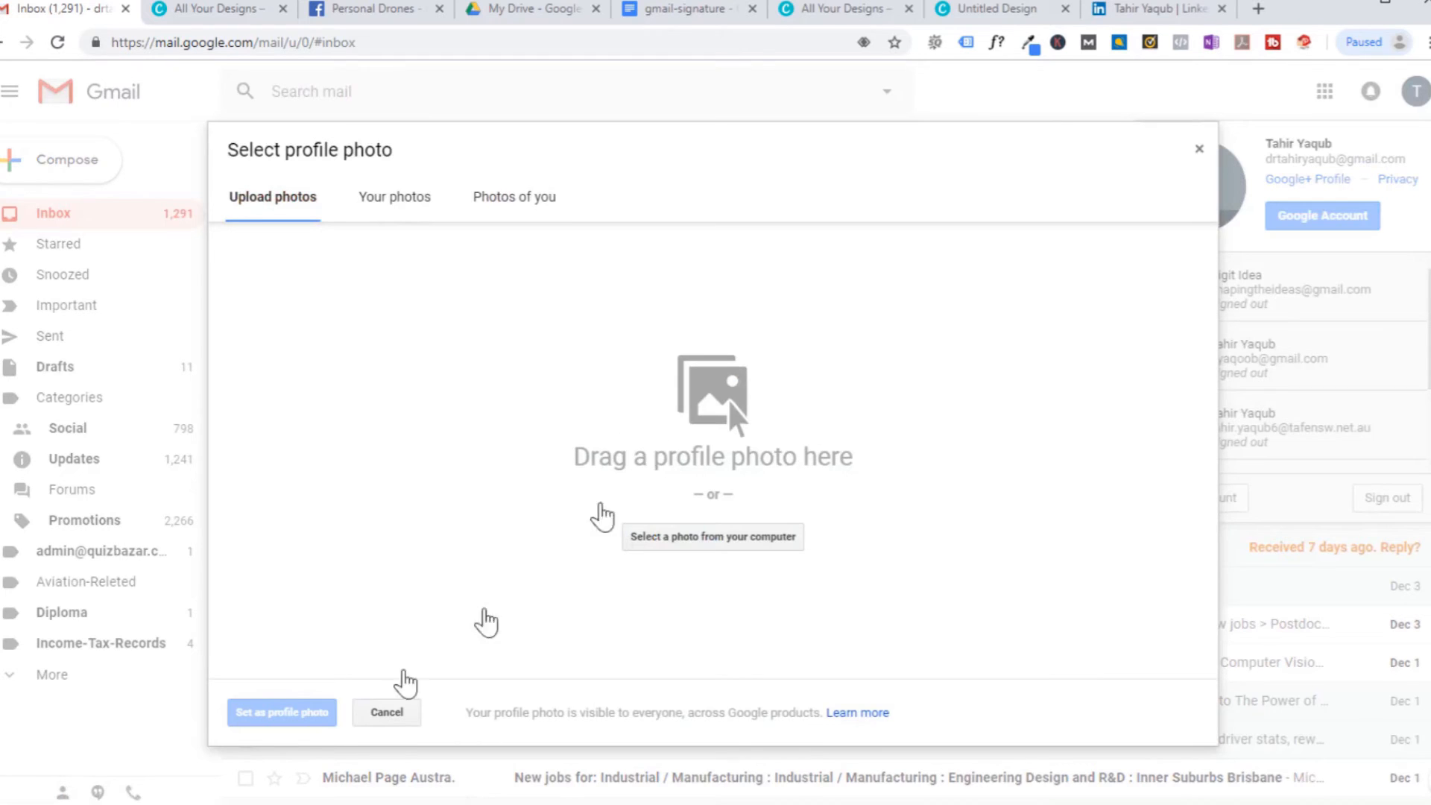
{"action": "left_click", "coordinate": [224, 804]}
{"action": "left_click_drag", "start_coordinate": [853, 10], "coordinate": [918, 440]}
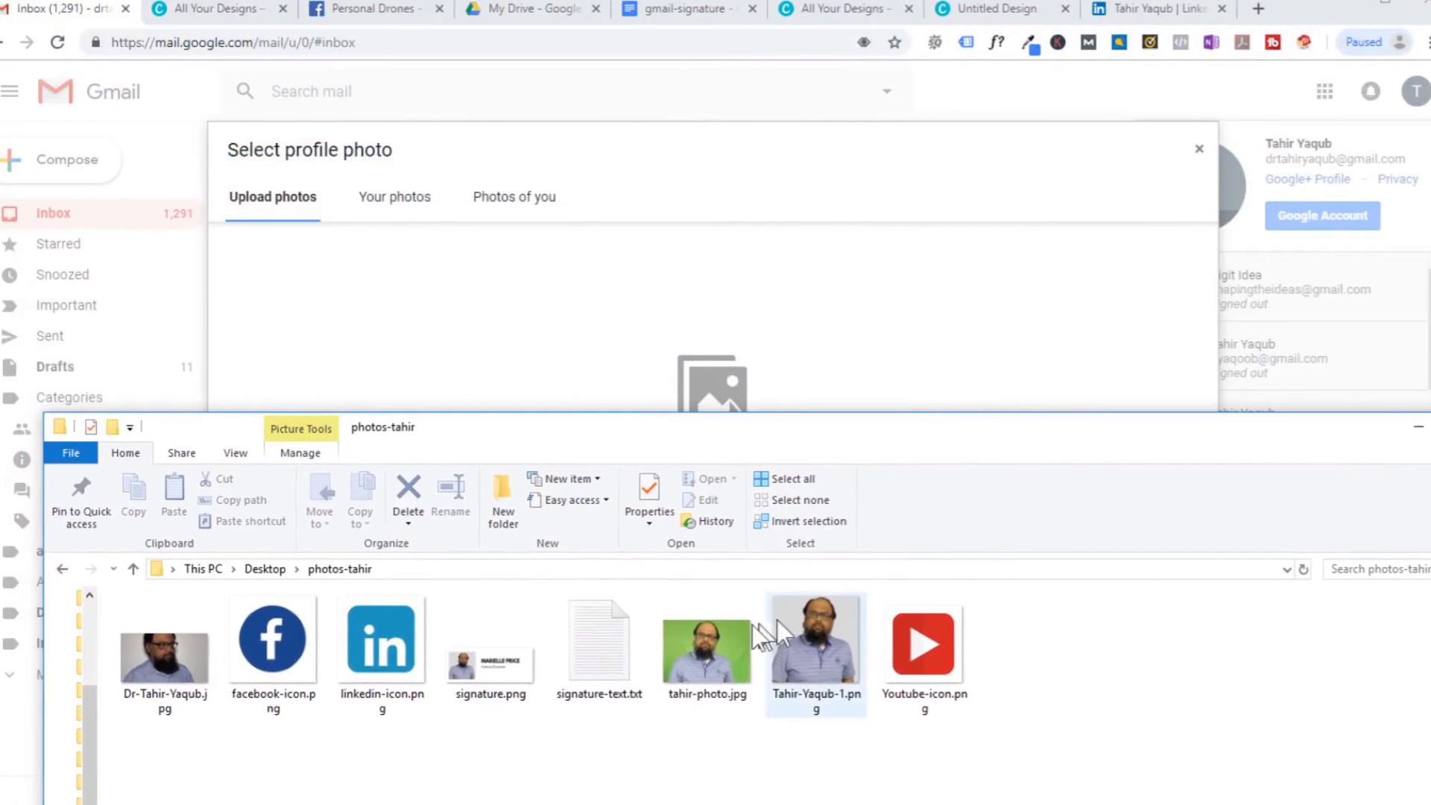
{"action": "left_click_drag", "start_coordinate": [728, 646], "coordinate": [643, 321]}
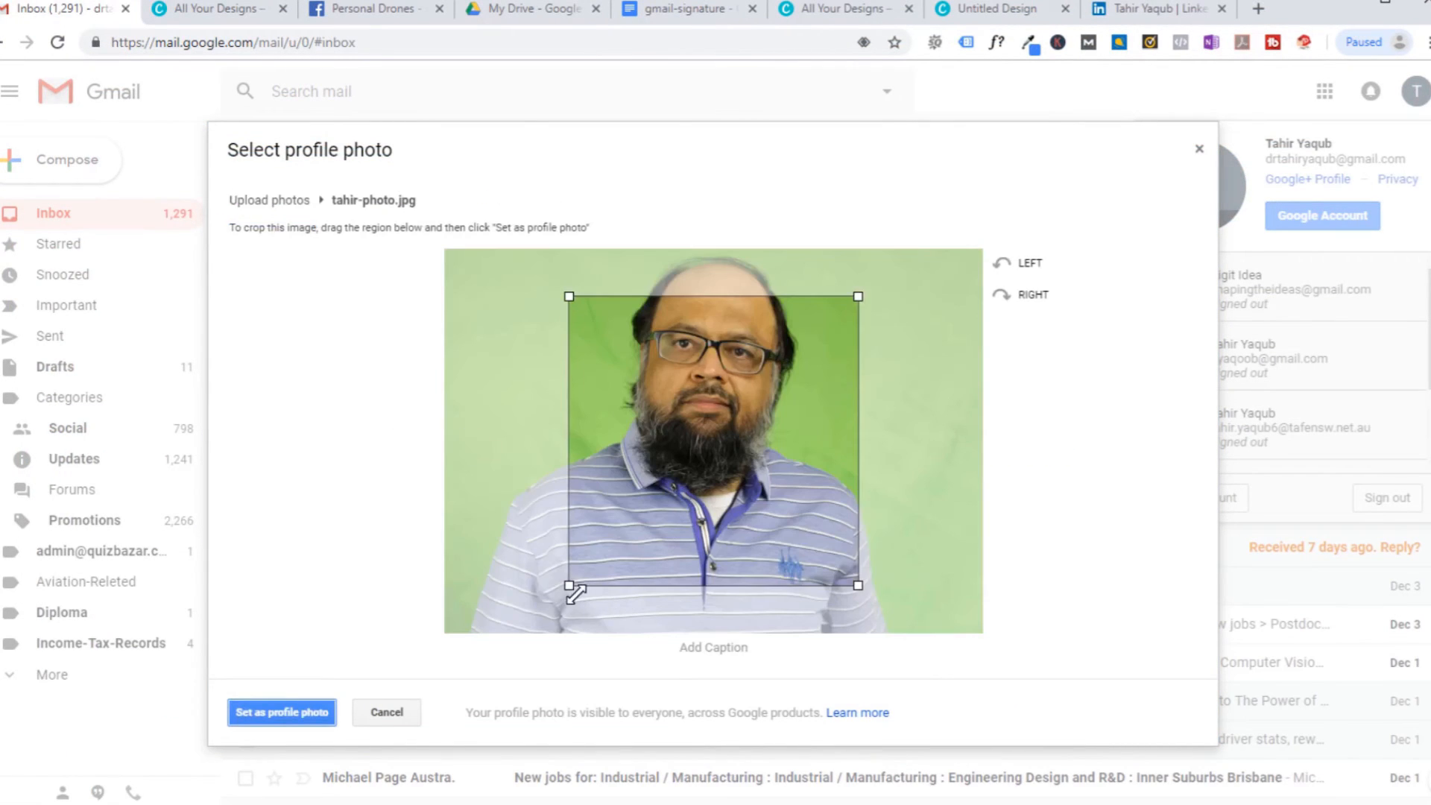
Enlarge the crop to the portrait's full height, center it on the person, and set it as the profile photo
{"action": "left_click_drag", "start_coordinate": [580, 594], "coordinate": [445, 640]}
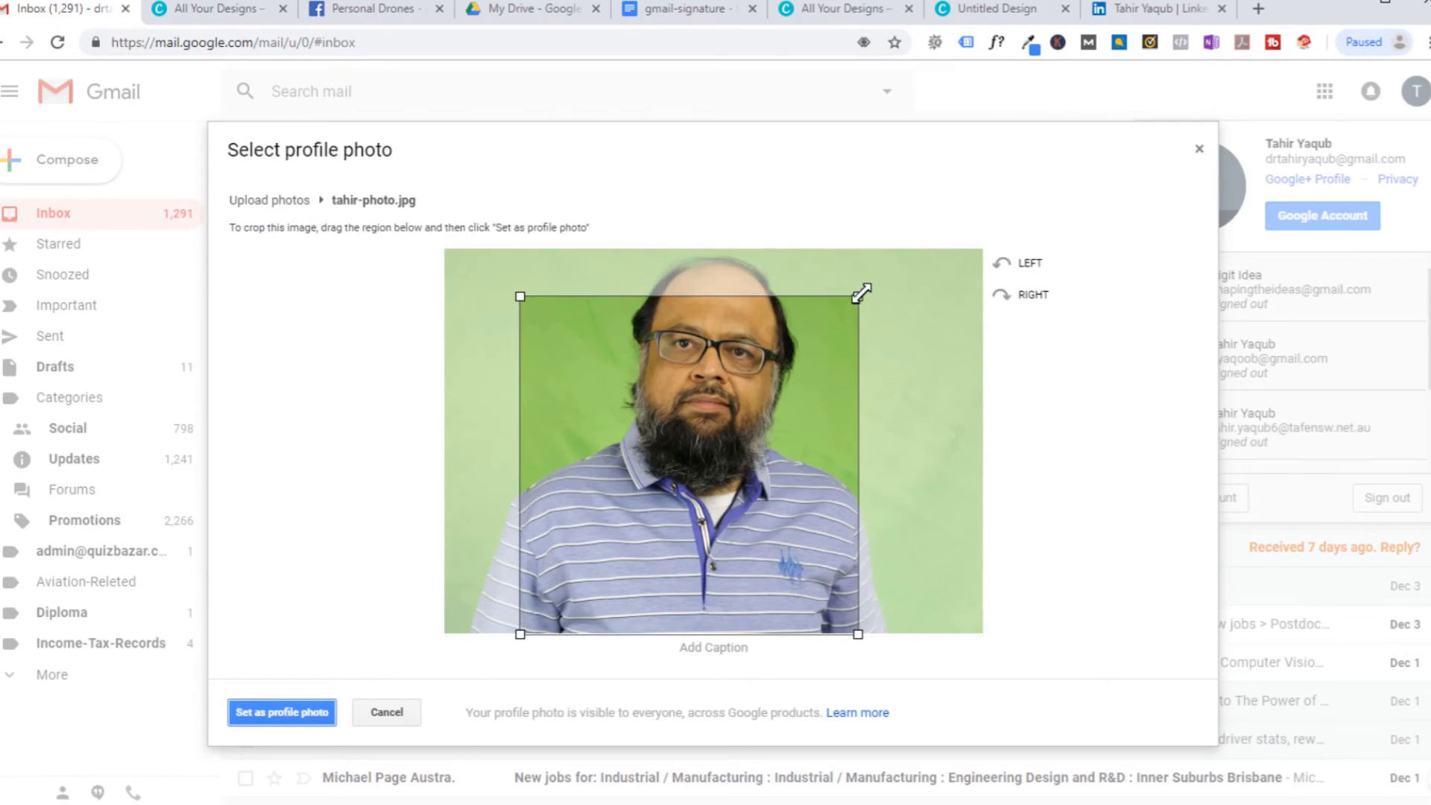
{"action": "left_click_drag", "start_coordinate": [859, 296], "coordinate": [991, 203]}
{"action": "left_click_drag", "start_coordinate": [789, 453], "coordinate": [770, 455]}
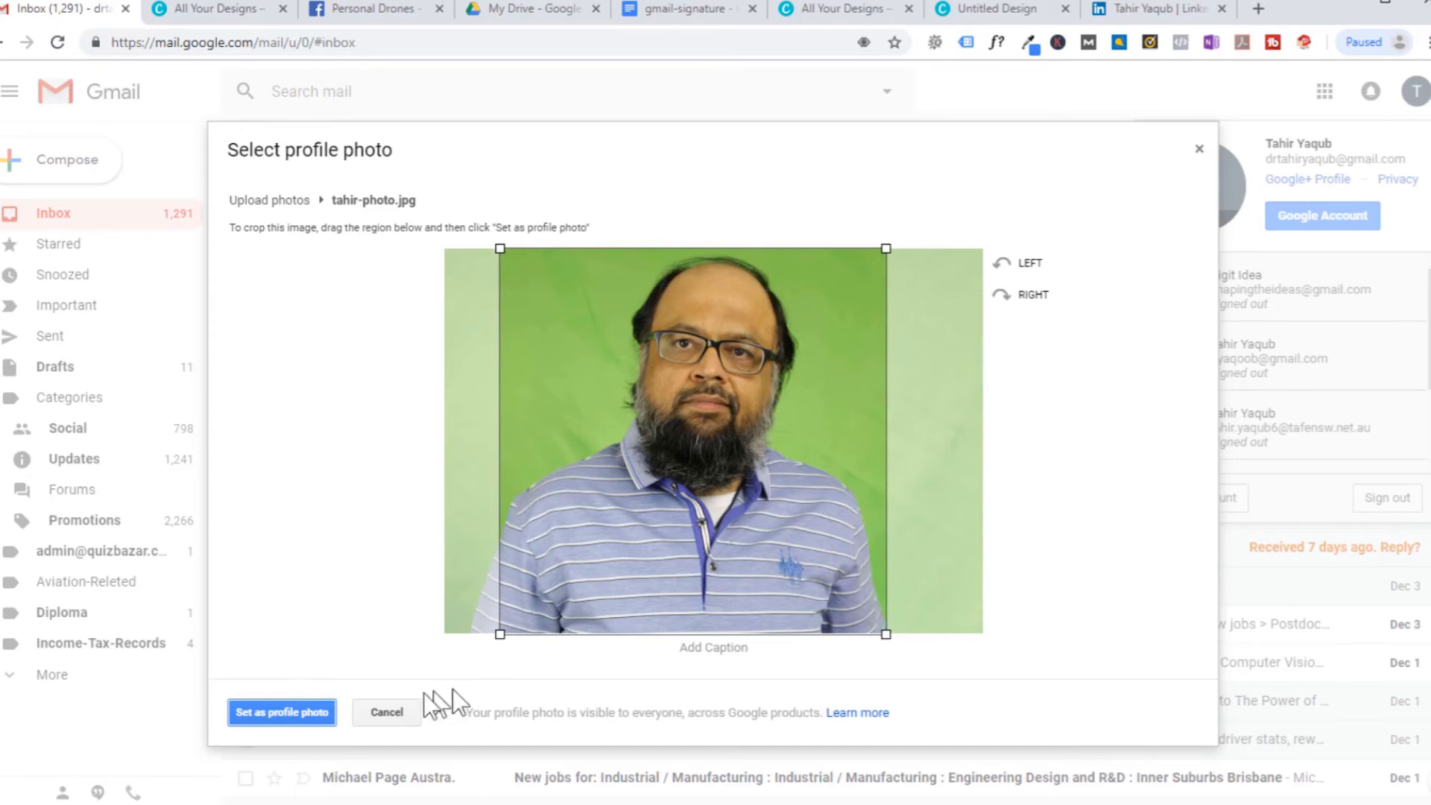
{"action": "left_click", "coordinate": [293, 714]}
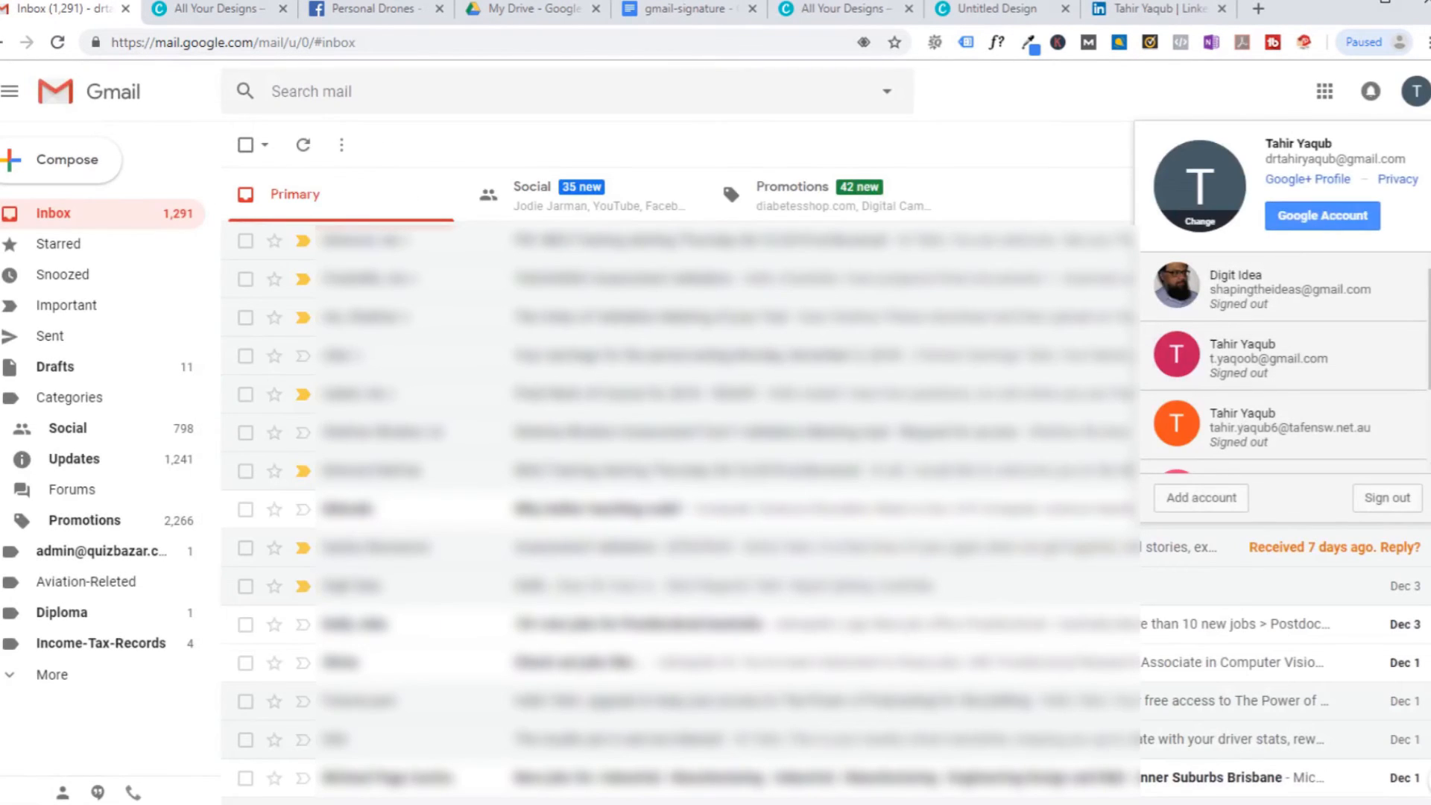
{"action": "left_click", "coordinate": [1045, 101]}
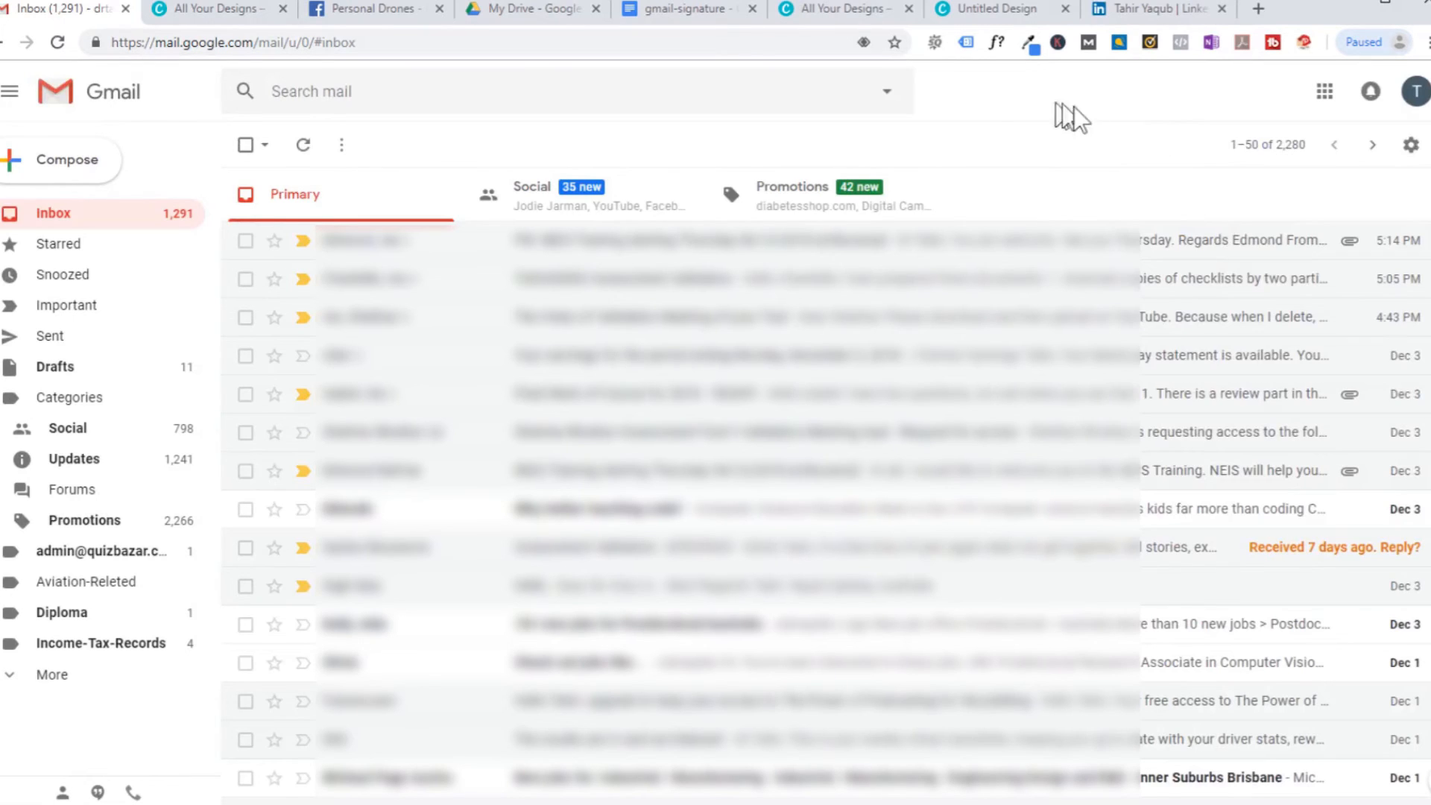
Open Gmail's general settings and look for the uploaded profile photo under My picture
{"action": "left_click", "coordinate": [1410, 149]}
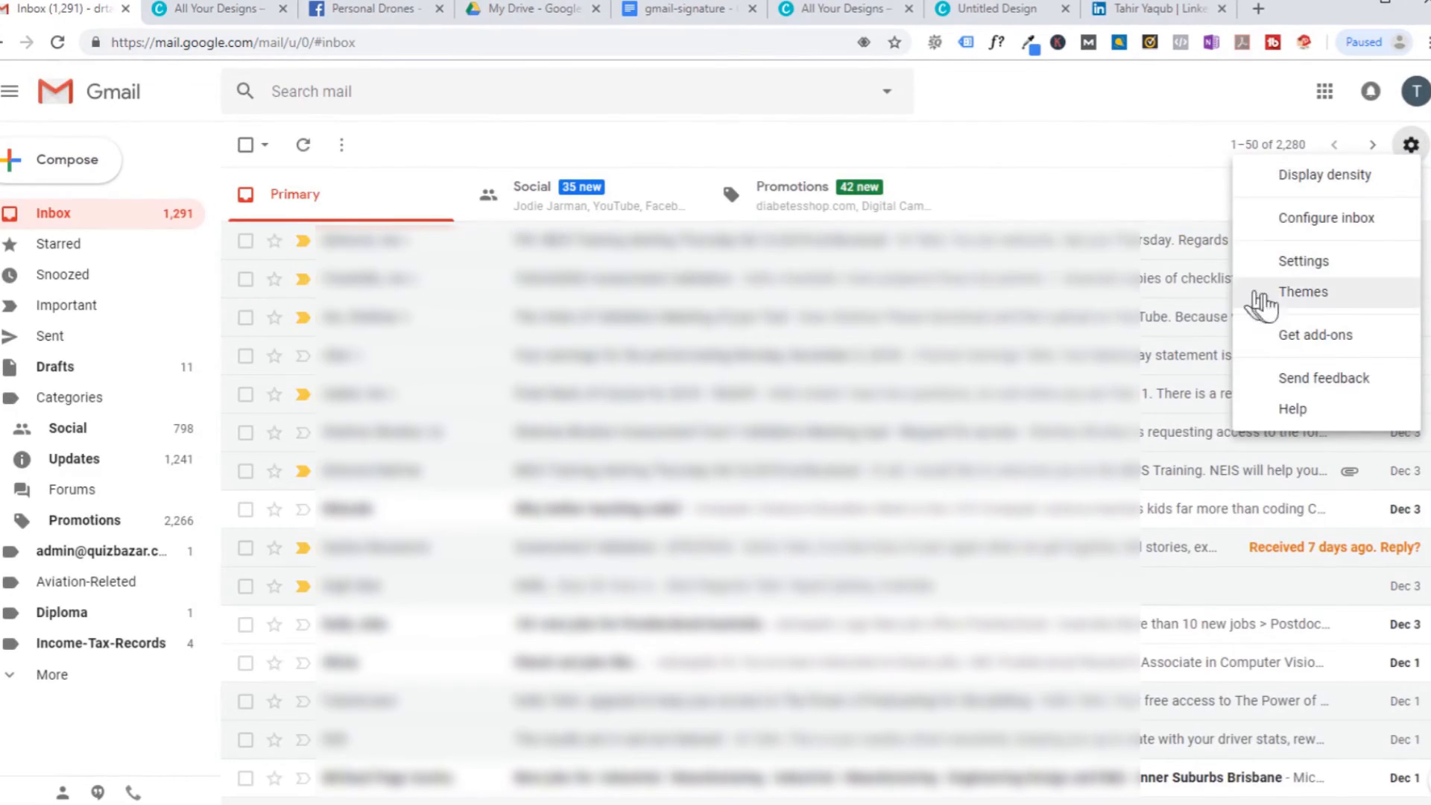
{"action": "left_click", "coordinate": [1306, 269]}
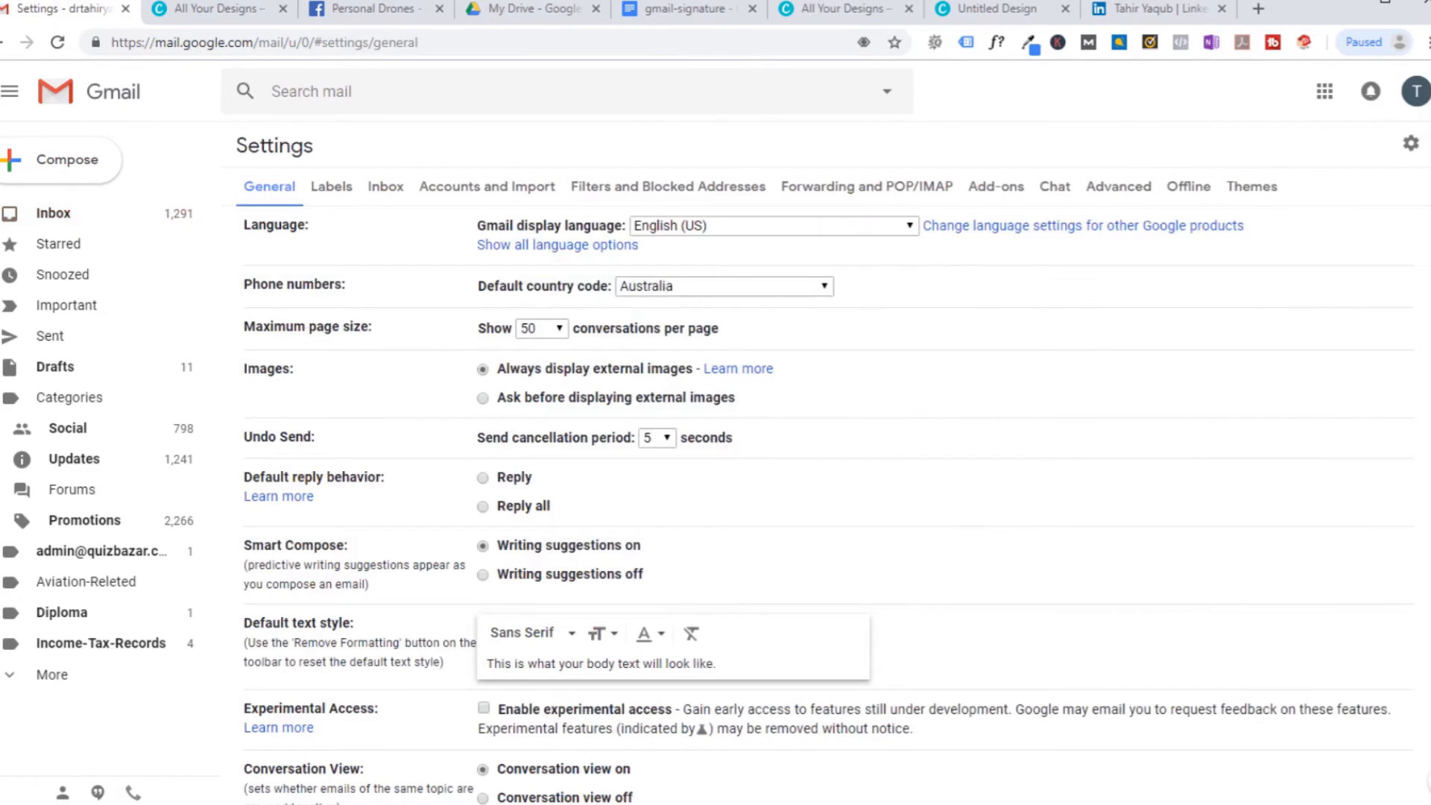
{"action": "scroll", "coordinate": [827, 504], "scroll_direction": "down", "scroll_amount": 15}
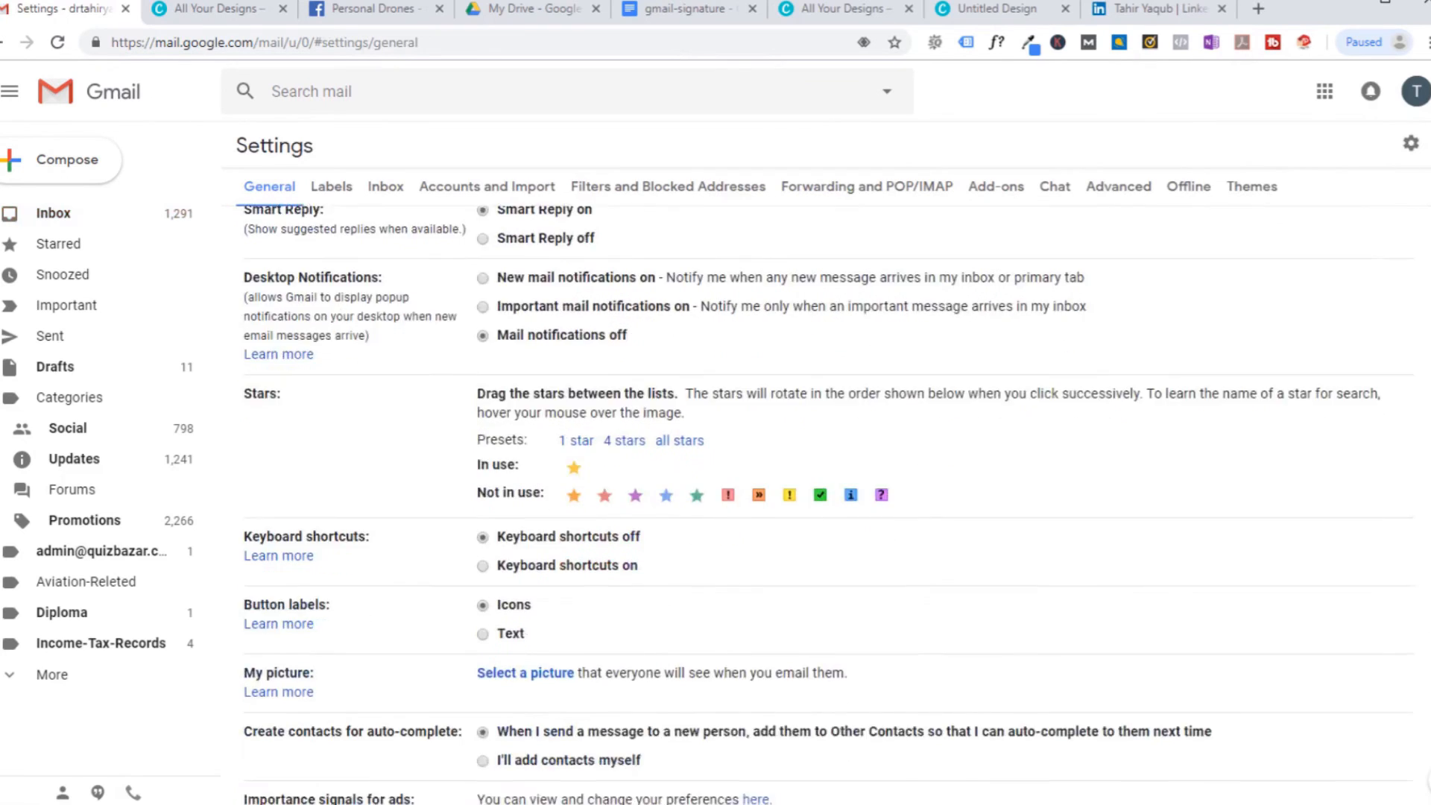
{"action": "scroll", "coordinate": [827, 504], "scroll_direction": "down", "scroll_amount": 5}
{"action": "scroll", "coordinate": [827, 504], "scroll_direction": "up", "scroll_amount": 8}
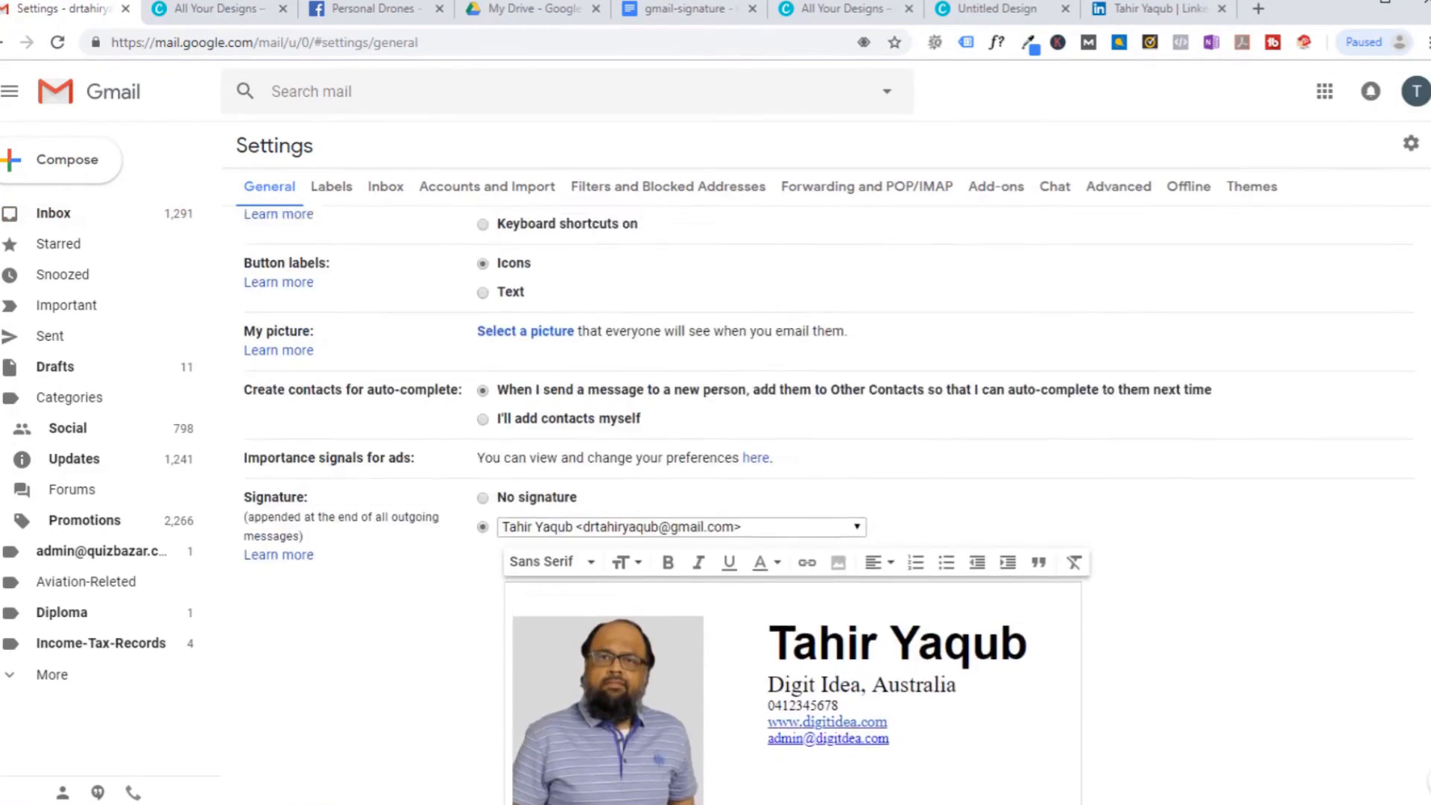
{"action": "scroll", "coordinate": [806, 548], "scroll_direction": "up", "scroll_amount": 1}
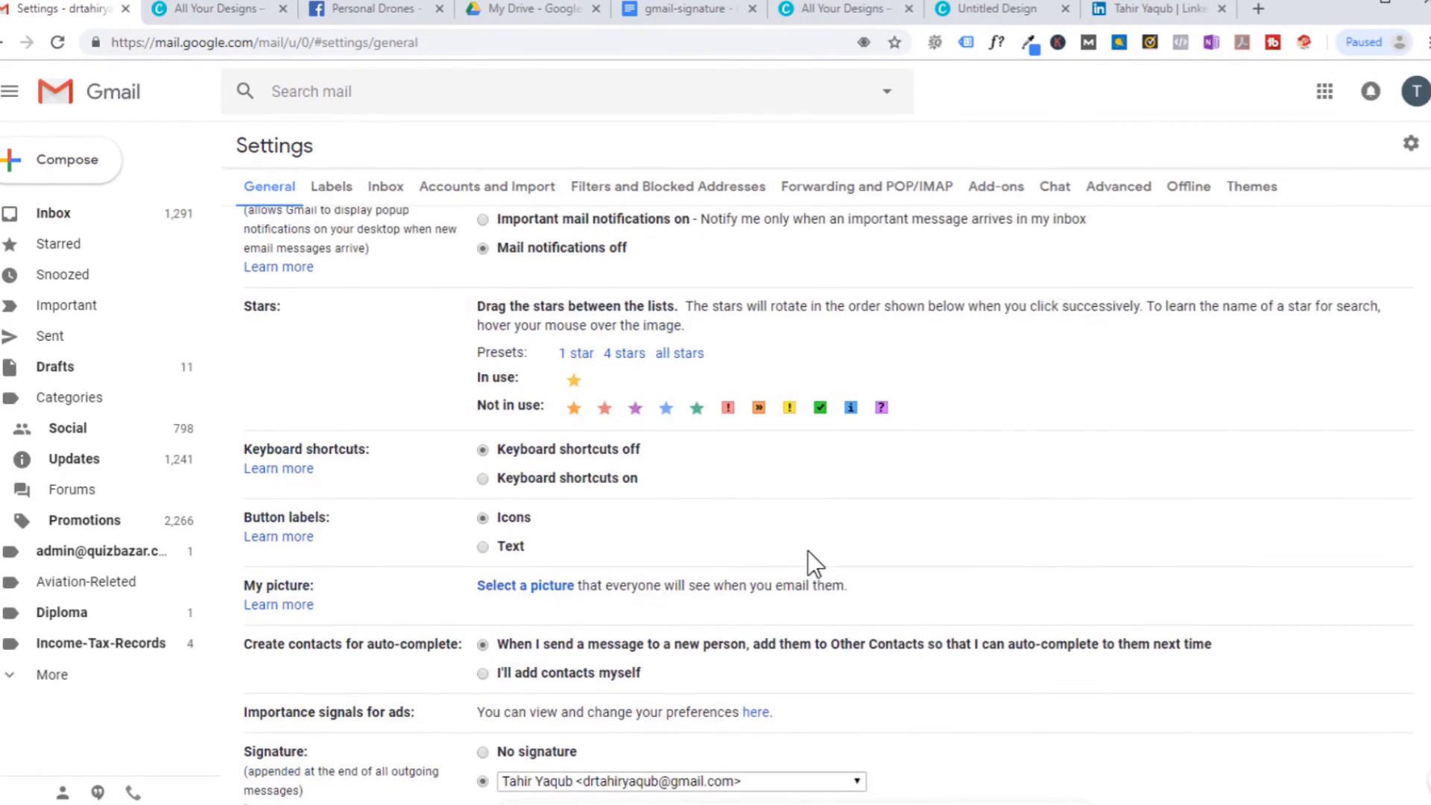
{"action": "scroll", "coordinate": [806, 548], "scroll_direction": "up", "scroll_amount": 5}
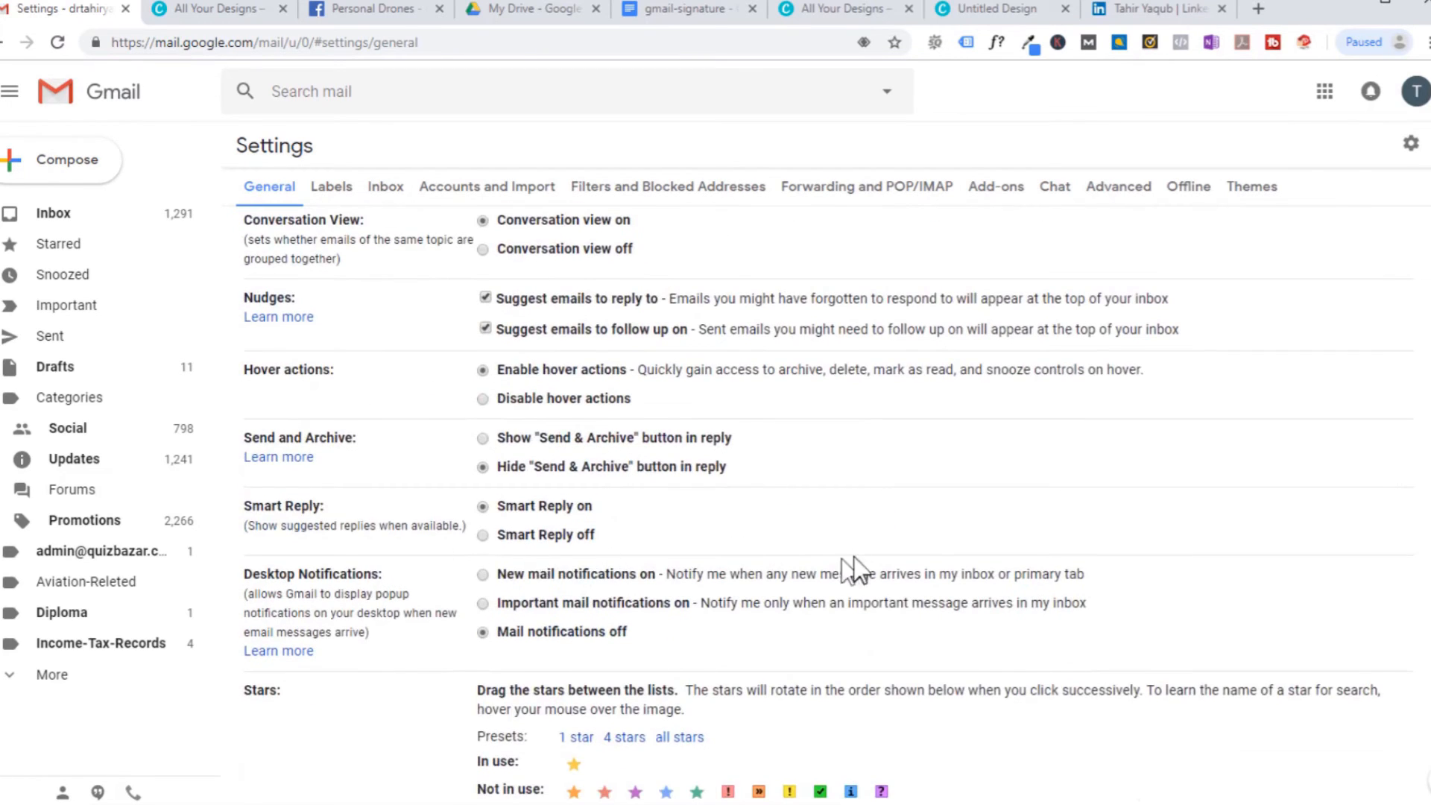
{"action": "scroll", "coordinate": [806, 526], "scroll_direction": "down", "scroll_amount": 2}
{"action": "scroll", "coordinate": [806, 525], "scroll_direction": "down", "scroll_amount": 1}
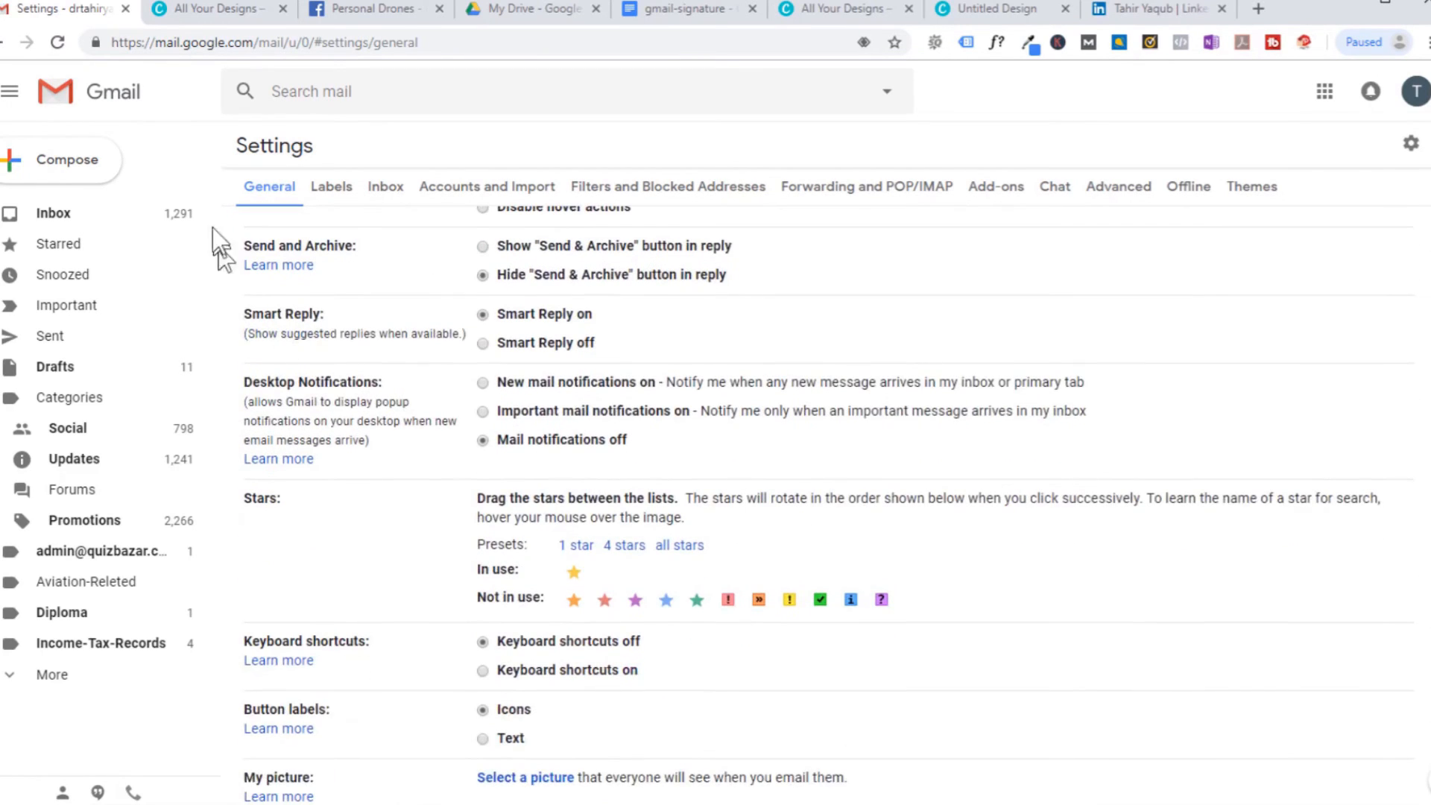
Reload Gmail and check the profile picture and the saved signature in the general settings
{"action": "left_click", "coordinate": [59, 42]}
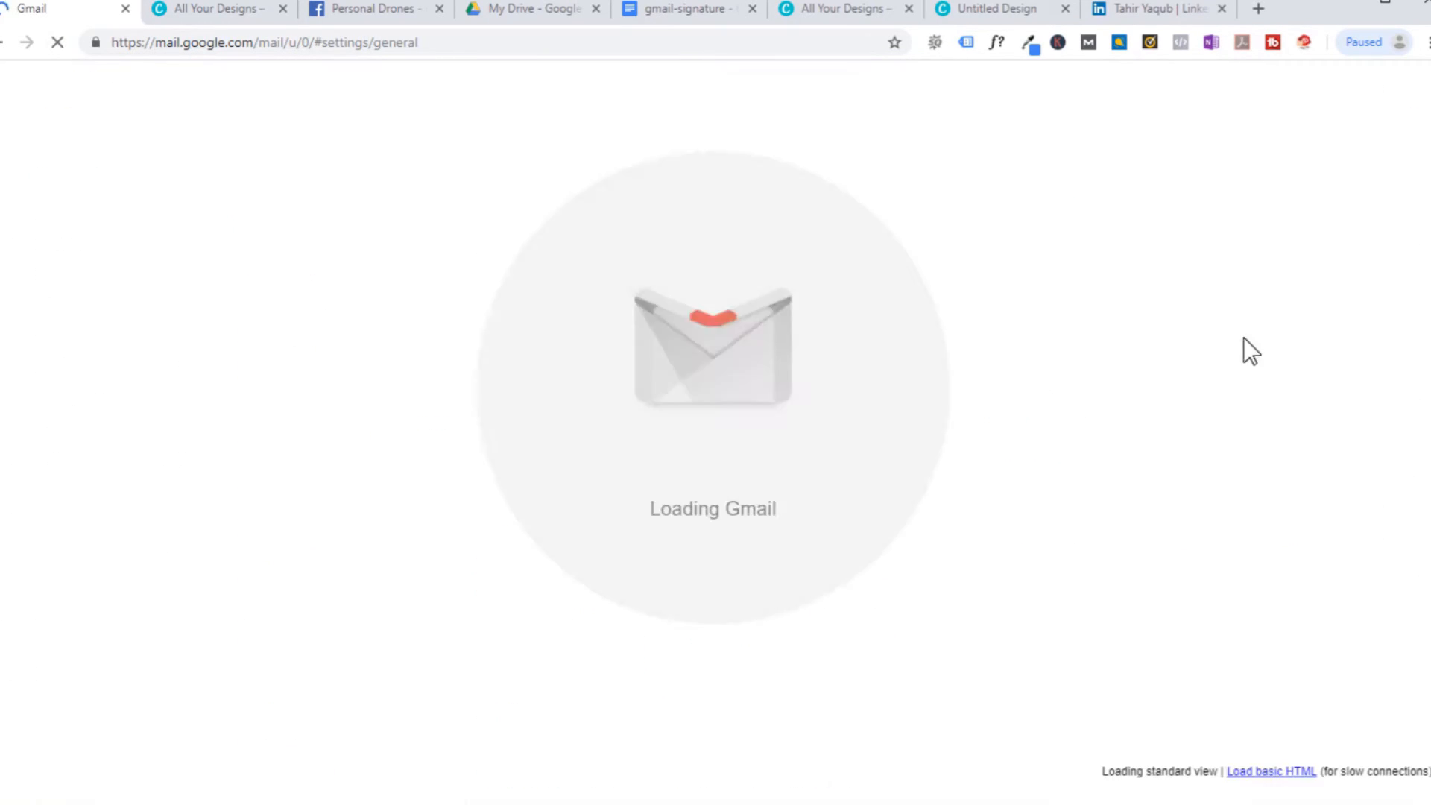
{"action": "scroll", "coordinate": [828, 505], "scroll_direction": "down", "scroll_amount": 1}
{"action": "scroll", "coordinate": [828, 505], "scroll_direction": "up", "scroll_amount": 2}
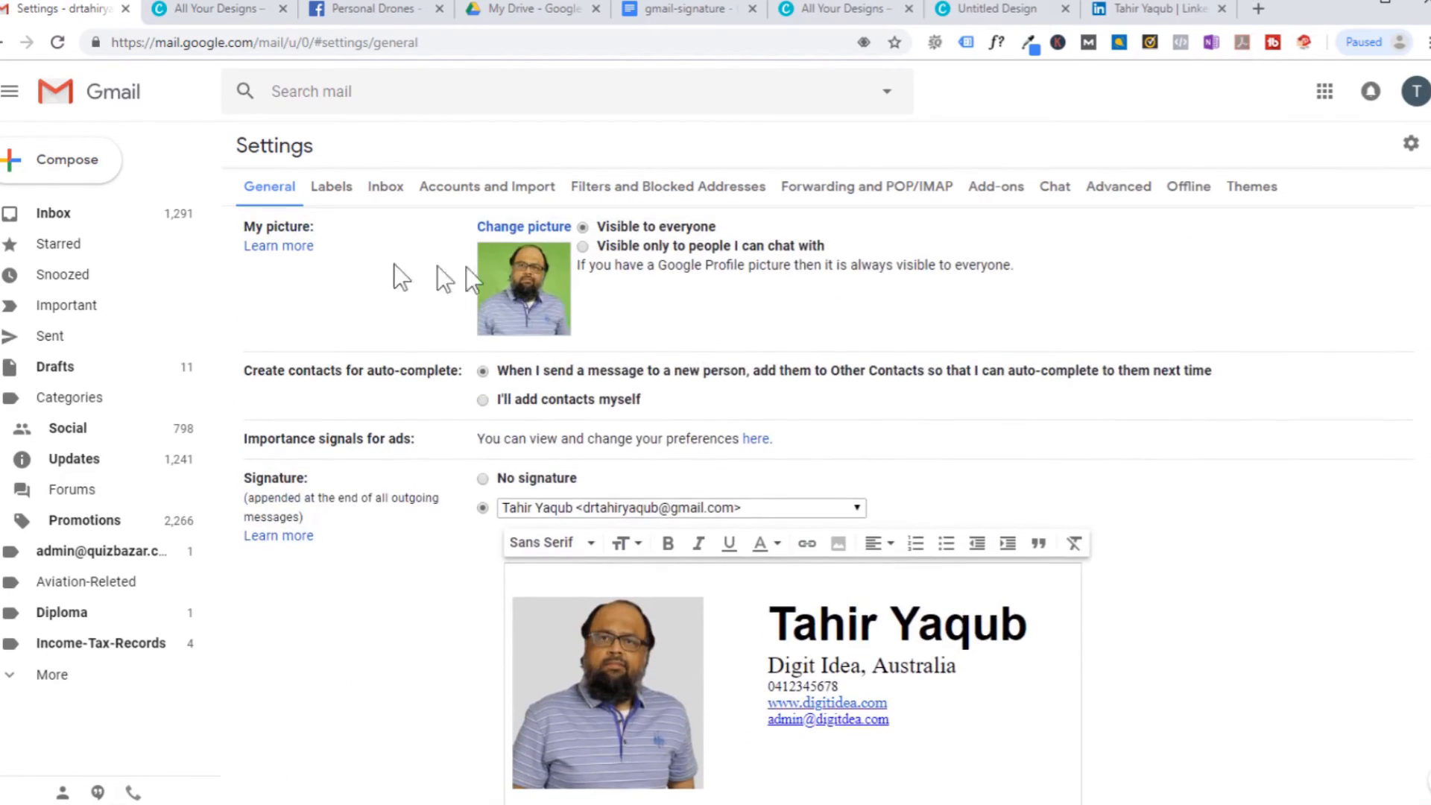
{"action": "scroll", "coordinate": [1277, 550], "scroll_direction": "down", "scroll_amount": 4}
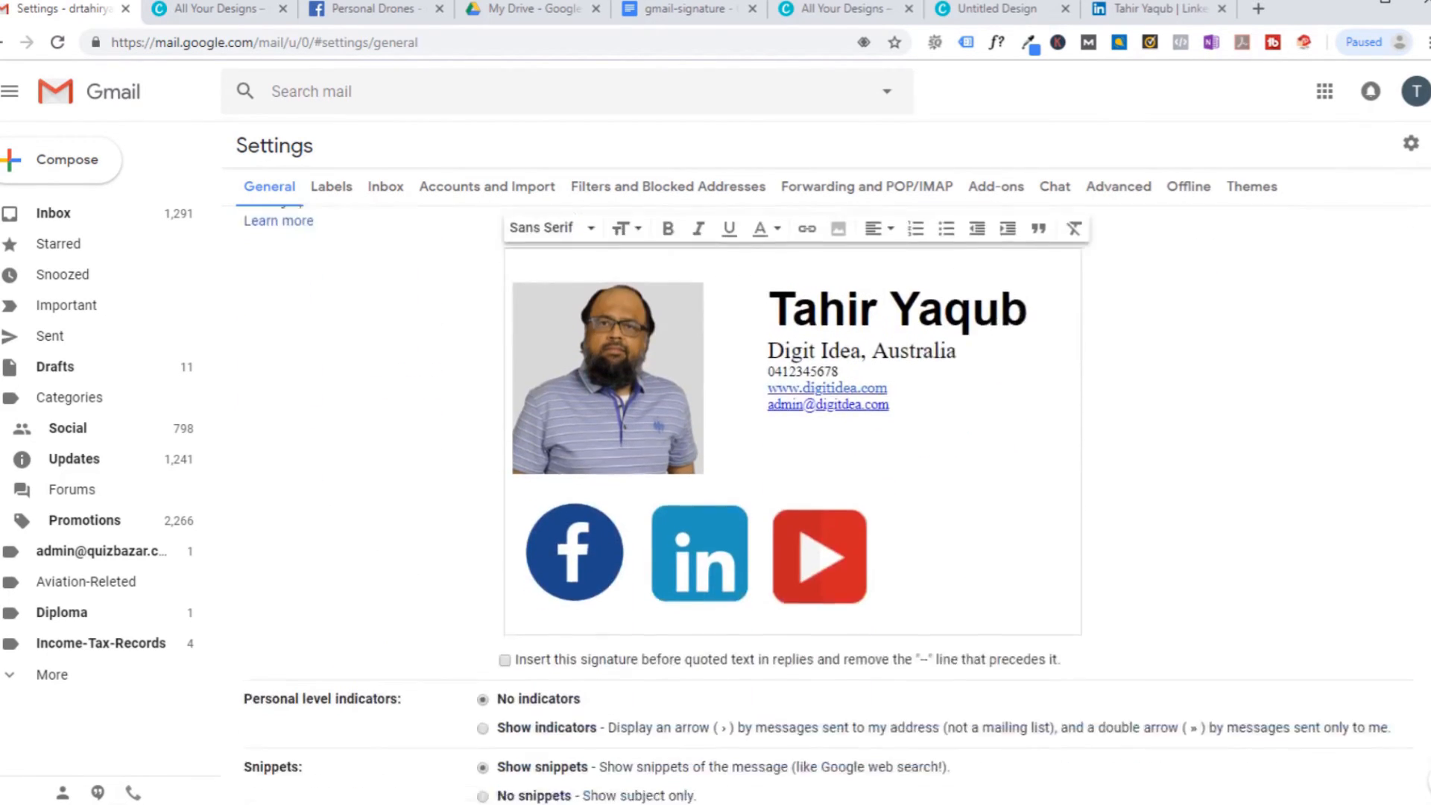
Open a new blank message to check how the signature appears, and close the message without sending it
{"action": "scroll", "coordinate": [1015, 391], "scroll_direction": "up", "scroll_amount": 2}
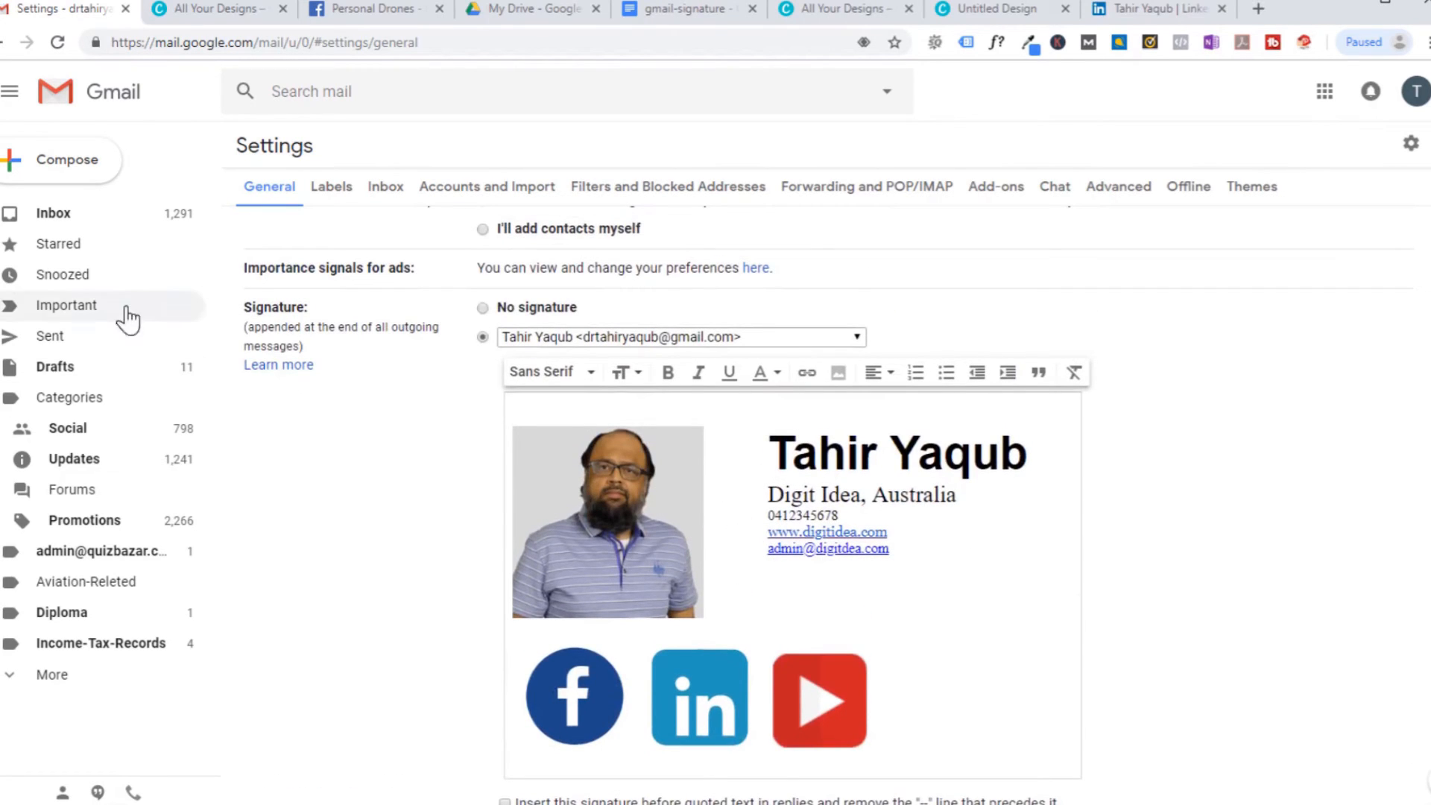
{"action": "left_click", "coordinate": [82, 170]}
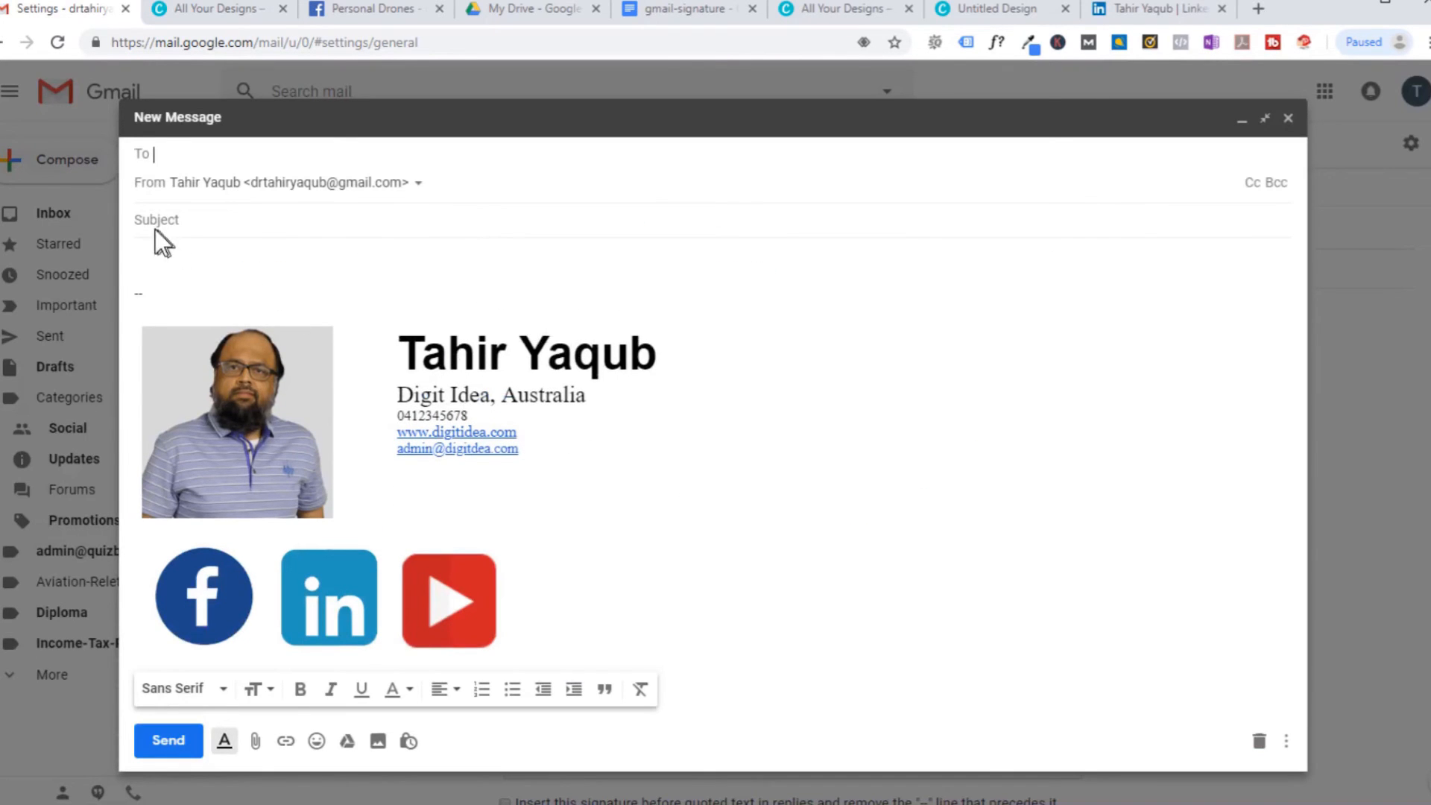
{"action": "left_click", "coordinate": [1288, 119]}
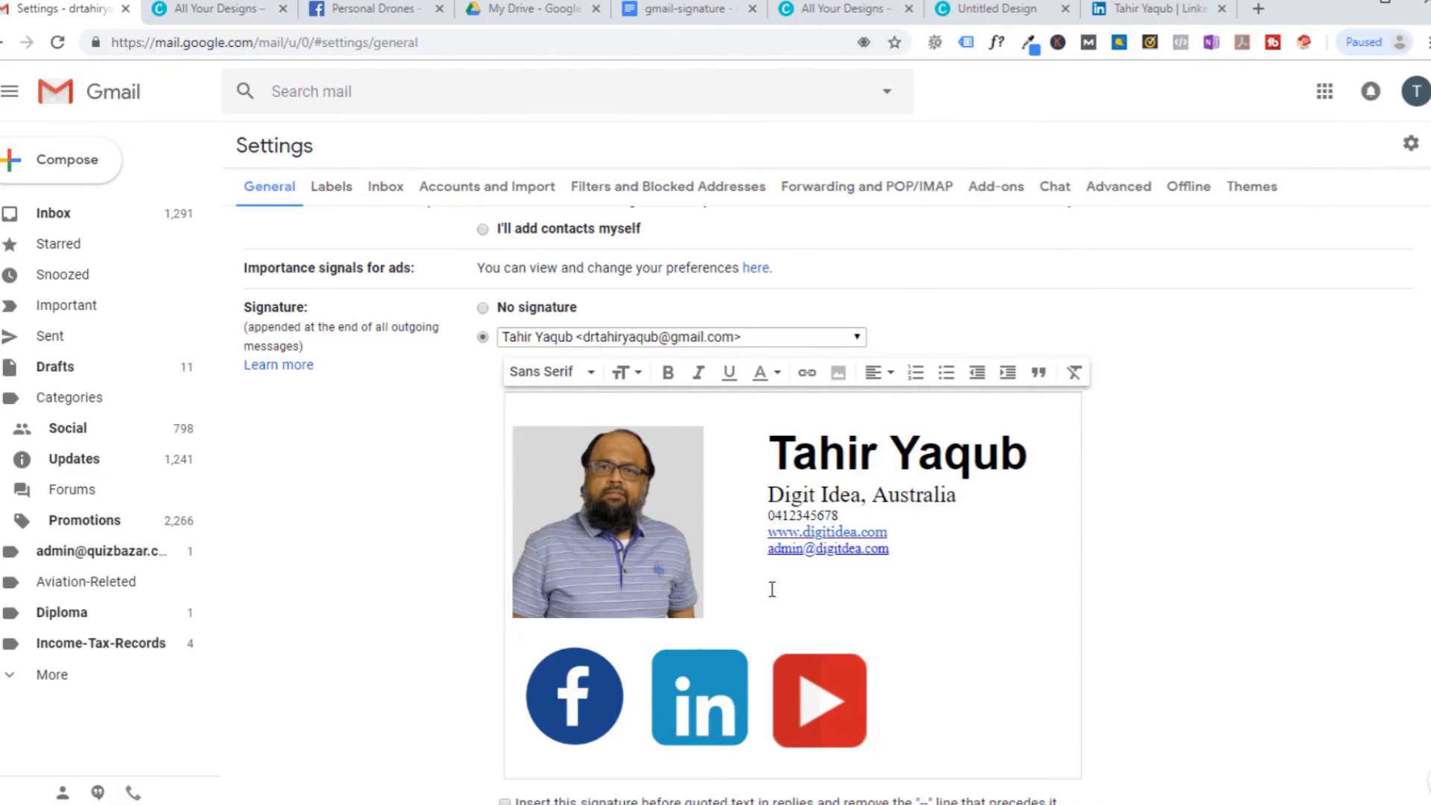
Add the line "Best Regards" above the photo in the signature and save the settings changes
{"action": "scroll", "coordinate": [623, 518], "scroll_direction": "up", "scroll_amount": 3}
{"action": "left_click", "coordinate": [543, 601]}
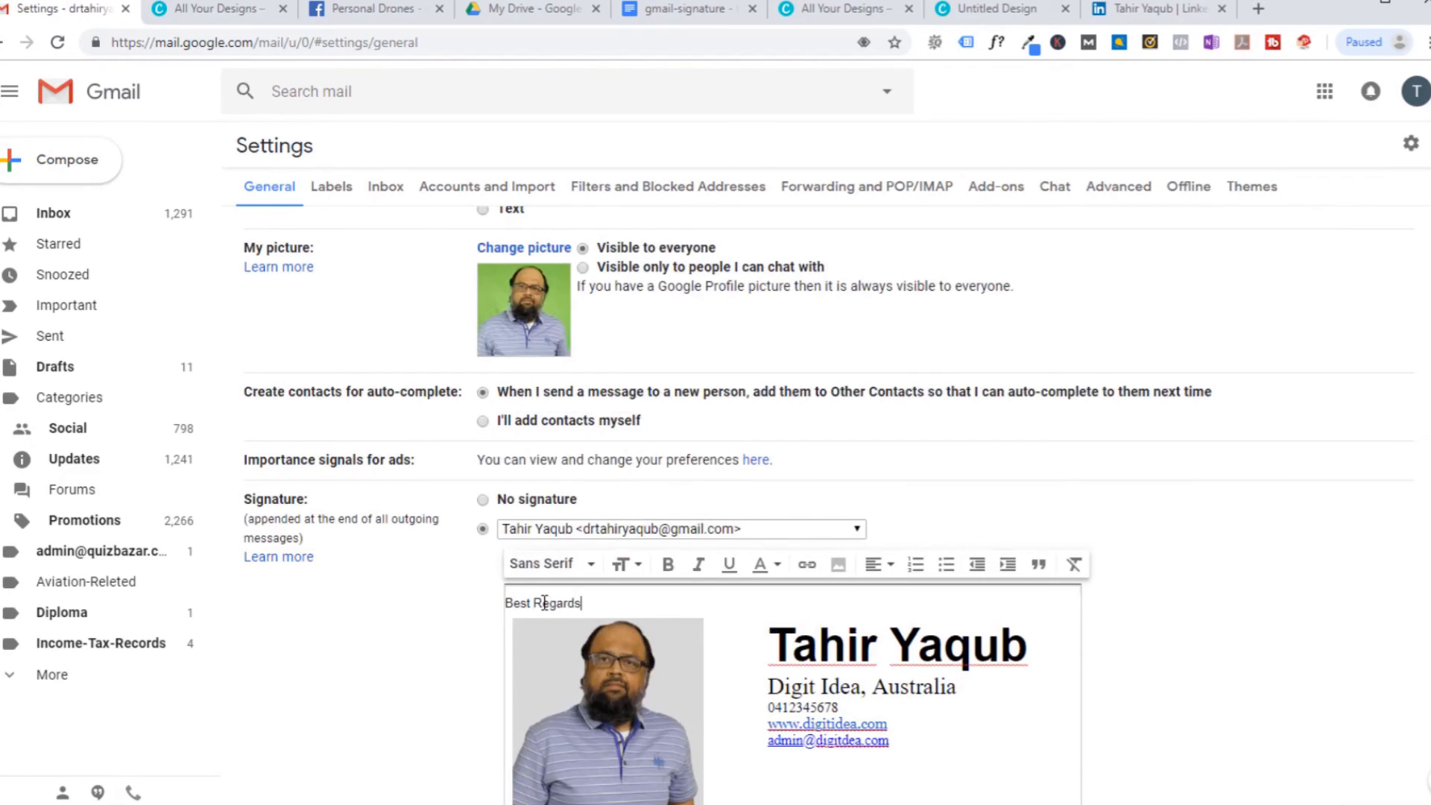
{"action": "scroll", "coordinate": [543, 601], "scroll_direction": "down", "scroll_amount": 10}
{"action": "left_click", "coordinate": [797, 704]}
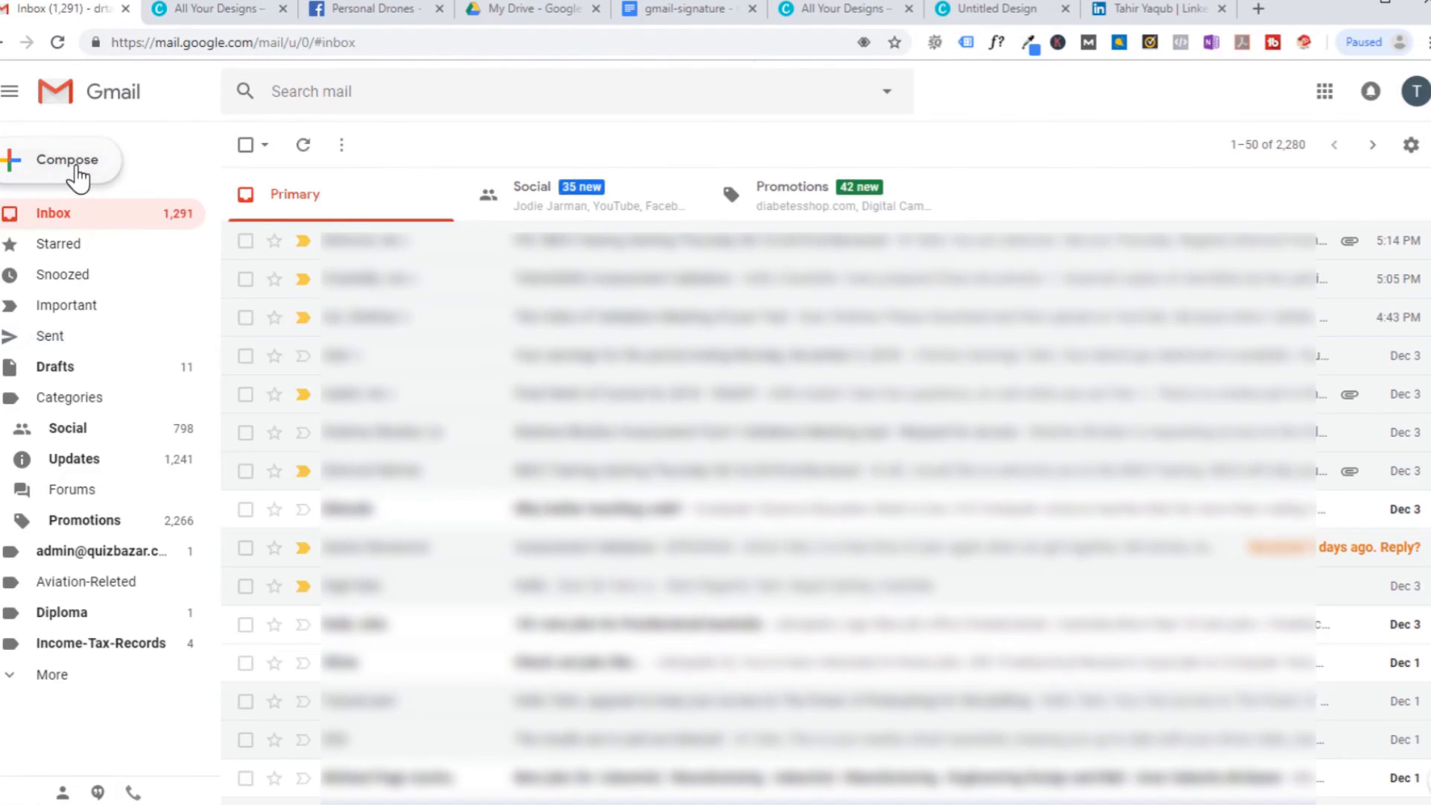
Compose a message to the account's own e-mail address with the body "hi" and send it without a subject
{"action": "left_click", "coordinate": [77, 169]}
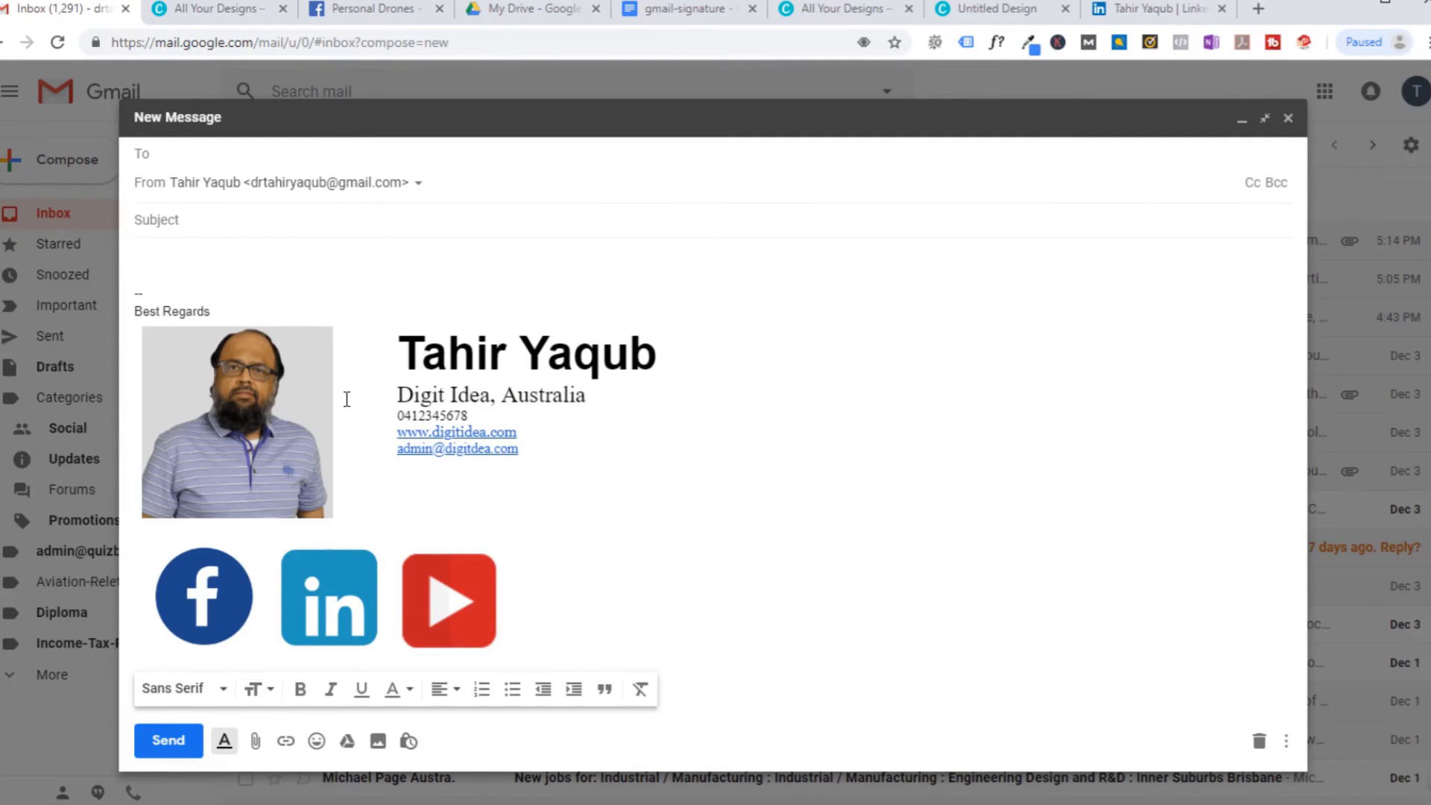
{"action": "type", "text": "dr"}
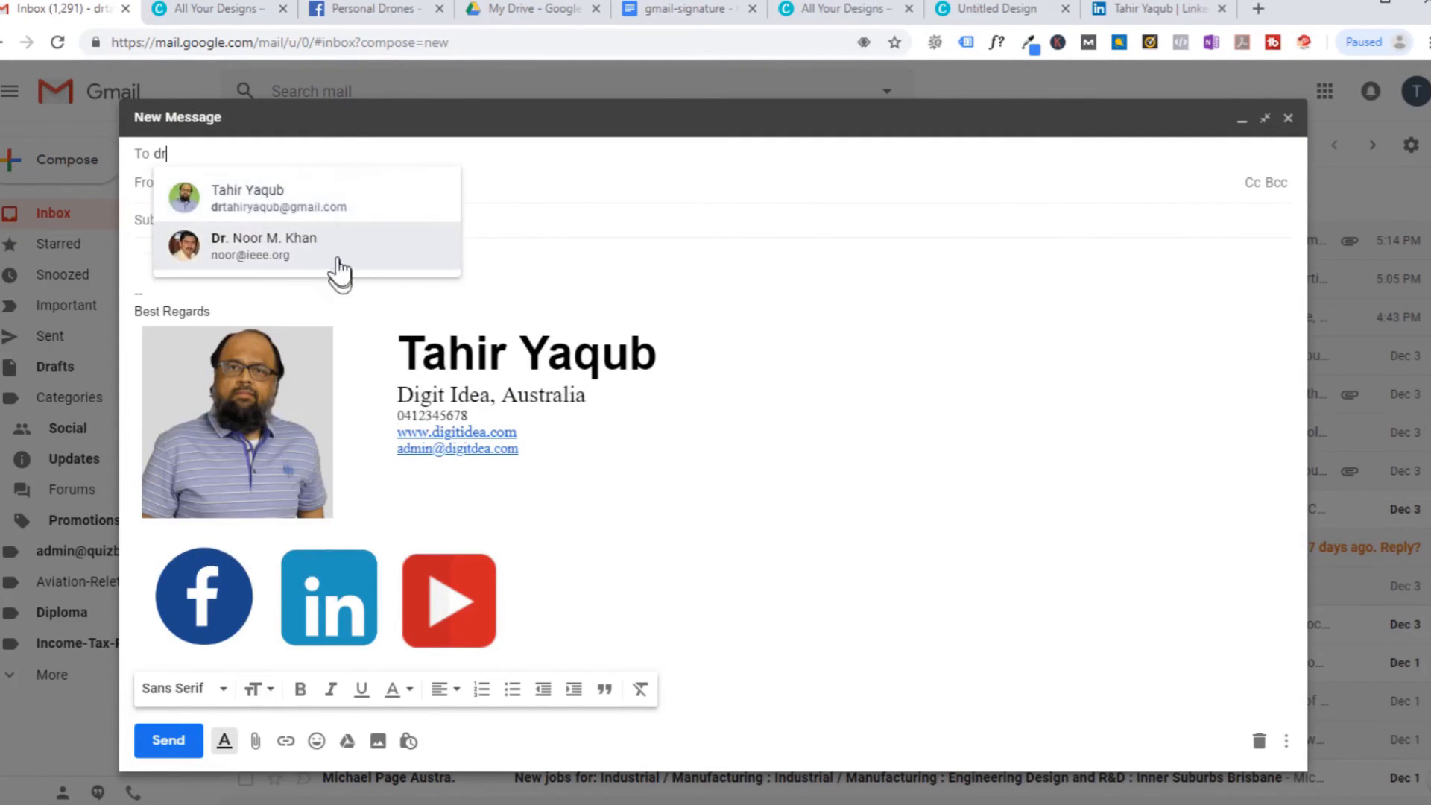
{"action": "left_click", "coordinate": [313, 212]}
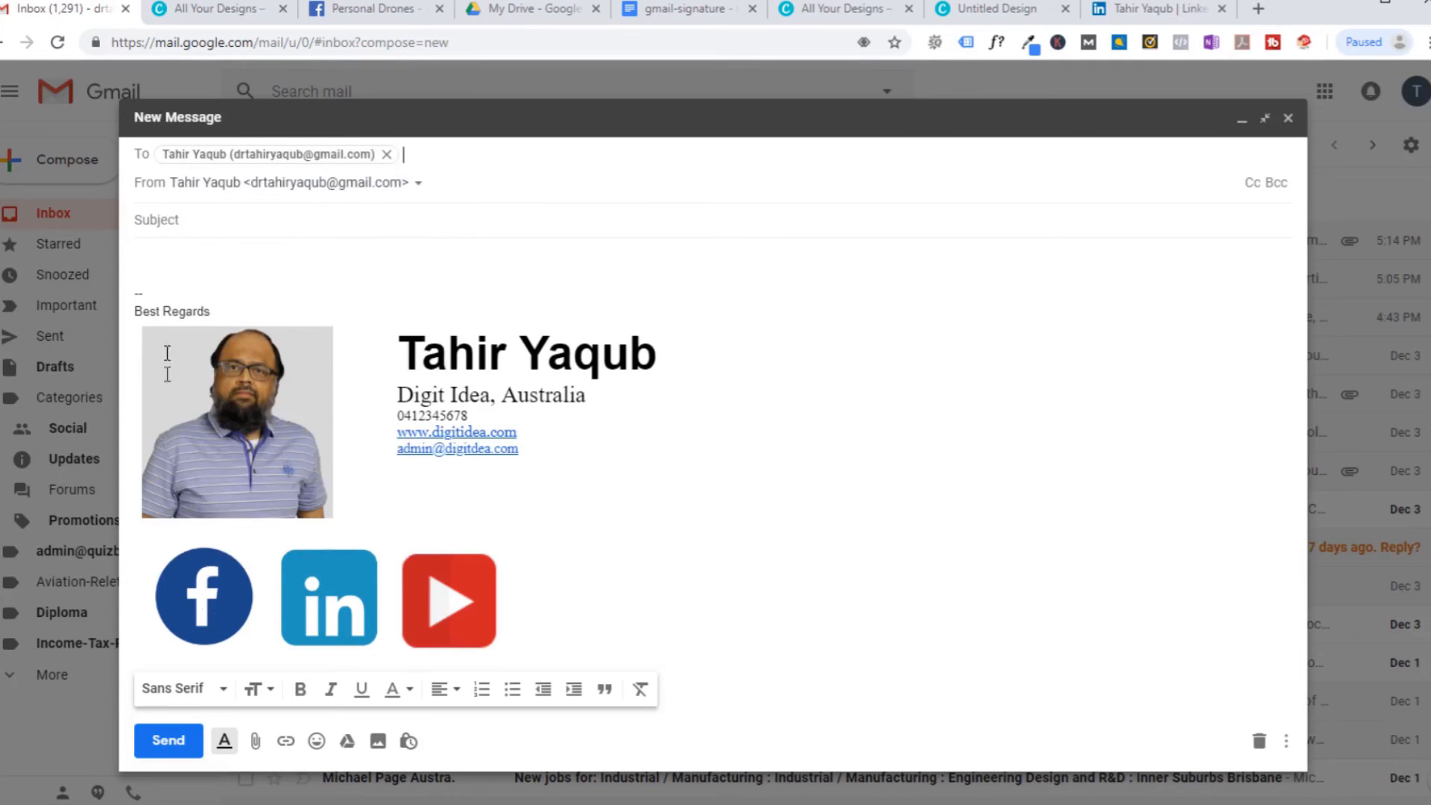
{"action": "left_click", "coordinate": [164, 265]}
{"action": "type", "text": "h"}
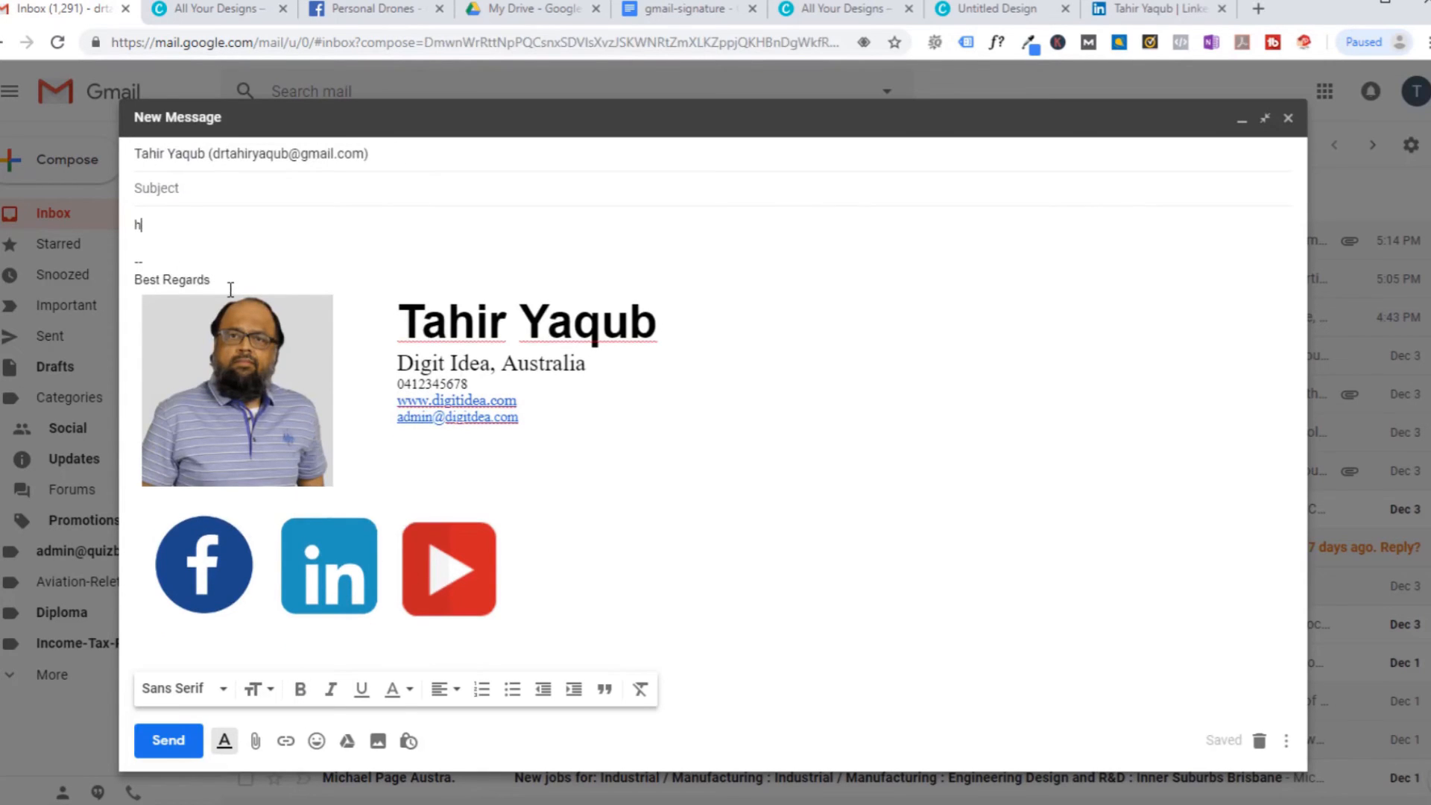
{"action": "type", "text": "i"}
{"action": "left_click", "coordinate": [176, 741]}
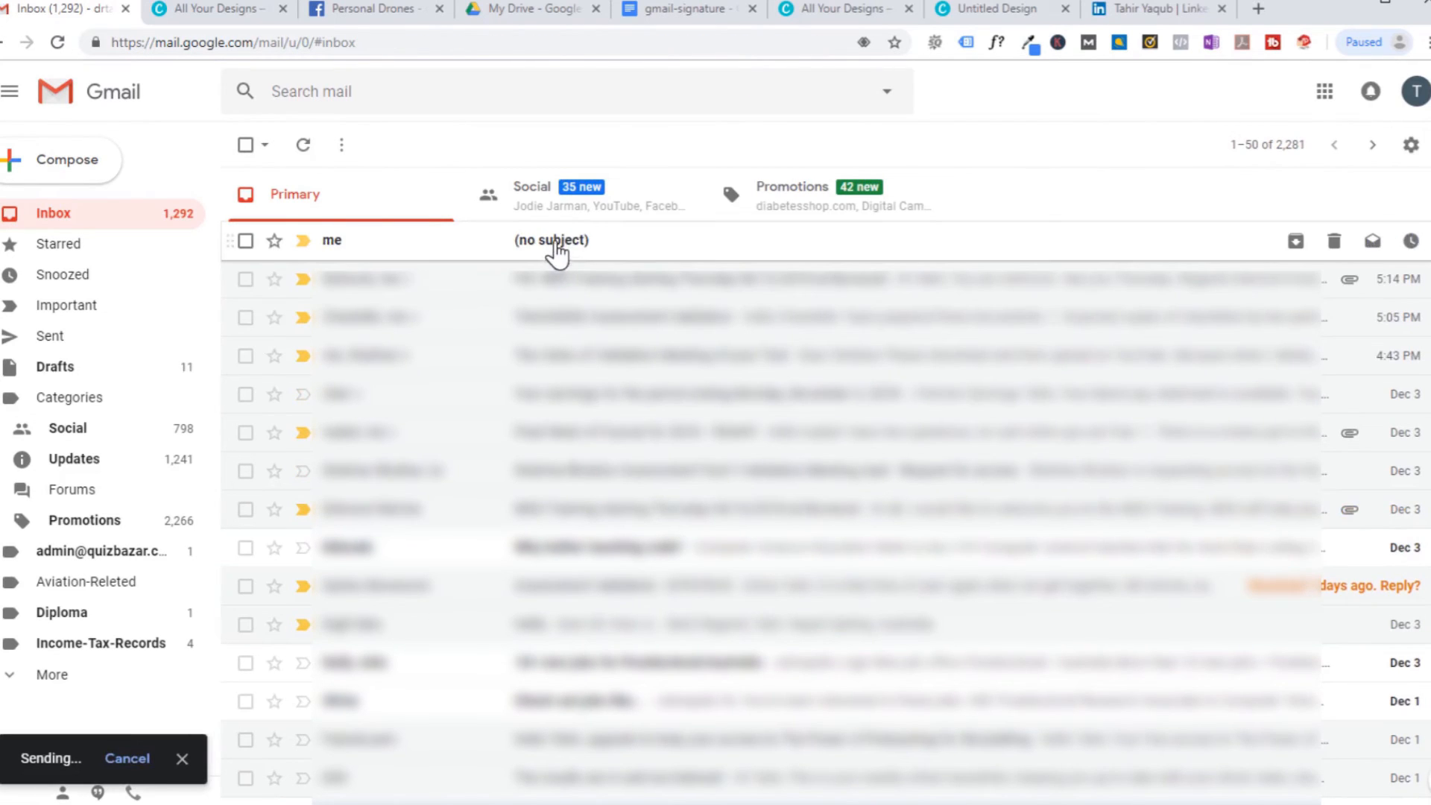
Open the received test message, try the Facebook icon's link in the signature, and return to the mail
{"action": "left_click", "coordinate": [555, 246]}
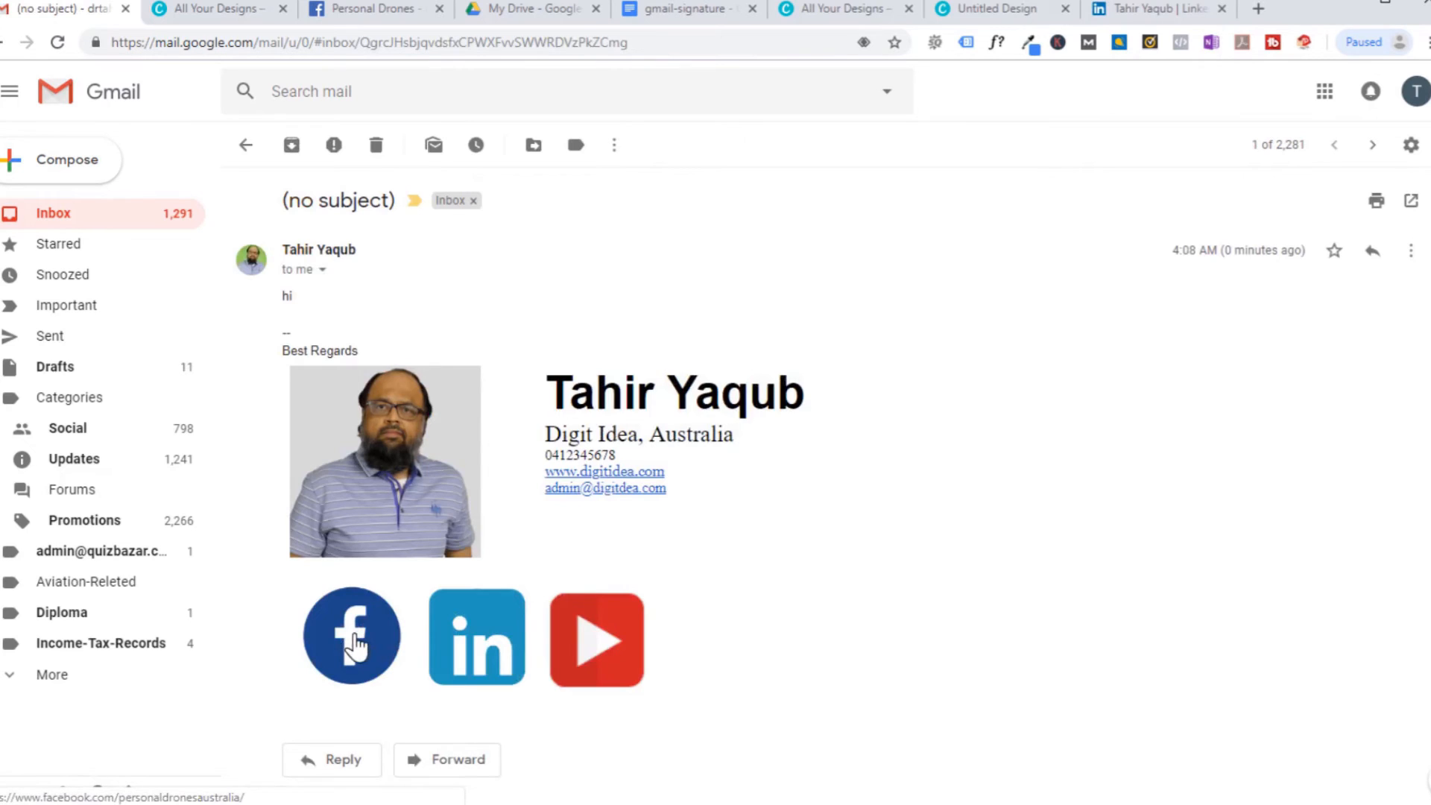
{"action": "left_click", "coordinate": [355, 642]}
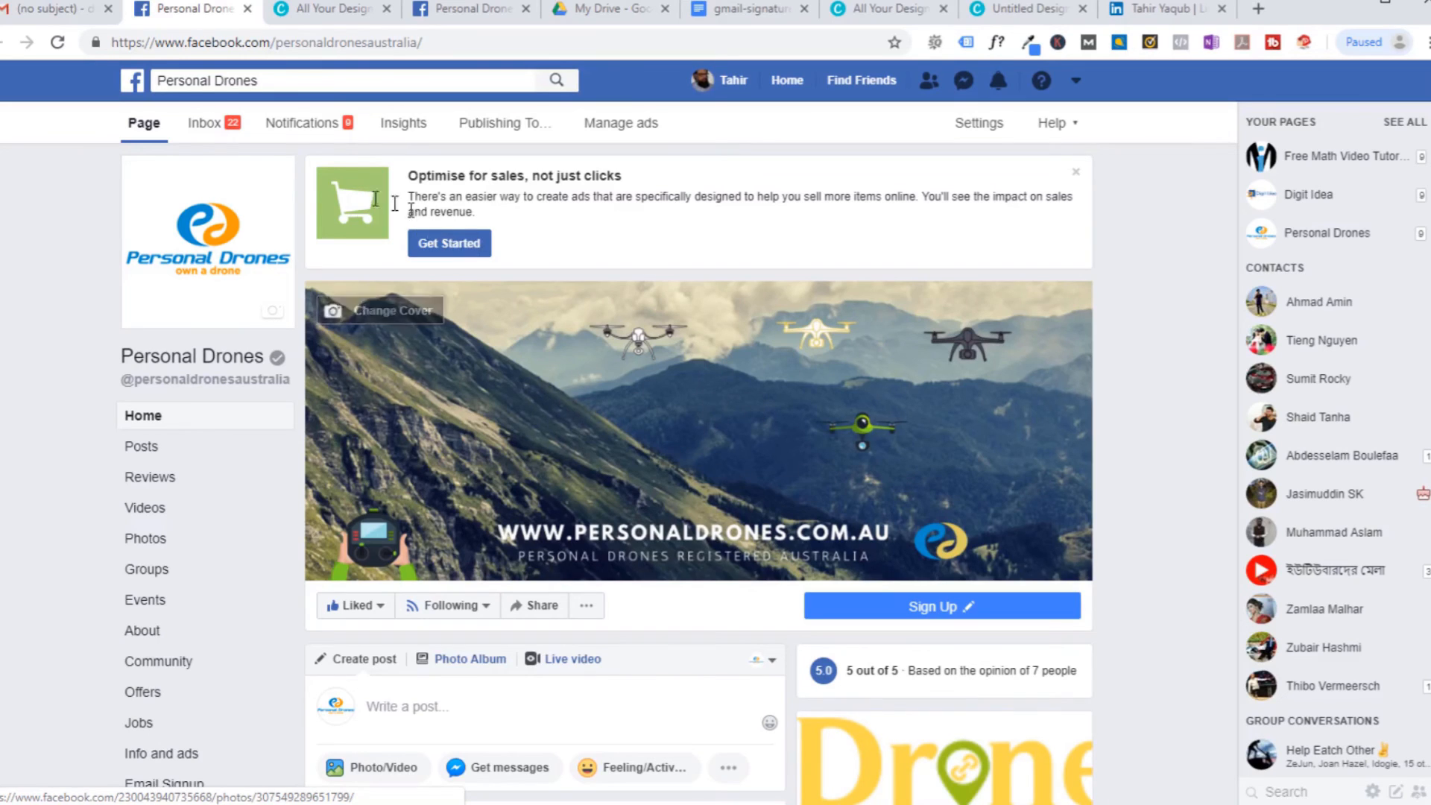
{"action": "left_click", "coordinate": [96, 9]}
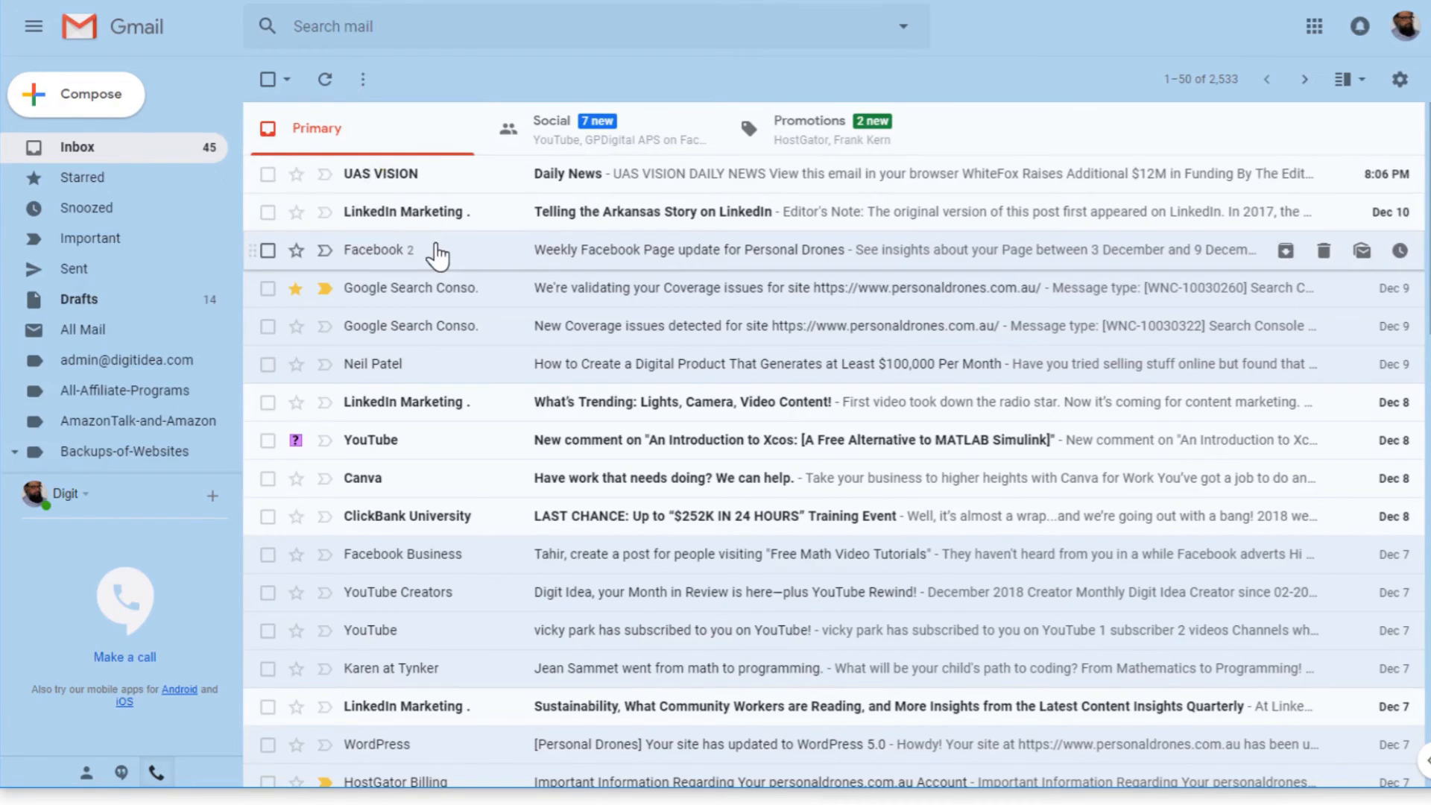
Start a new message, browse for a file to attach, and check the size of Gmail-Video-4-disposable-emails.mp4 in its properties
{"action": "left_click", "coordinate": [59, 94]}
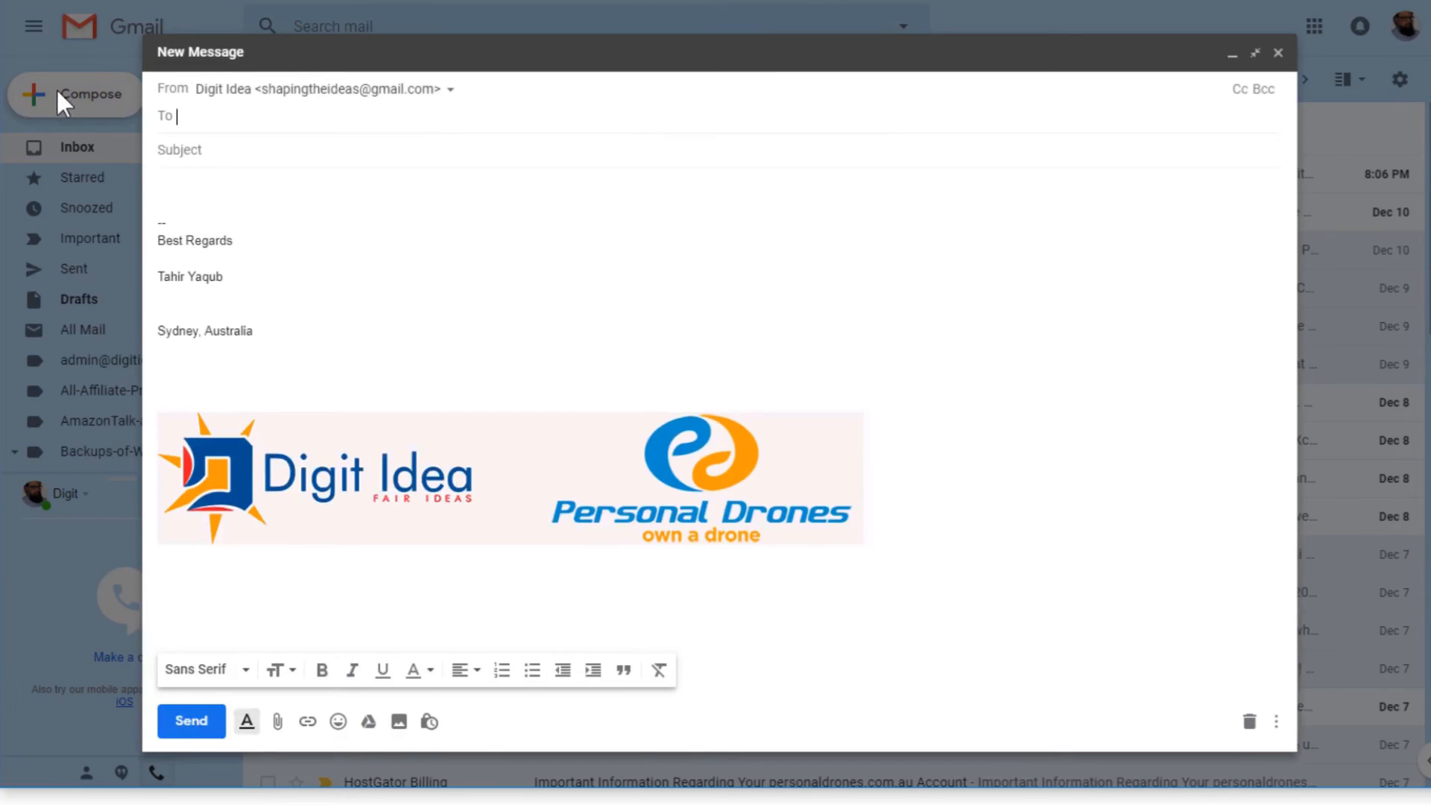
{"action": "left_click", "coordinate": [279, 723]}
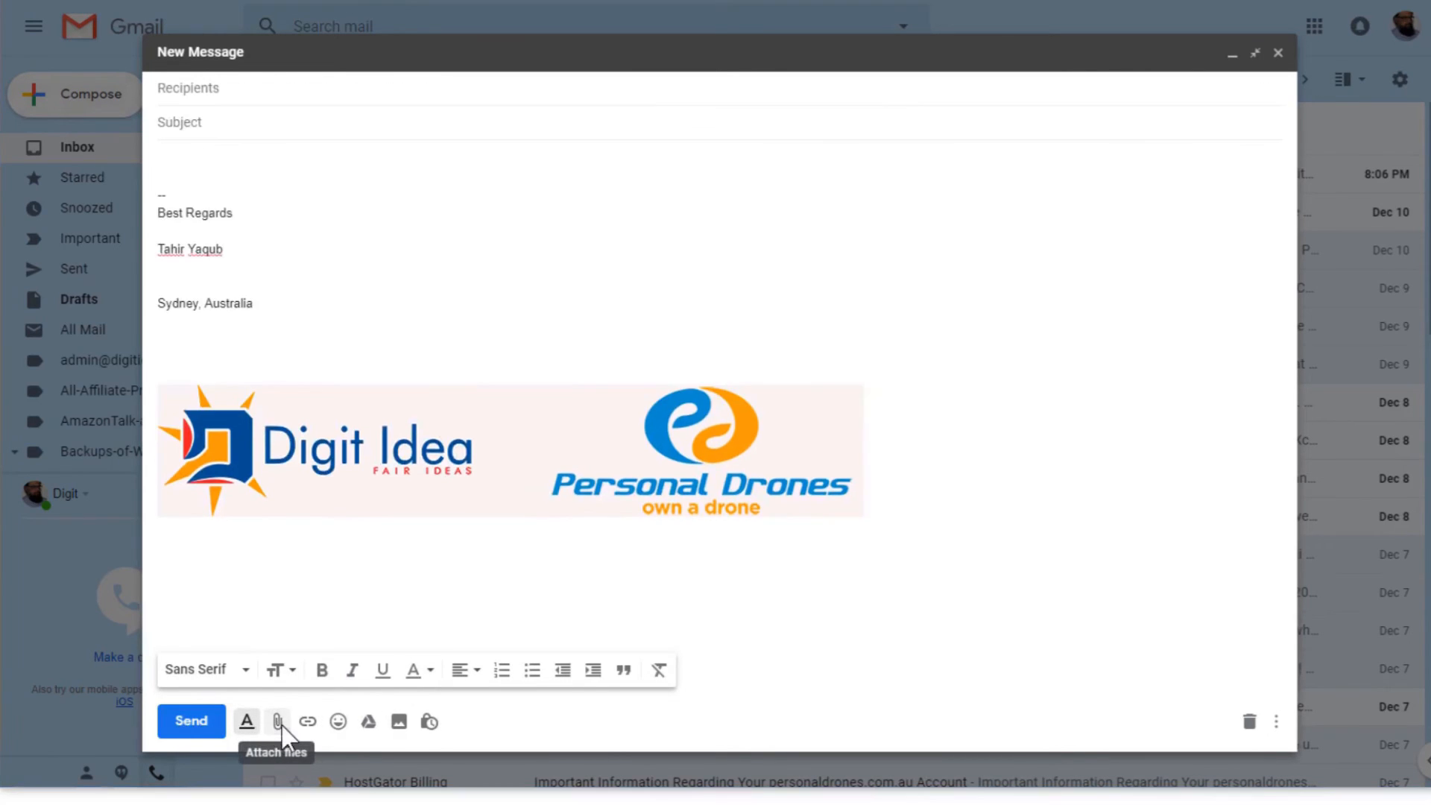
{"action": "left_click", "coordinate": [453, 112]}
{"action": "right_click", "coordinate": [456, 112]}
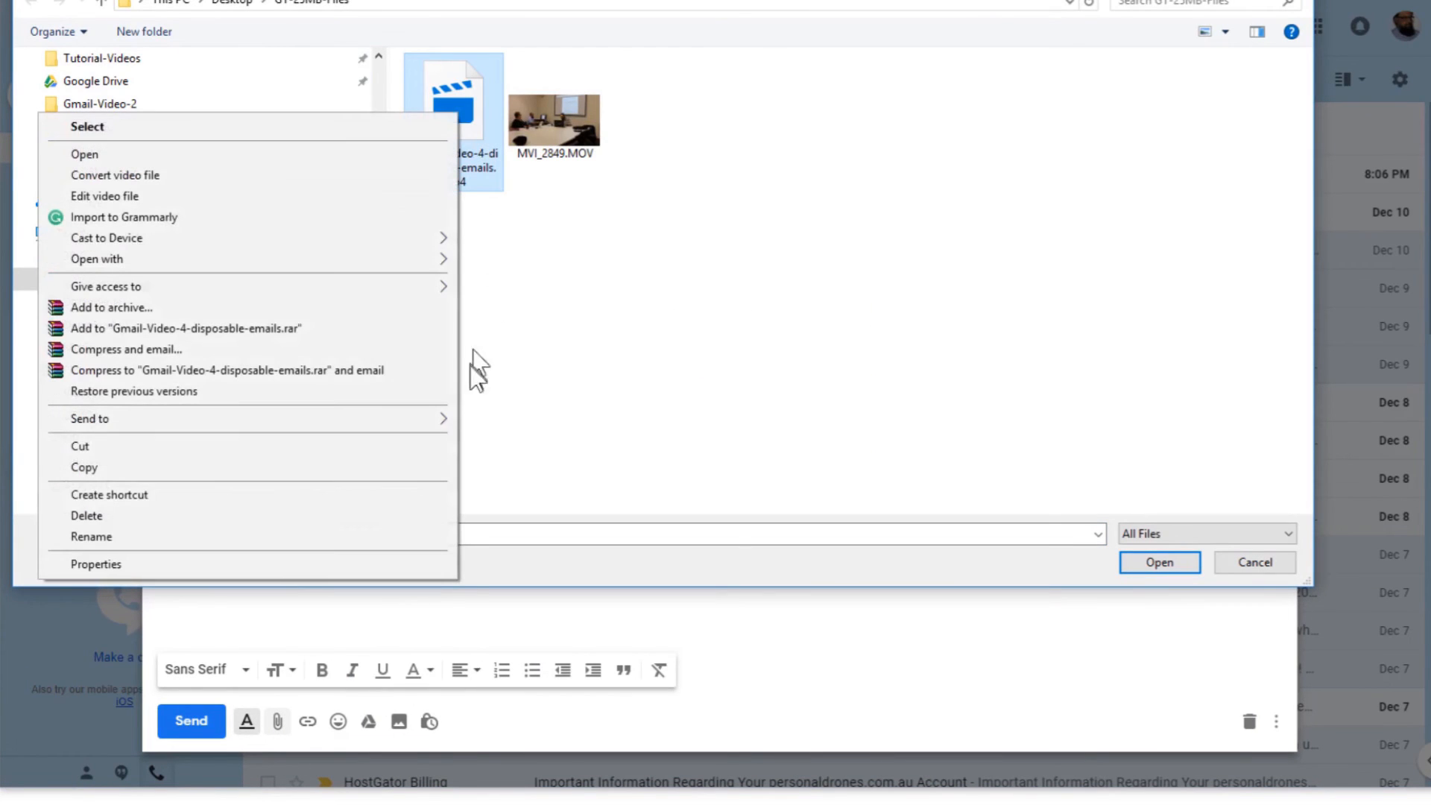
{"action": "left_click", "coordinate": [365, 565]}
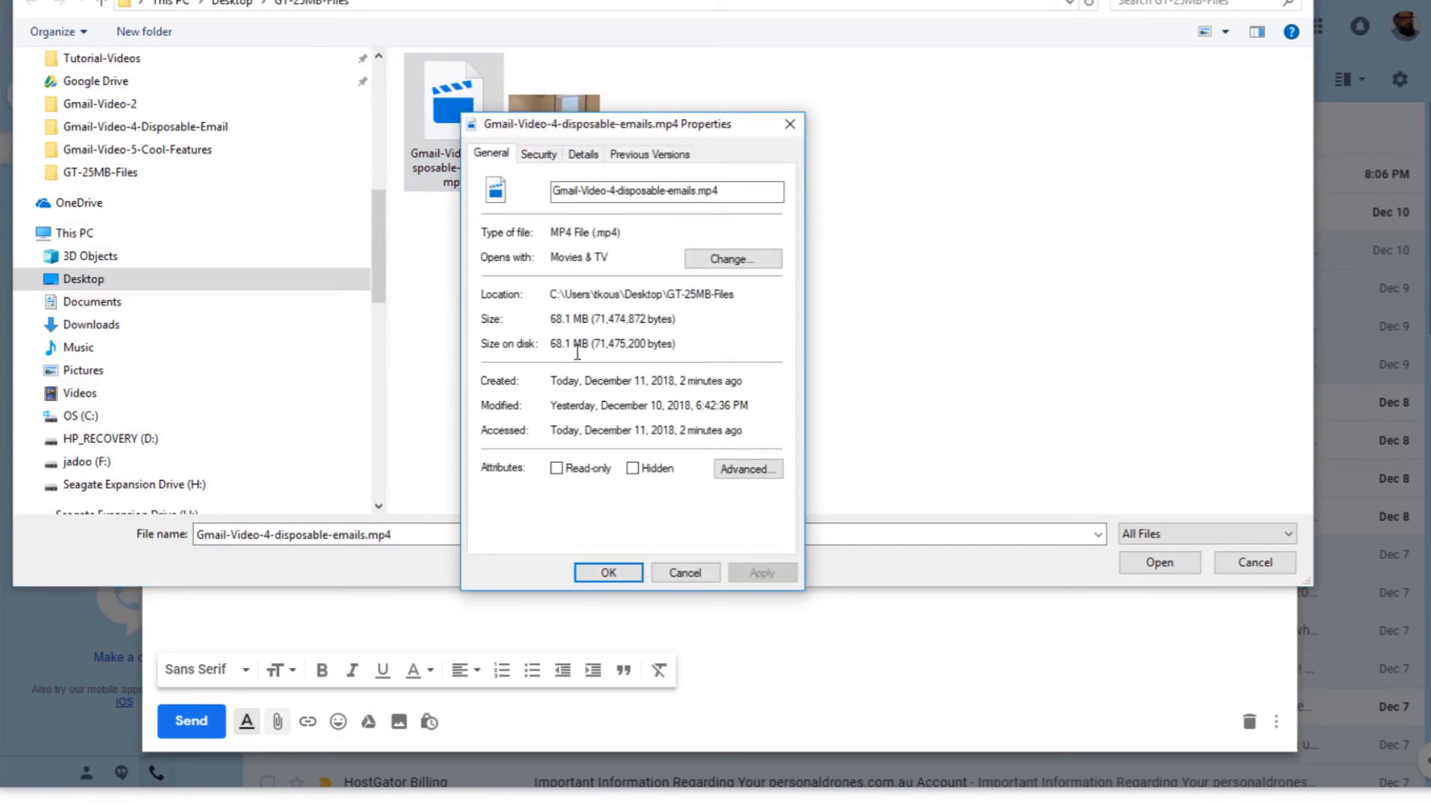
{"action": "left_click", "coordinate": [693, 574]}
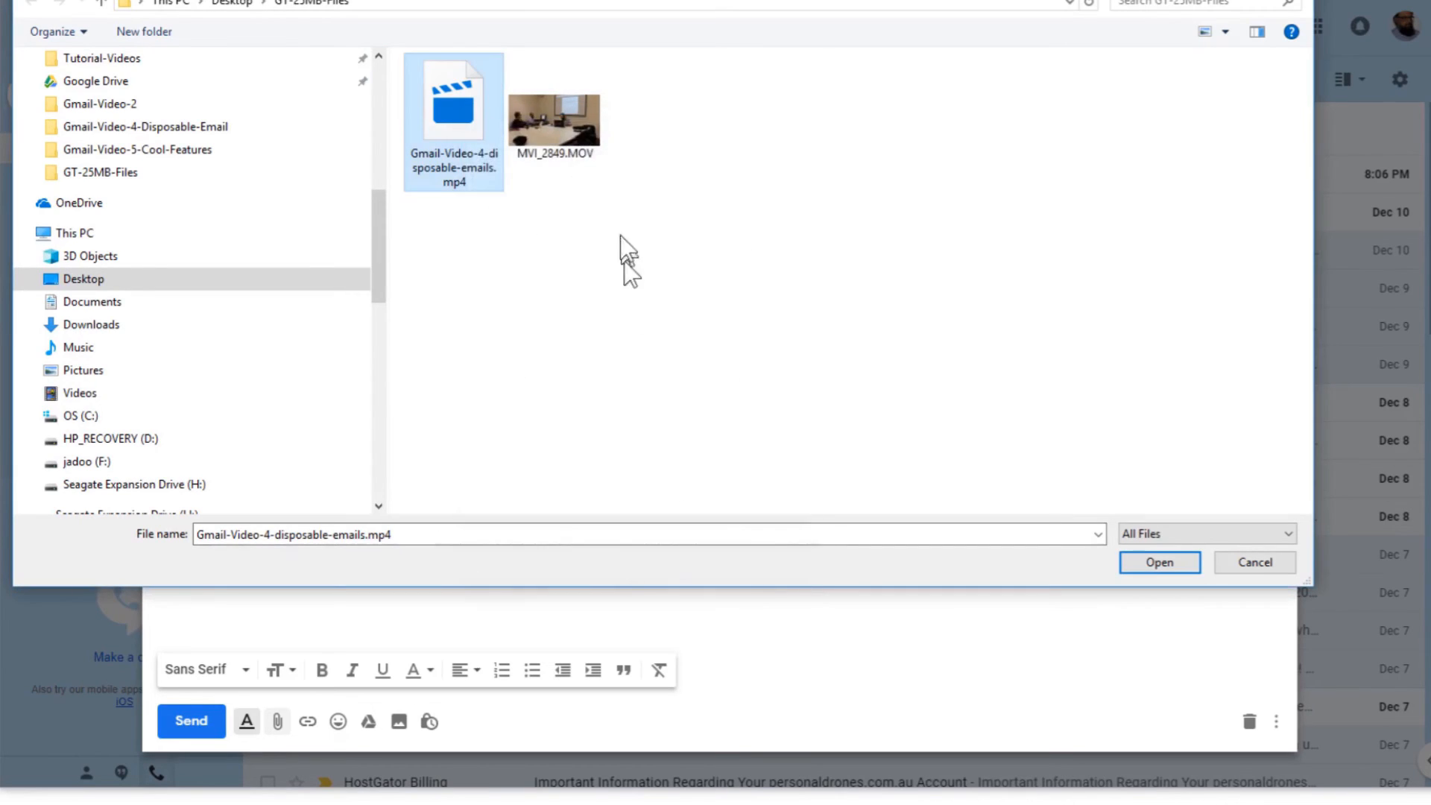
Check the size of MVI_2849.MOV in its file properties
{"action": "left_click", "coordinate": [575, 140]}
{"action": "right_click", "coordinate": [575, 140]}
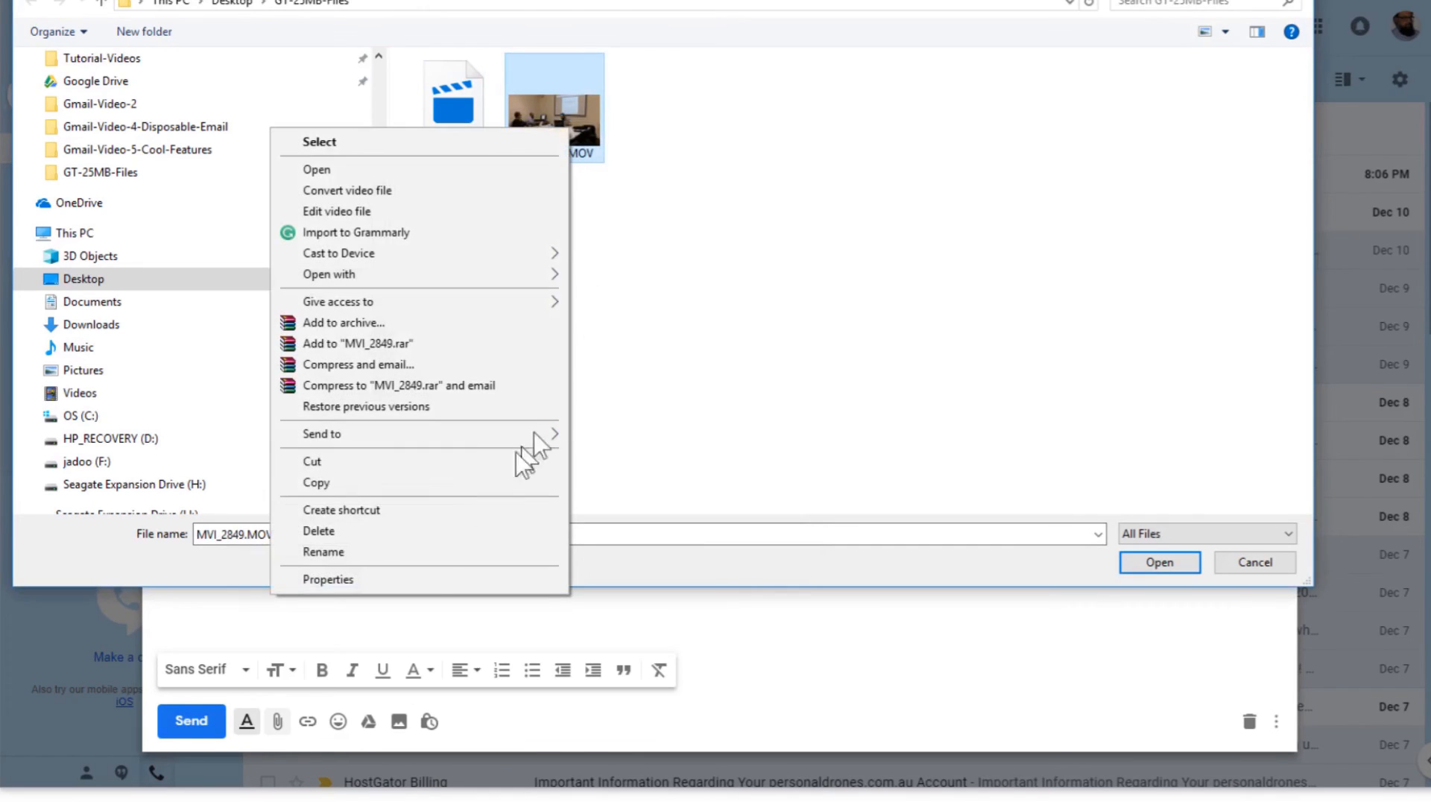
{"action": "left_click", "coordinate": [423, 578]}
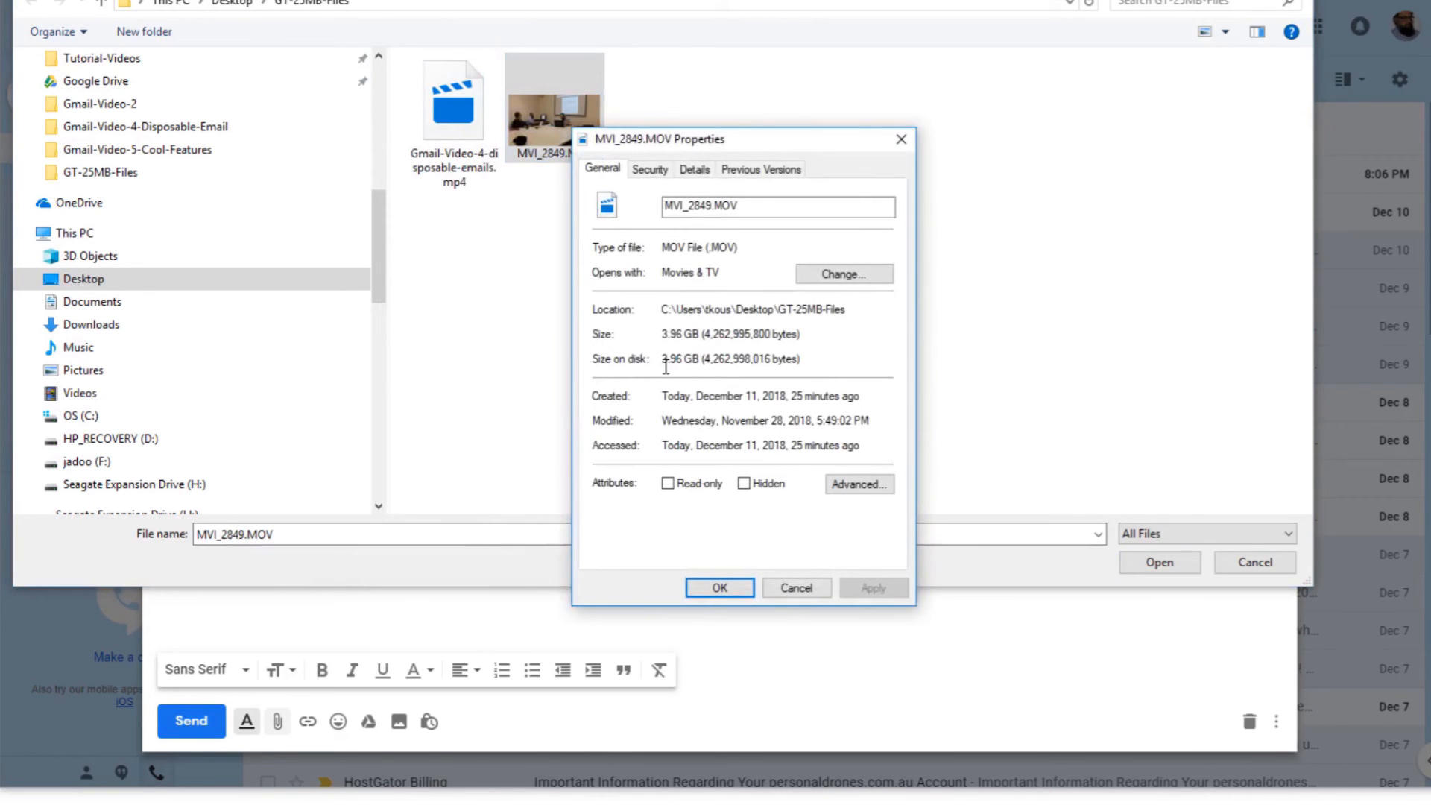
{"action": "left_click", "coordinate": [786, 583]}
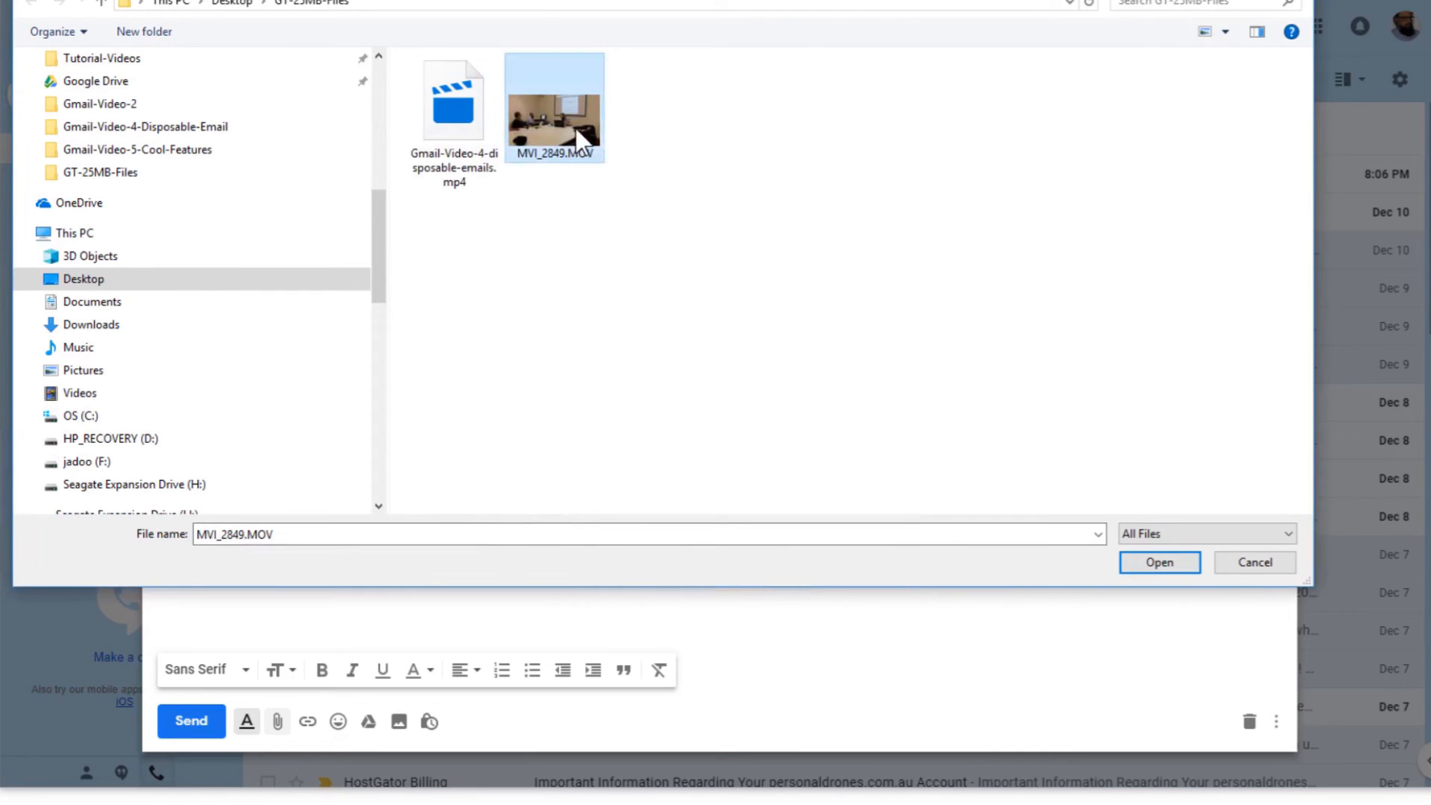
Try to attach MVI_2849.MOV to the message, cancel the upload, and dismiss a second file selection
{"action": "left_click", "coordinate": [1152, 560]}
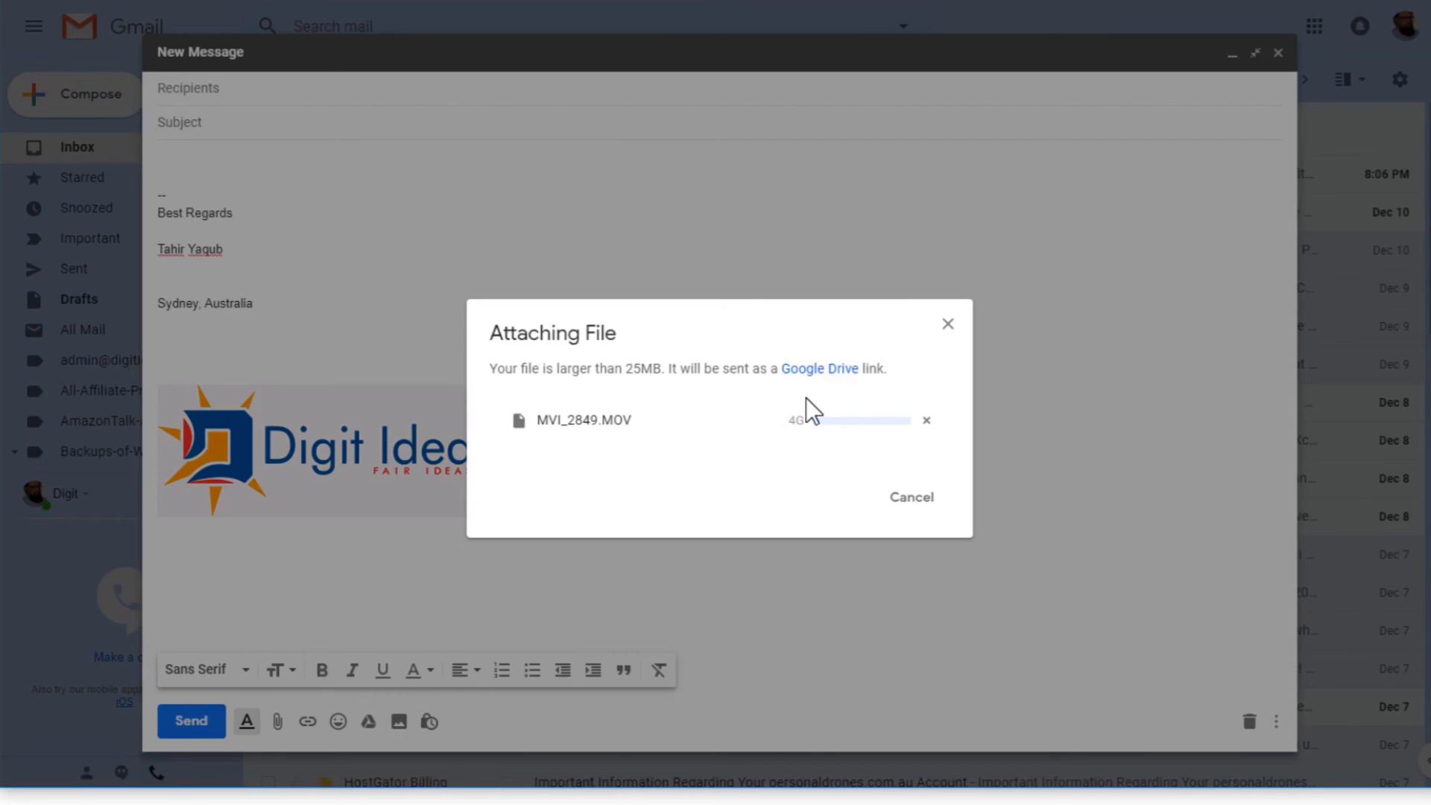
{"action": "left_click", "coordinate": [945, 328]}
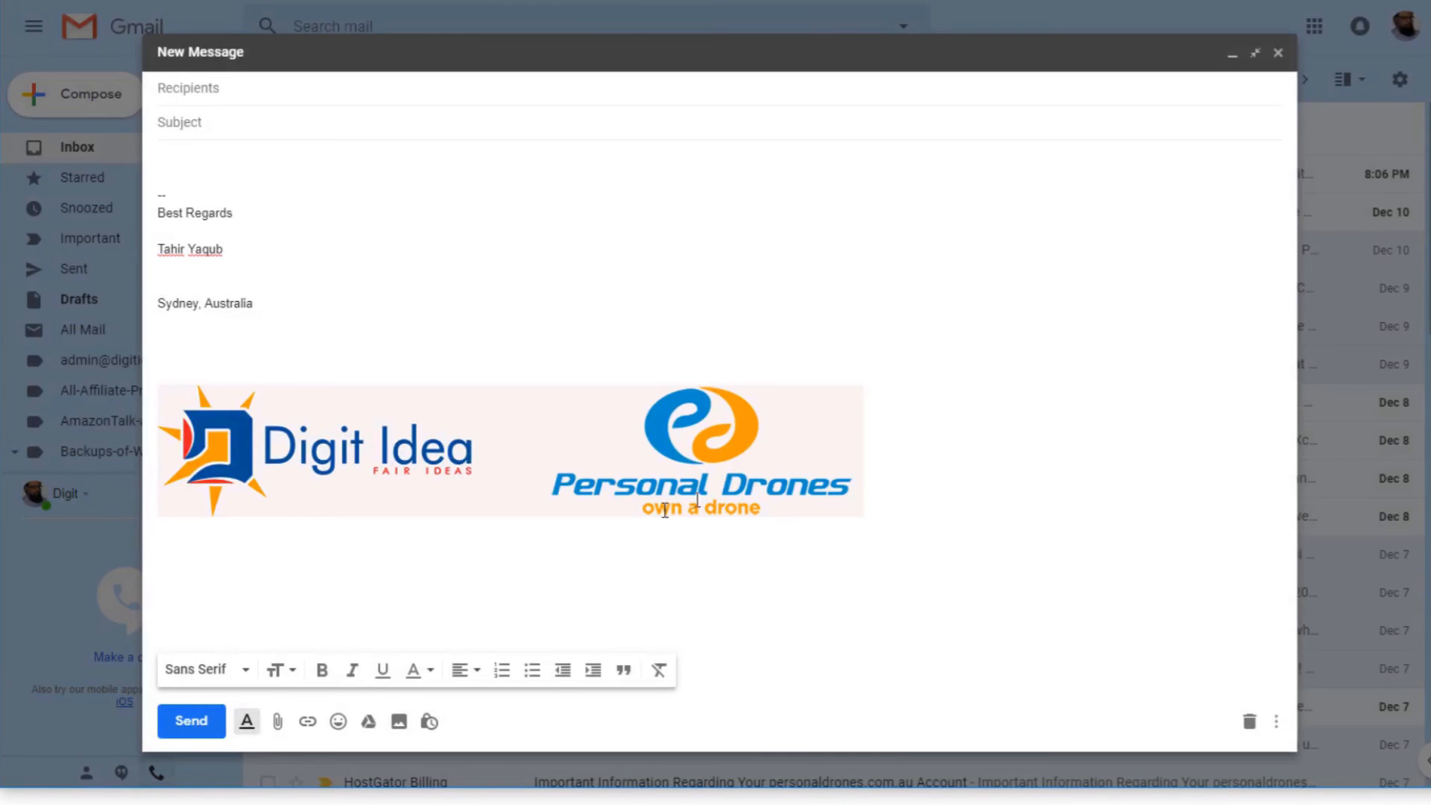
{"action": "left_click", "coordinate": [279, 721]}
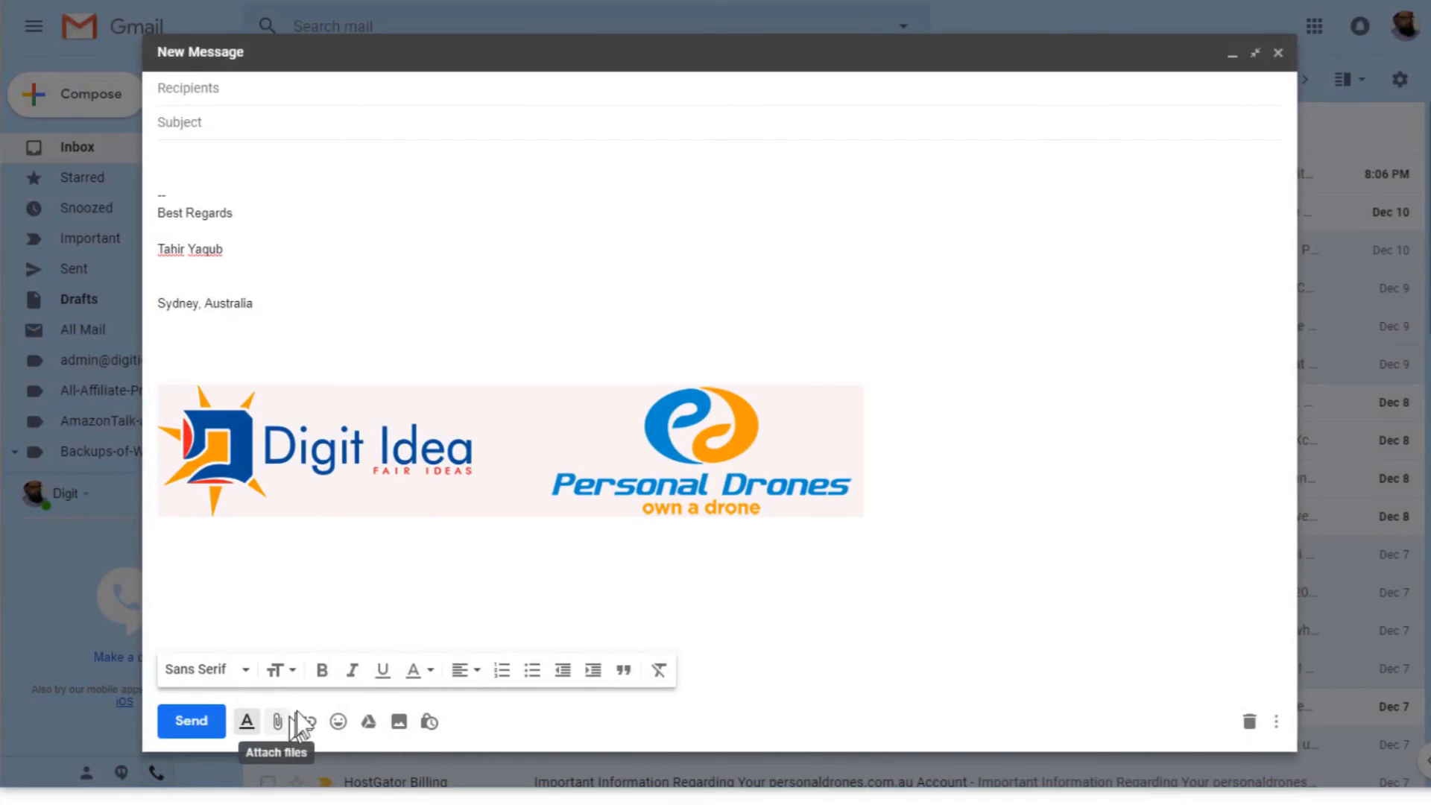
{"action": "left_click", "coordinate": [471, 119]}
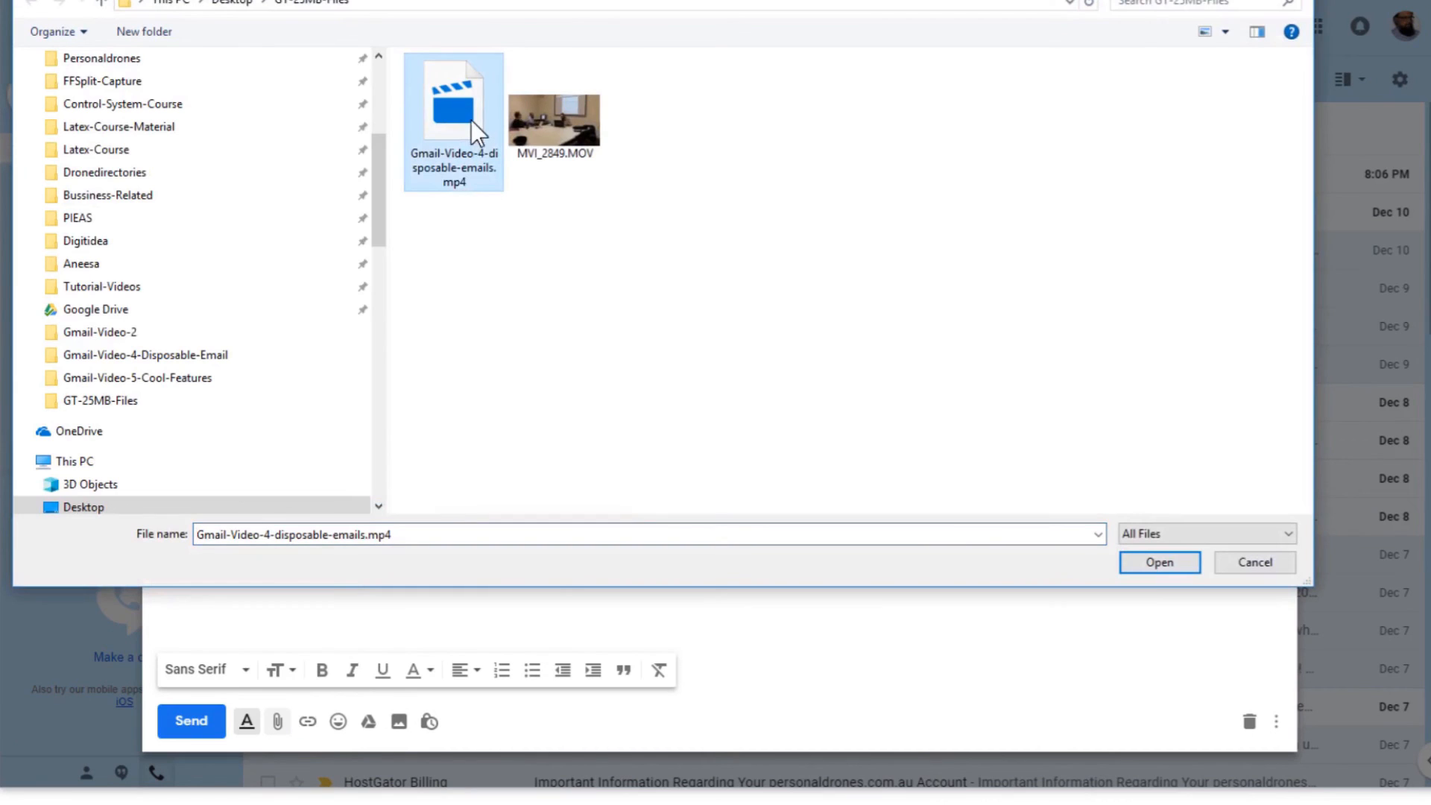
{"action": "left_click", "coordinate": [1253, 562]}
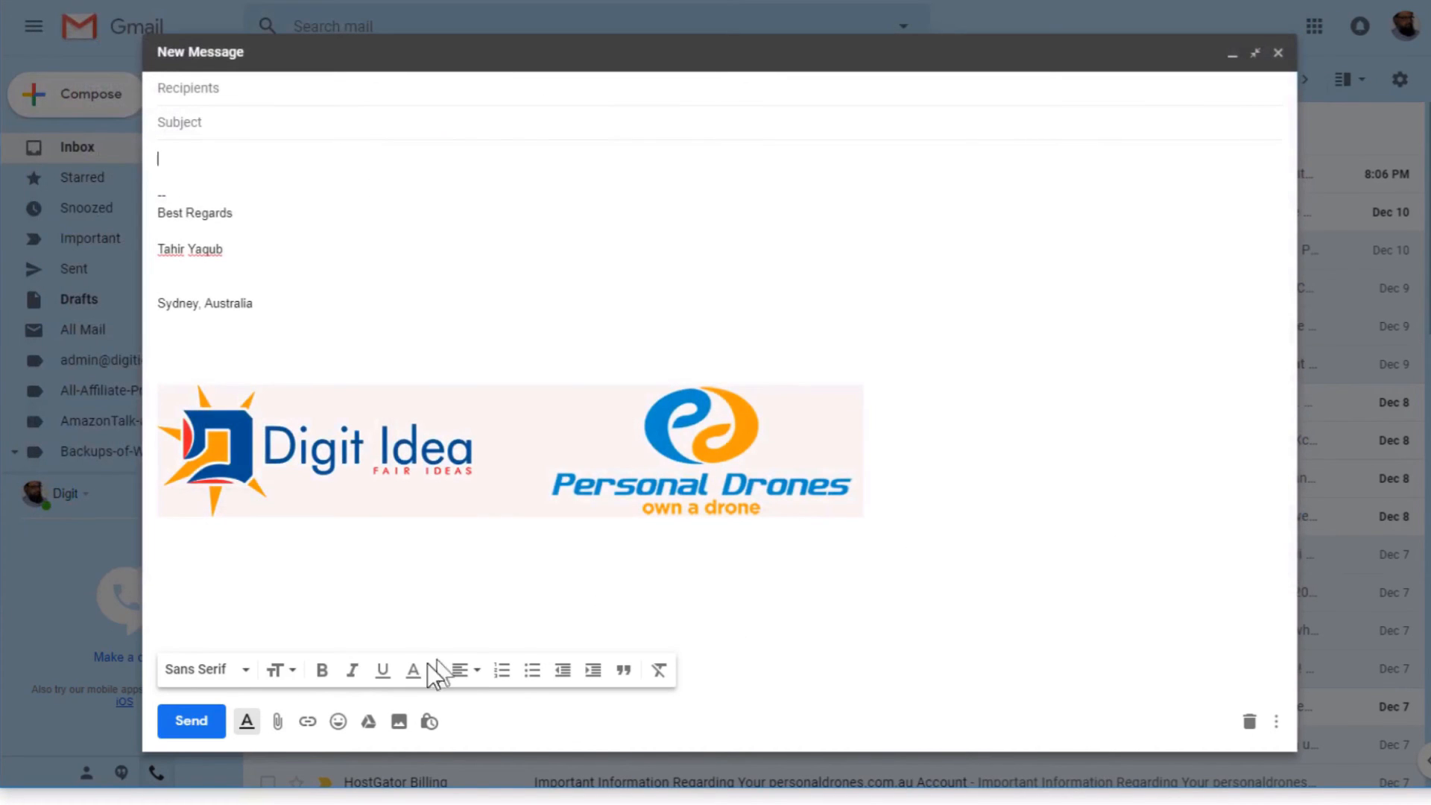
Upload Gmail-Video-4-disposable-emails.mp4 from the computer through Google Drive and insert it in the message as a Drive link
{"action": "left_click", "coordinate": [369, 723]}
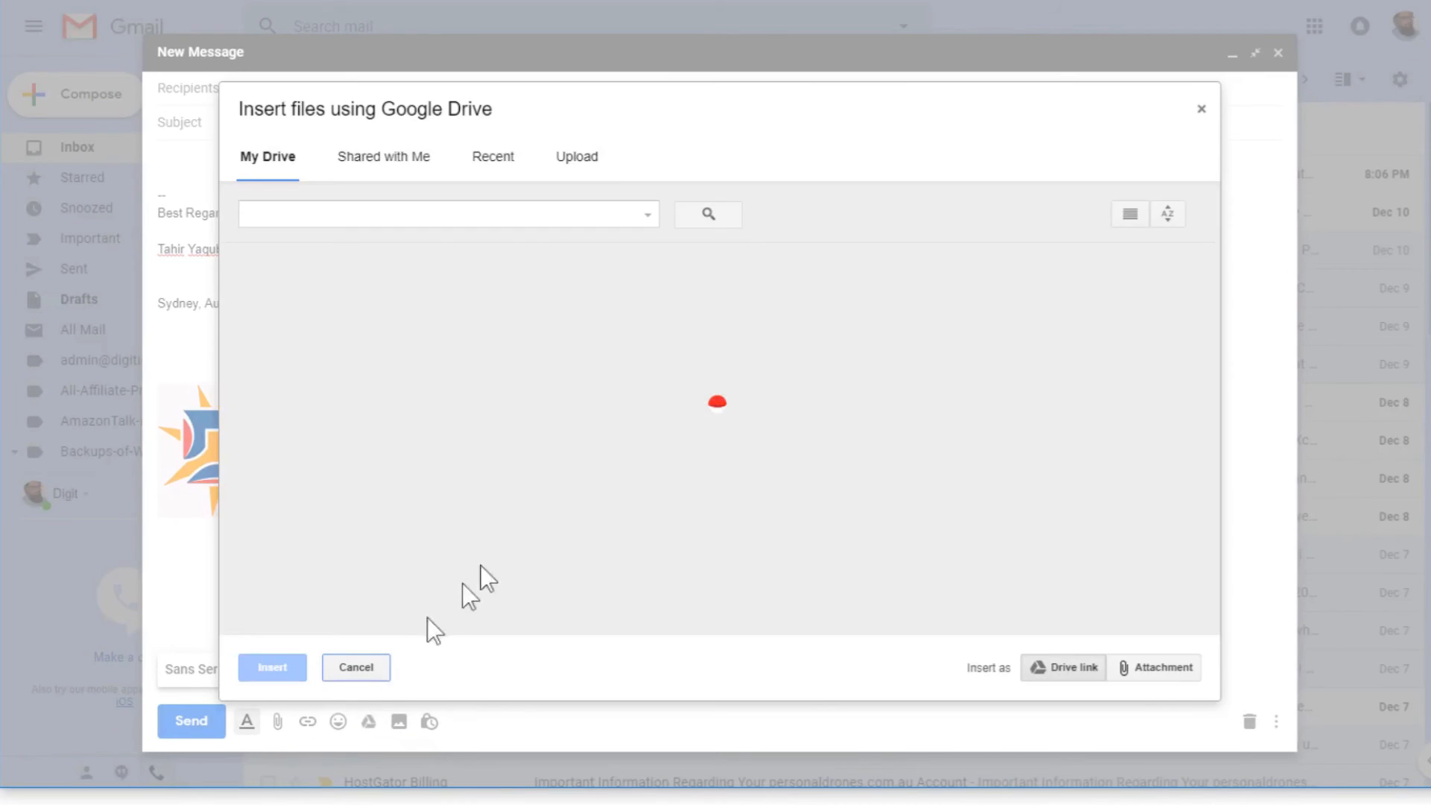
{"action": "left_click", "coordinate": [415, 160]}
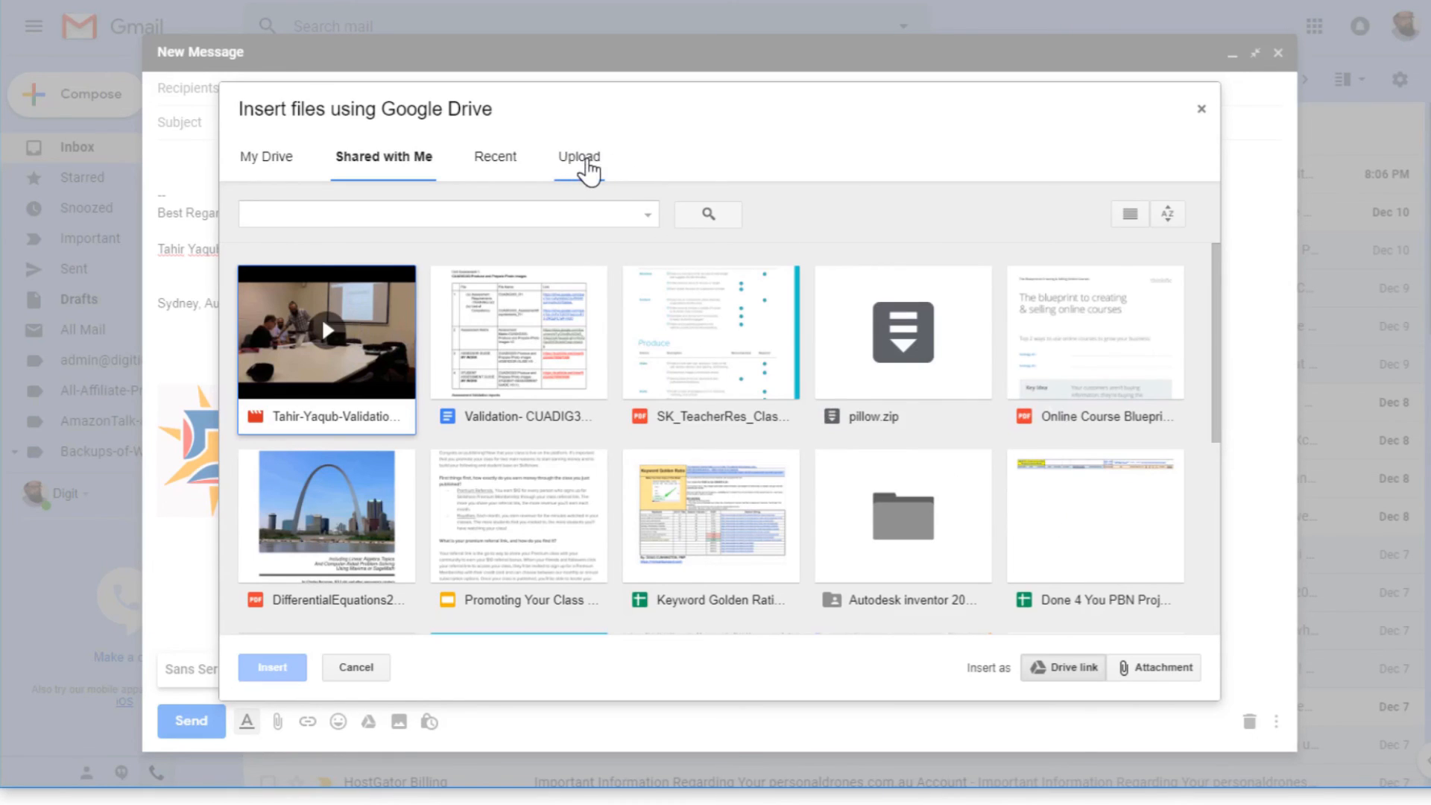
{"action": "left_click", "coordinate": [588, 158]}
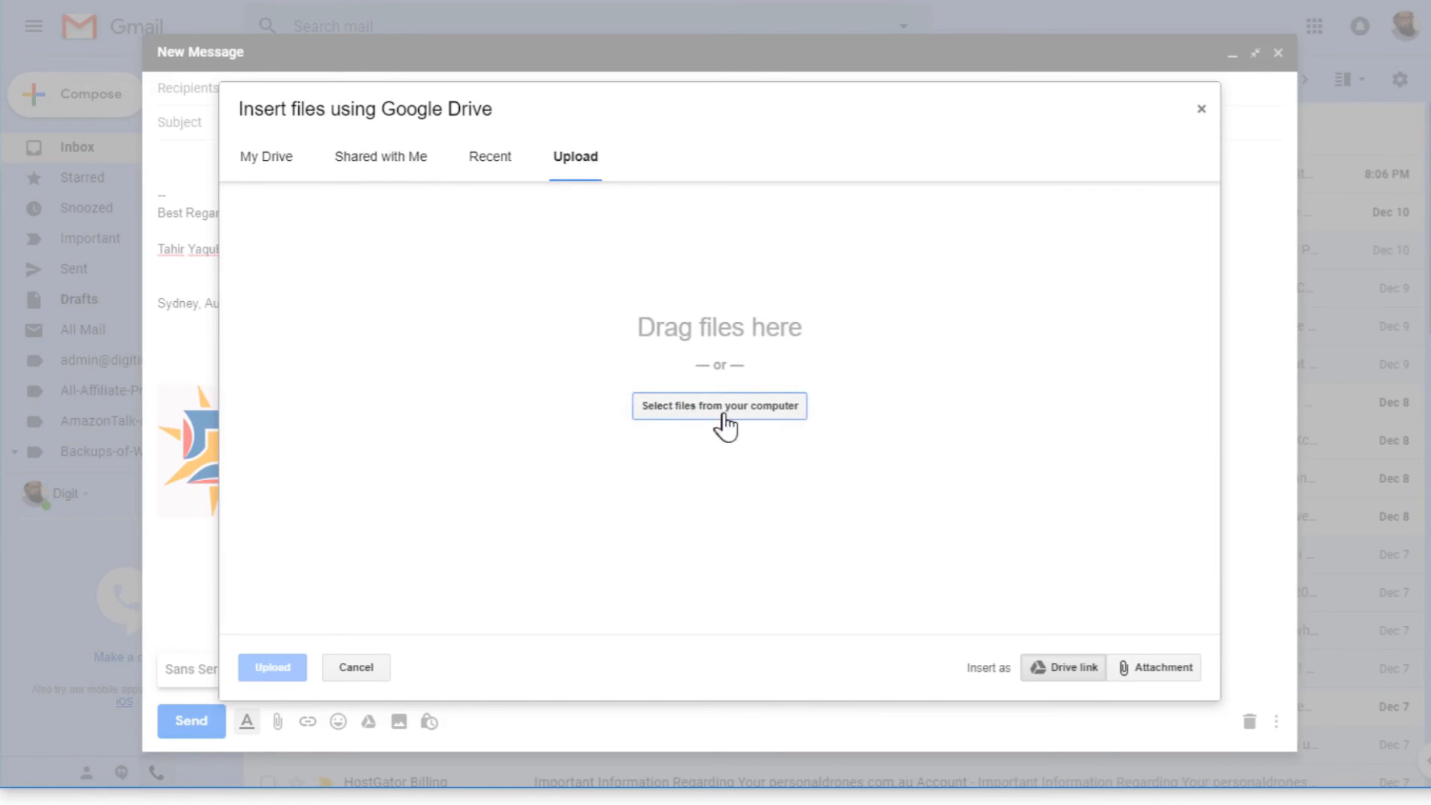
{"action": "left_click", "coordinate": [757, 414]}
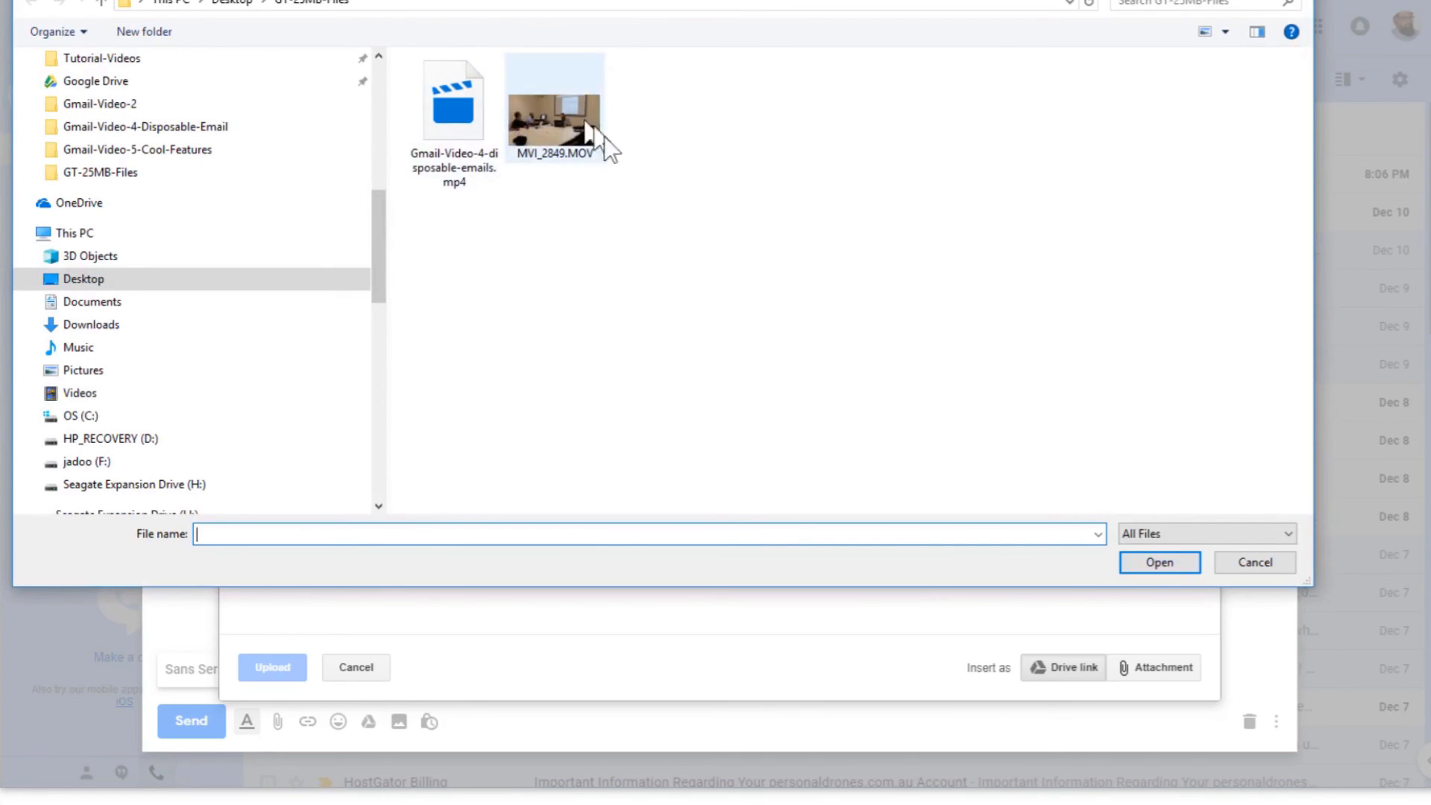
{"action": "left_click", "coordinate": [449, 96]}
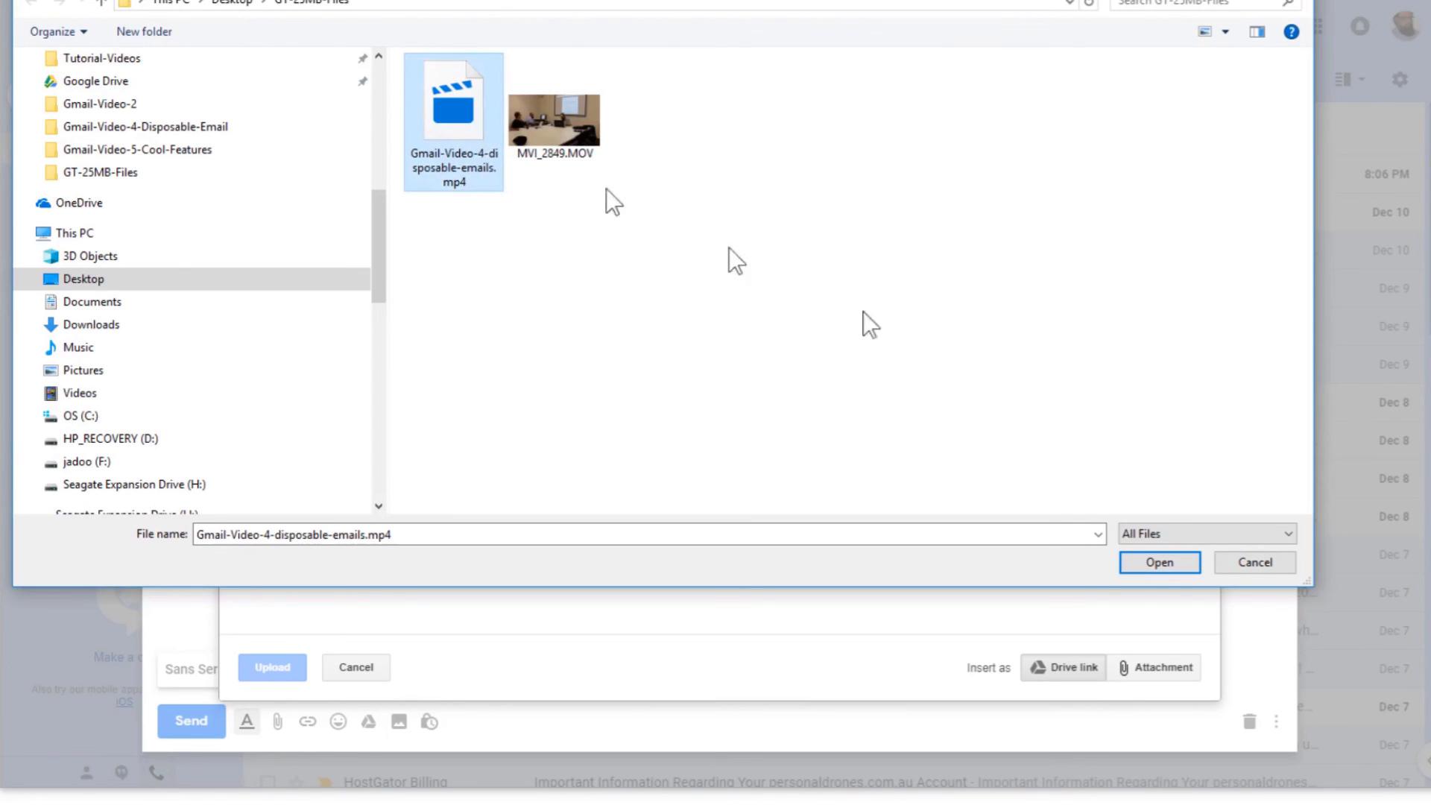
{"action": "left_click", "coordinate": [1160, 562]}
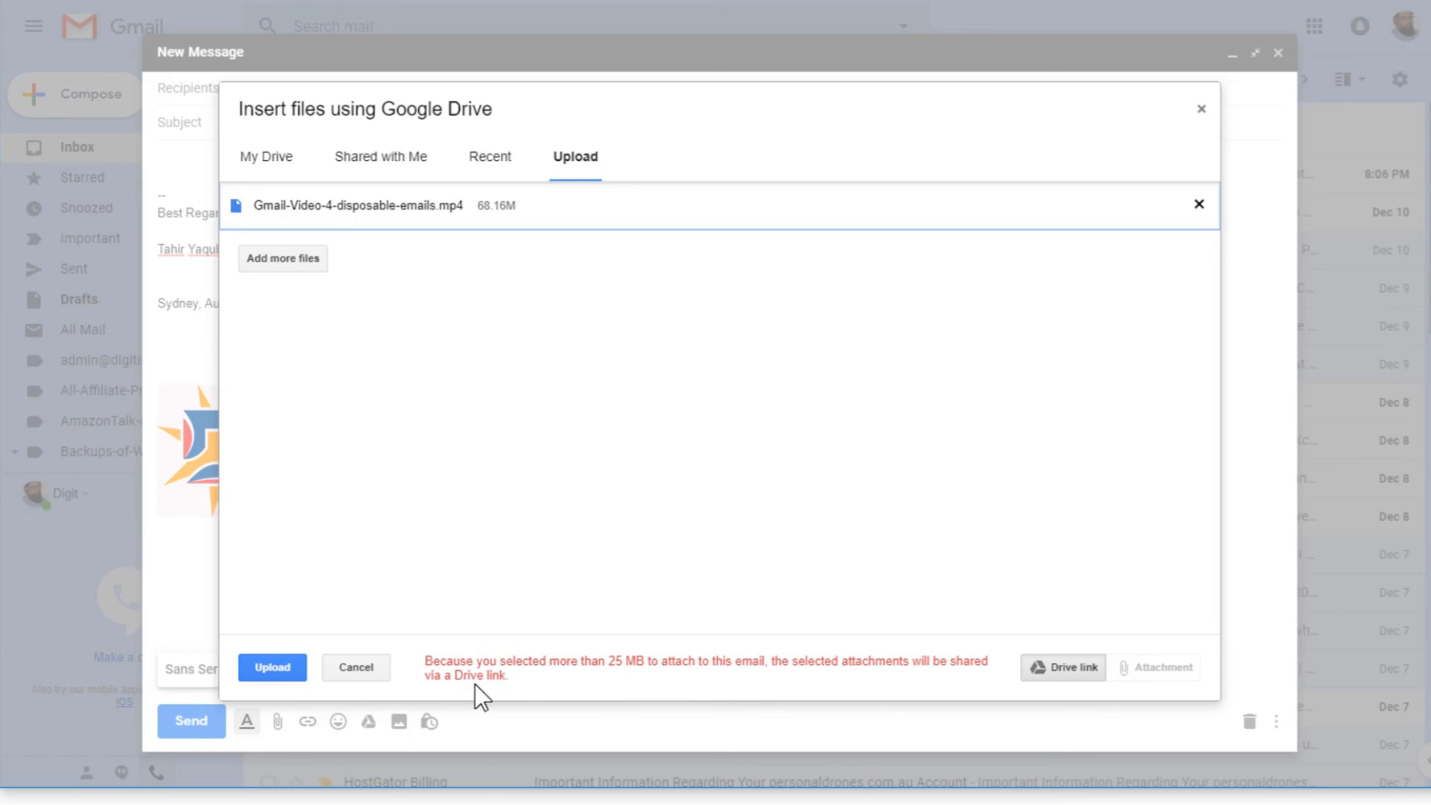
{"action": "left_click", "coordinate": [262, 667]}
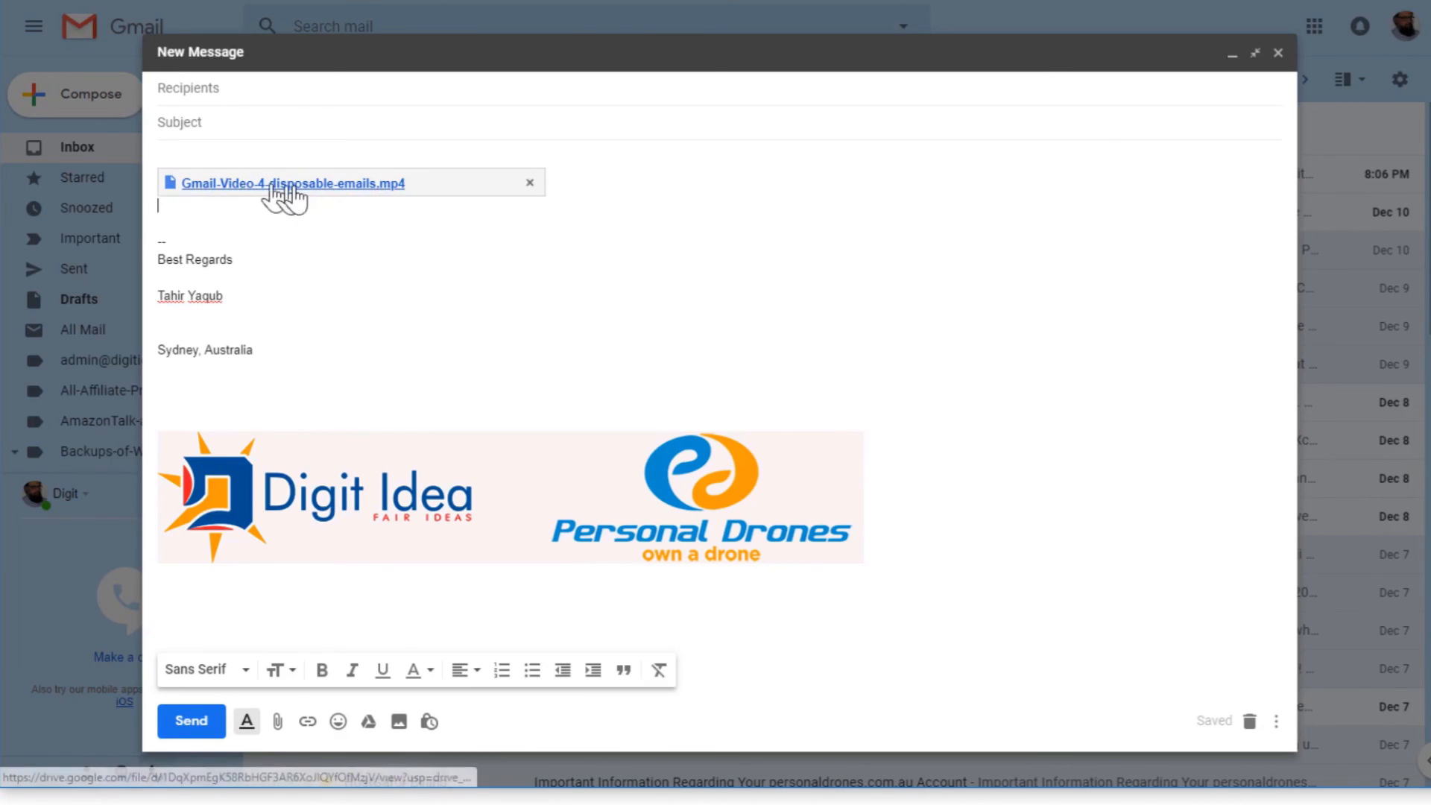
Address the message to the account's own e-mail, set the subject to "68 MB file", write "Hi" above the Drive link, and send it
{"action": "left_click", "coordinate": [214, 89]}
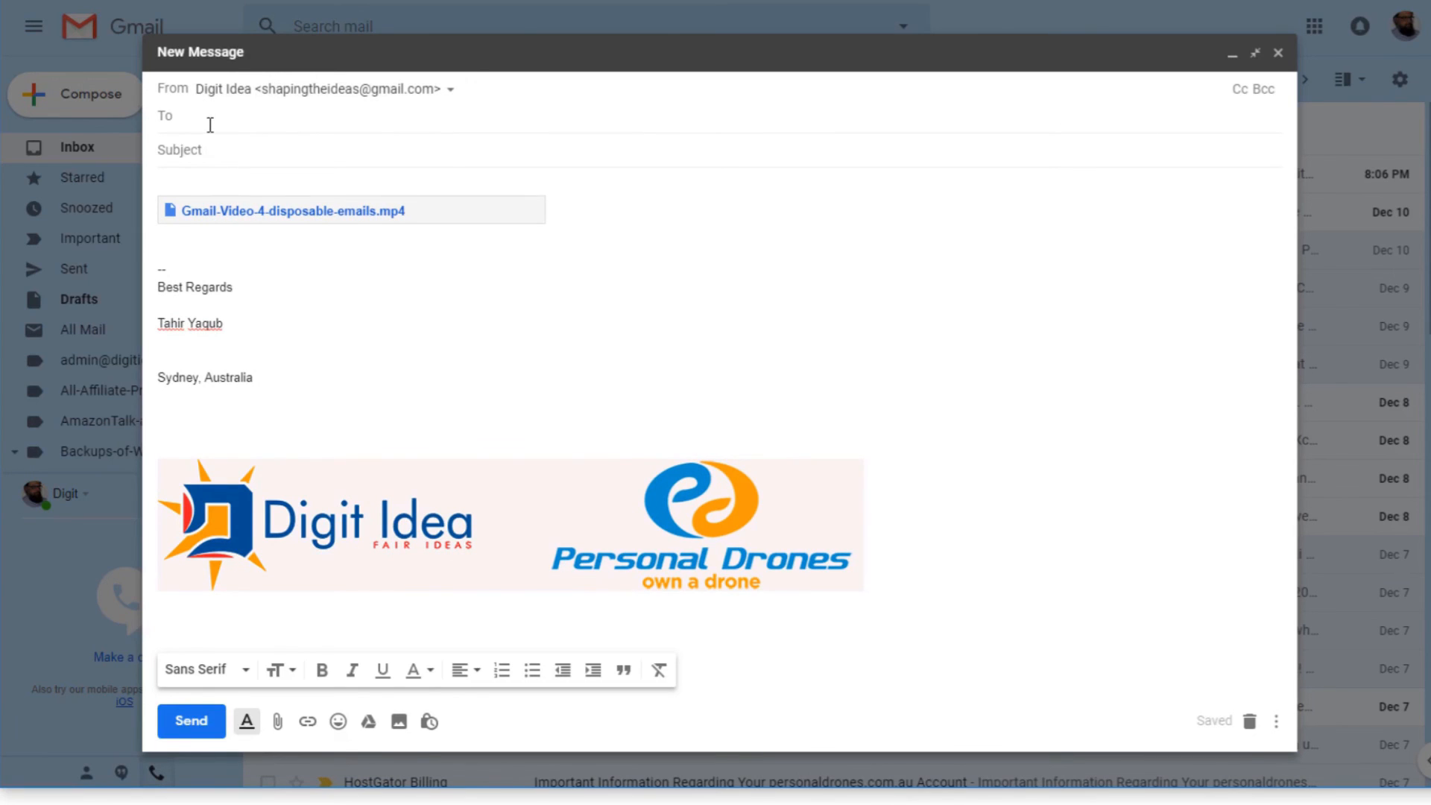
{"action": "type", "text": "sha"}
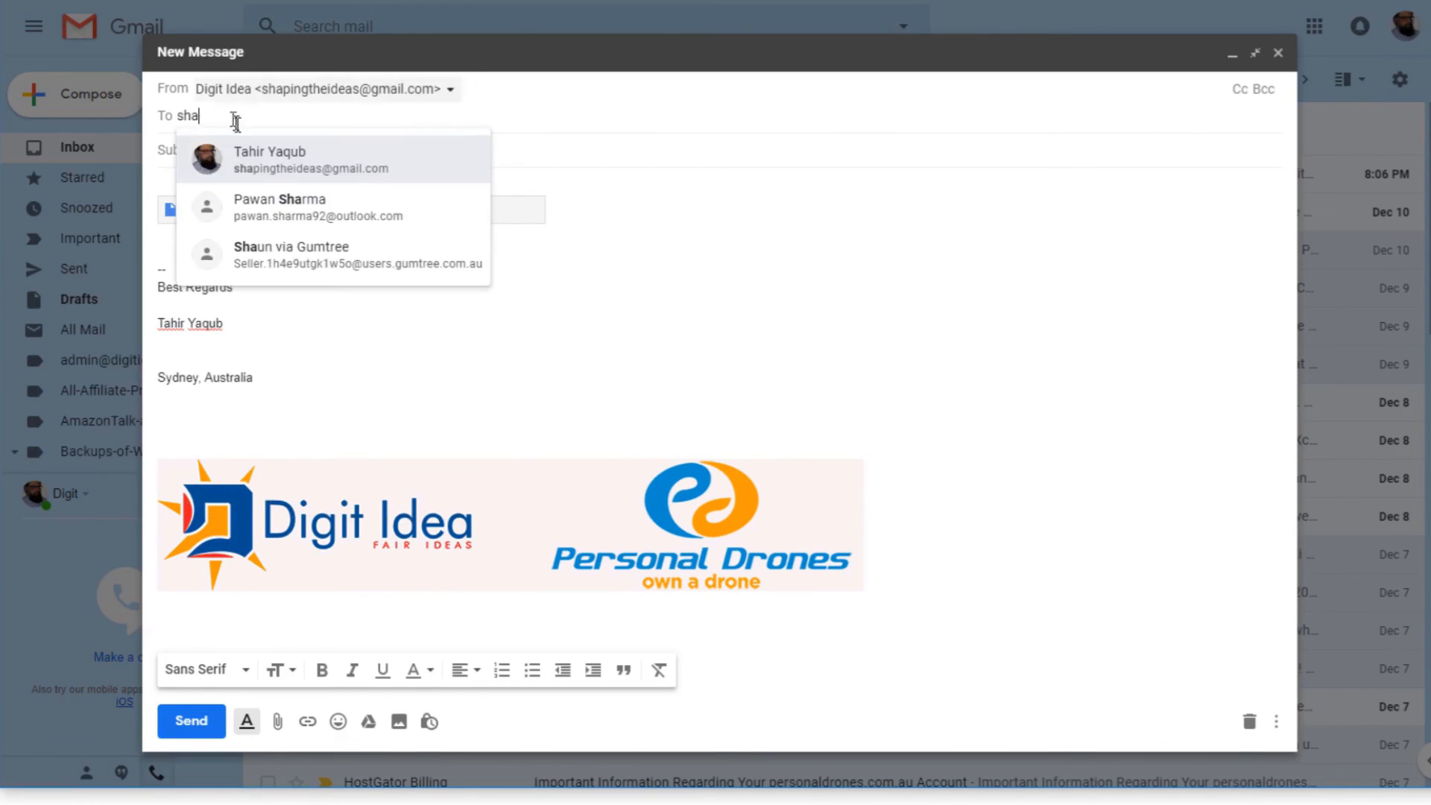
{"action": "left_click", "coordinate": [275, 158]}
{"action": "left_click", "coordinate": [275, 166]}
{"action": "type", "text": "68 MB "}
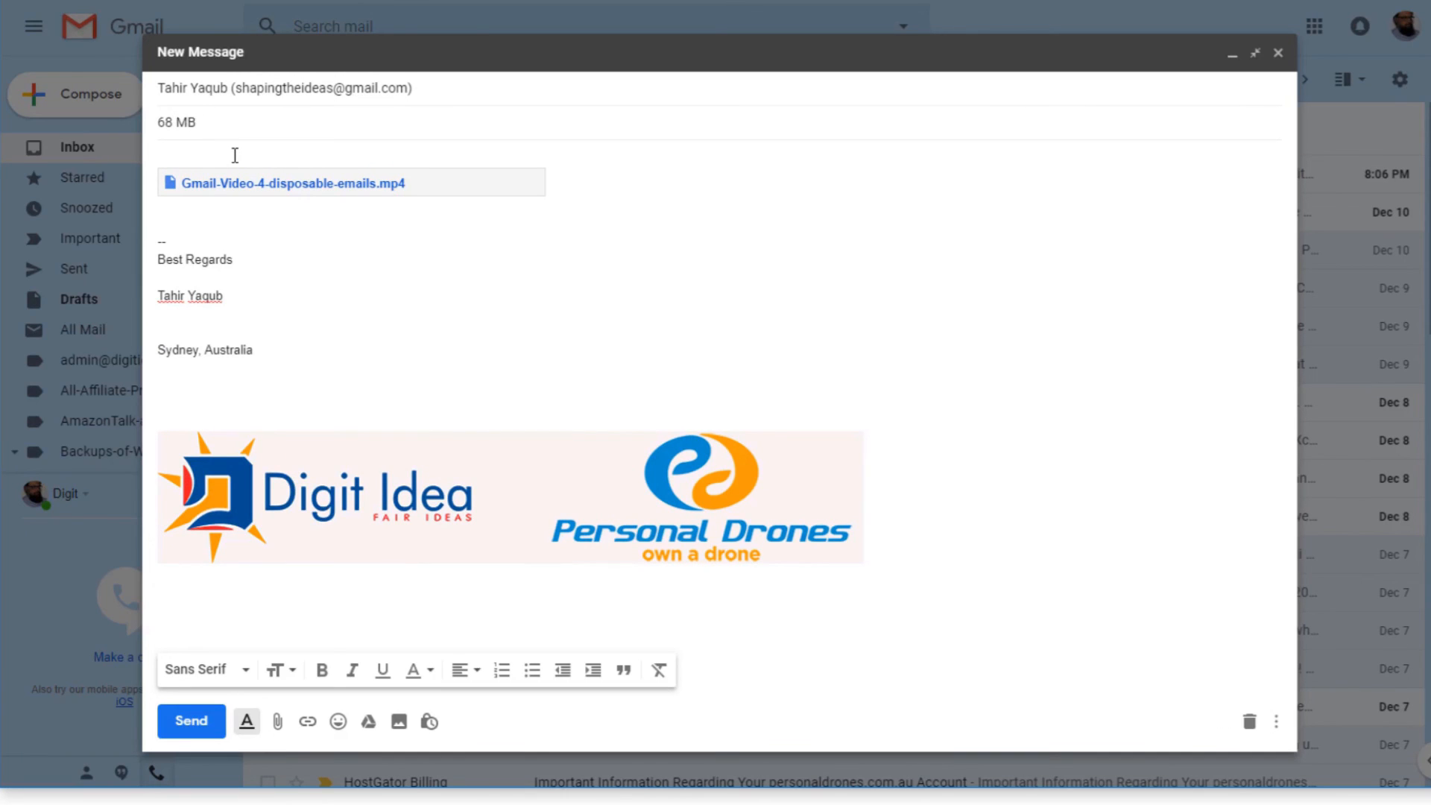
{"action": "type", "text": "file"}
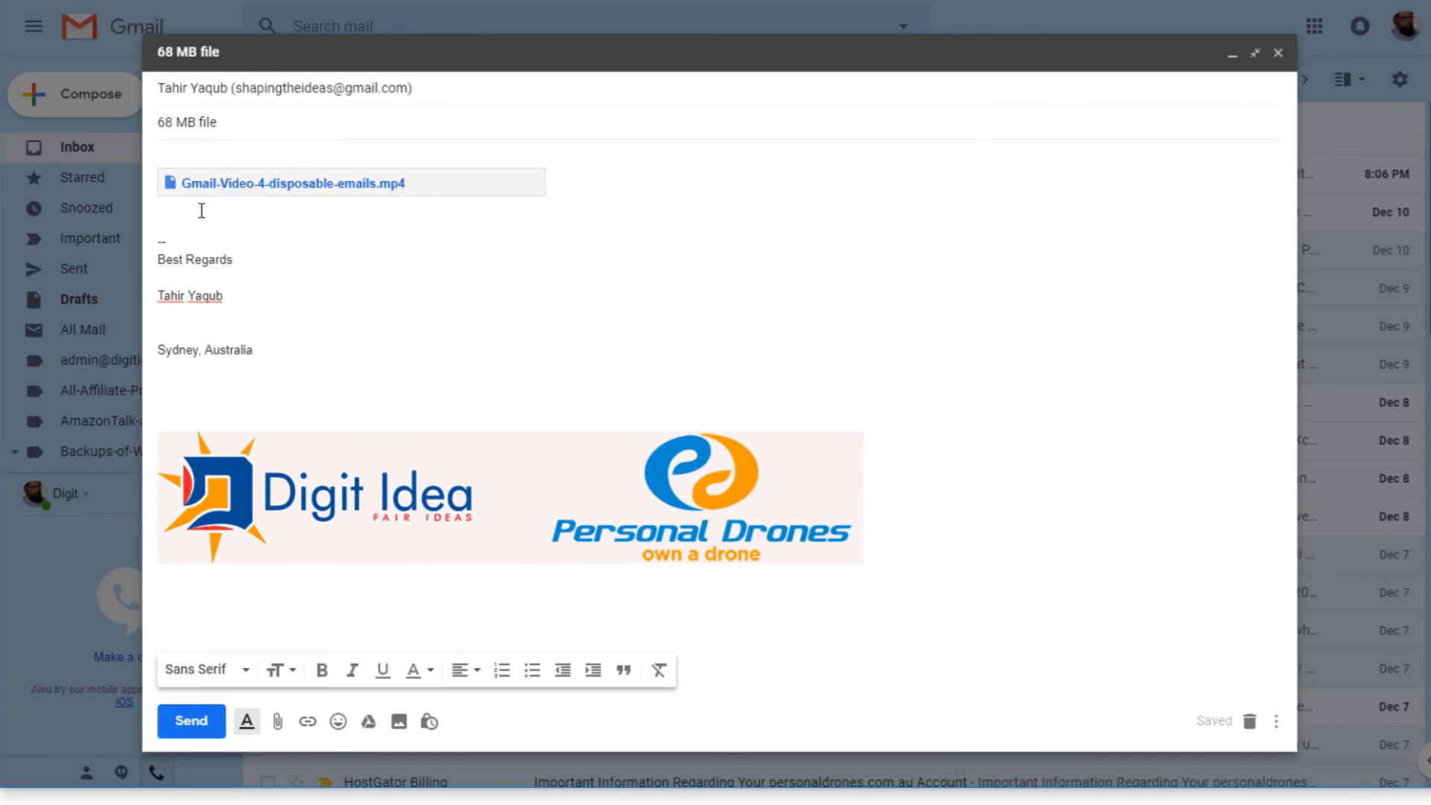
{"action": "left_click", "coordinate": [175, 165]}
{"action": "type", "text": "Hi"}
{"action": "left_click", "coordinate": [190, 720]}
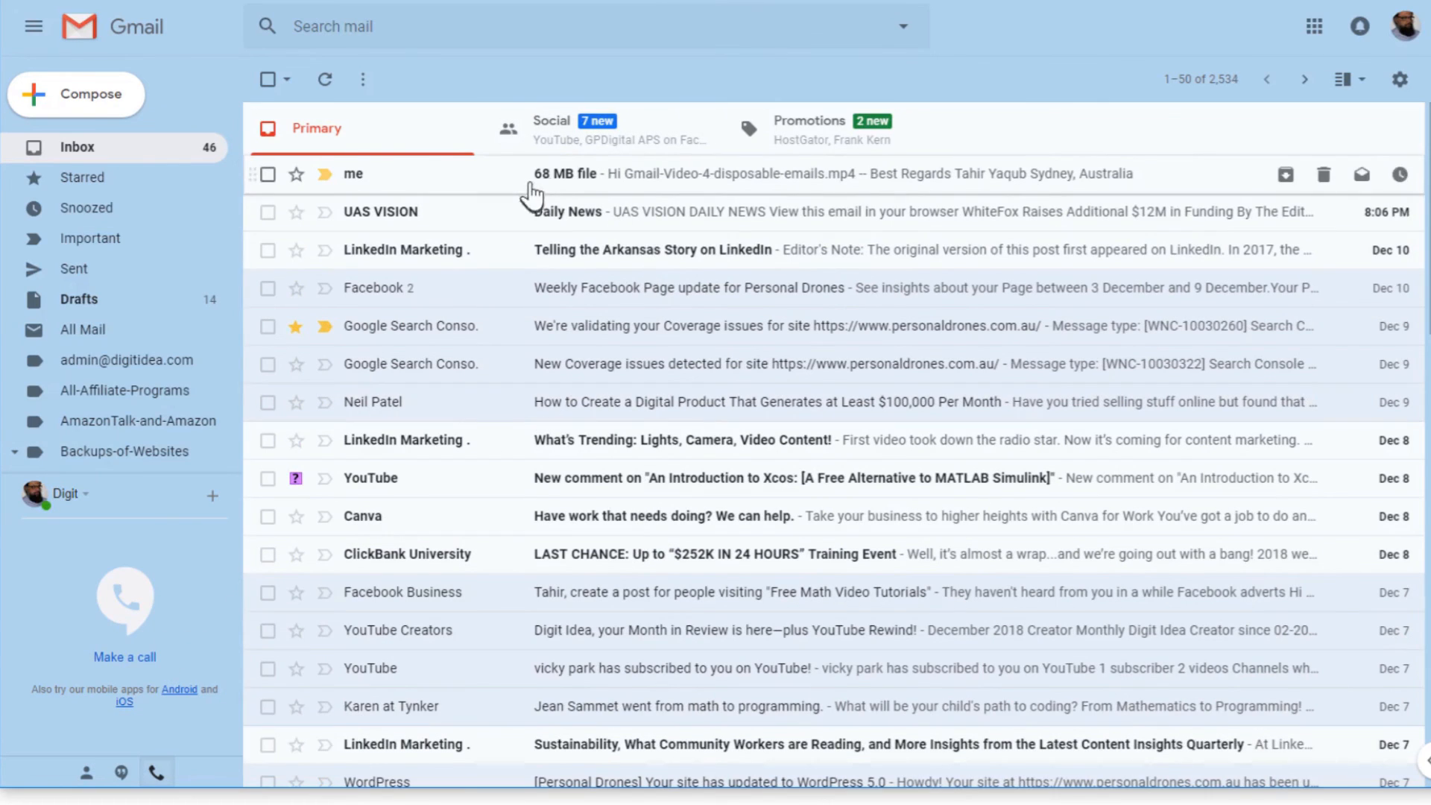
Open the received "68 MB file" message, view the linked Gmail-Video-4-disposable-emails.mp4, and play it for a moment before pausing
{"action": "left_click", "coordinate": [559, 186]}
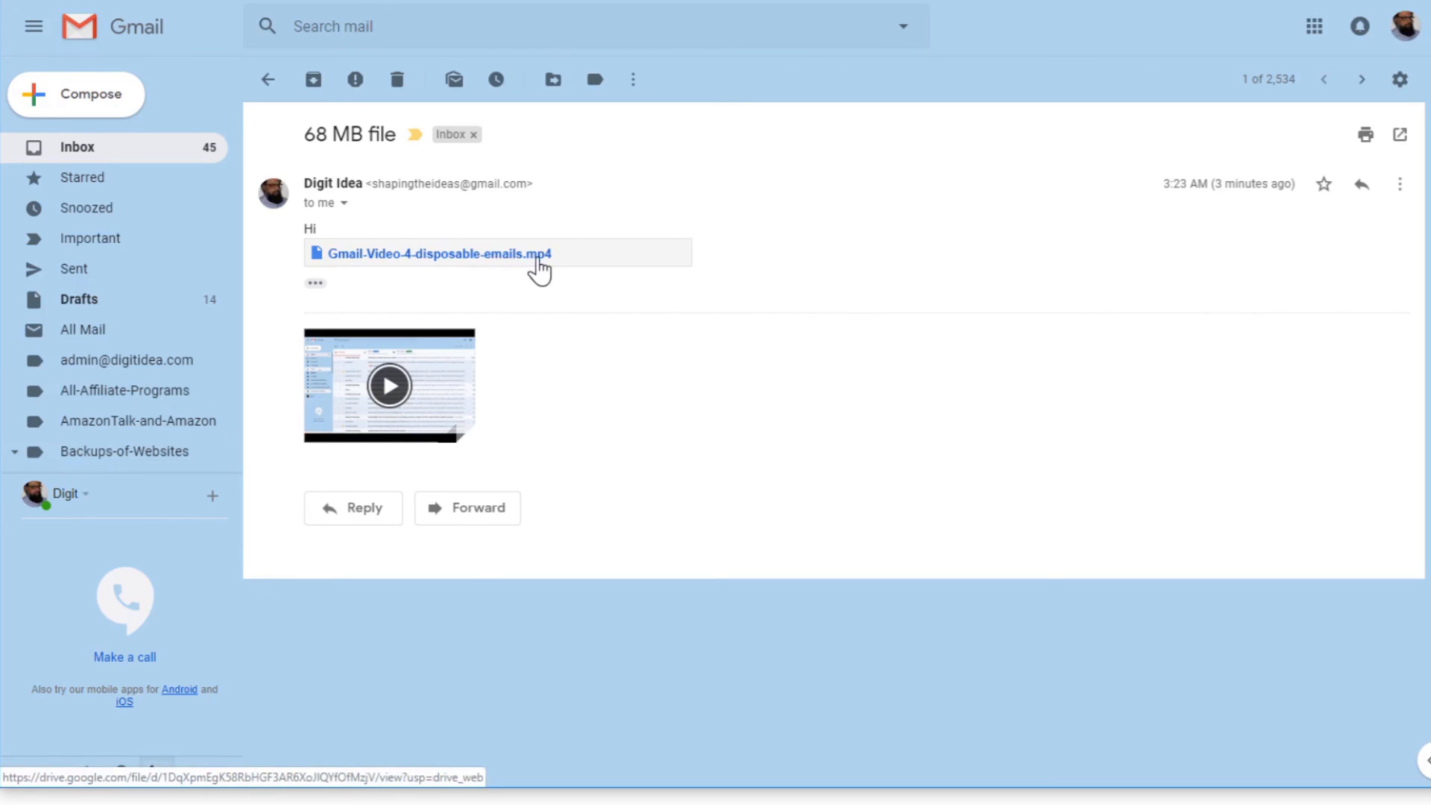
{"action": "left_click", "coordinate": [538, 258]}
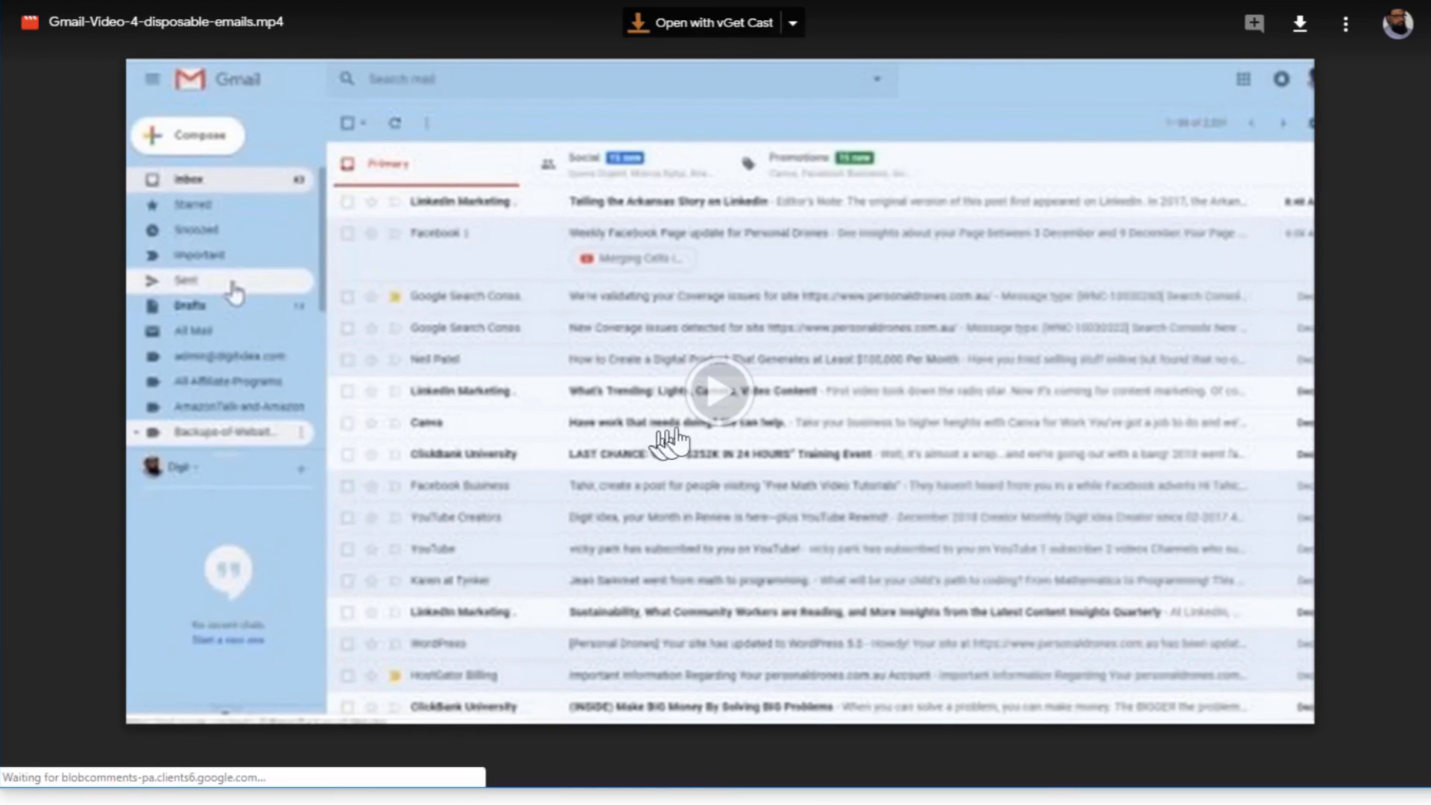
{"action": "left_click", "coordinate": [720, 393]}
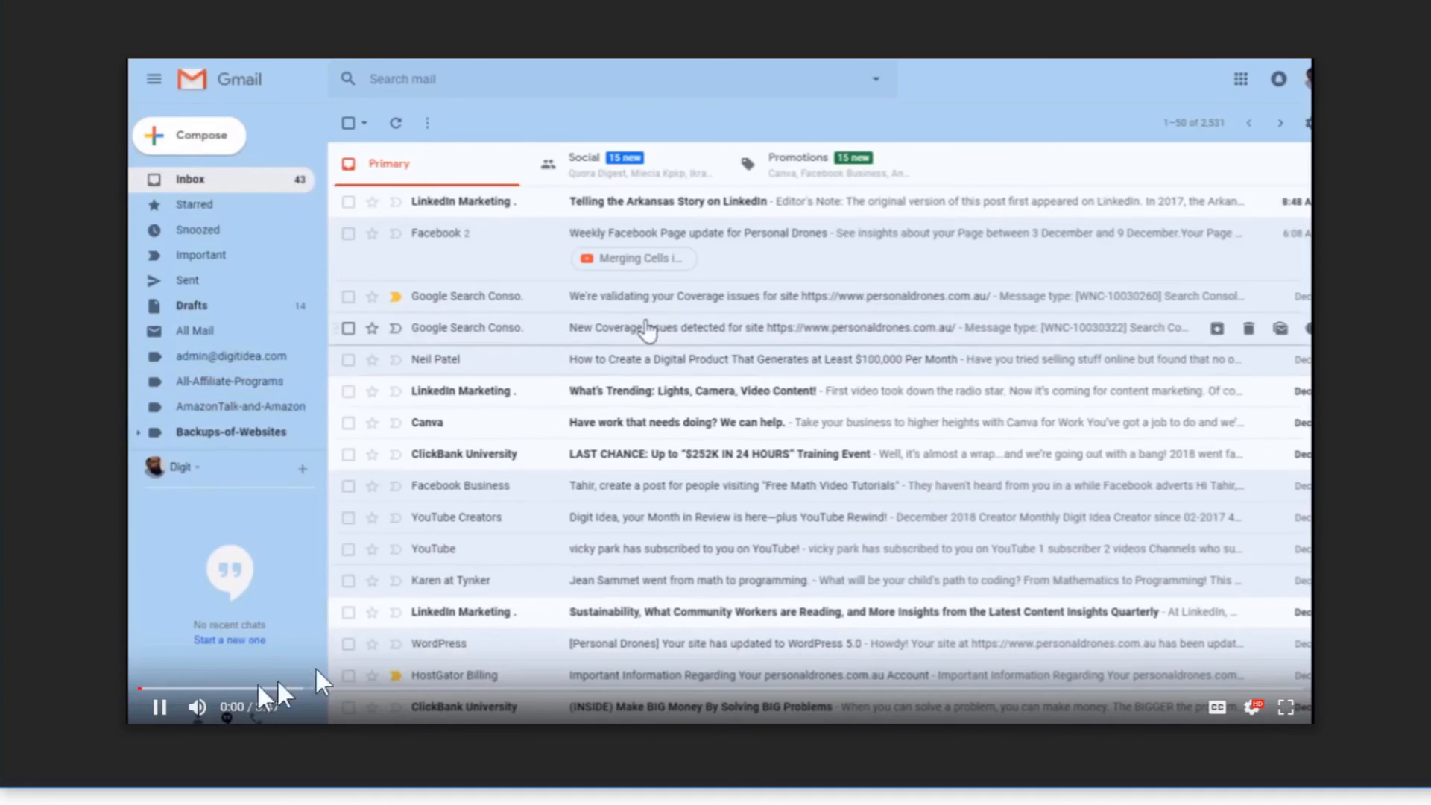
{"action": "left_click", "coordinate": [159, 707]}
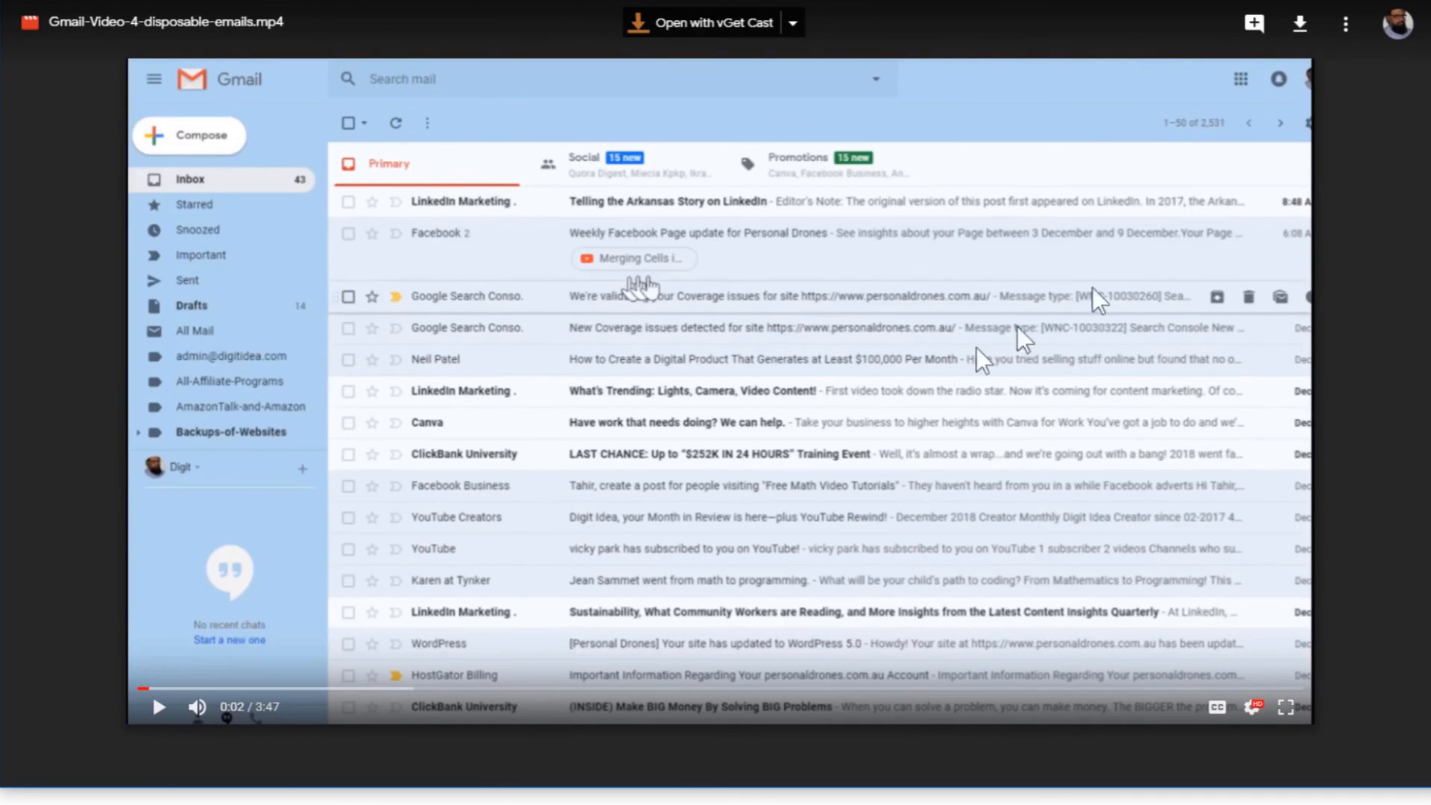
Open the sharing settings of the video and show the available access levels
{"action": "left_click", "coordinate": [1345, 24]}
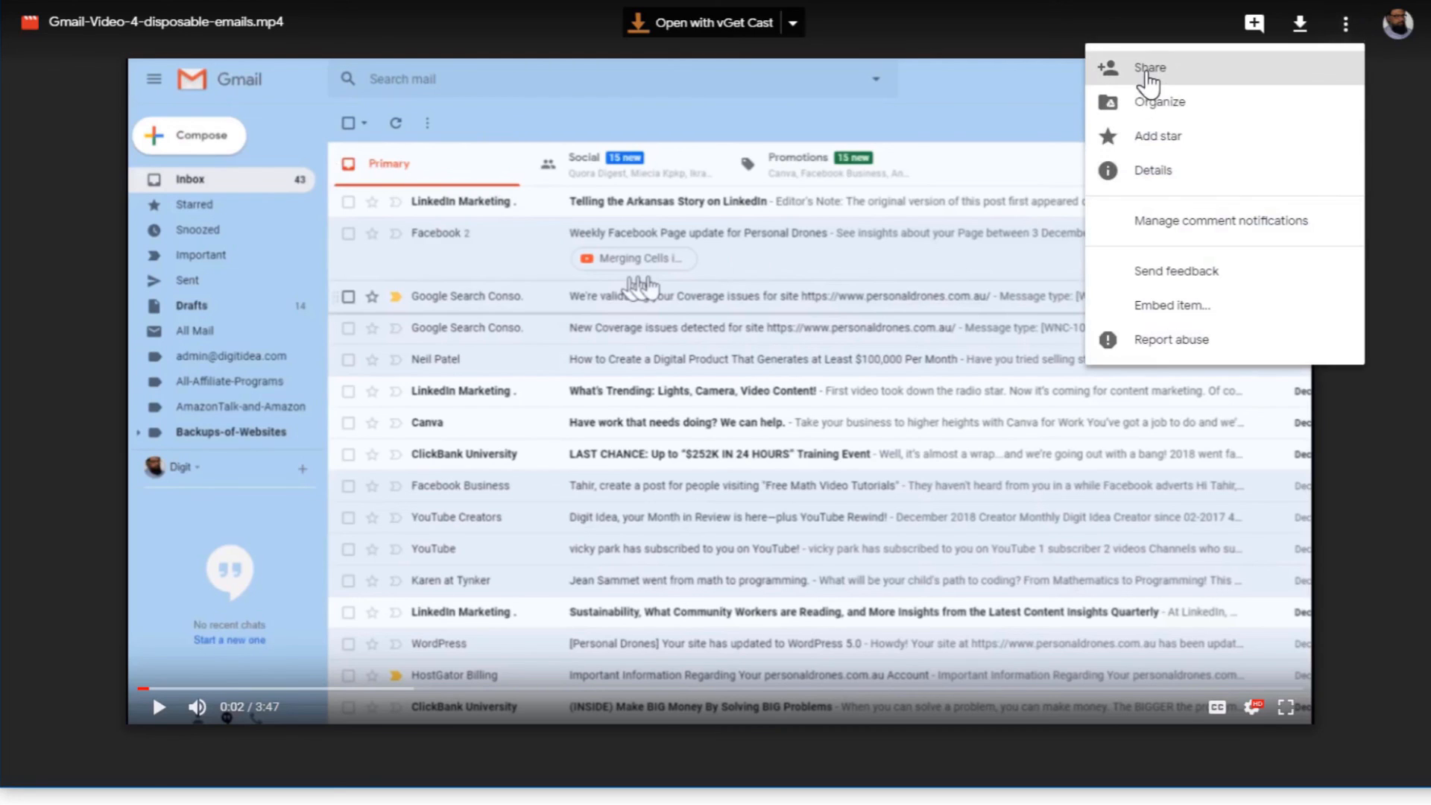
{"action": "left_click", "coordinate": [1147, 72]}
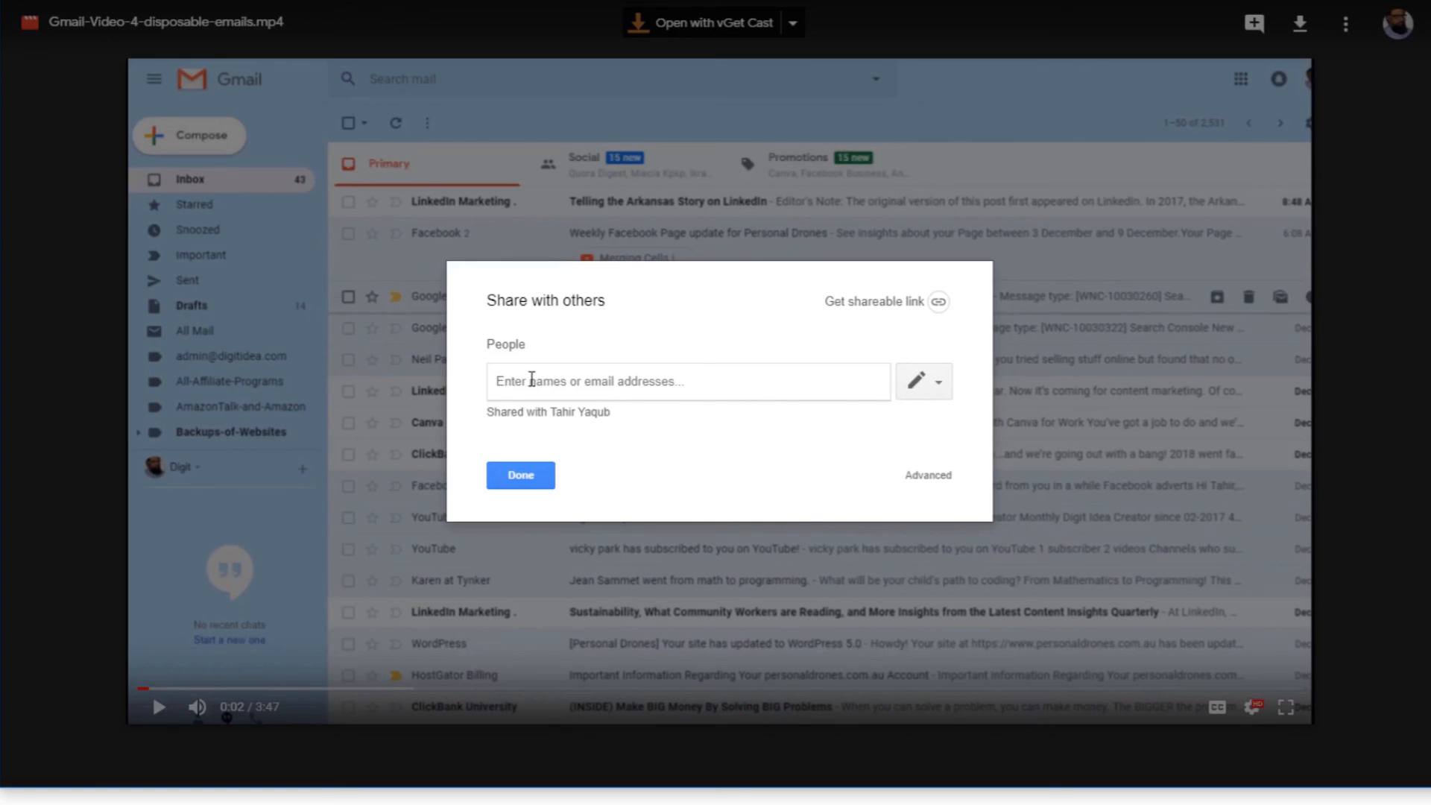
{"action": "left_click", "coordinate": [947, 386]}
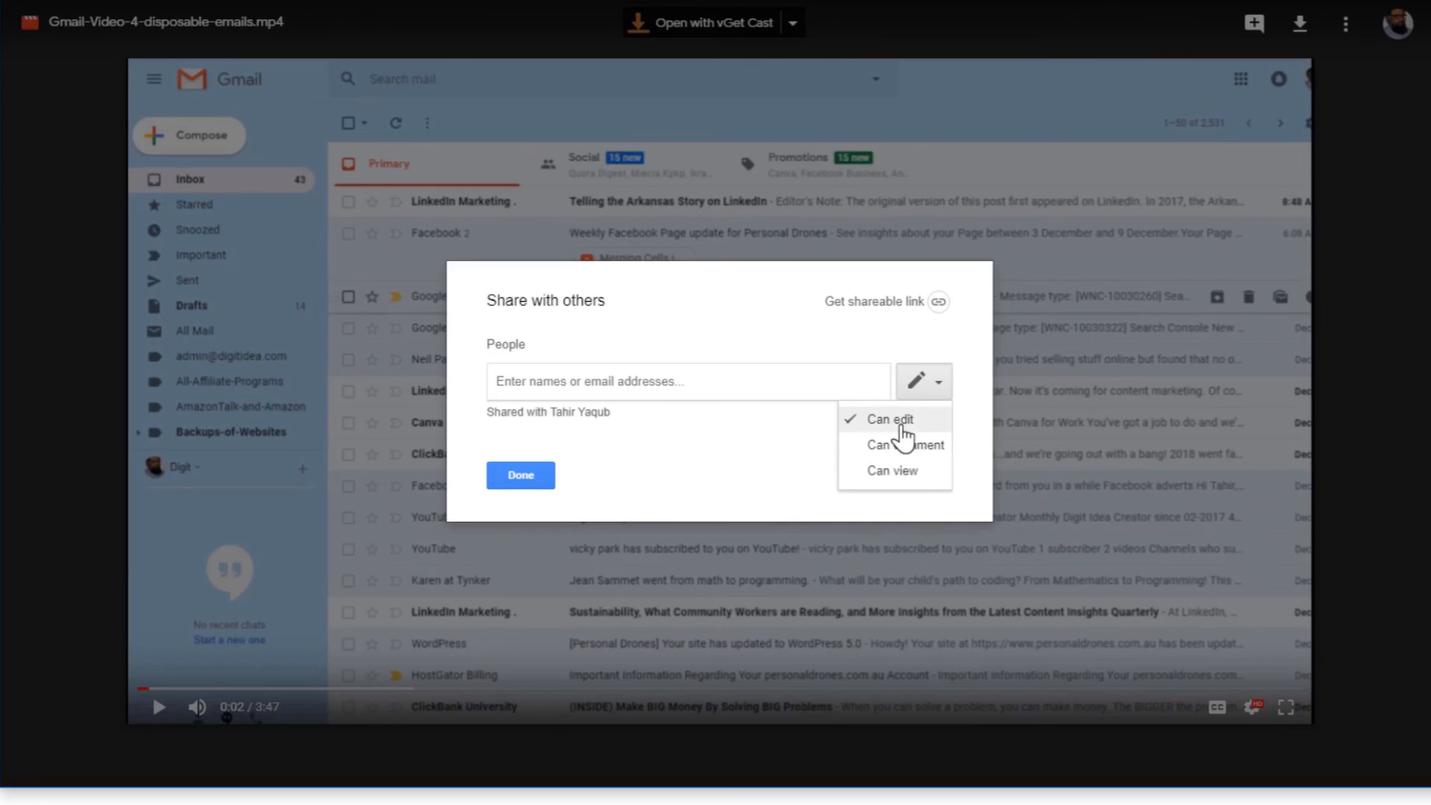
Try adding a suggested contact to the video's sharing list with "Can view" access, and cancel the invitation
{"action": "left_click", "coordinate": [638, 383]}
{"action": "type", "text": "dr"}
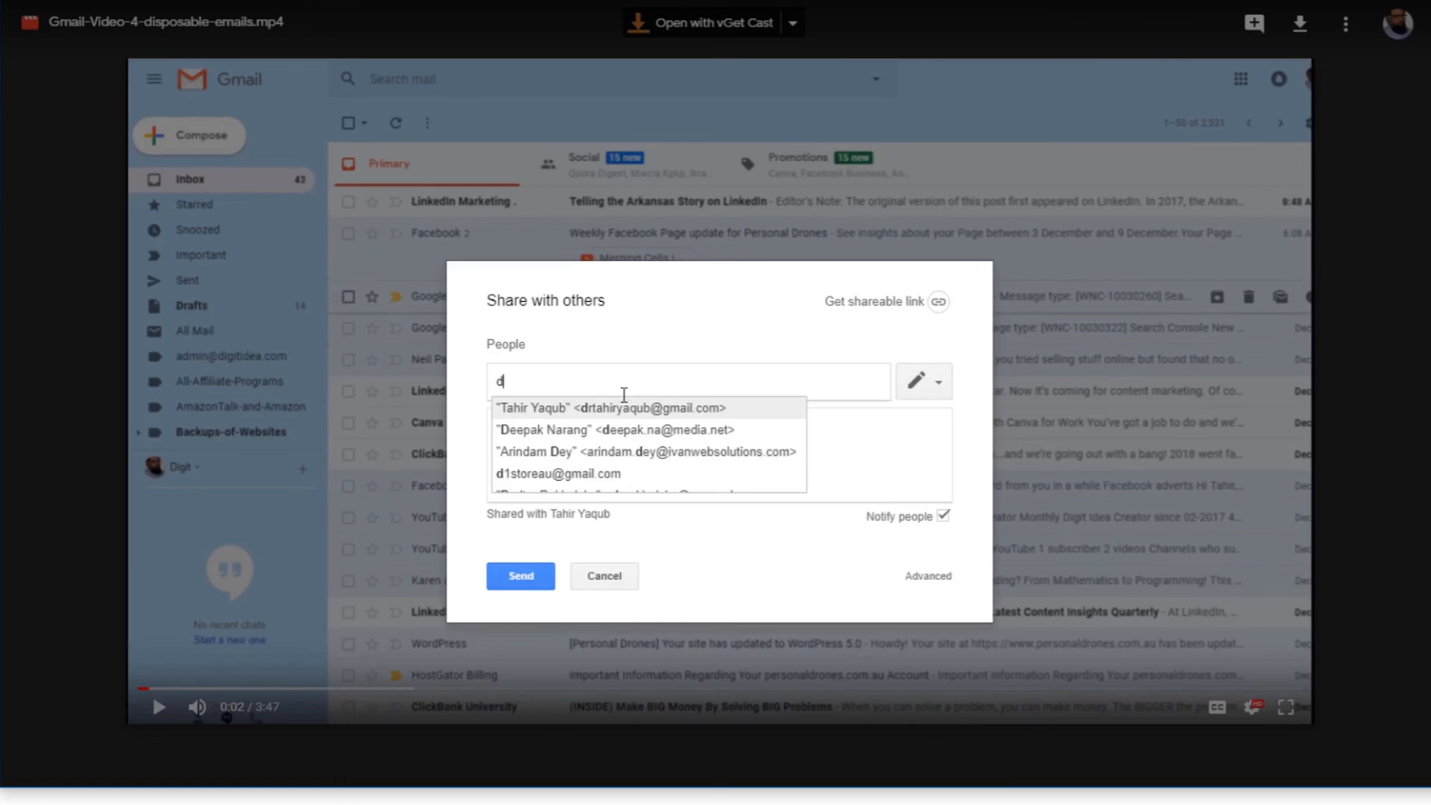
{"action": "left_click", "coordinate": [581, 415]}
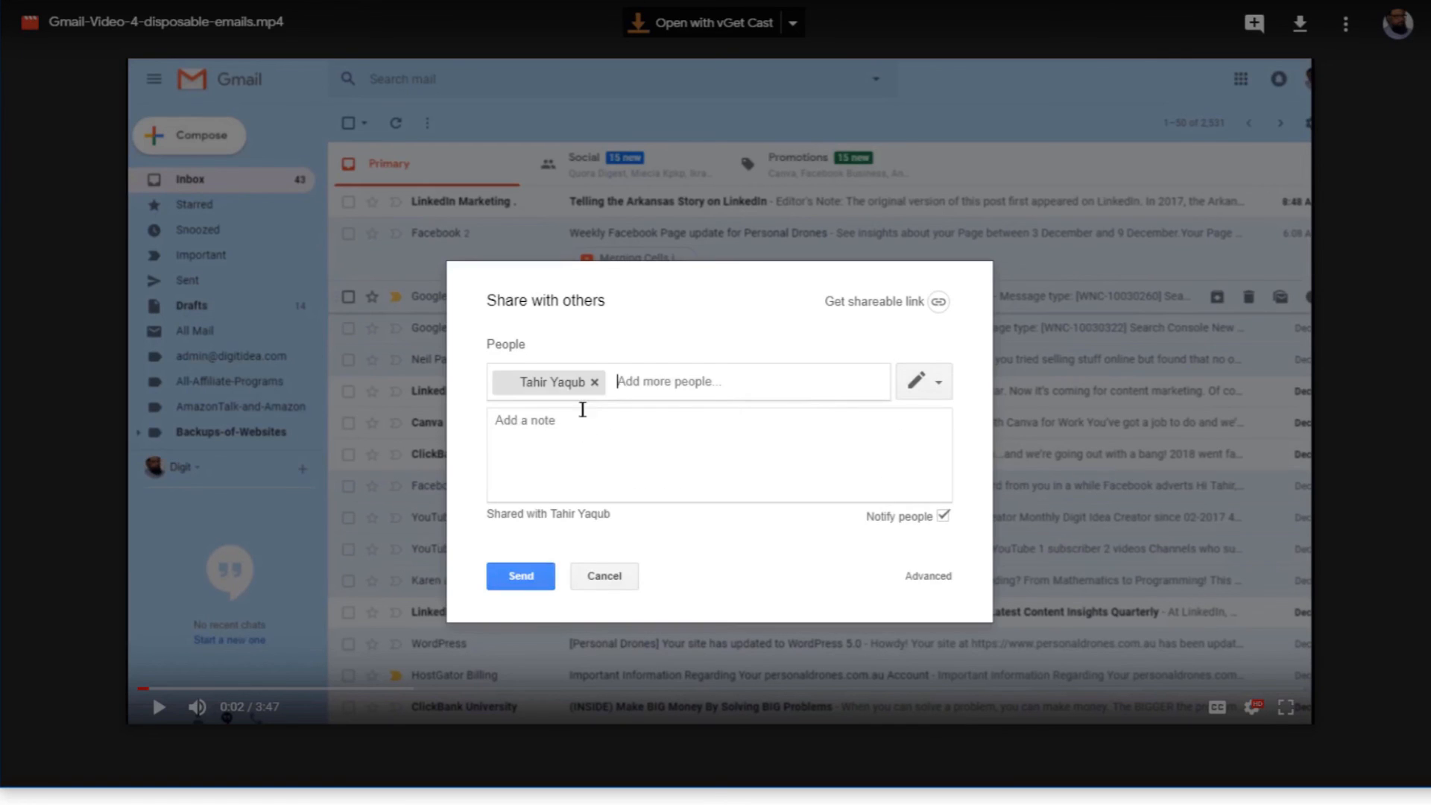
{"action": "left_click", "coordinate": [939, 391]}
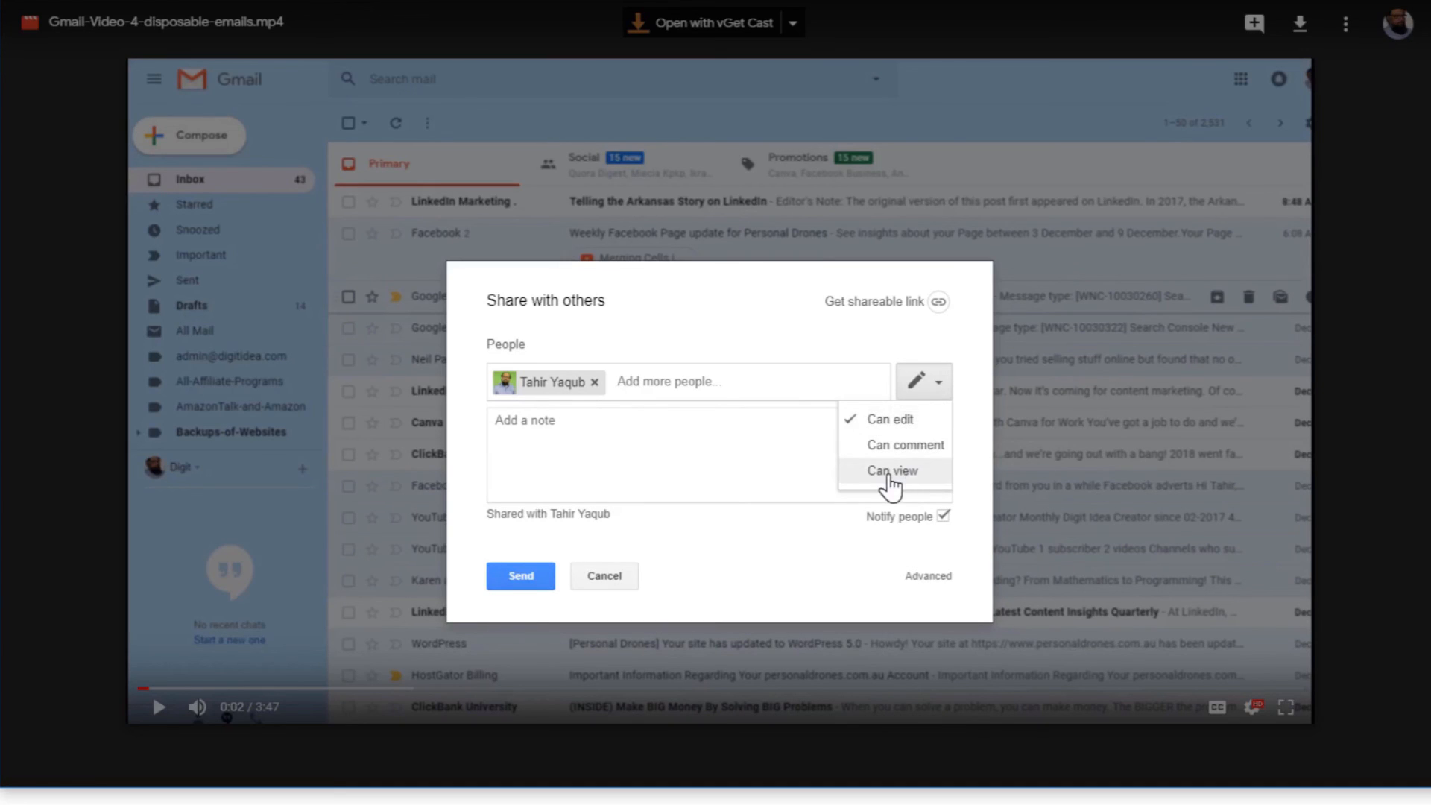
{"action": "left_click", "coordinate": [892, 470]}
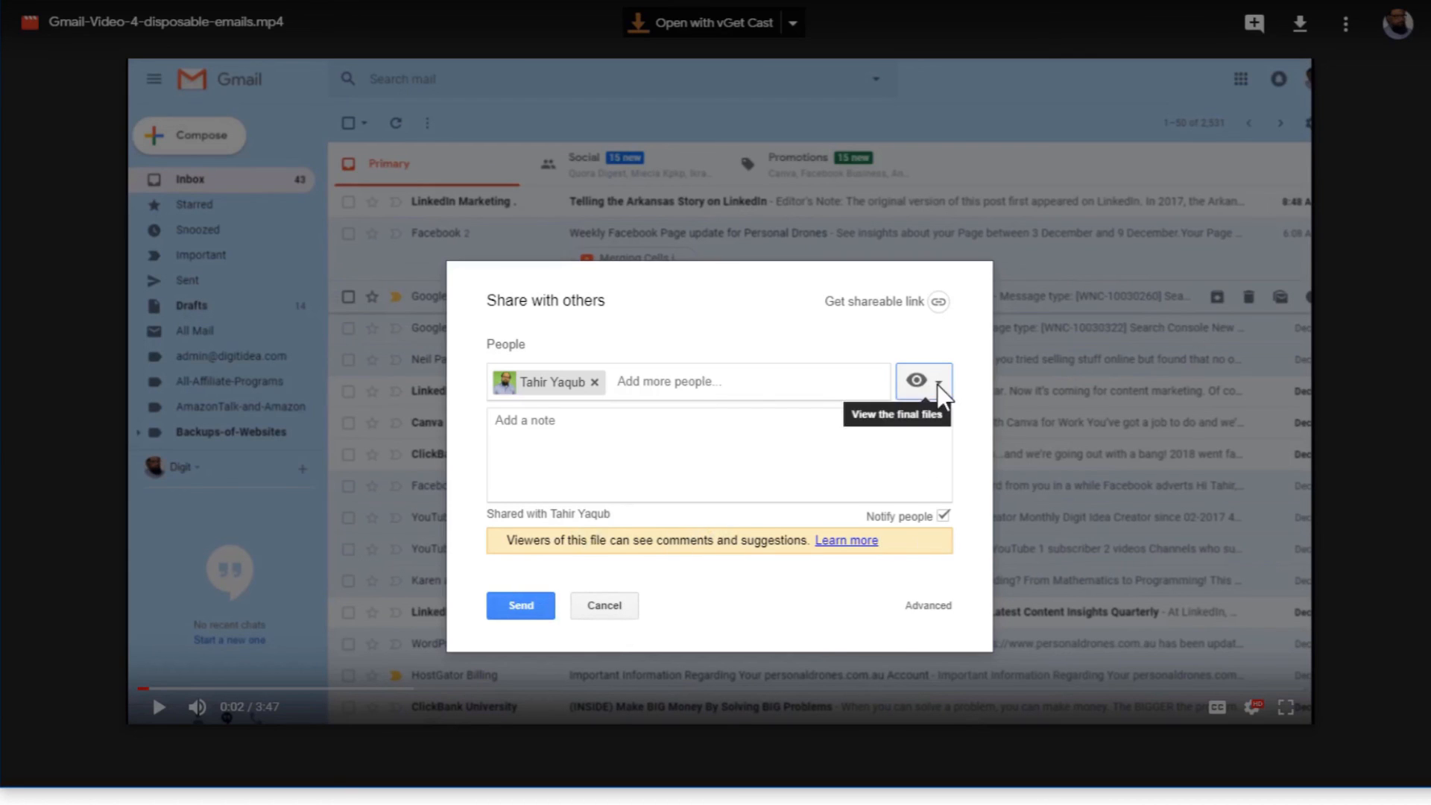
{"action": "left_click", "coordinate": [596, 611]}
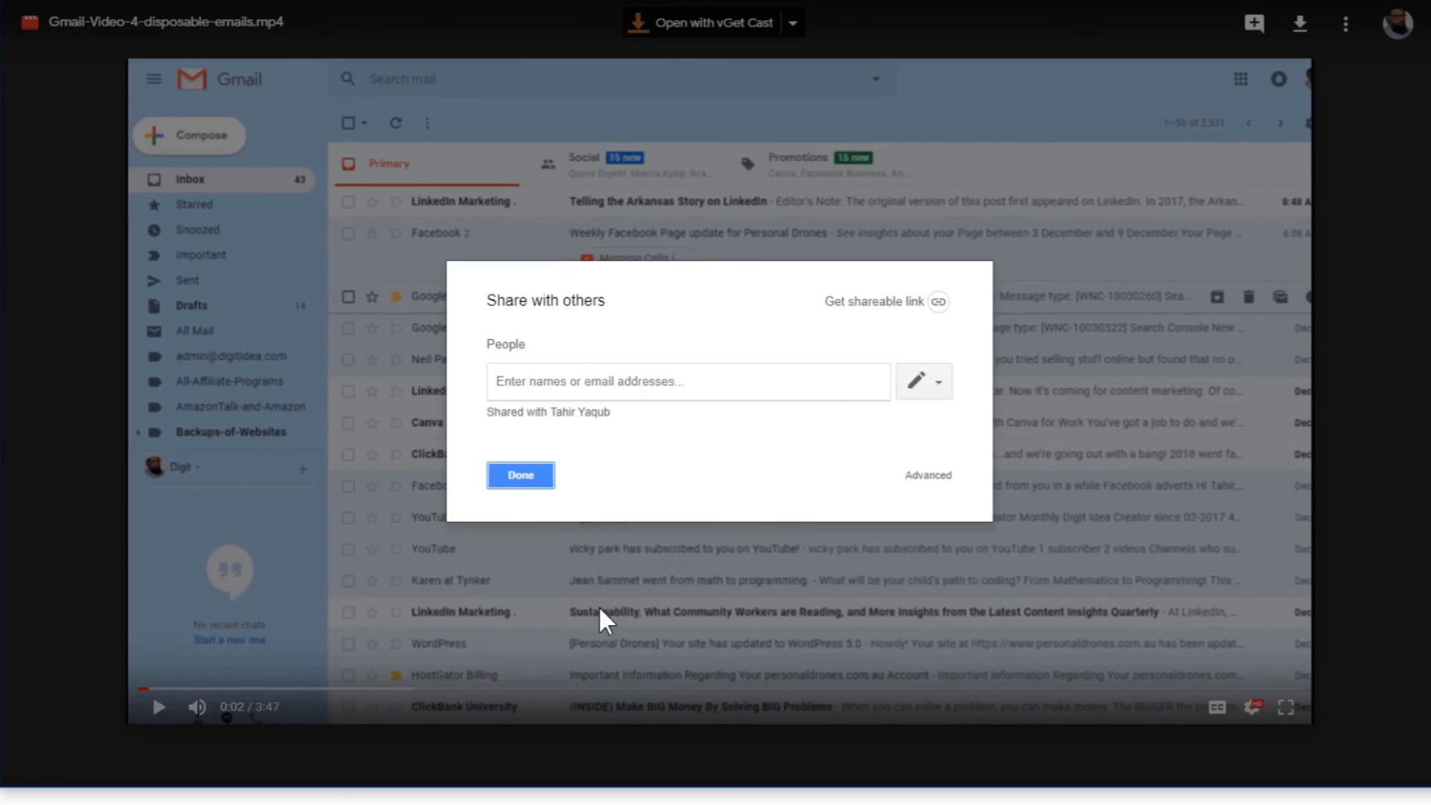